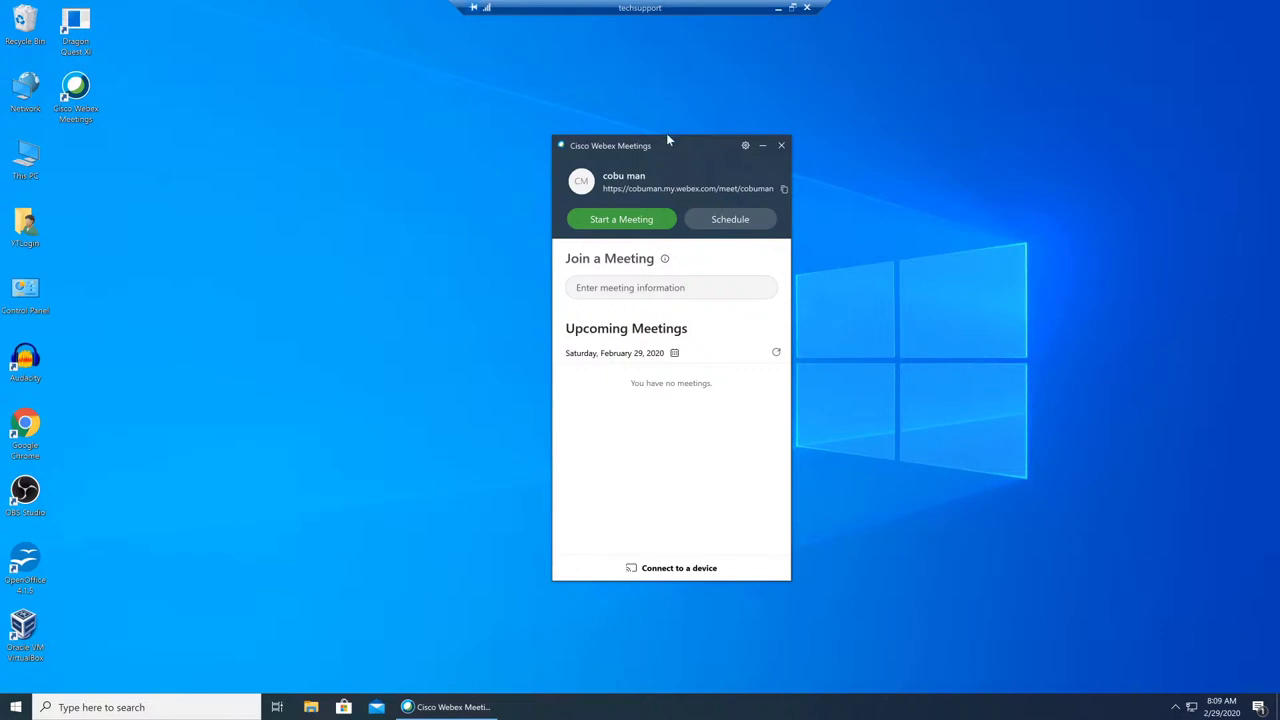
Open the Sound Control Panel from the Windows sound settings
left_click_drag(669, 139, 651, 156)
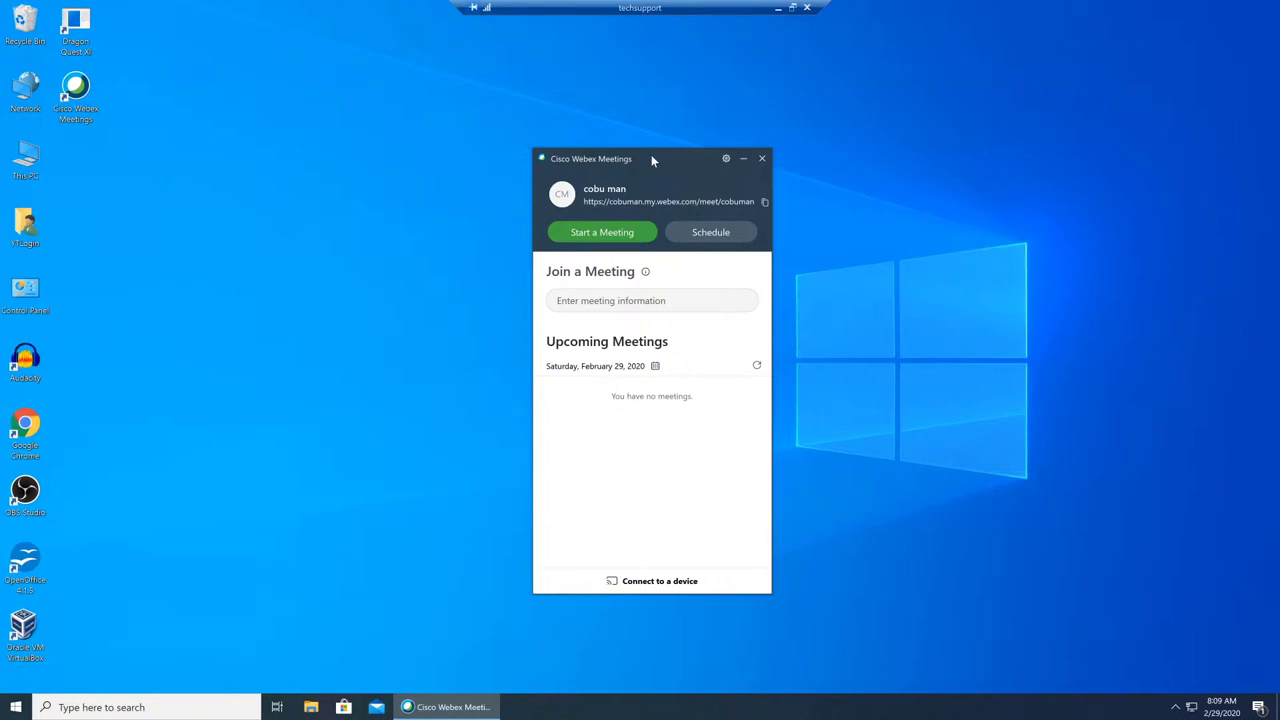
left_click(1175, 708)
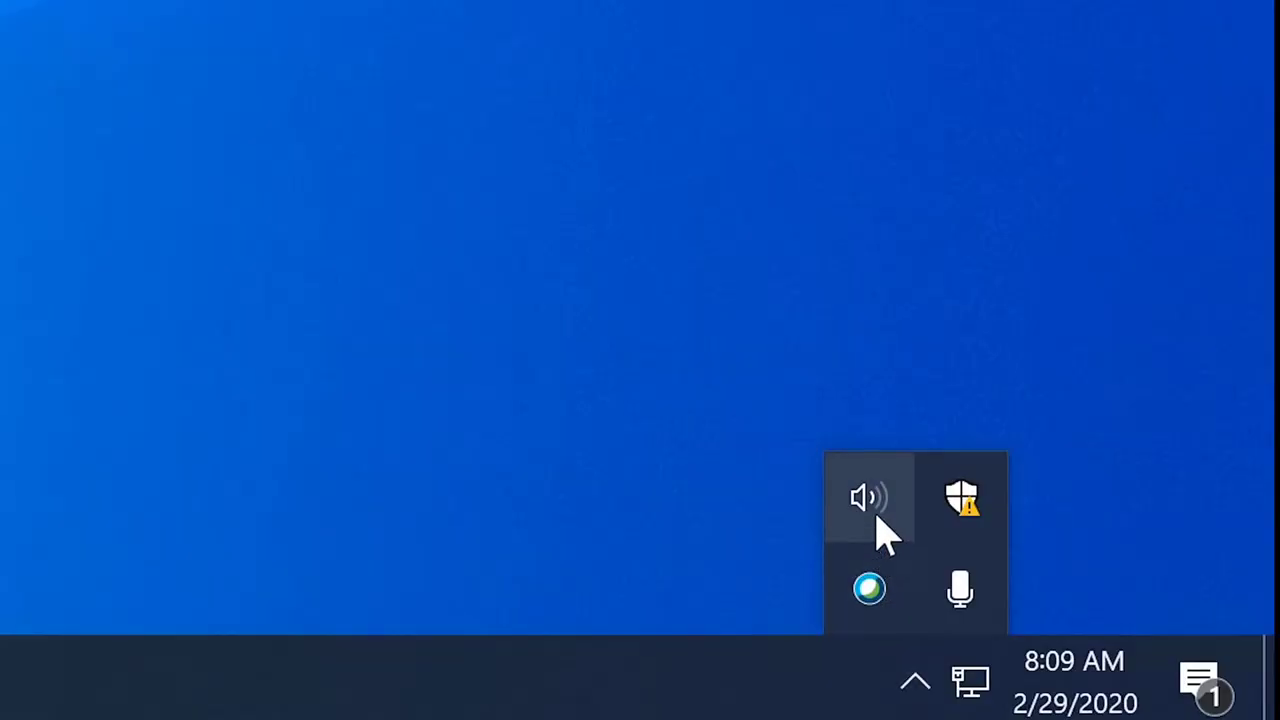
right_click(877, 518)
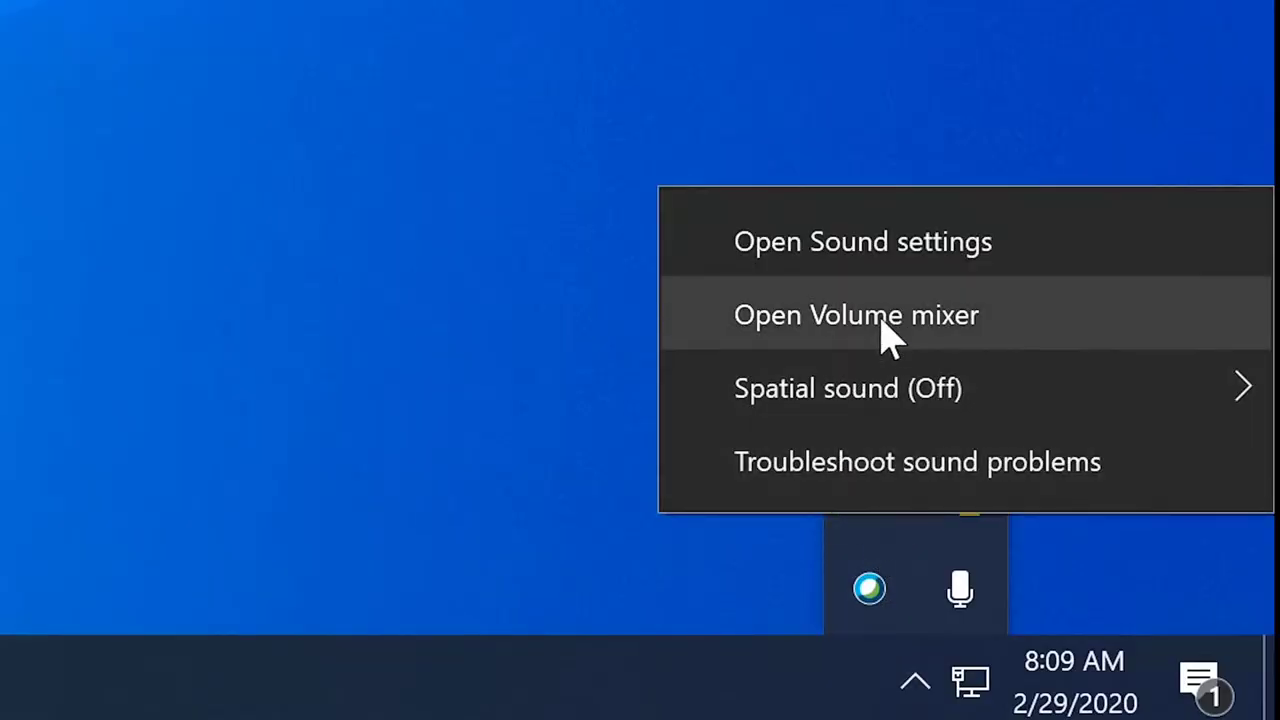
left_click(914, 244)
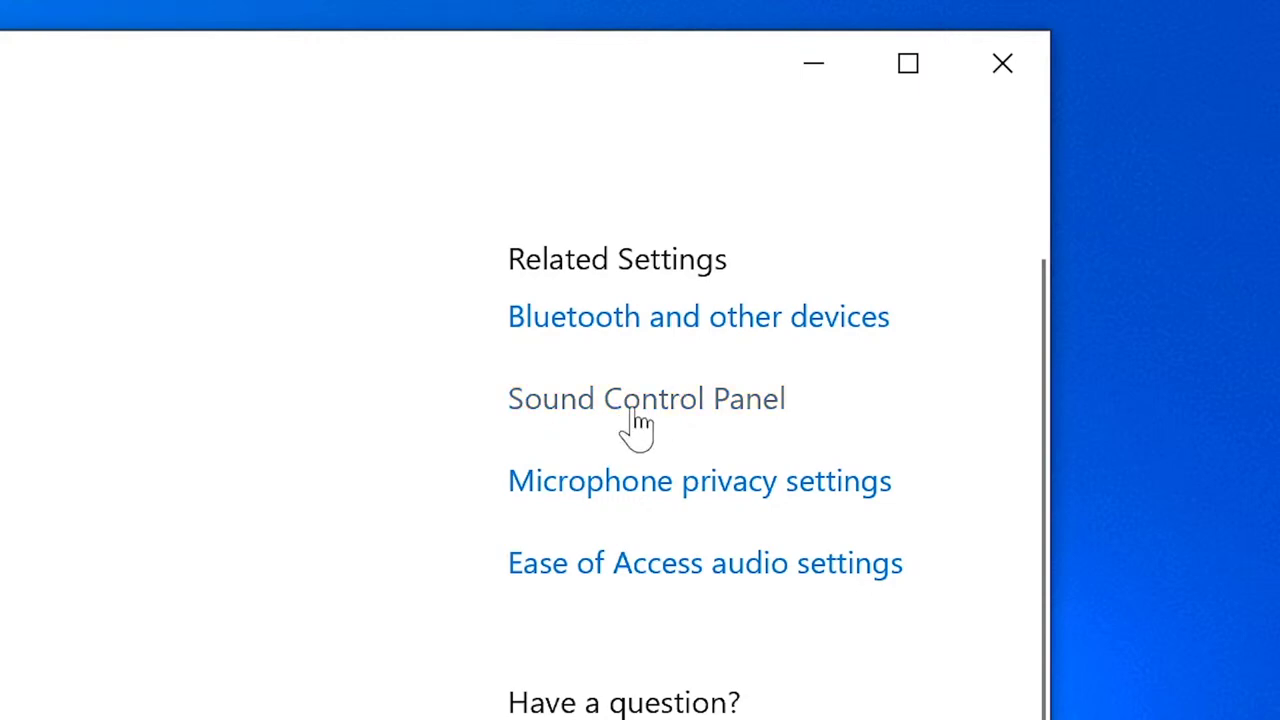
left_click(640, 425)
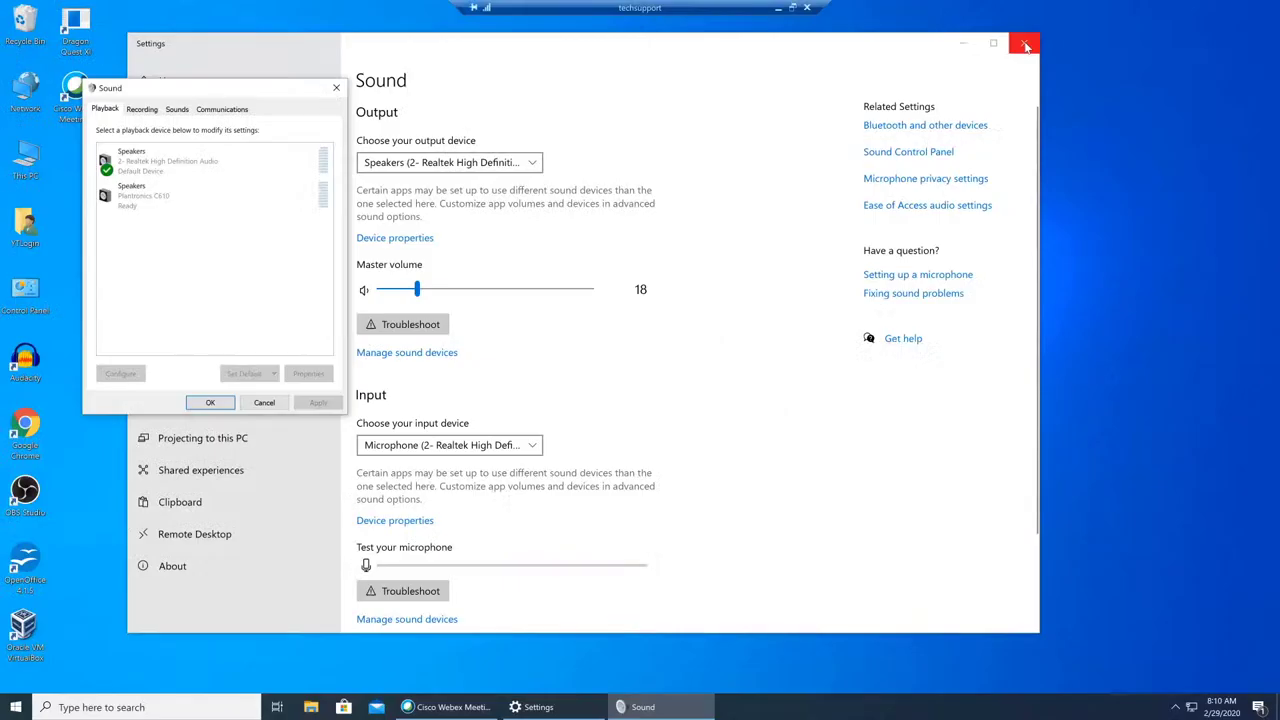
Close Settings and minimize Cisco Webex Meetings so that only the Sound dialog remains in the middle of the desktop
left_click(1025, 45)
left_click_drag(279, 90, 667, 238)
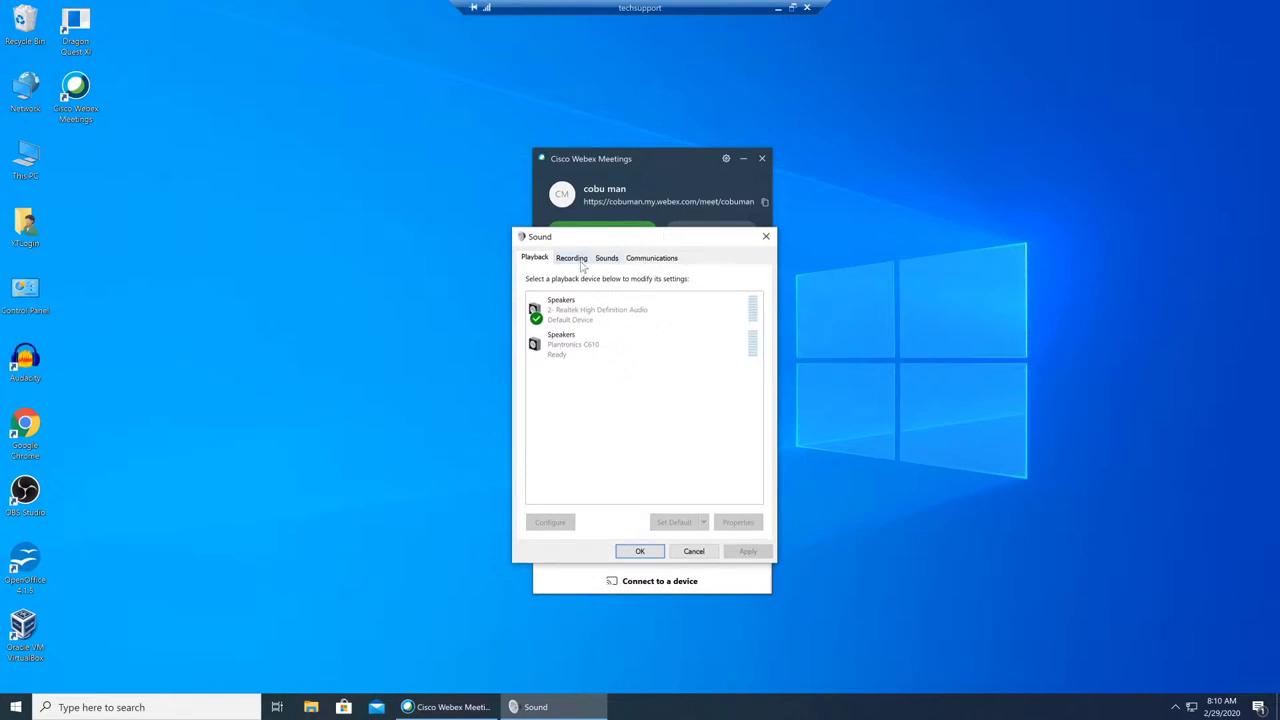
left_click(743, 163)
left_click_drag(660, 236, 665, 191)
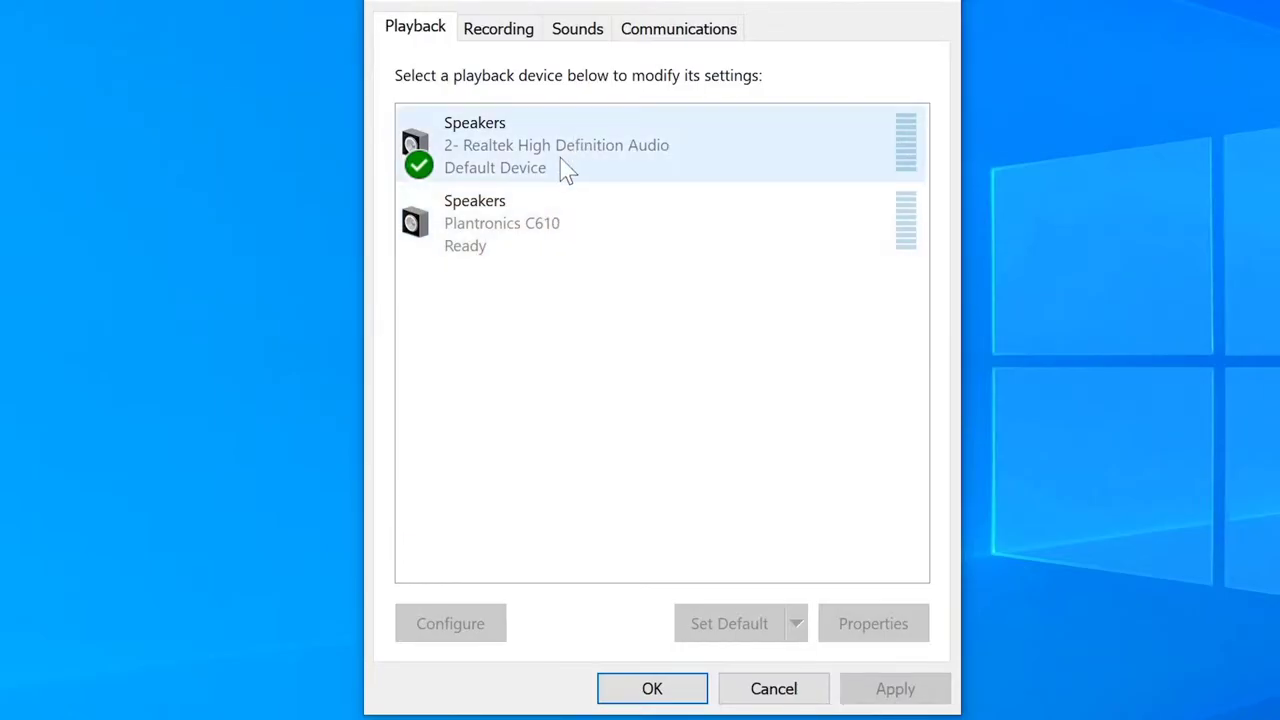
Make the Plantronics C610 speakers the default playback device
left_click(565, 172)
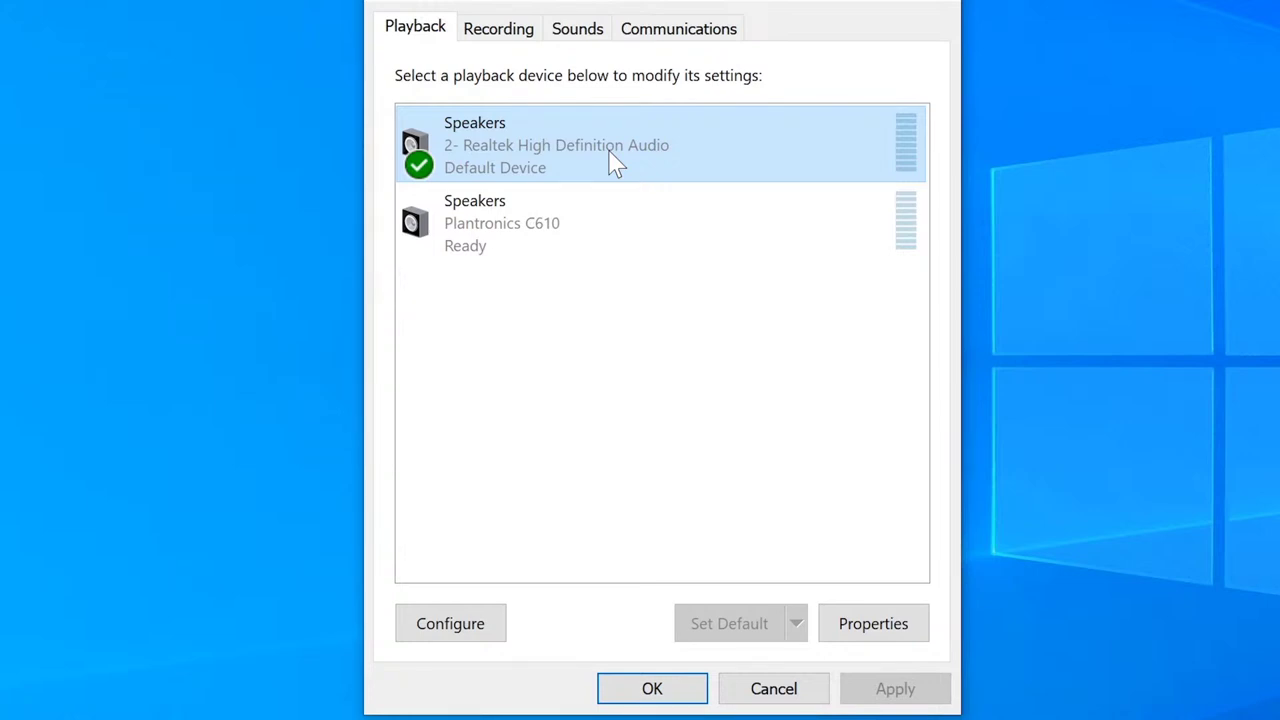
left_click(551, 234)
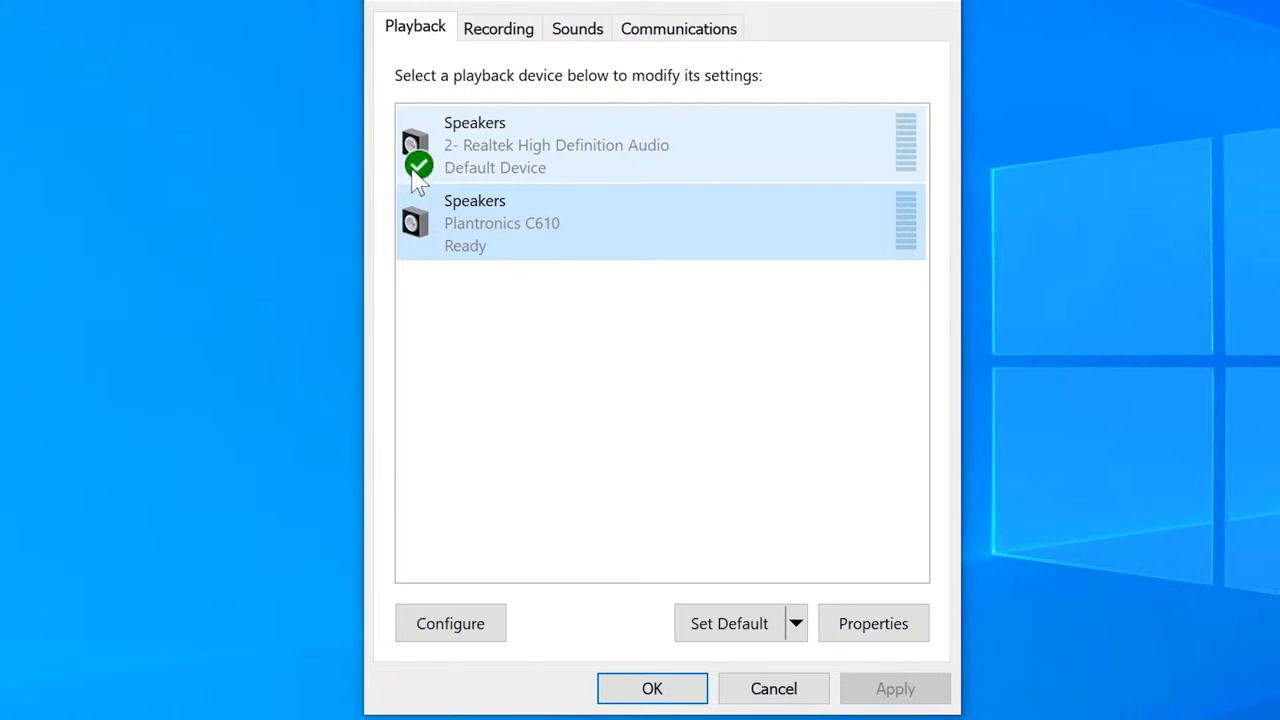
left_click(521, 172)
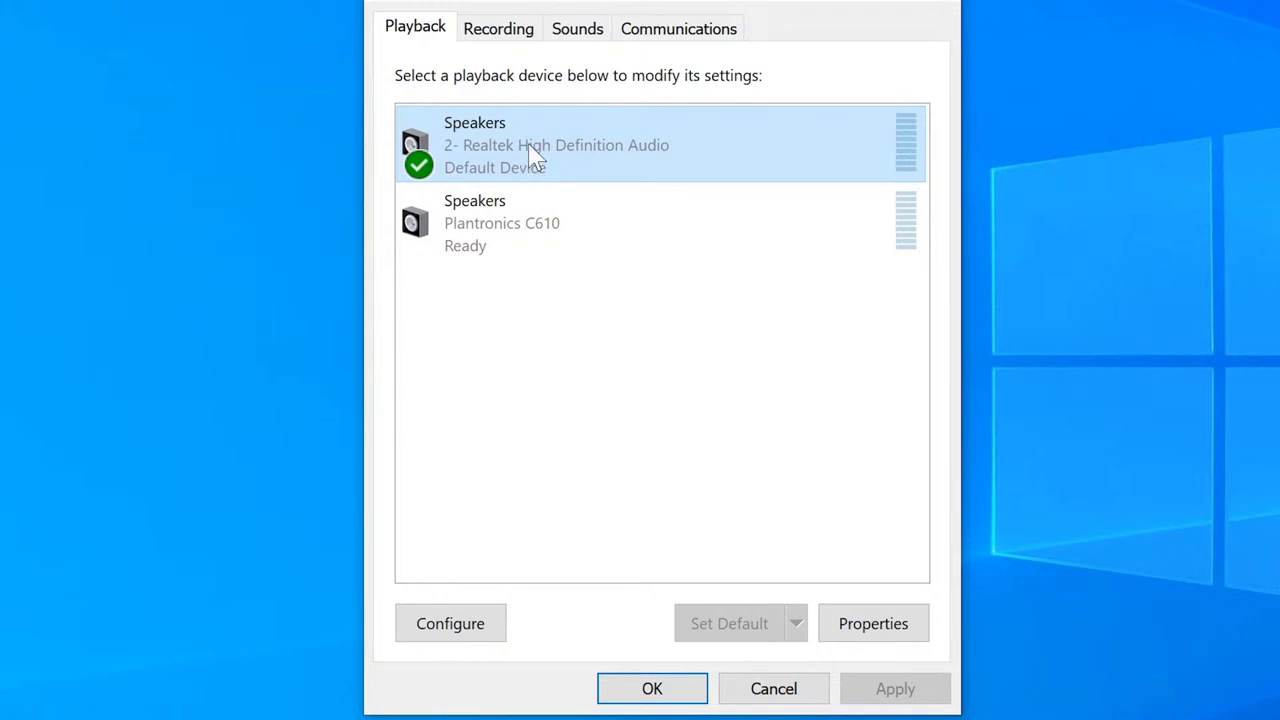
left_click(490, 218)
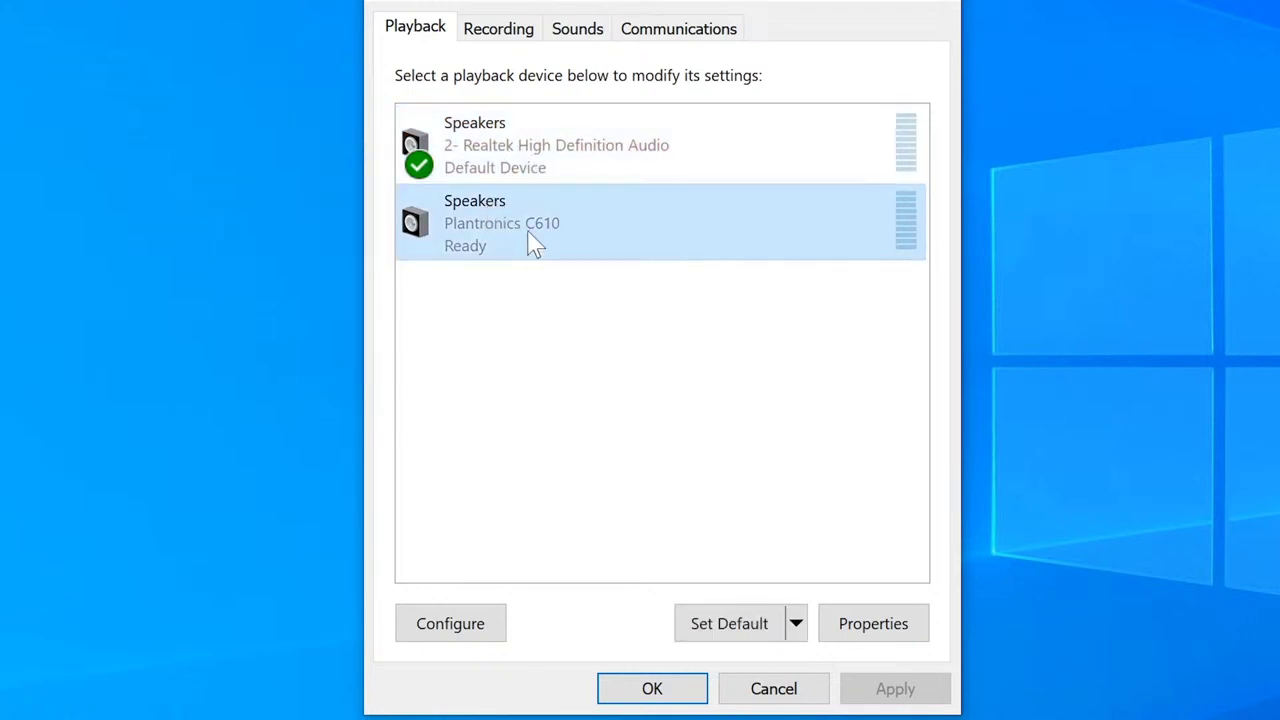
left_click(737, 635)
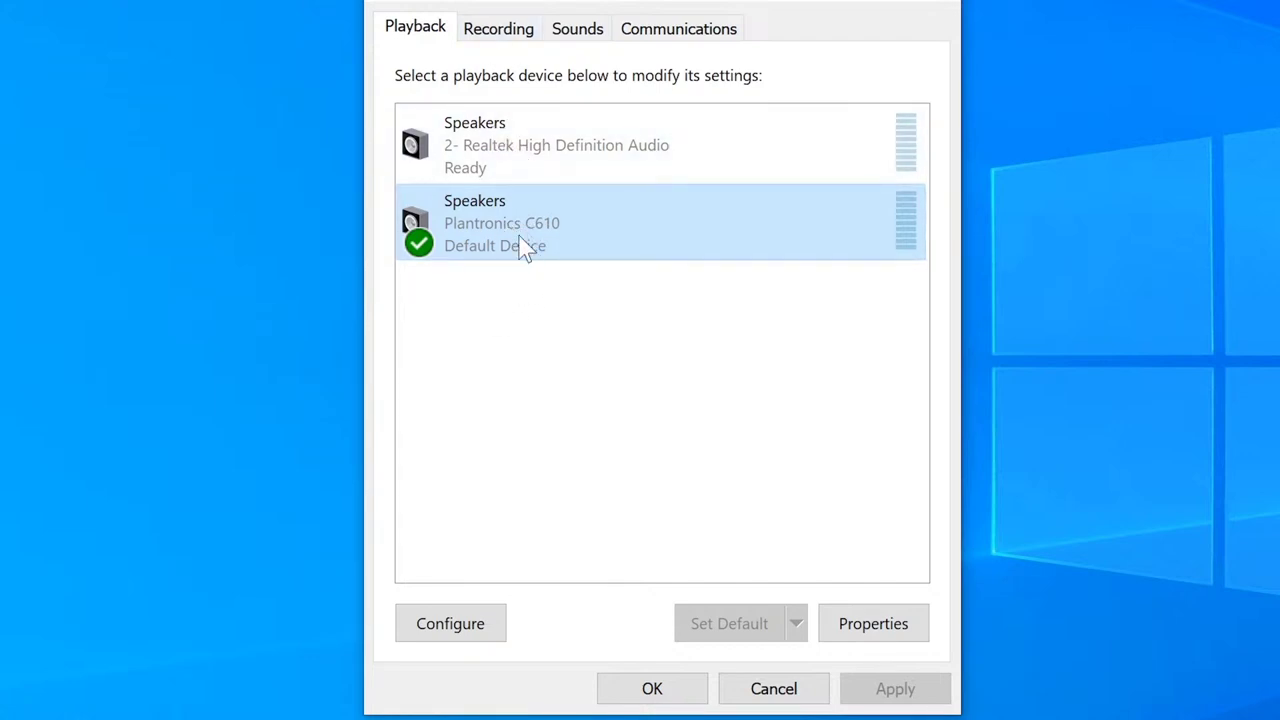
Make the Plantronics C610 microphone the default recording device
left_click(498, 31)
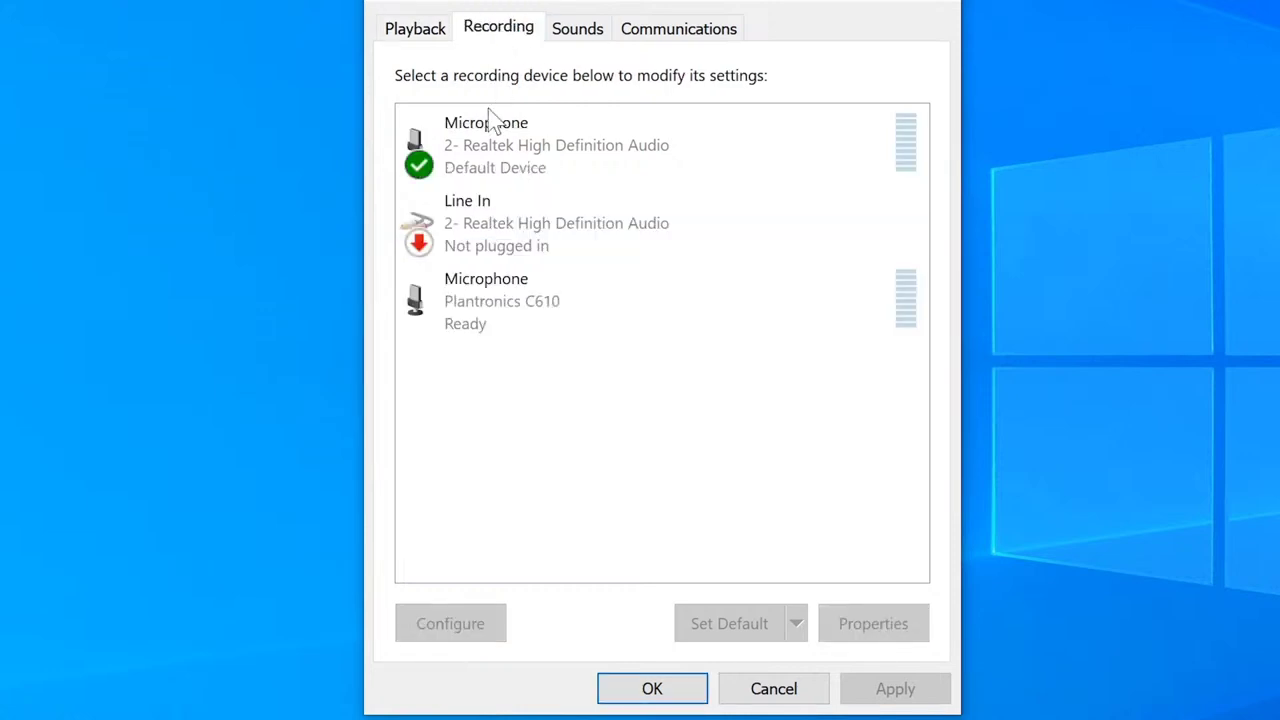
left_click(514, 175)
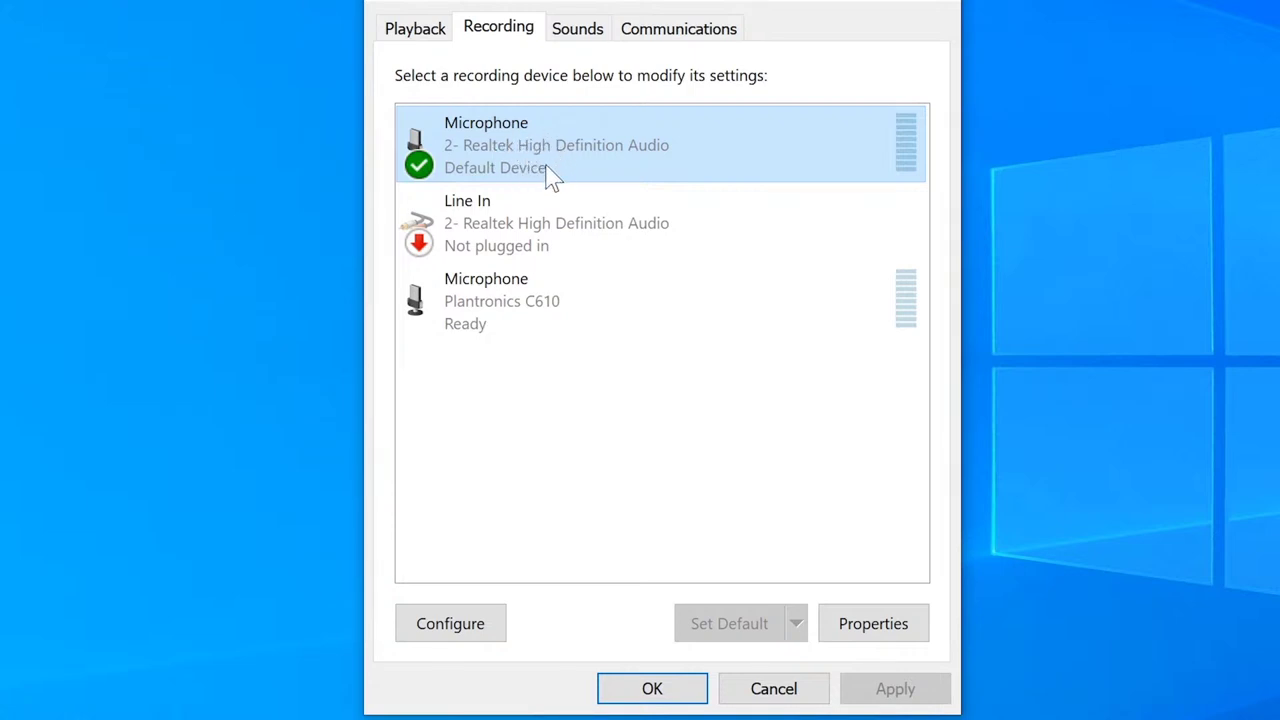
left_click(549, 313)
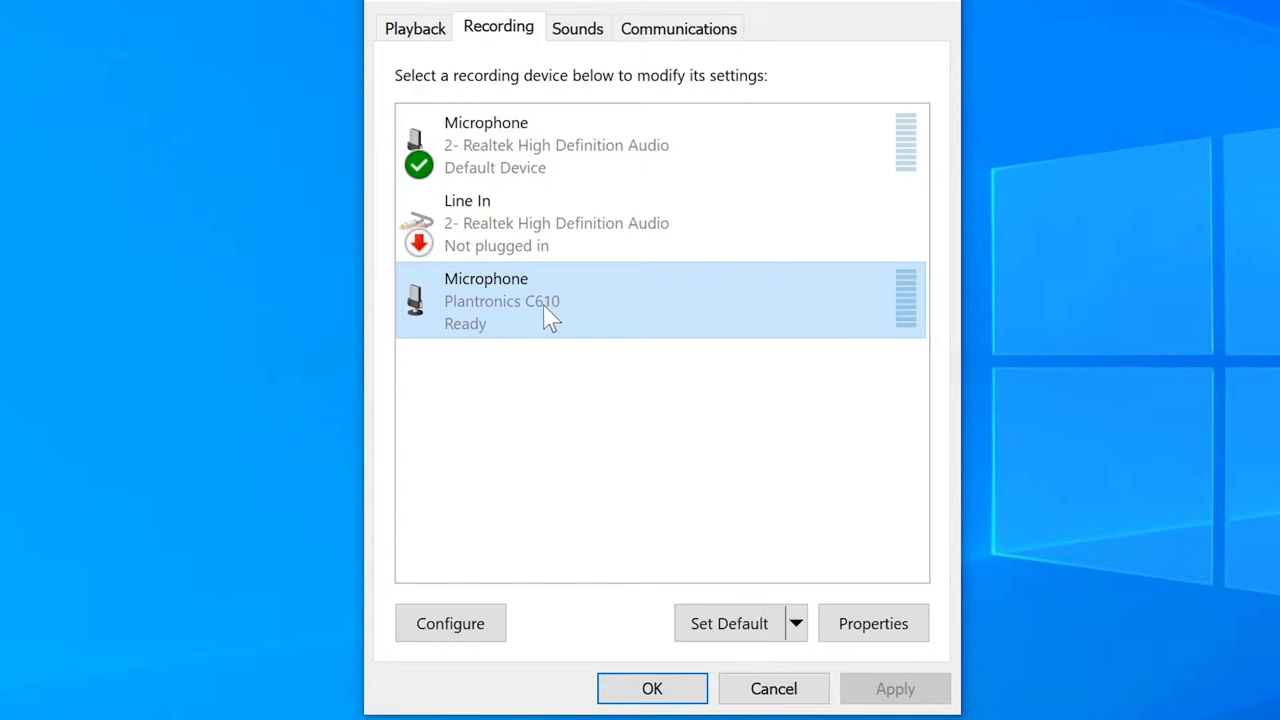
left_click(729, 624)
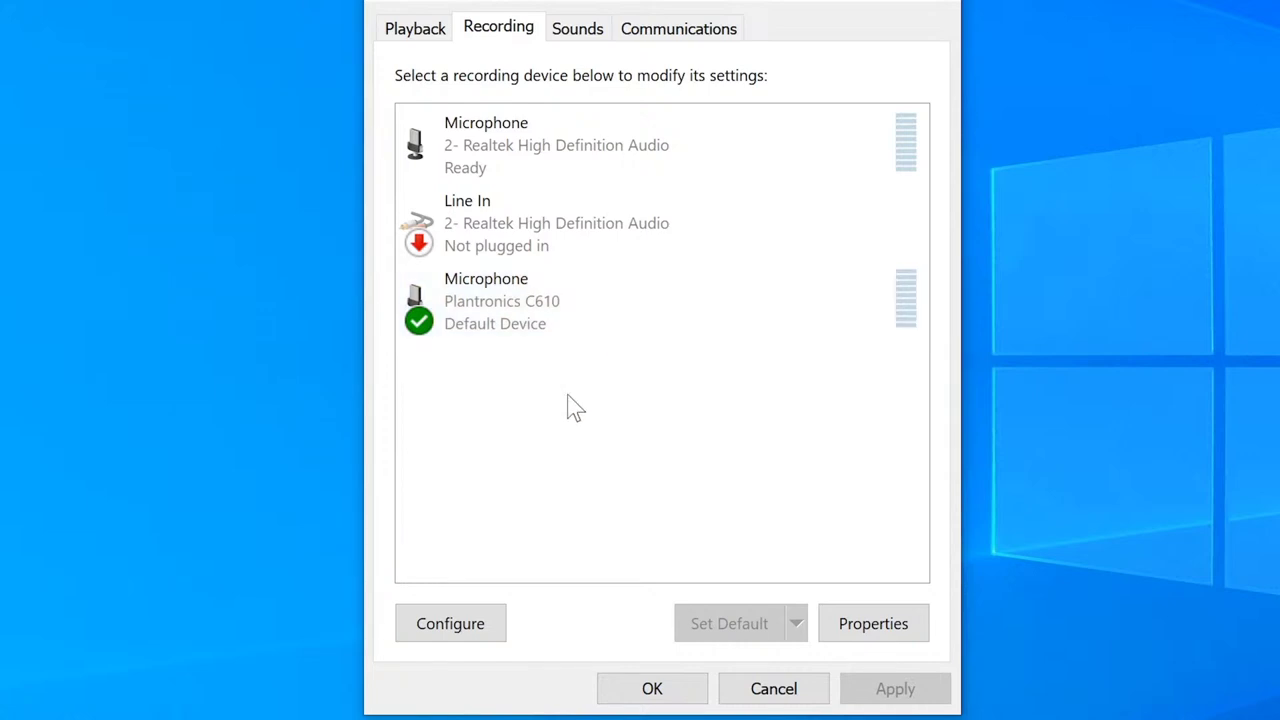
Review the Plantronics C610 entries among the recording and playback devices and accept the Sound dialog
left_click(613, 320)
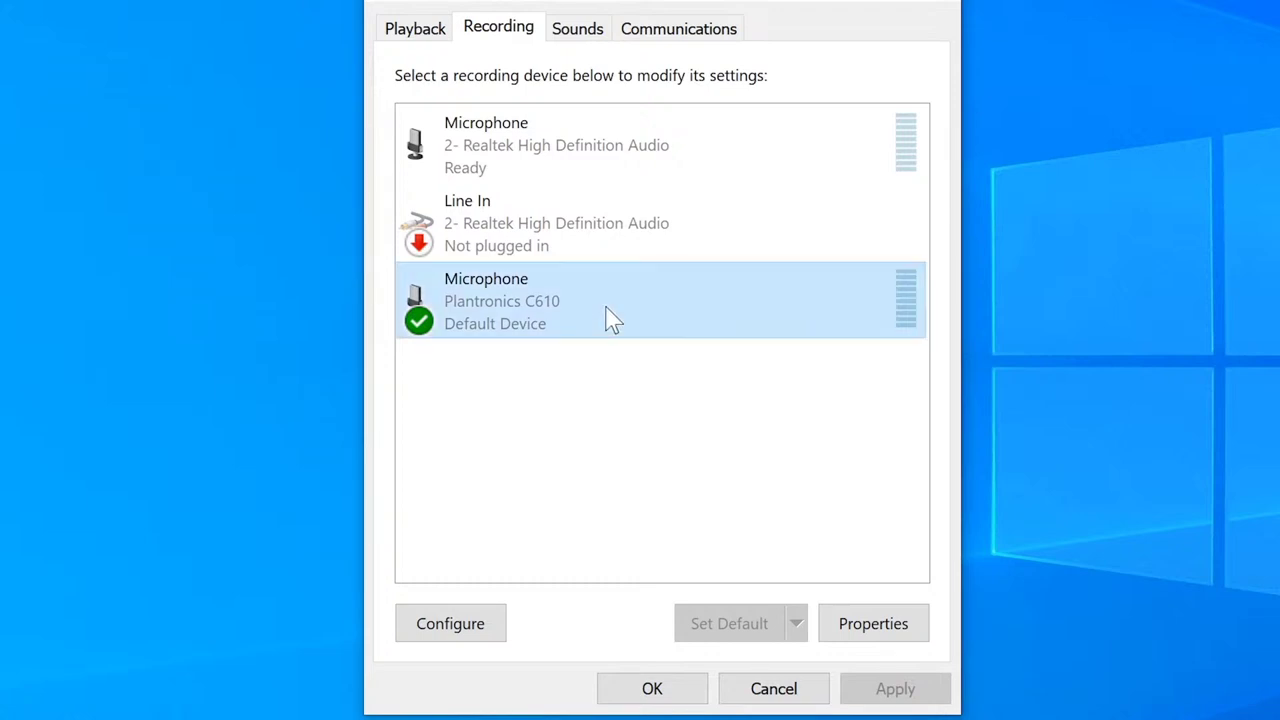
left_click(689, 418)
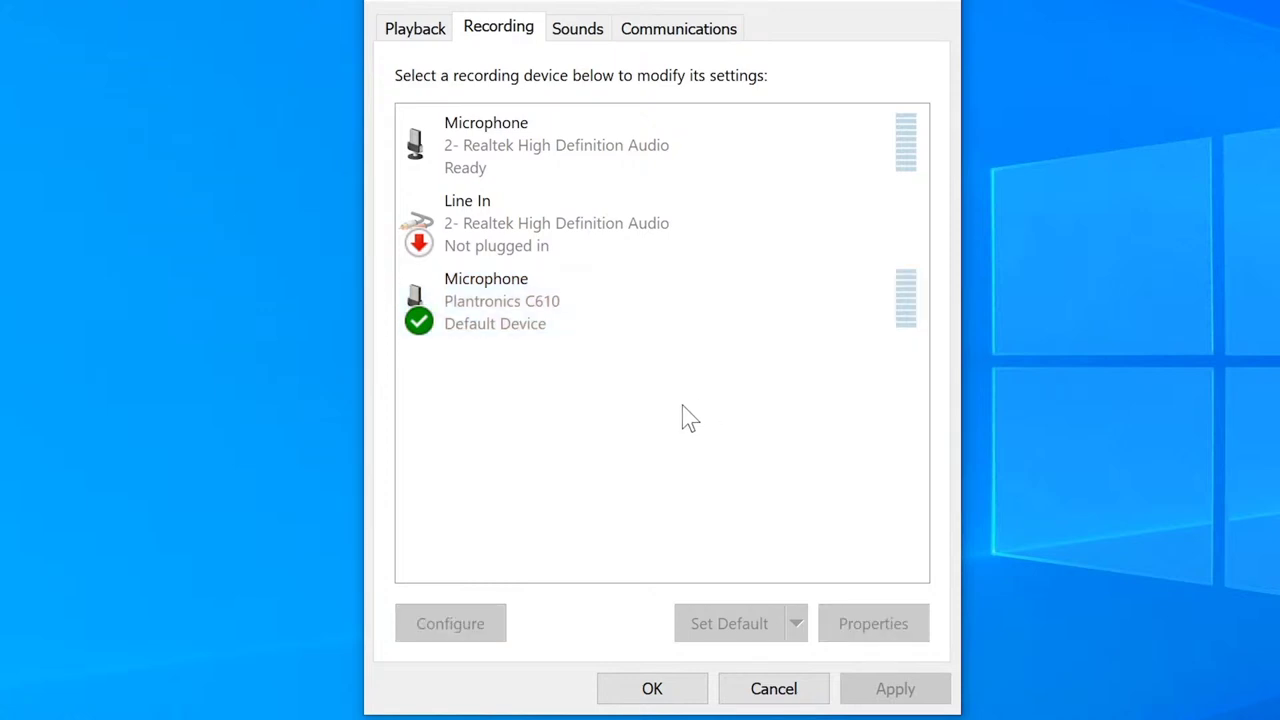
left_click(549, 308)
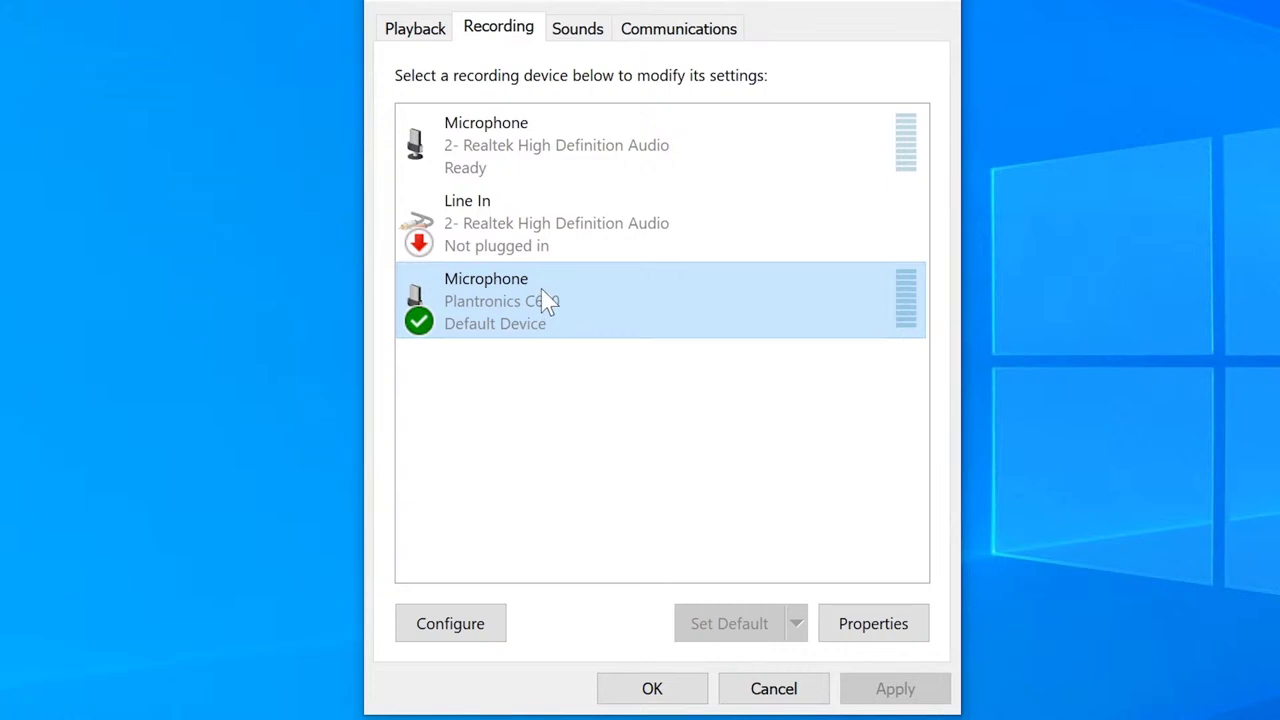
left_click(414, 22)
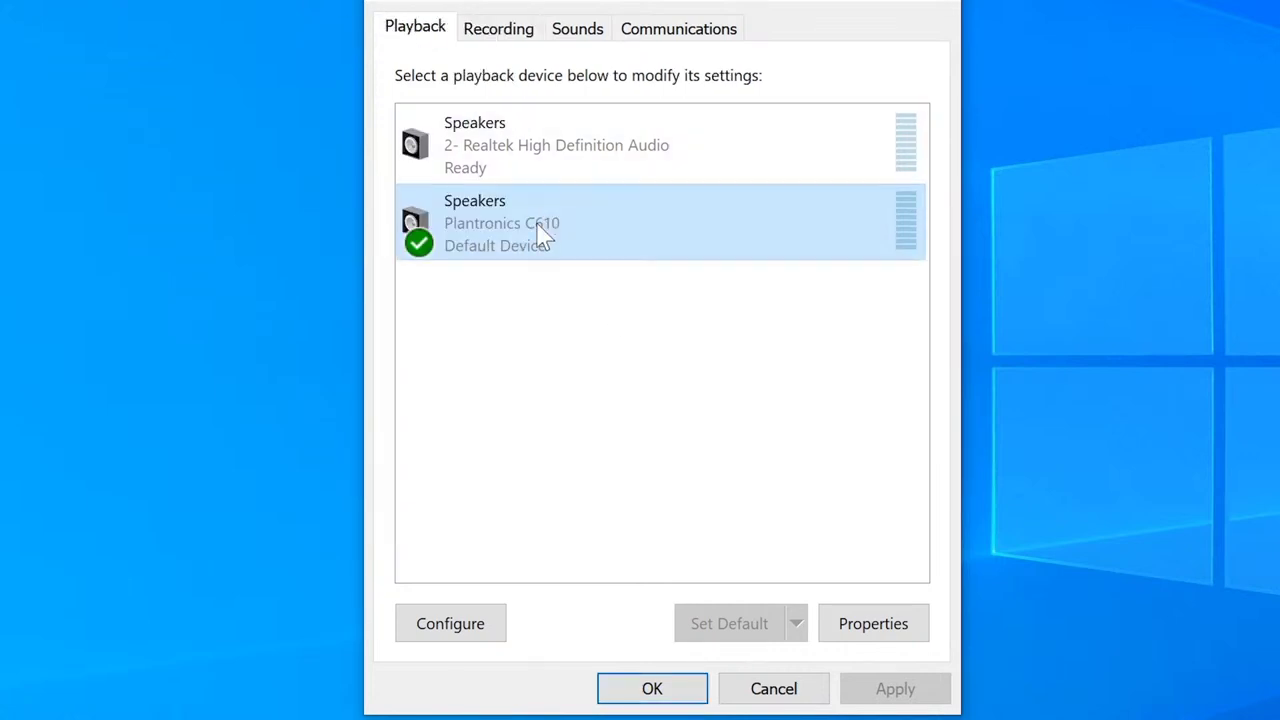
left_click(679, 695)
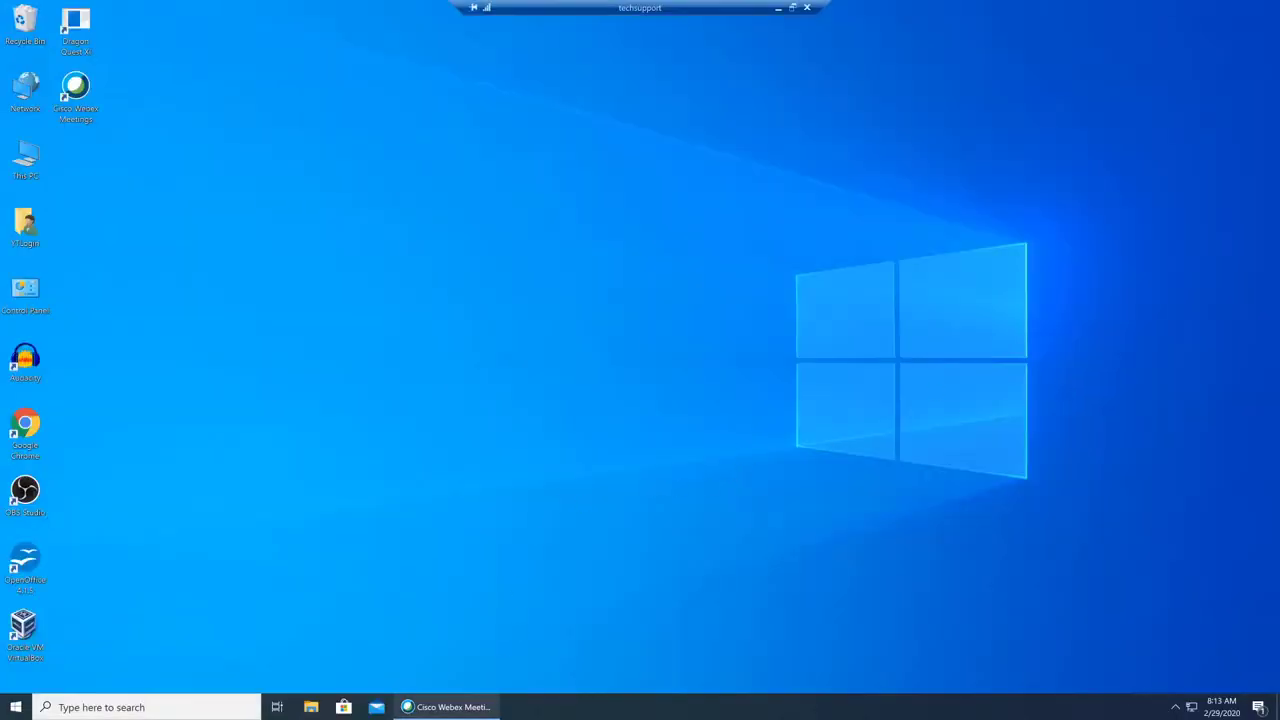
Switch to Cisco Webex Meetings and open its Preferences
left_click(466, 709)
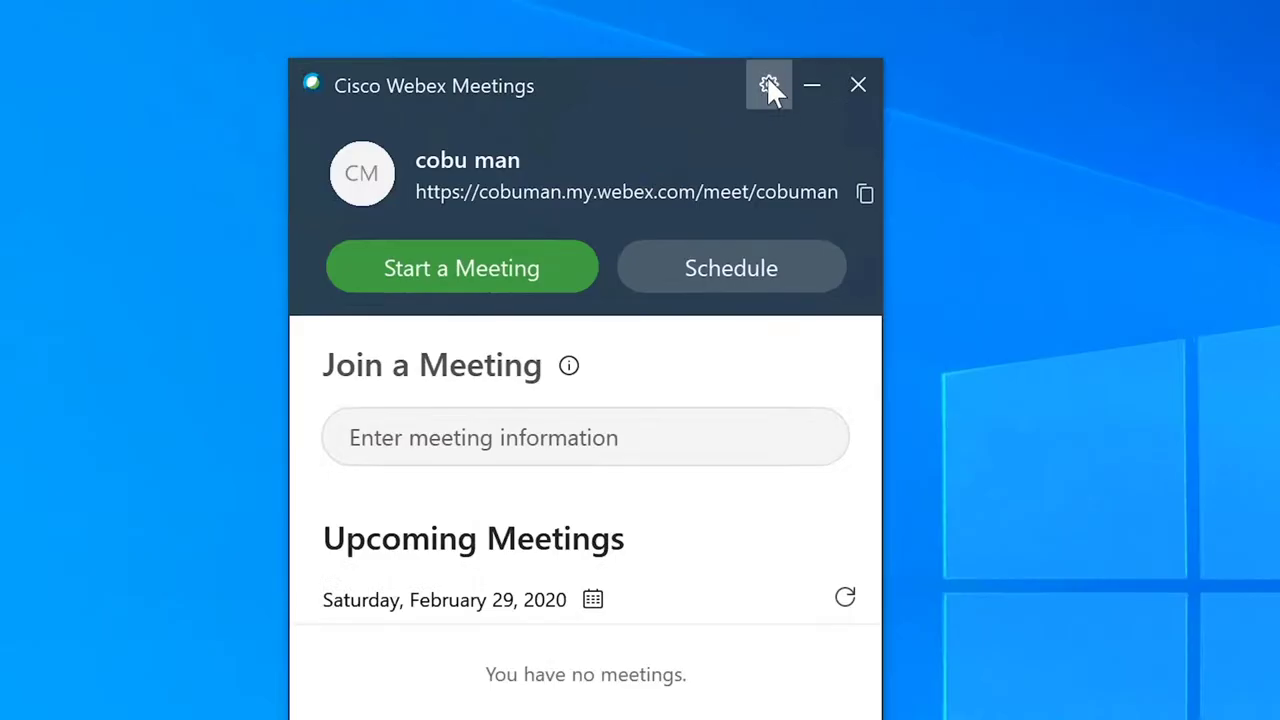
left_click(768, 88)
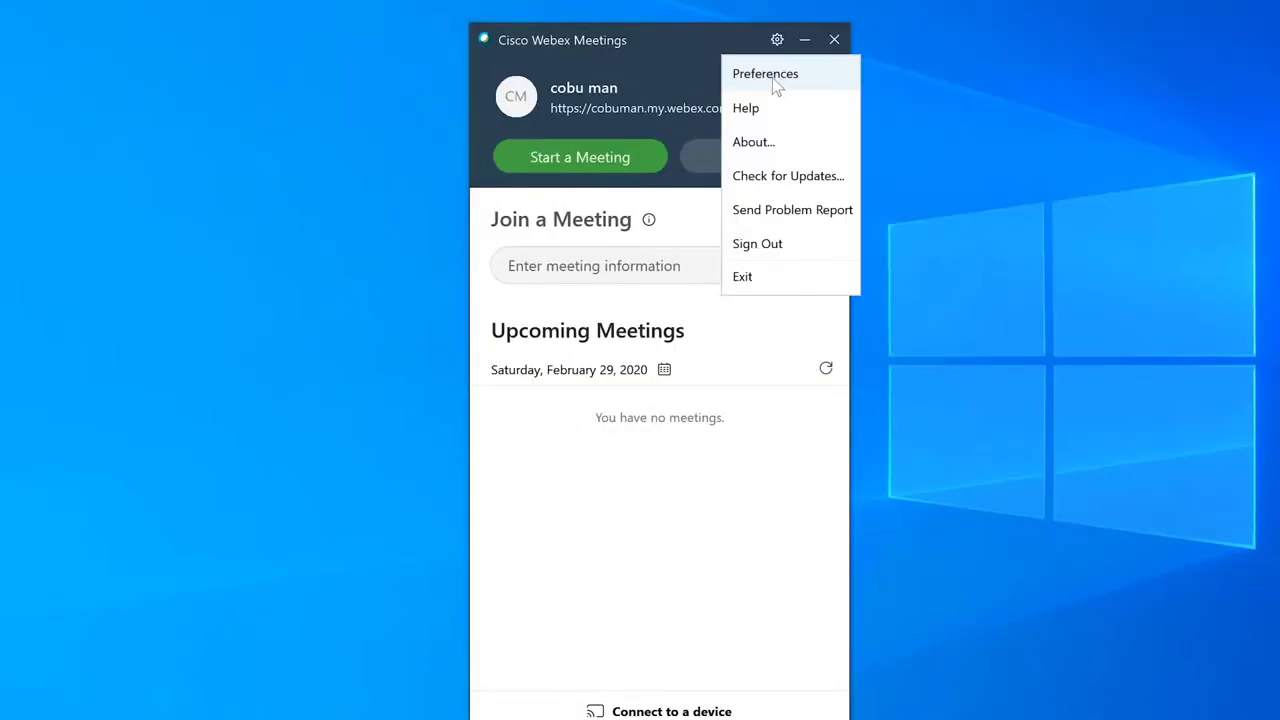
left_click(776, 80)
left_click_drag(767, 83, 760, 125)
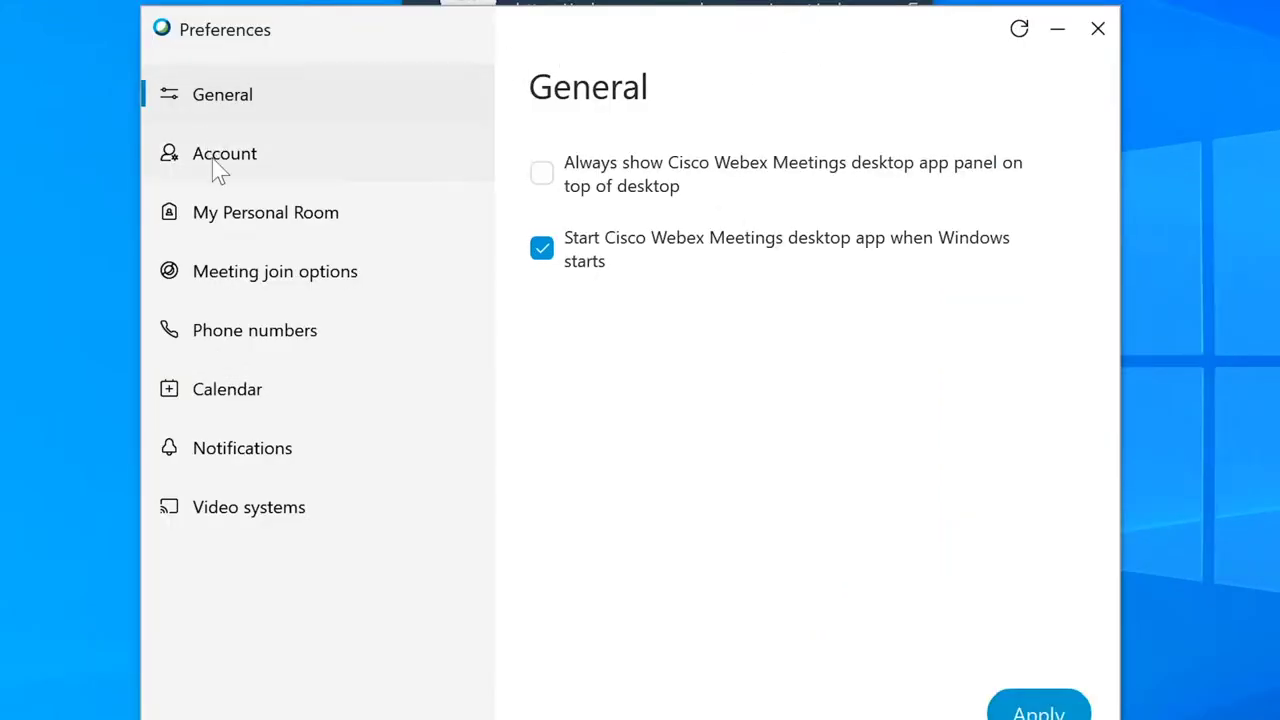
Look through every preference category from Account to Video systems for audio options, and close Preferences
left_click(252, 148)
left_click(277, 232)
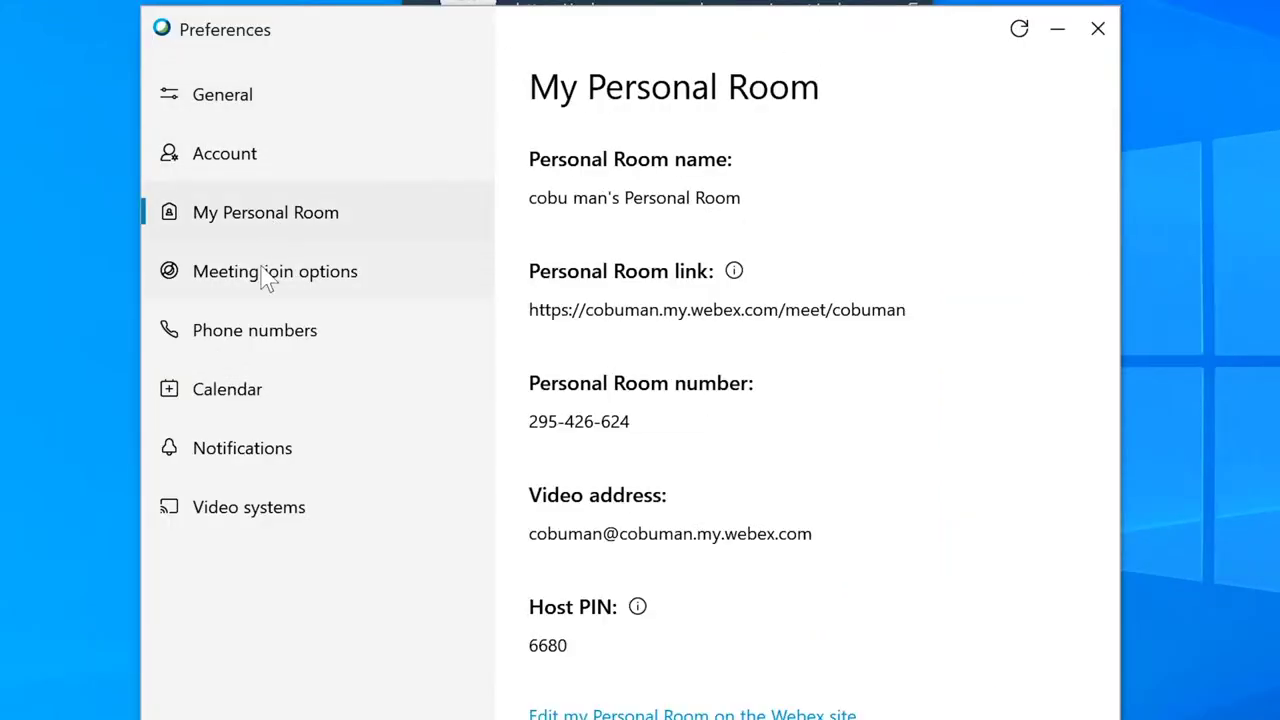
left_click(260, 287)
left_click(268, 350)
left_click(250, 402)
left_click(258, 456)
left_click(268, 520)
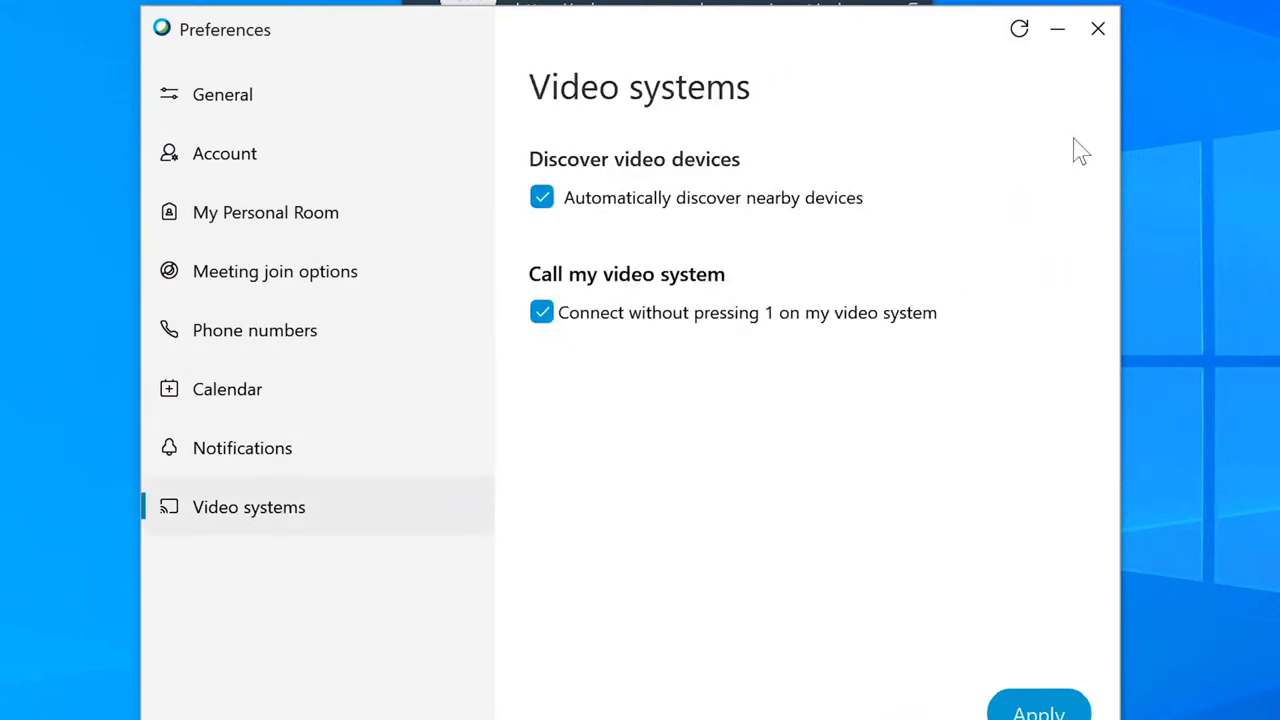
left_click(1099, 30)
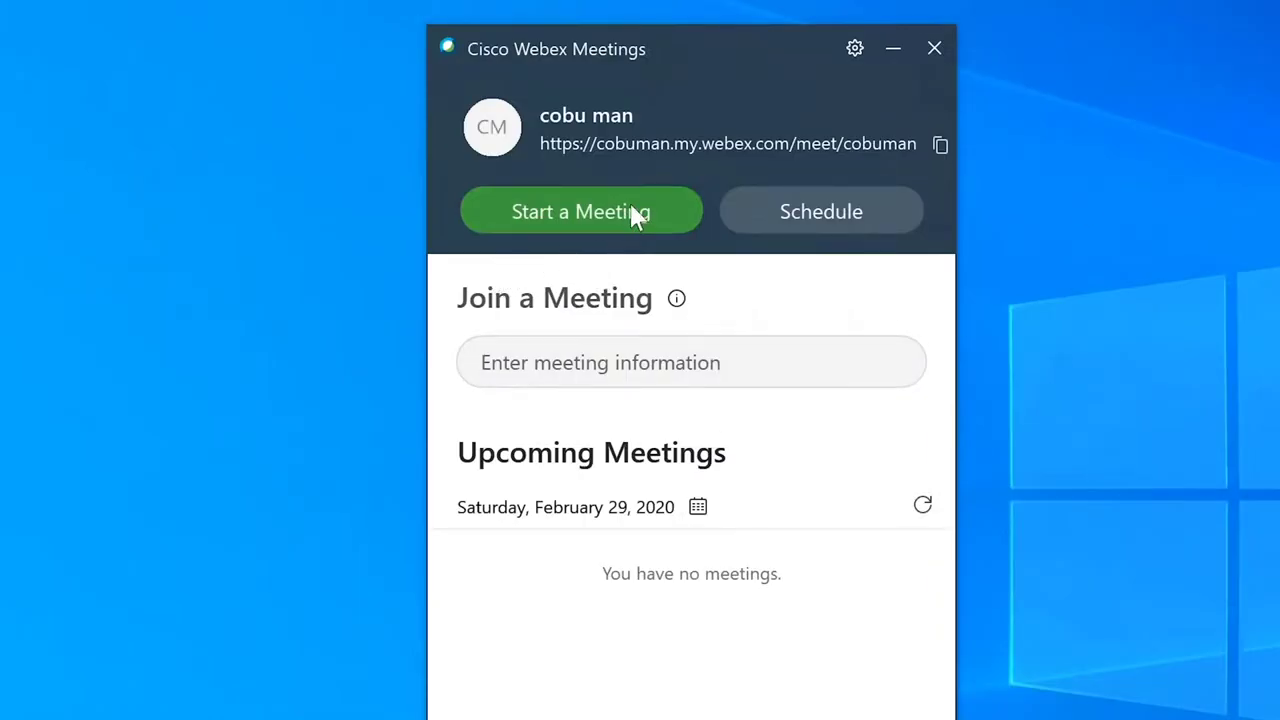
Open the start screen of a personal room meeting and choose Use computer for audio as its audio connection
left_click(593, 222)
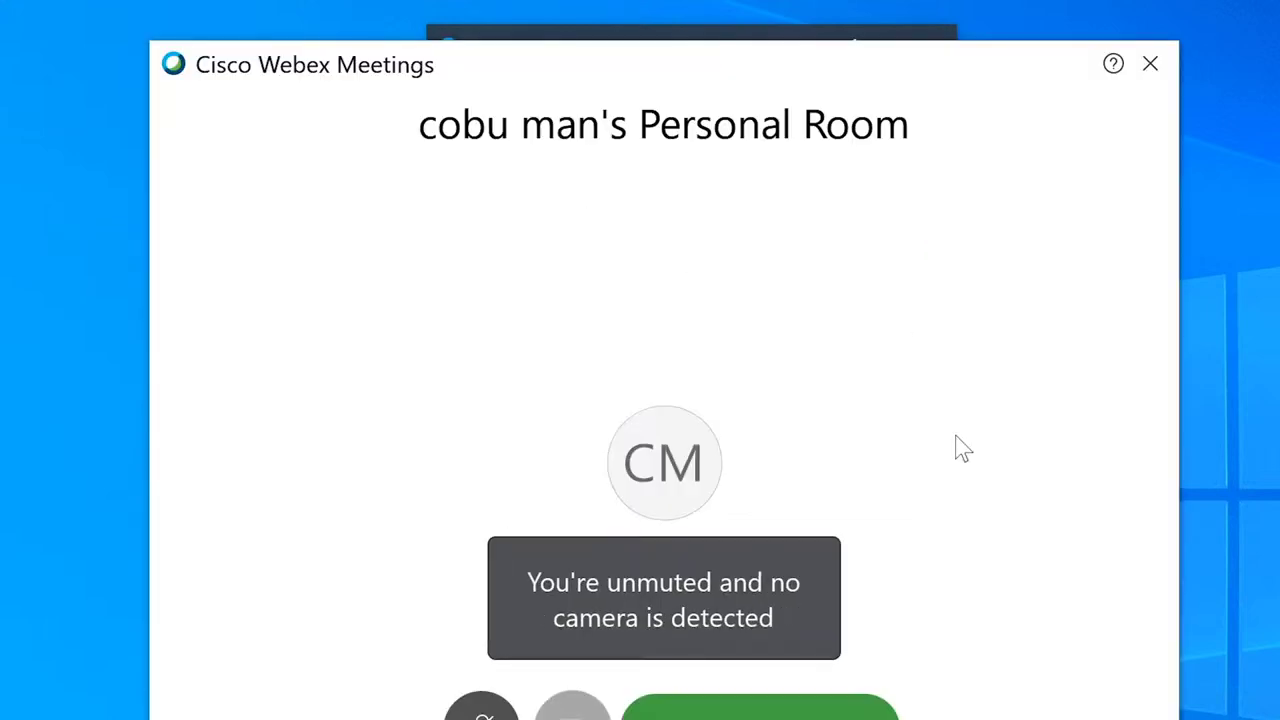
left_click_drag(880, 63, 849, 77)
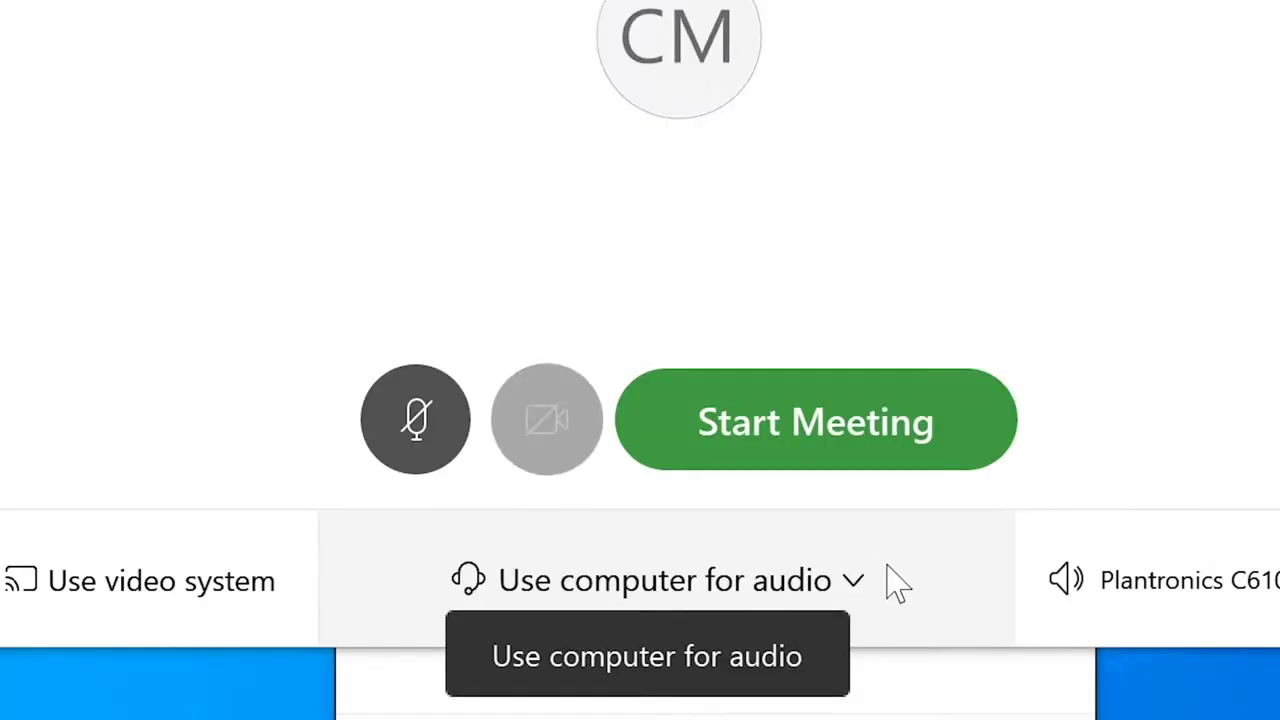
left_click(762, 667)
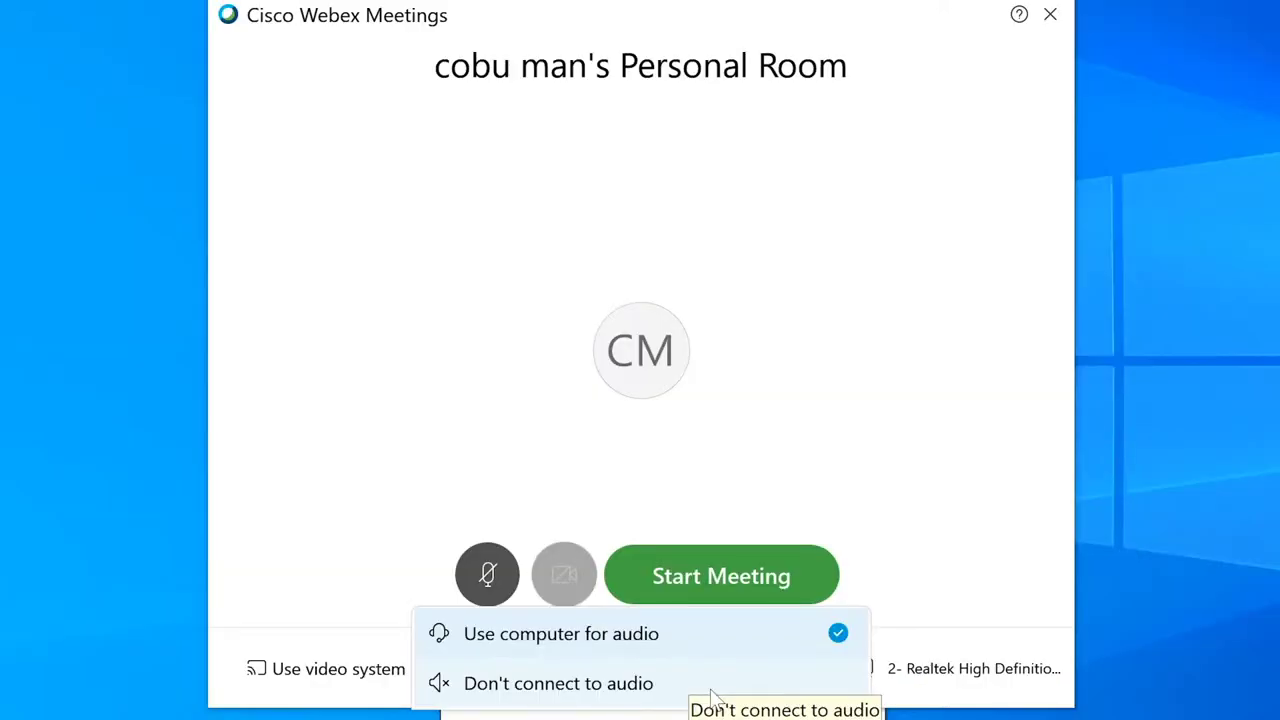
left_click(742, 640)
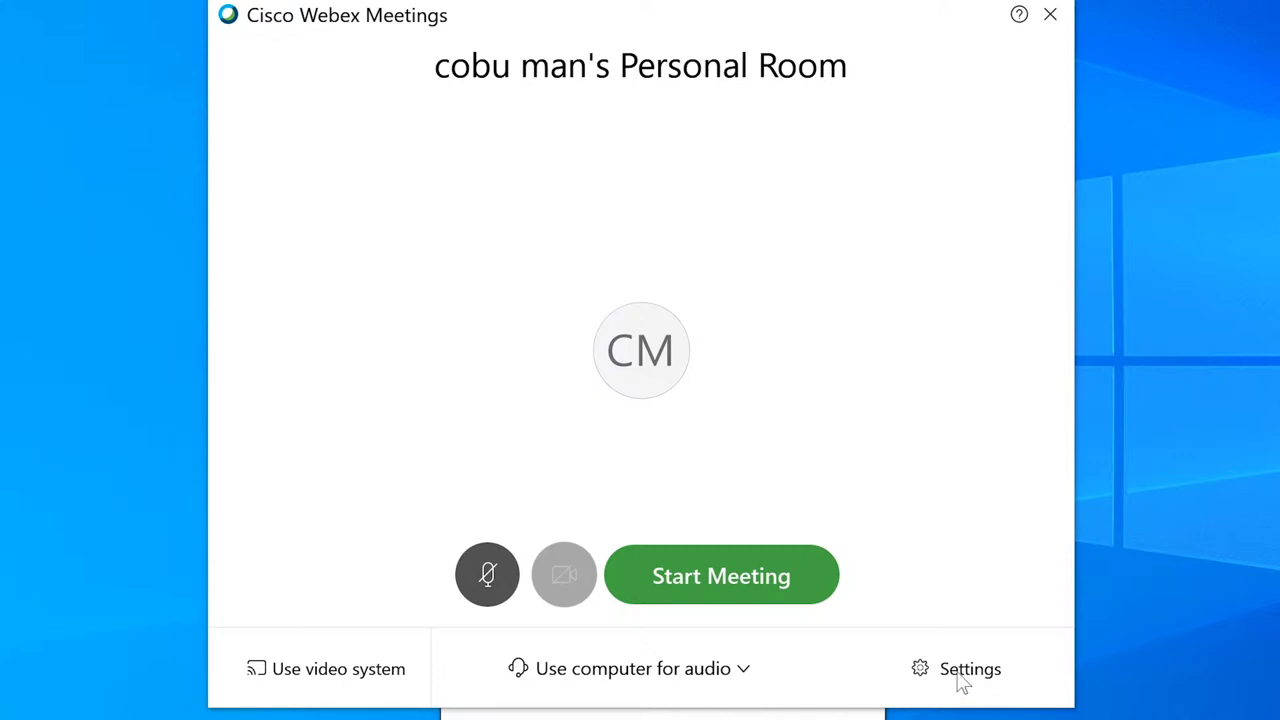
Set the meeting's microphone to Microphone (Plantronics C610) in the audio settings
left_click(955, 675)
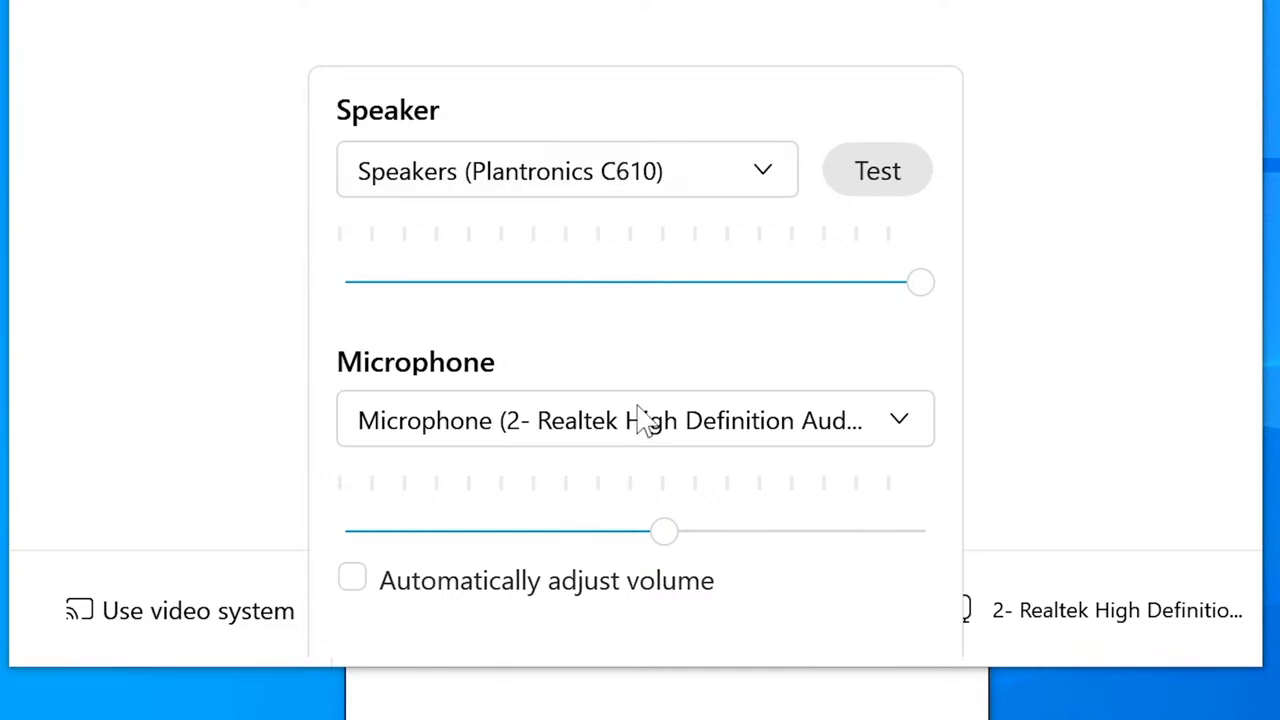
left_click(700, 437)
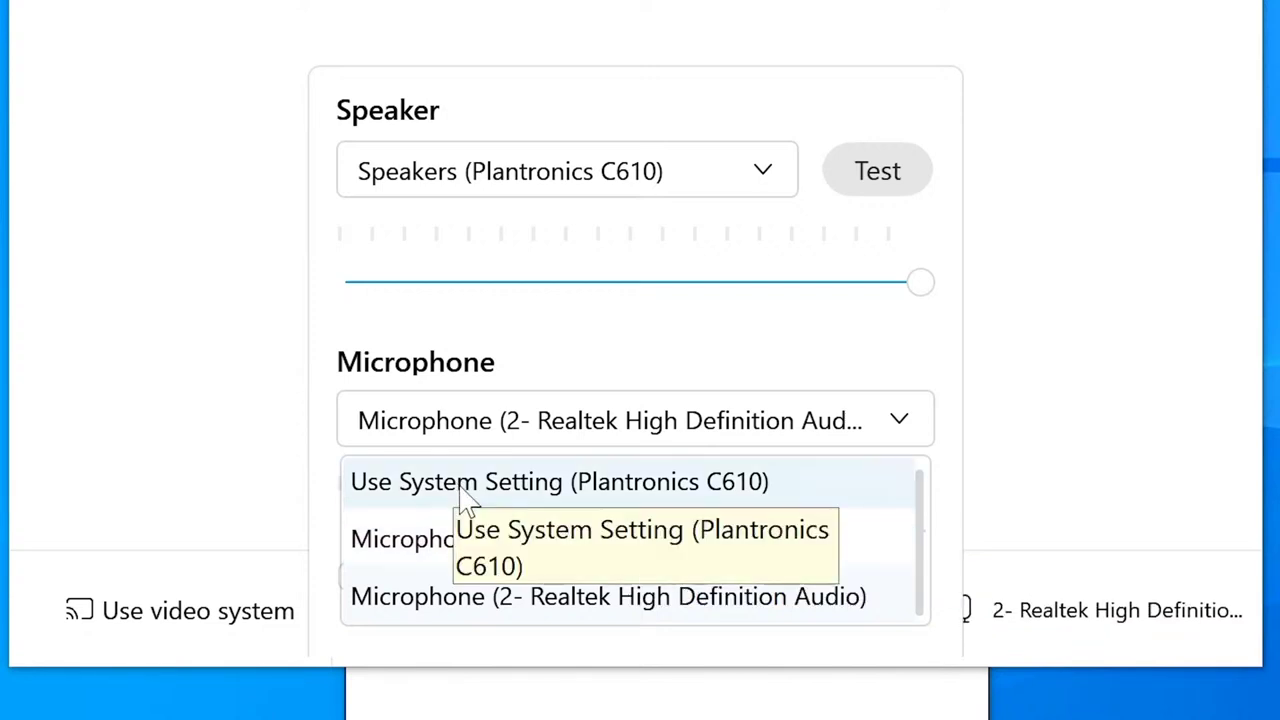
left_click(490, 548)
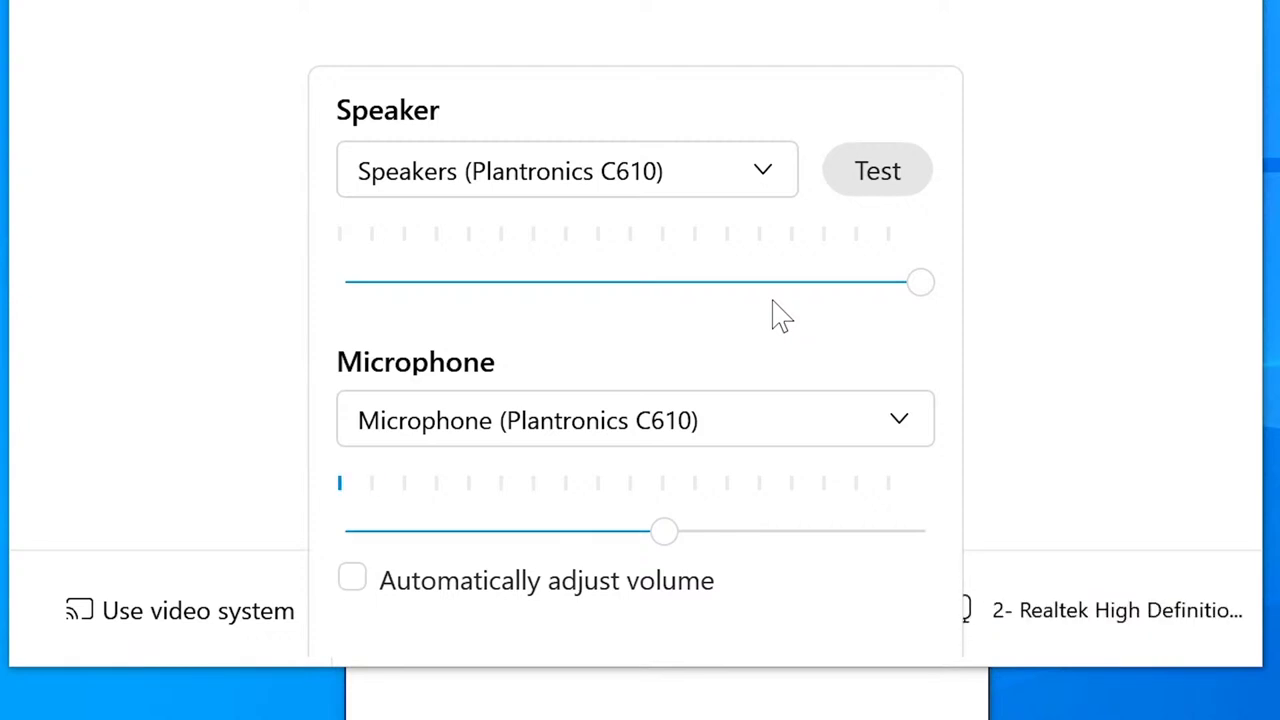
left_click(748, 408)
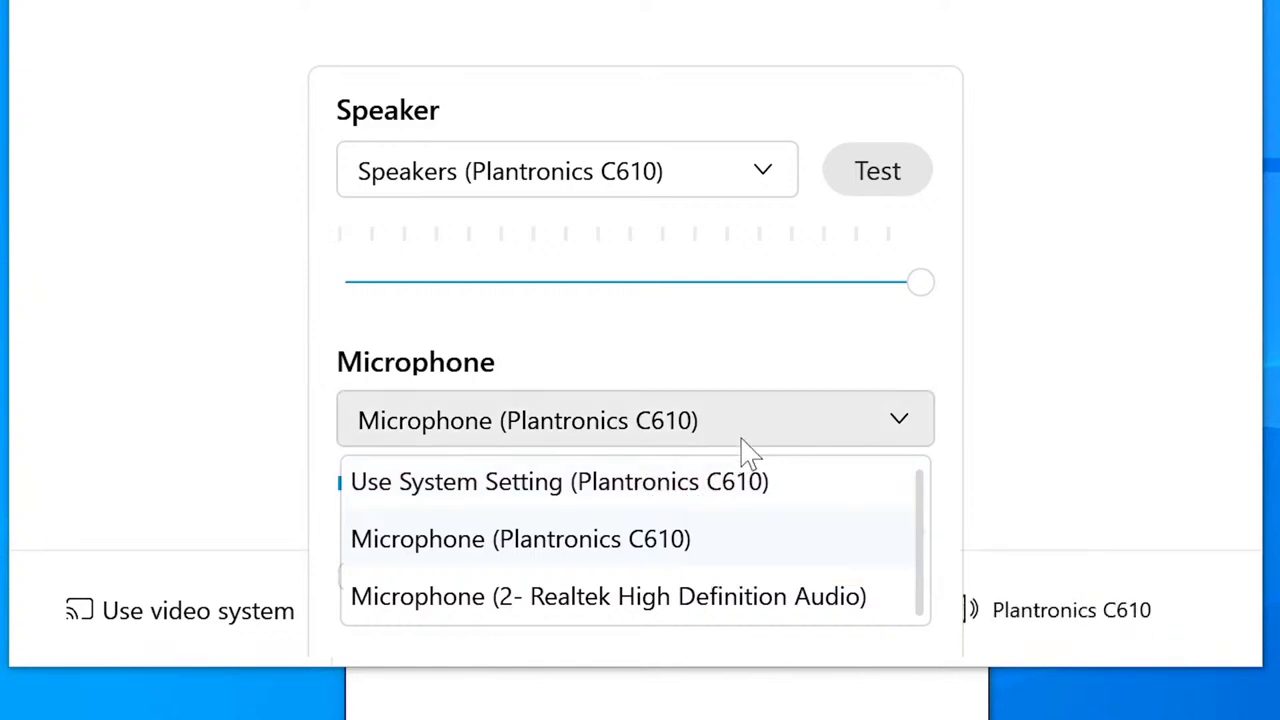
left_click(646, 555)
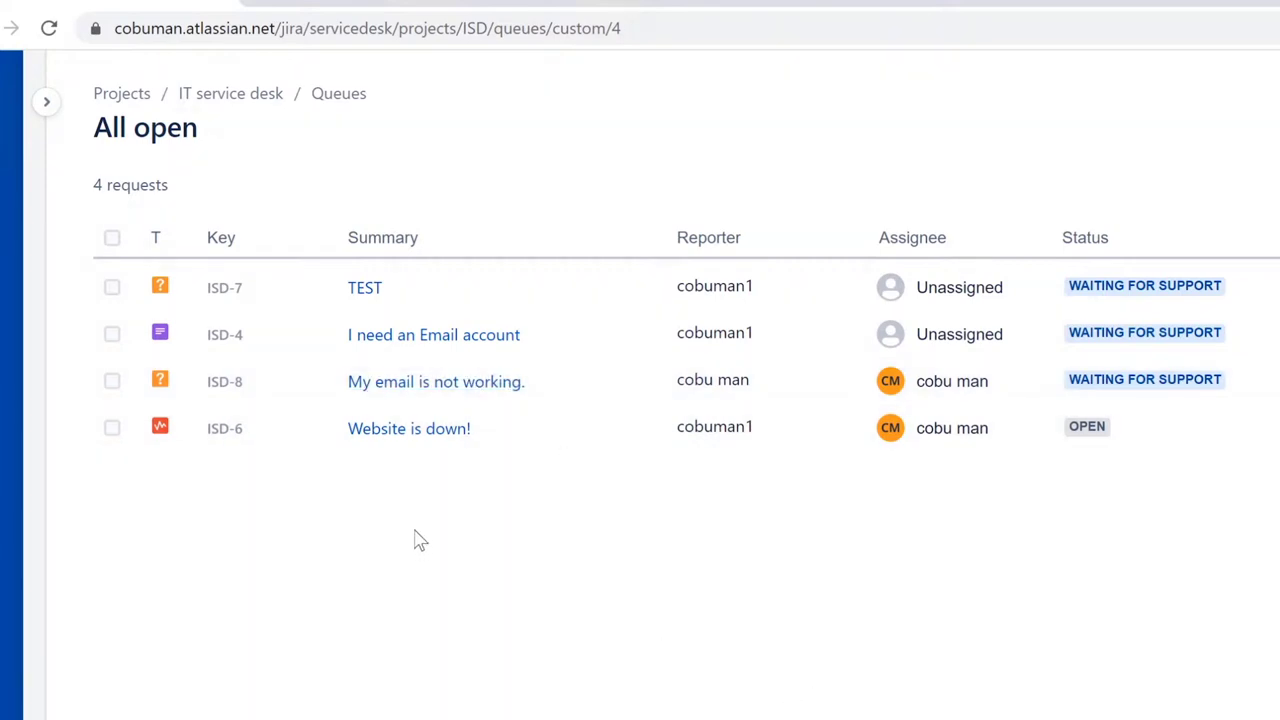
Open the request "My email is not working." in the Jira queue and examine its description and the attached screenshot error mail.PNG
left_click(460, 388)
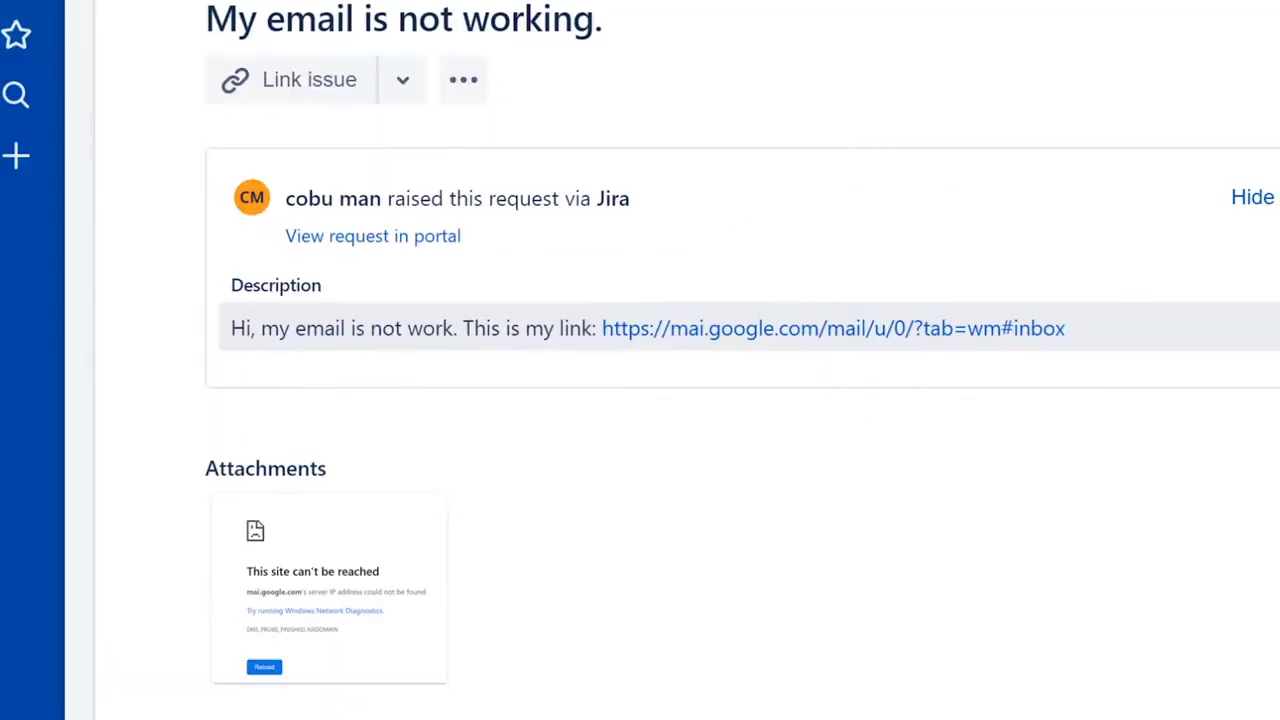
left_click_drag(291, 271, 656, 272)
left_click_drag(231, 328, 1068, 332)
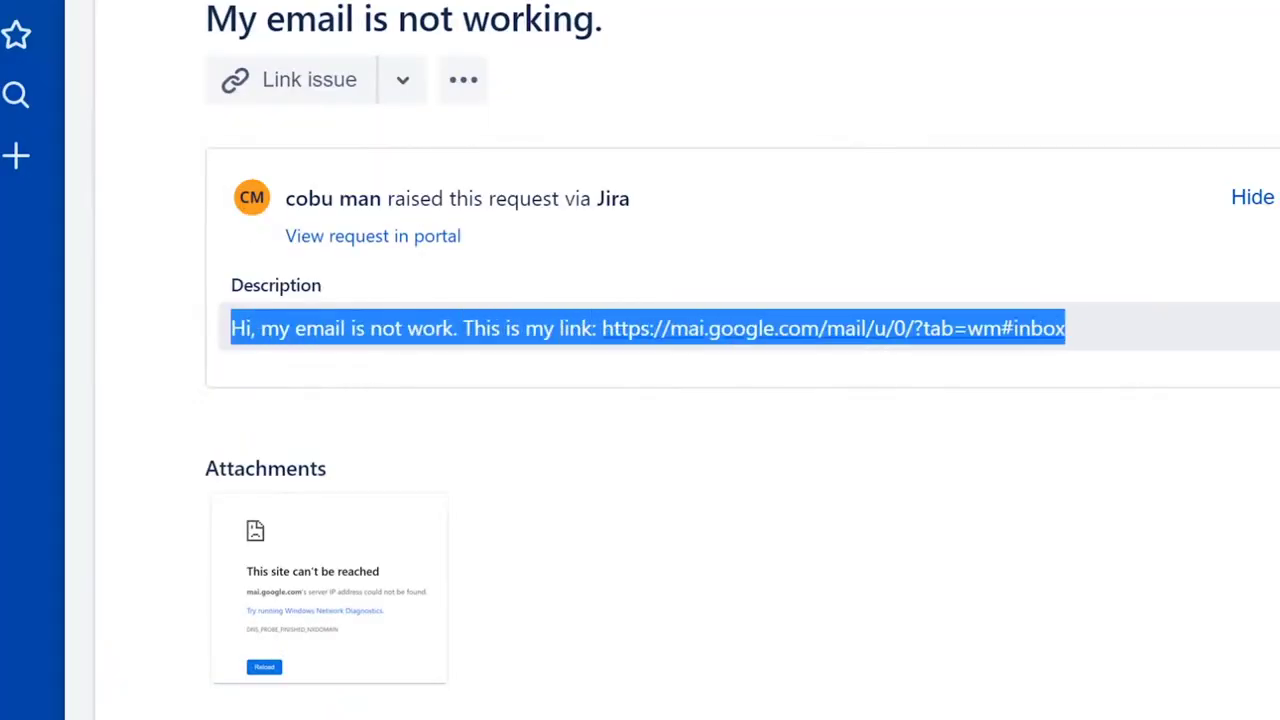
left_click(1140, 290)
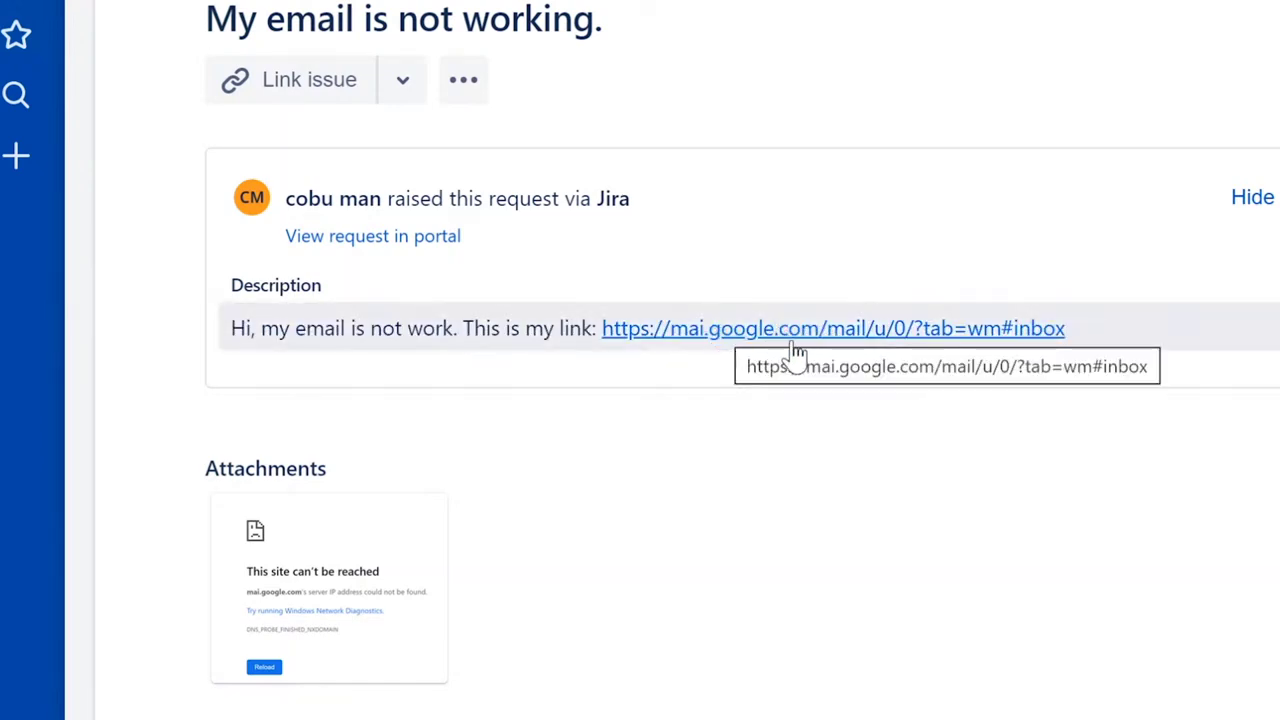
mouse_move(303, 601)
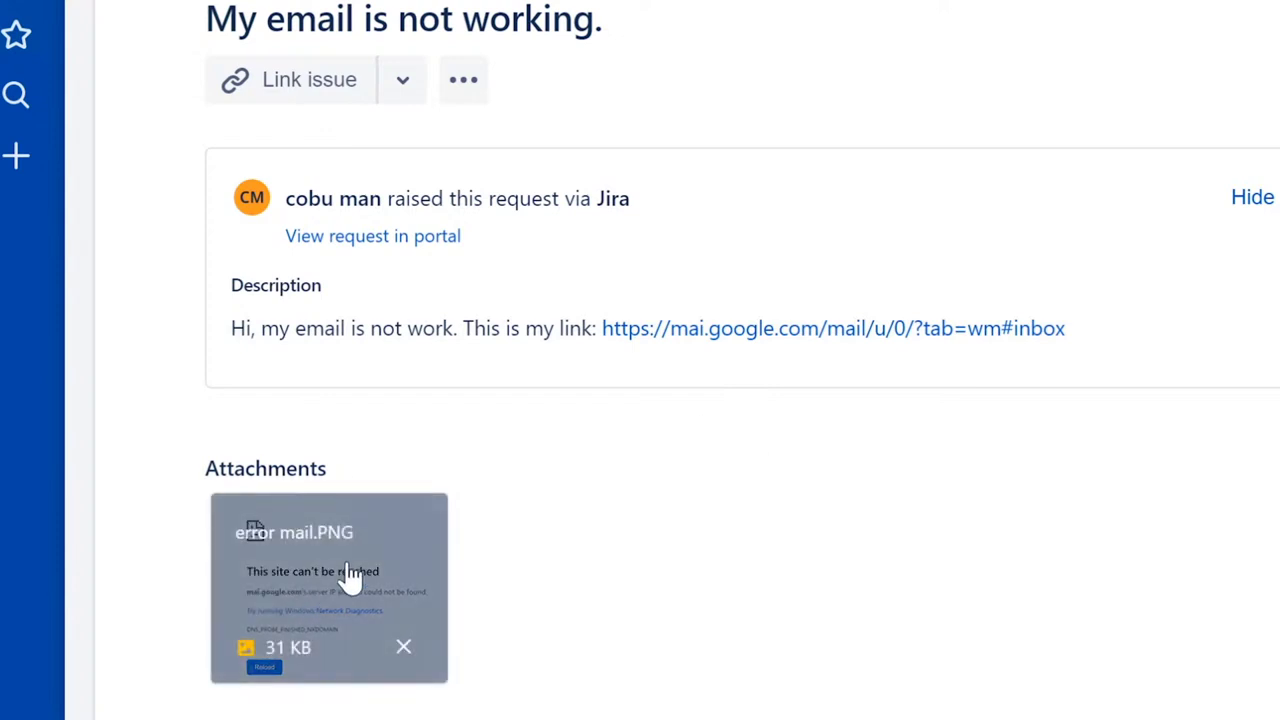
left_click(322, 571)
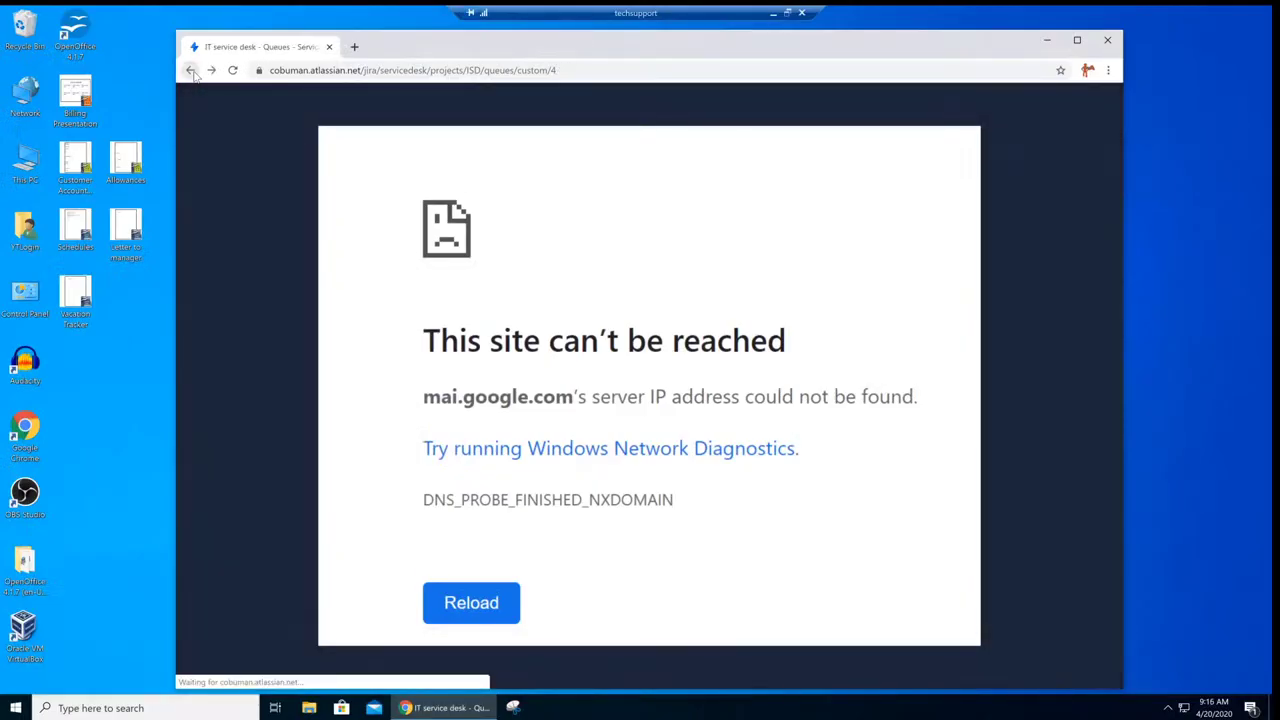
key("Escape")
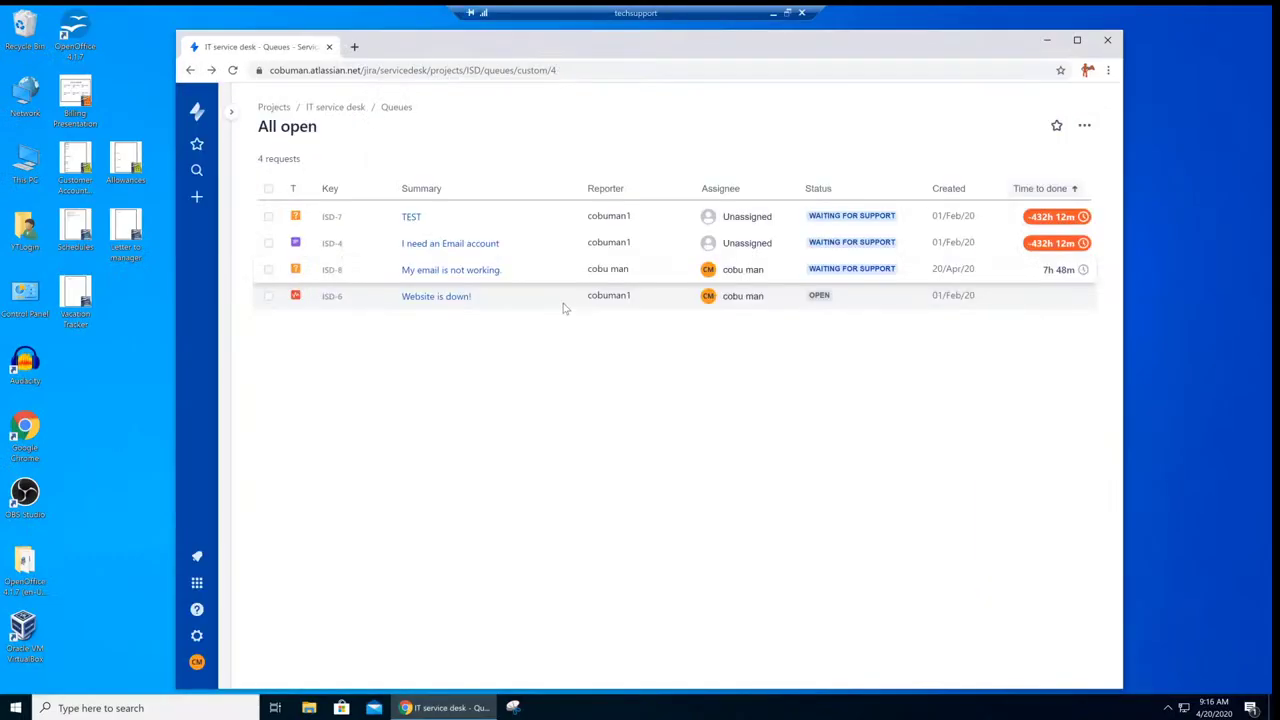
Reopen the "My email is not working." request and follow the mail link in its description
left_click(450, 271)
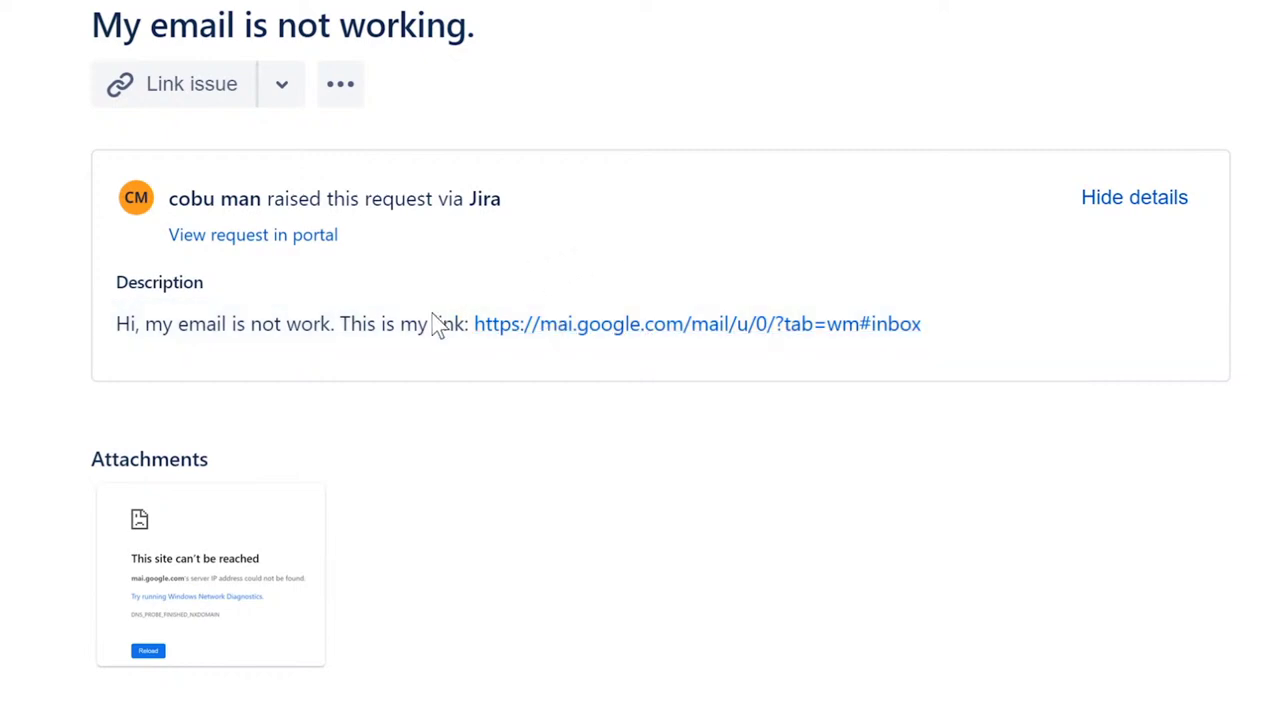
left_click(594, 334)
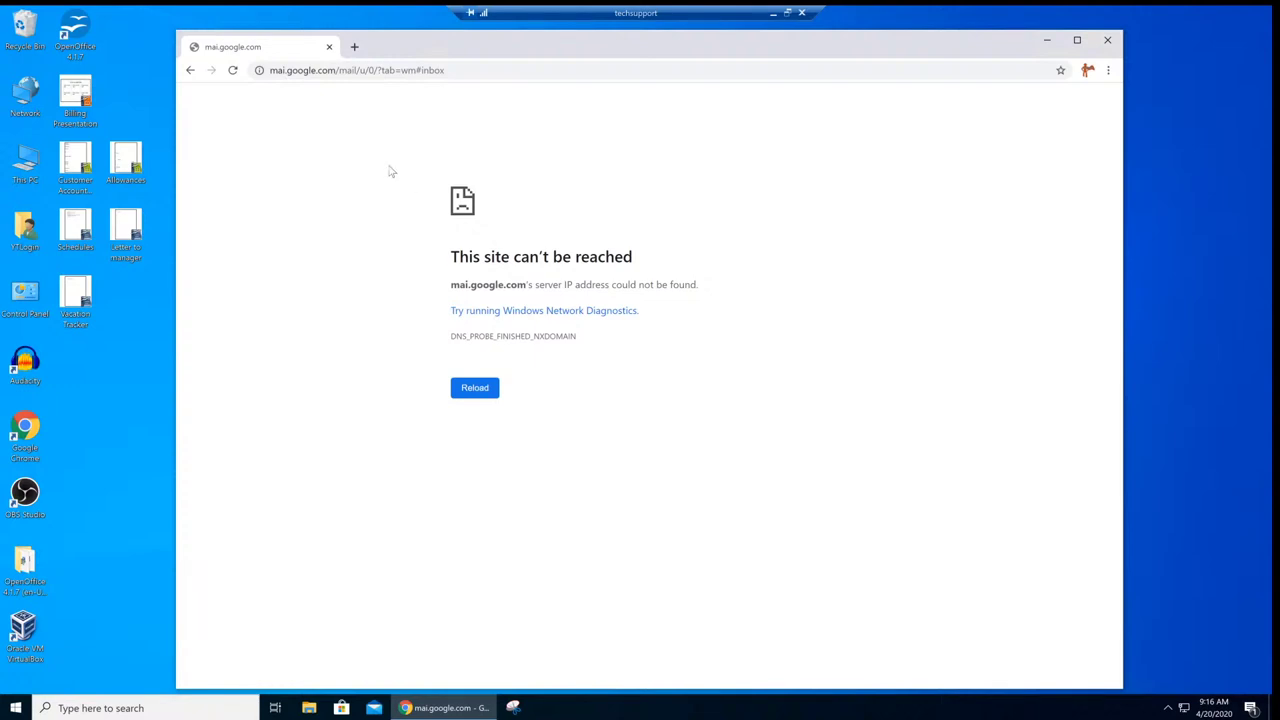
Test the link with its host corrected to mail.google.com, and return to the request
left_click(322, 72)
key("End")
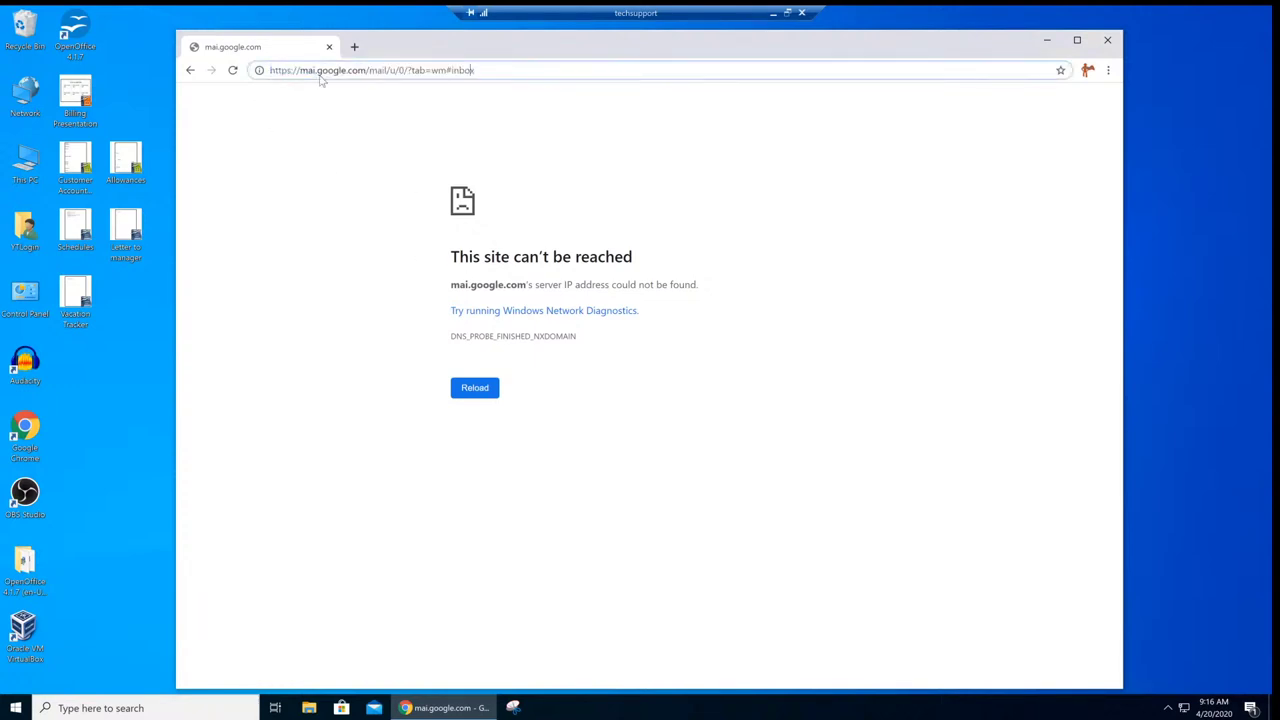
key("Left")
key("Left")
key("Left")
key("Left")
key("Left")
key("Left")
key("Left")
key("Left")
key("Left")
key("Left")
key("Left")
key("Left")
key("Left")
key("Left")
key("Left")
key("Left")
key("Left")
key("Left")
key("Left")
key("Left")
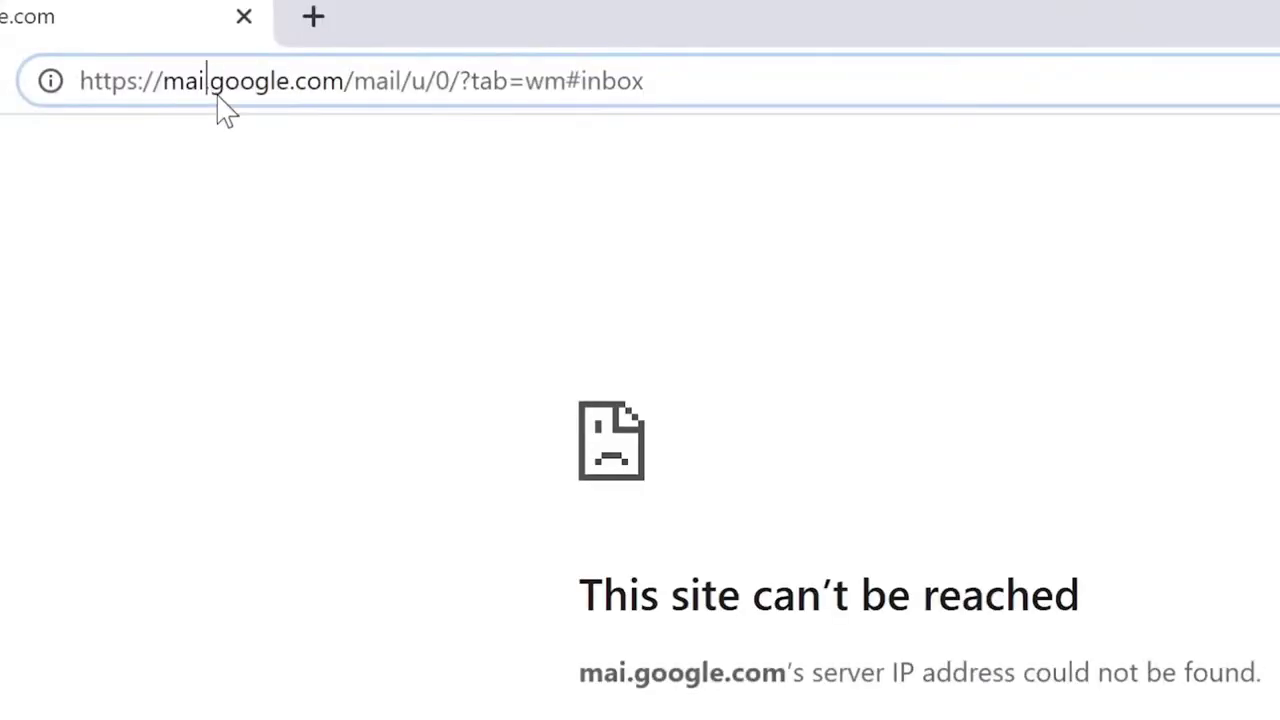
type("l")
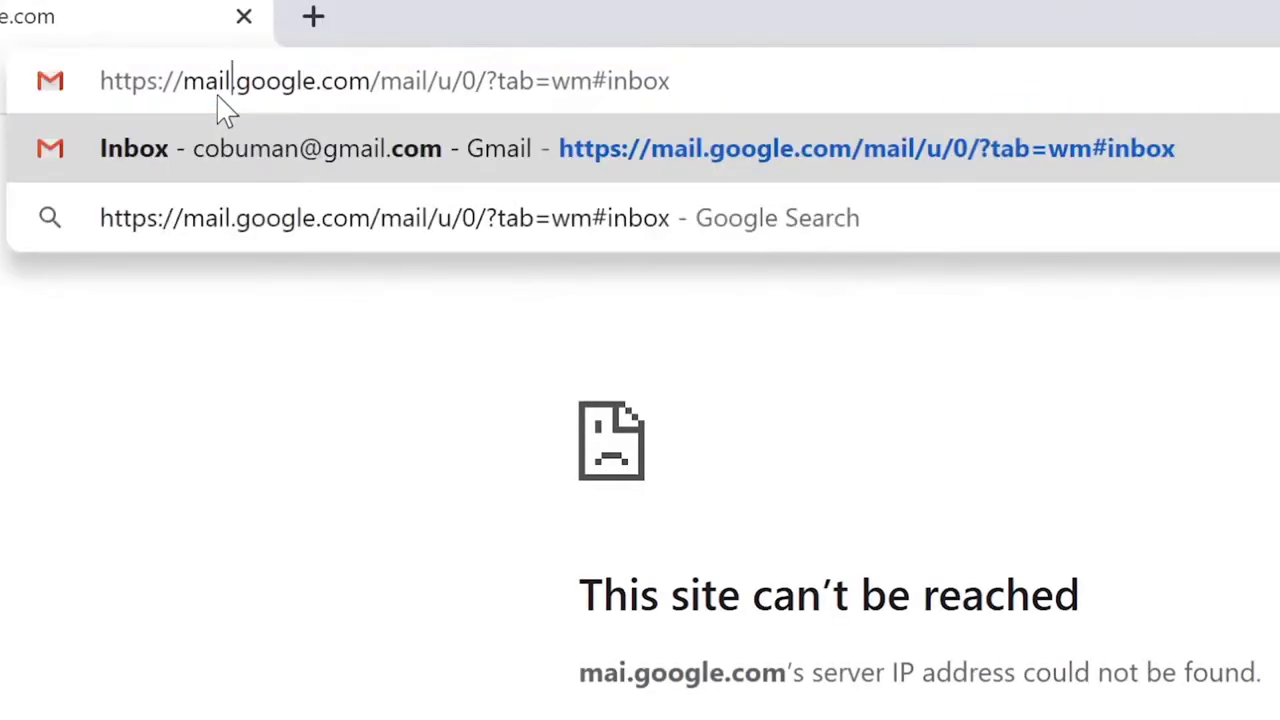
key("Return")
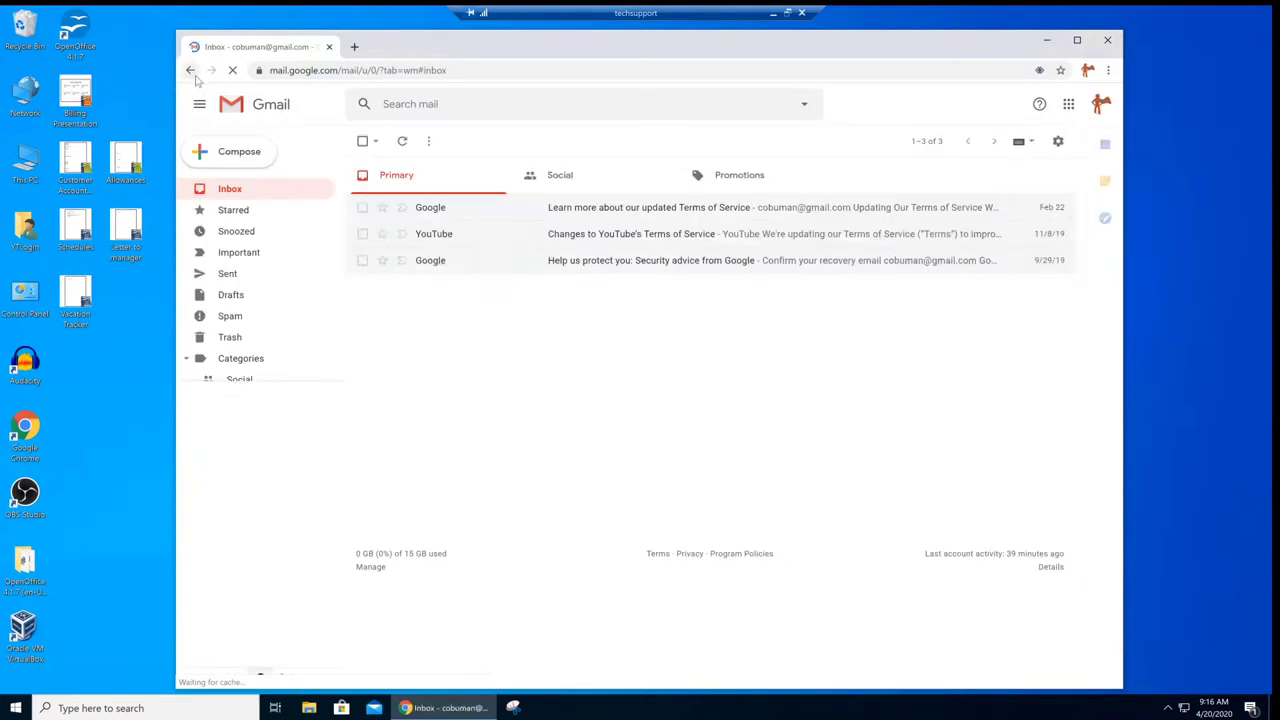
left_click(190, 71)
left_click(190, 71)
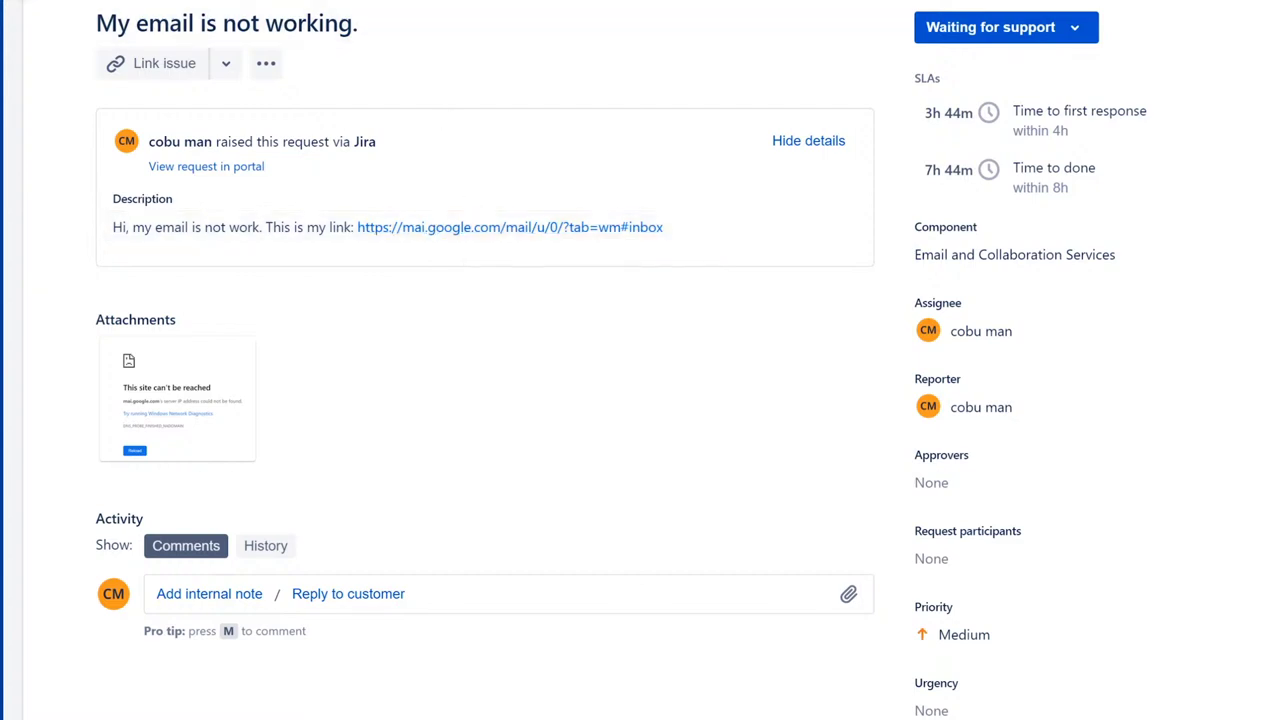
Delete the final 8 from the request's web address and enter it again without loading the page
left_click(212, 0)
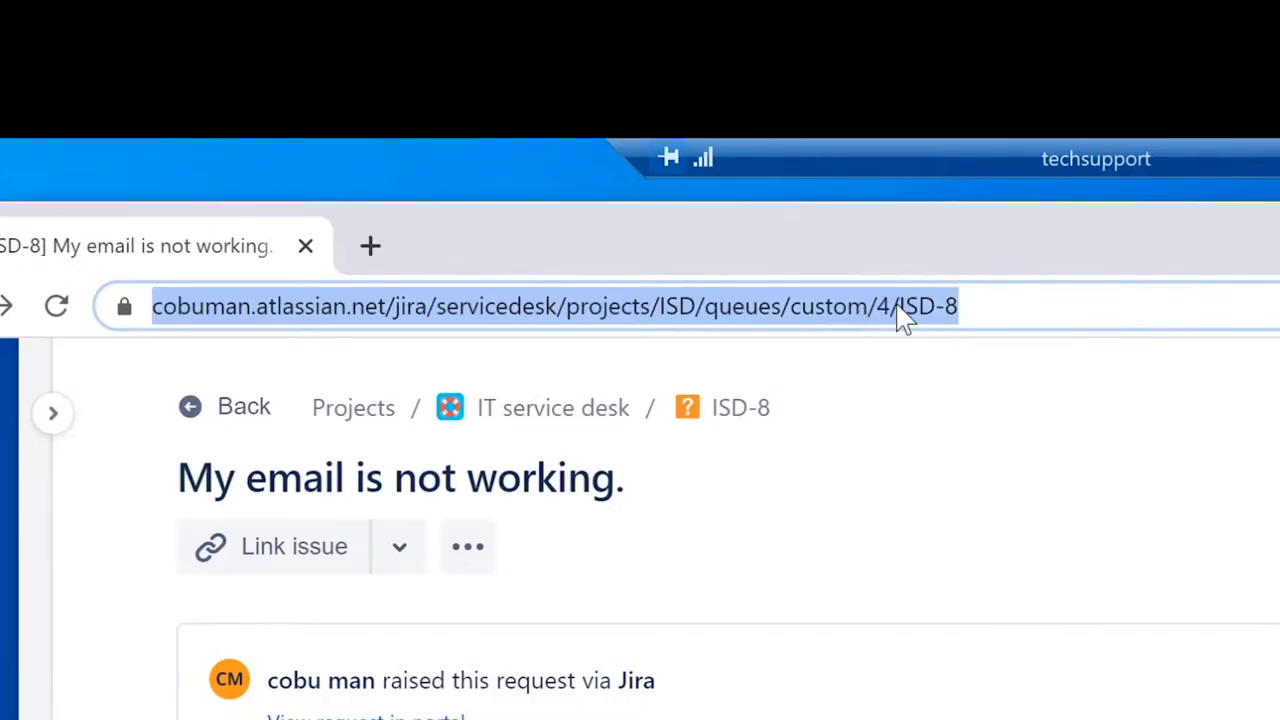
left_click(899, 310)
key("End")
key("BackSpace")
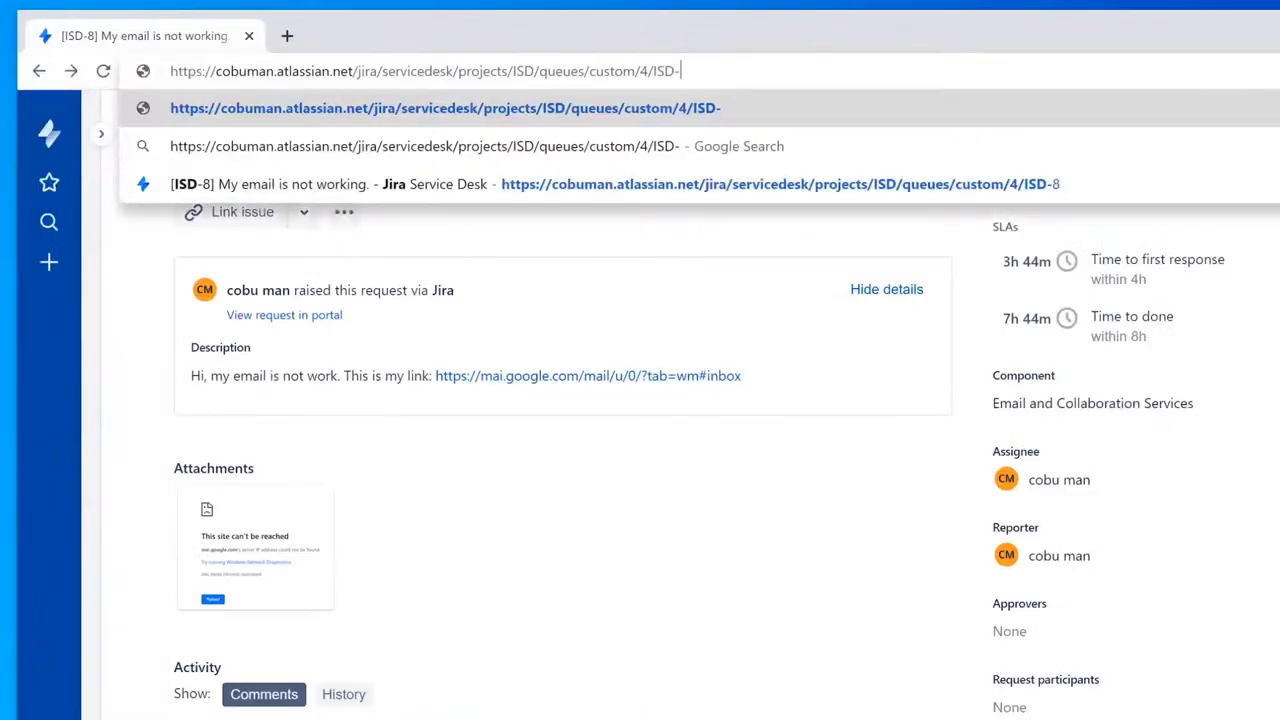
type("8")
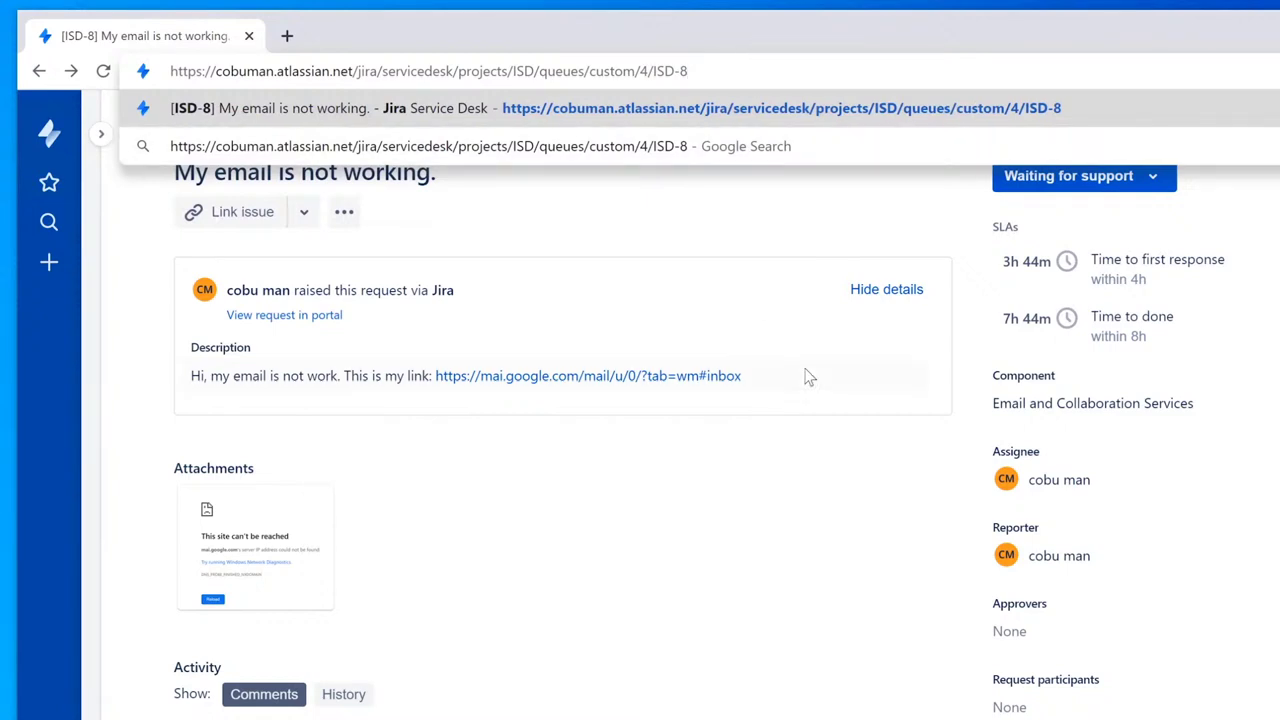
left_click(773, 489)
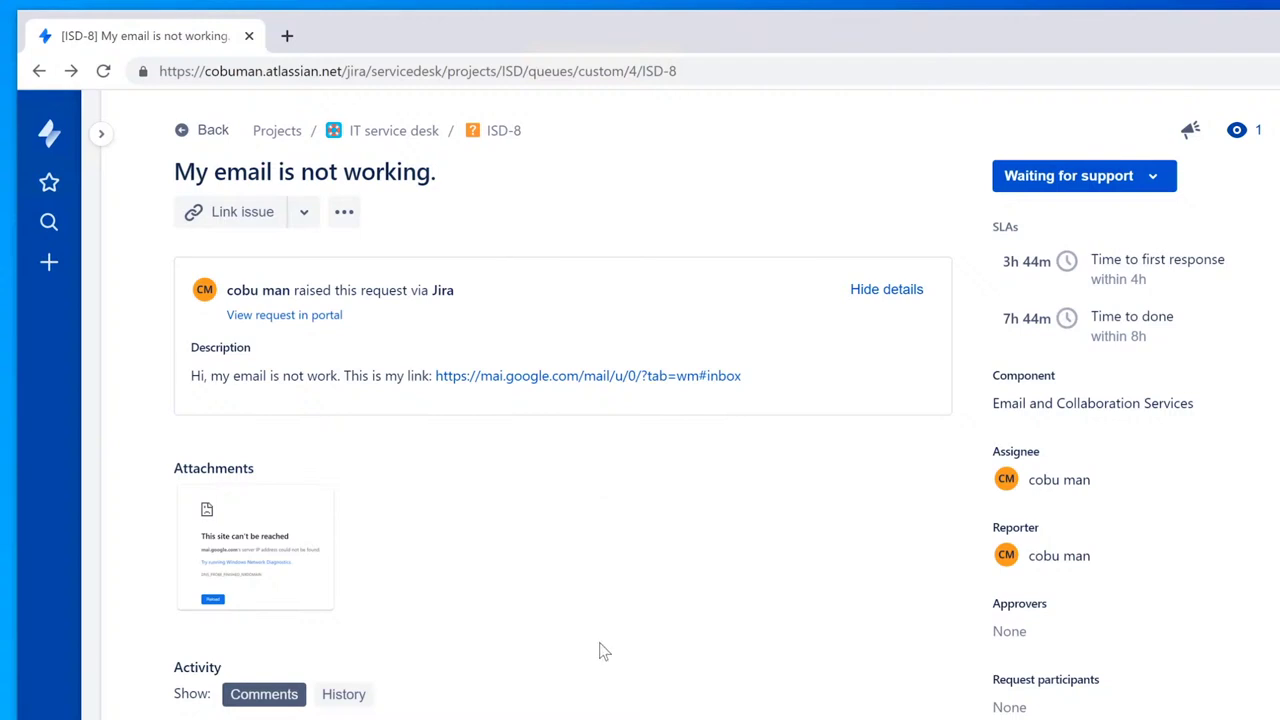
Start a reply to the customer introducing the technician by name "with Help Desk. I have your ticket about broken link."
scroll(604, 651, "down", 2)
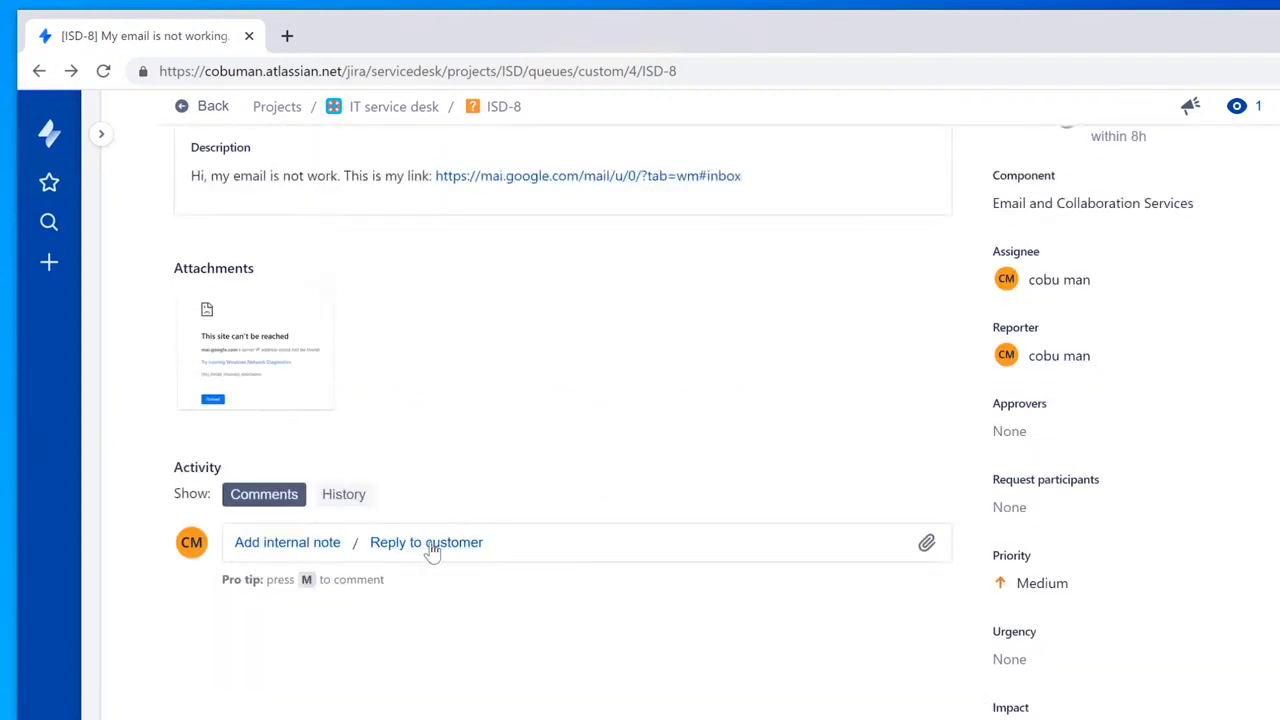
left_click(424, 133)
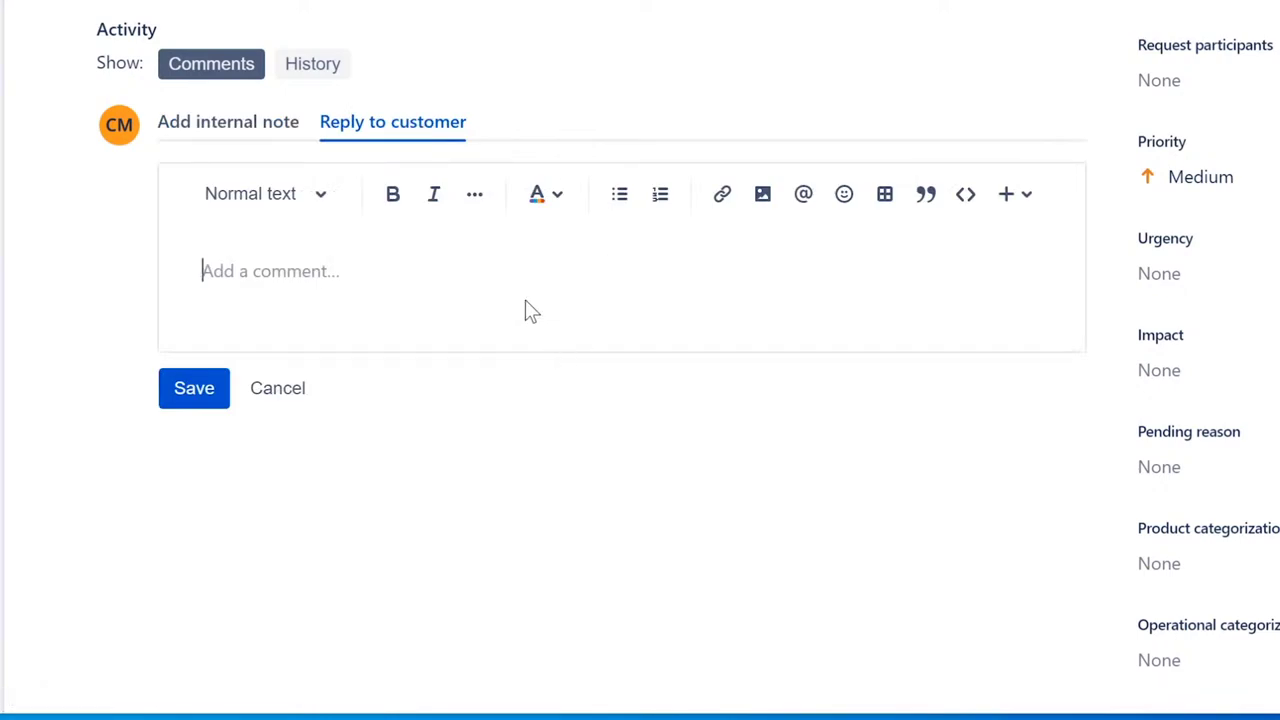
type("Hello, my")
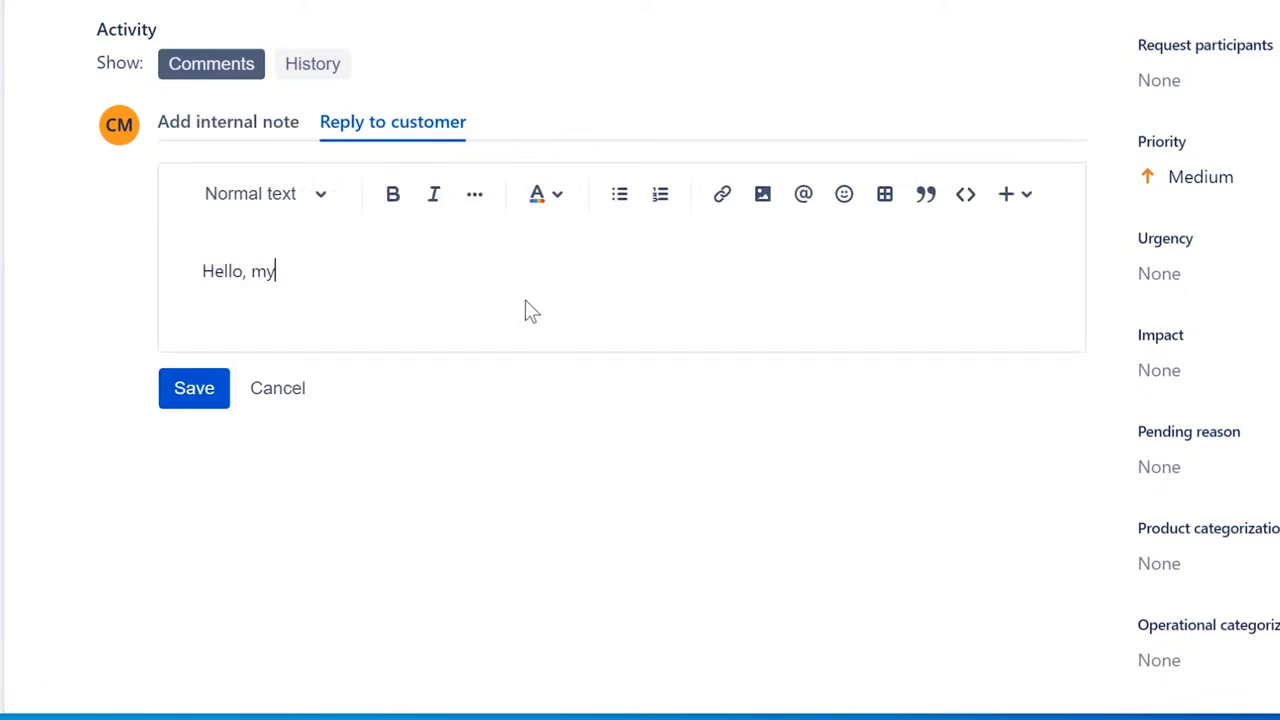
type(" name is Ervin with He")
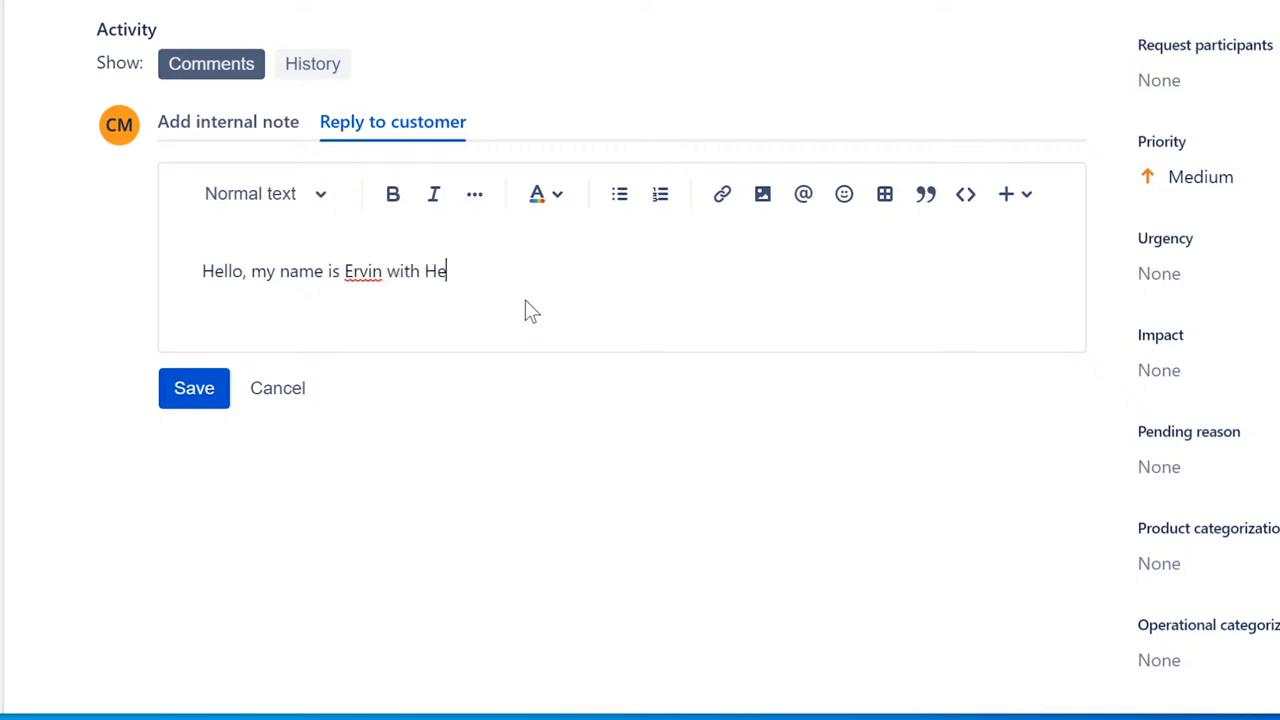
type("lp Desk. I have your ticket ")
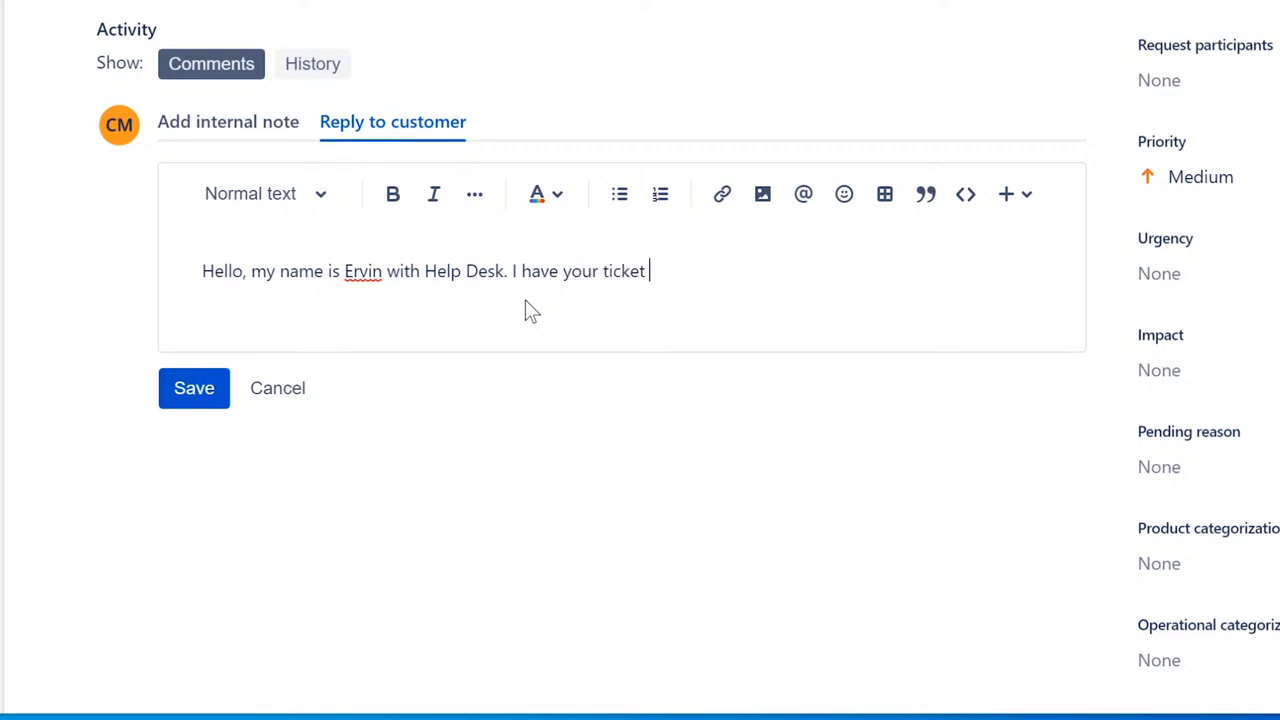
type("about broken link.")
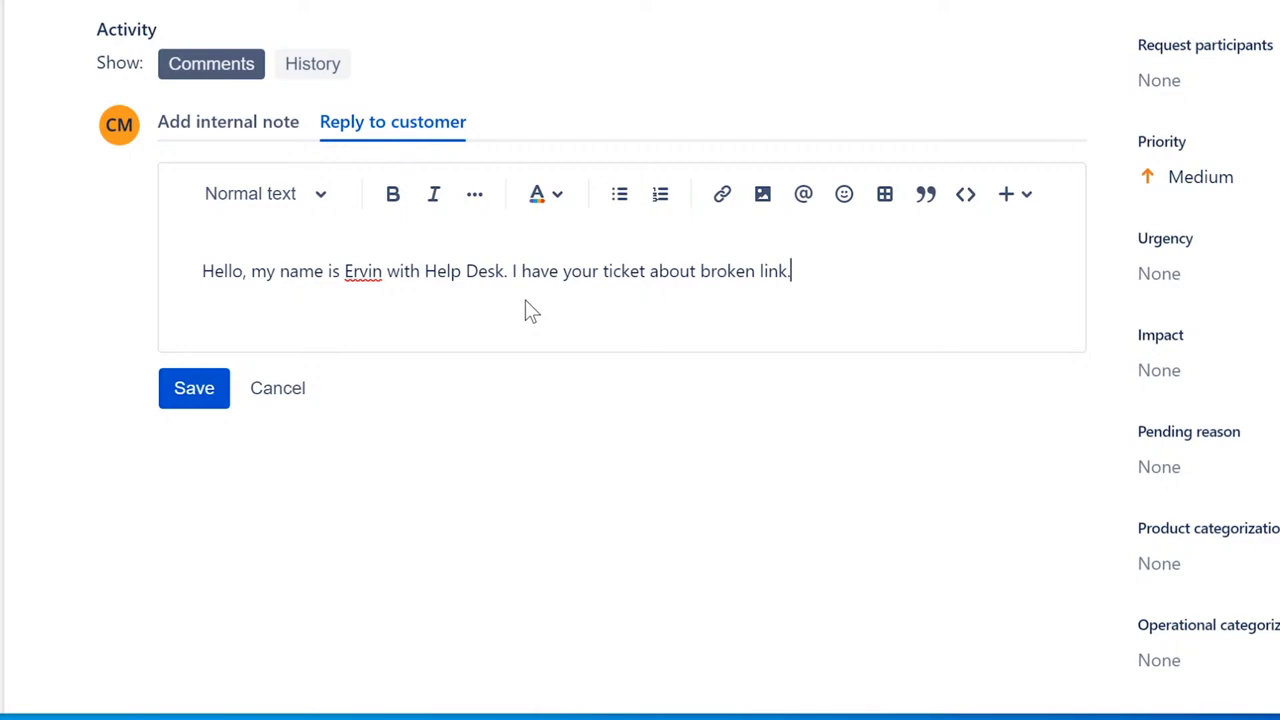
key("Return")
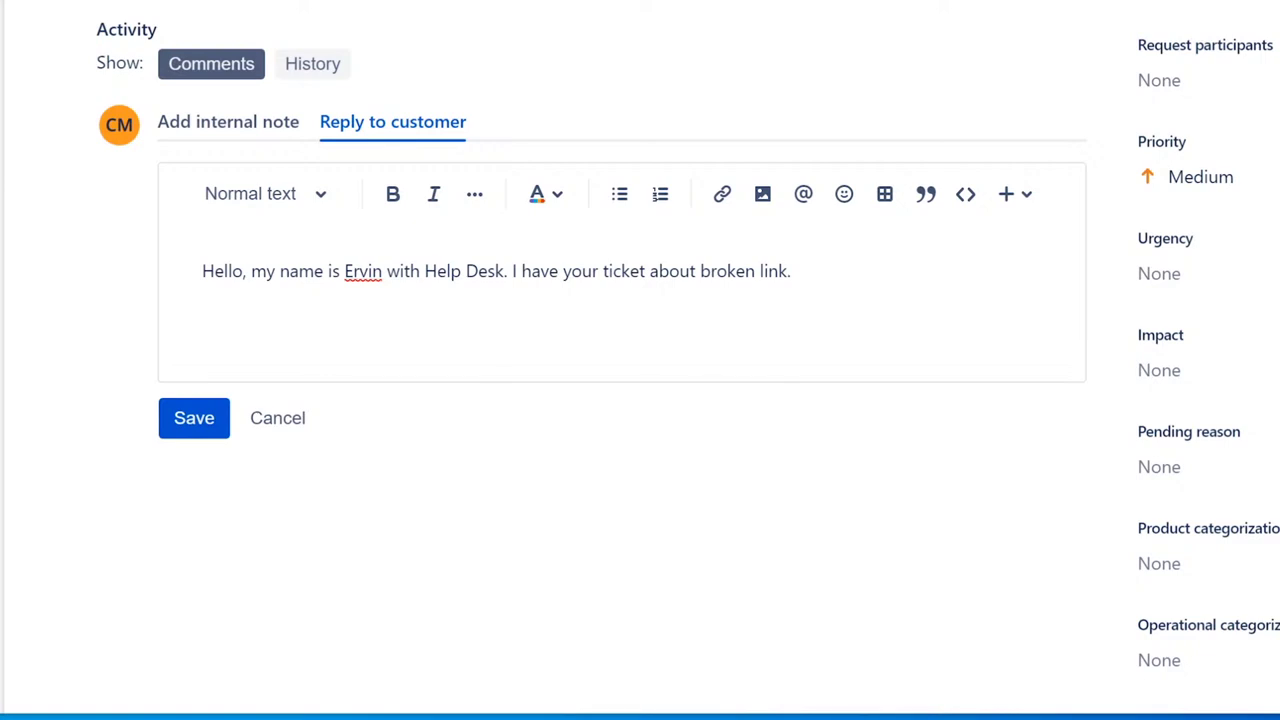
Add the paragraph "Is anybody else in your group able to access this website?" to the reply and save it
type("Is anybody else")
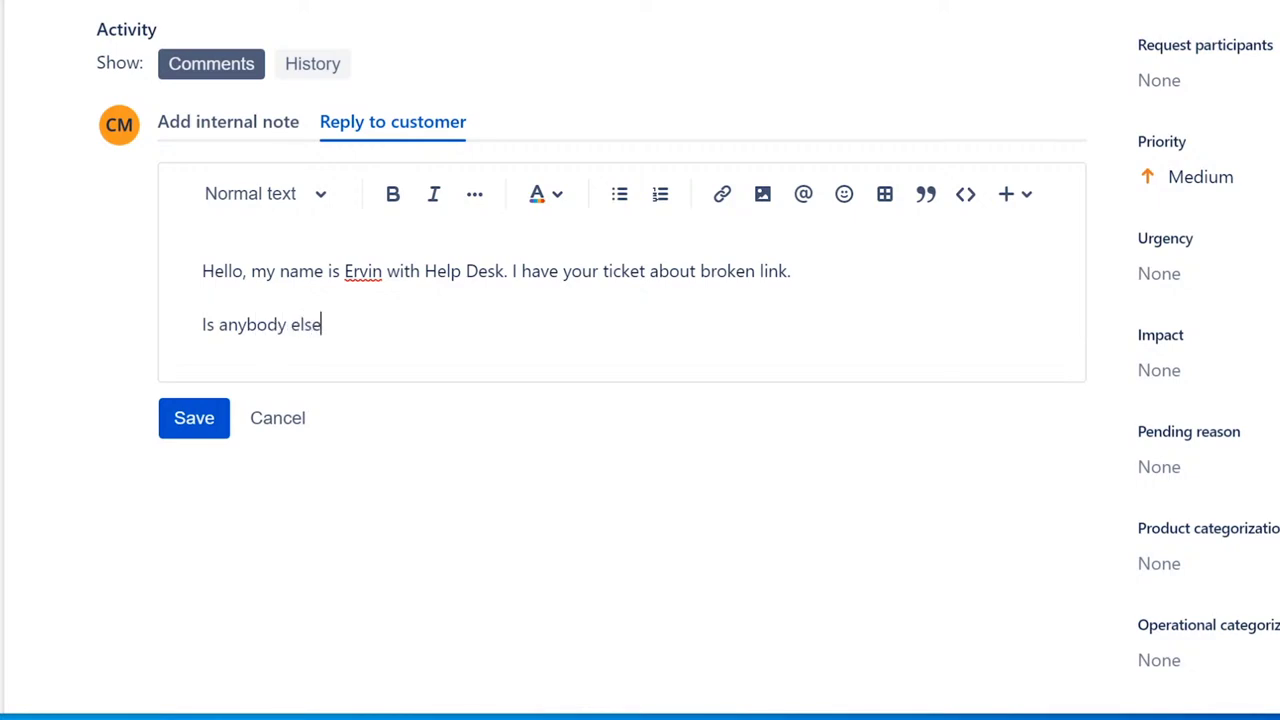
type(" in your group having ")
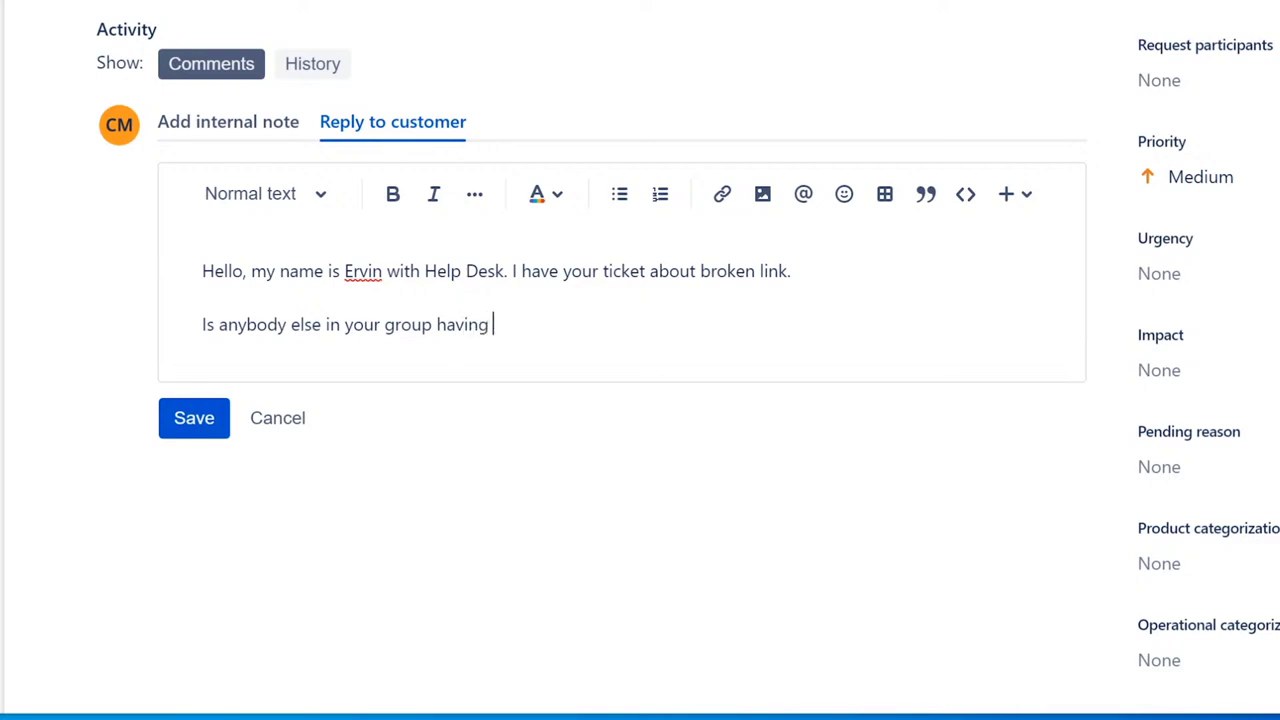
type("this issue")
key("BackSpace")
key("BackSpace")
key("BackSpace")
key("BackSpace")
key("BackSpace")
key("BackSpace")
key("BackSpace")
key("BackSpace")
key("BackSpace")
key("BackSpace")
key("BackSpace")
key("BackSpace")
key("BackSpace")
key("BackSpace")
key("BackSpace")
key("BackSpace")
key("BackSpace")
type("able to acce")
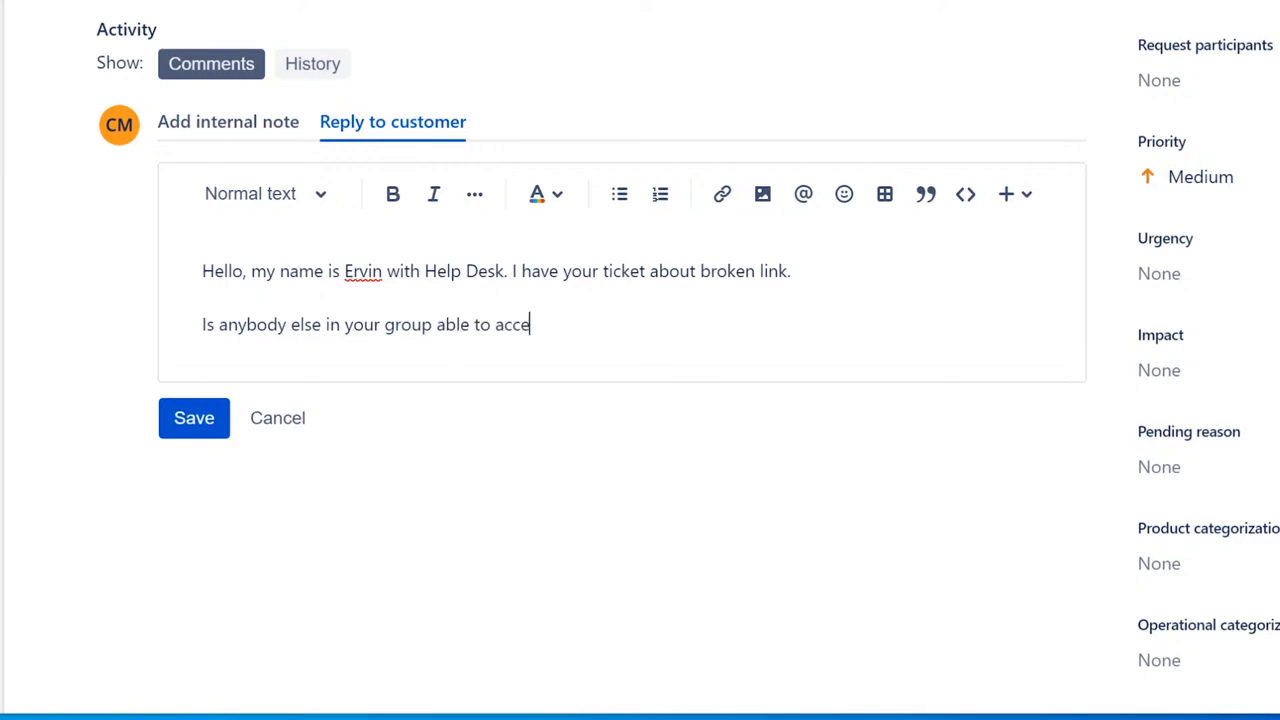
type("ss this website?")
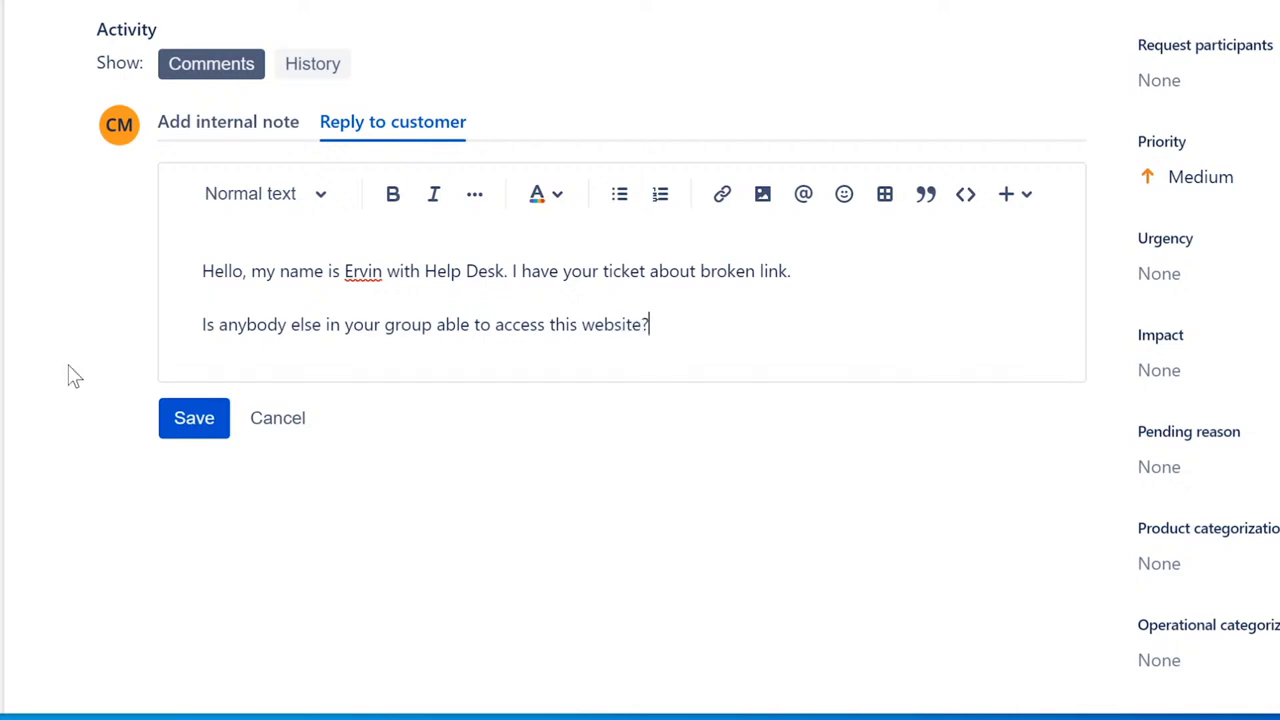
left_click(183, 423)
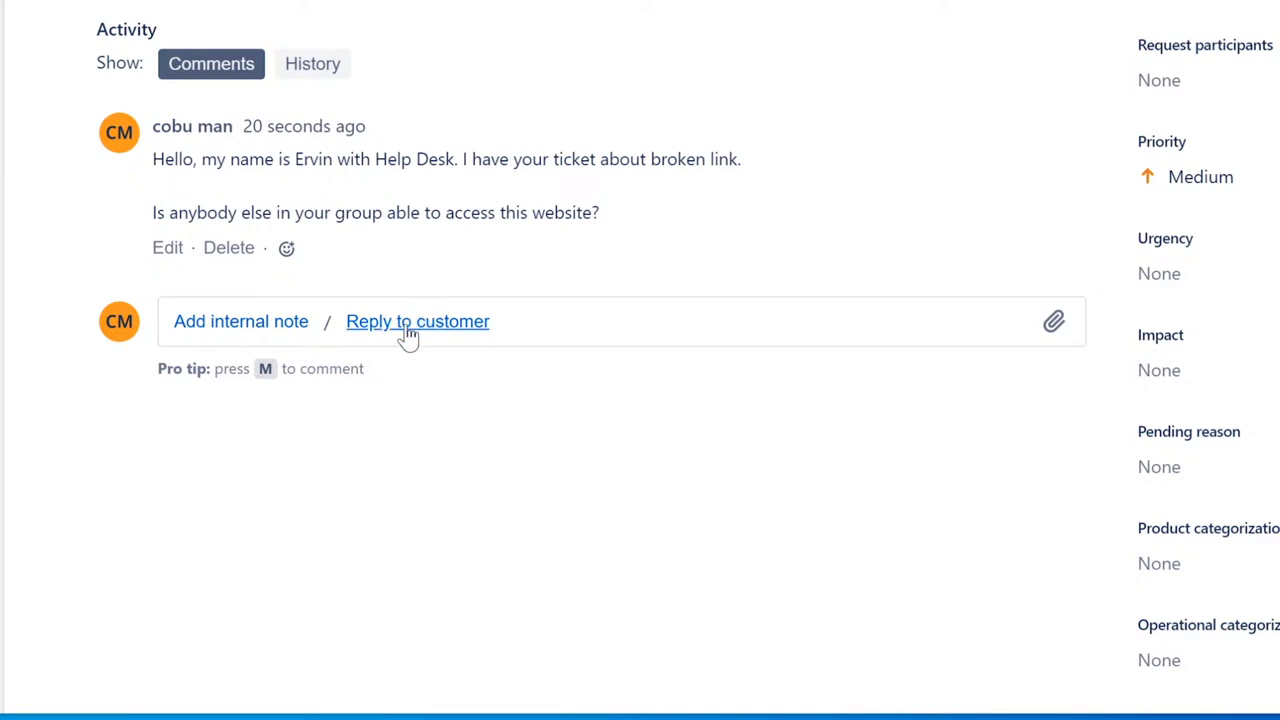
Start another reply to the customer with the line "Customer: Yes, that is the correct link..."
left_click(452, 336)
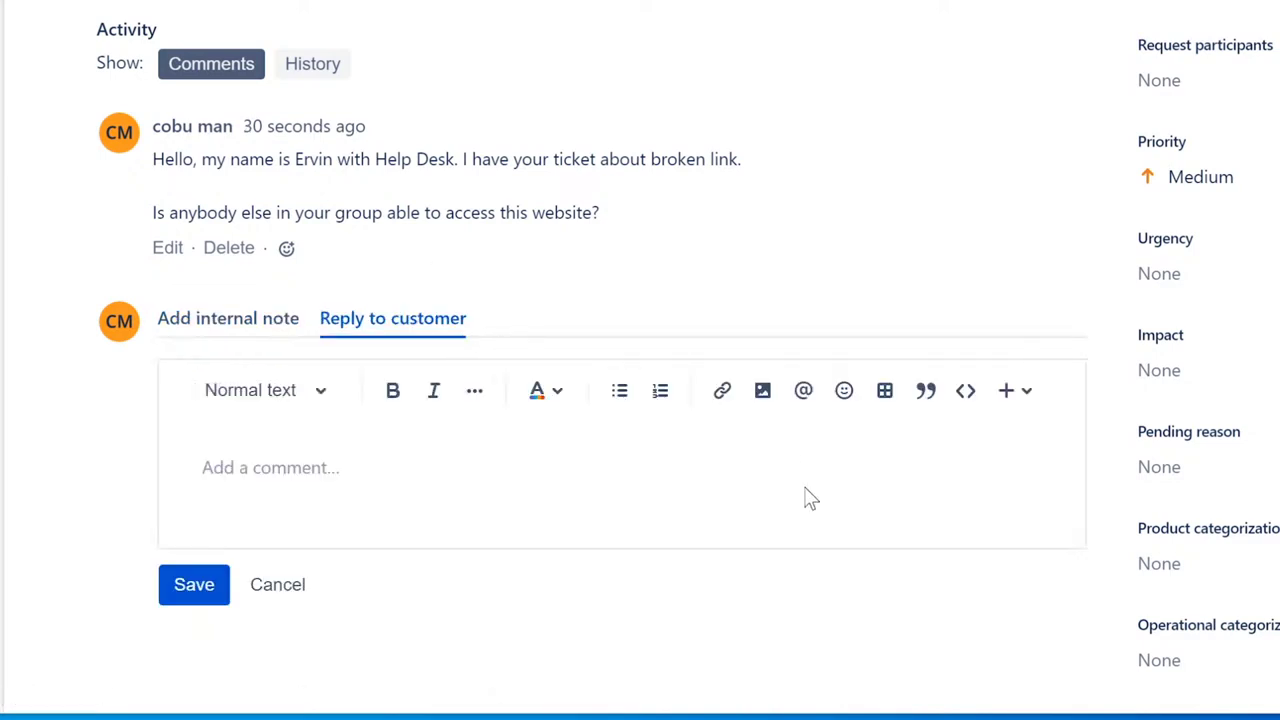
type("Customer: ")
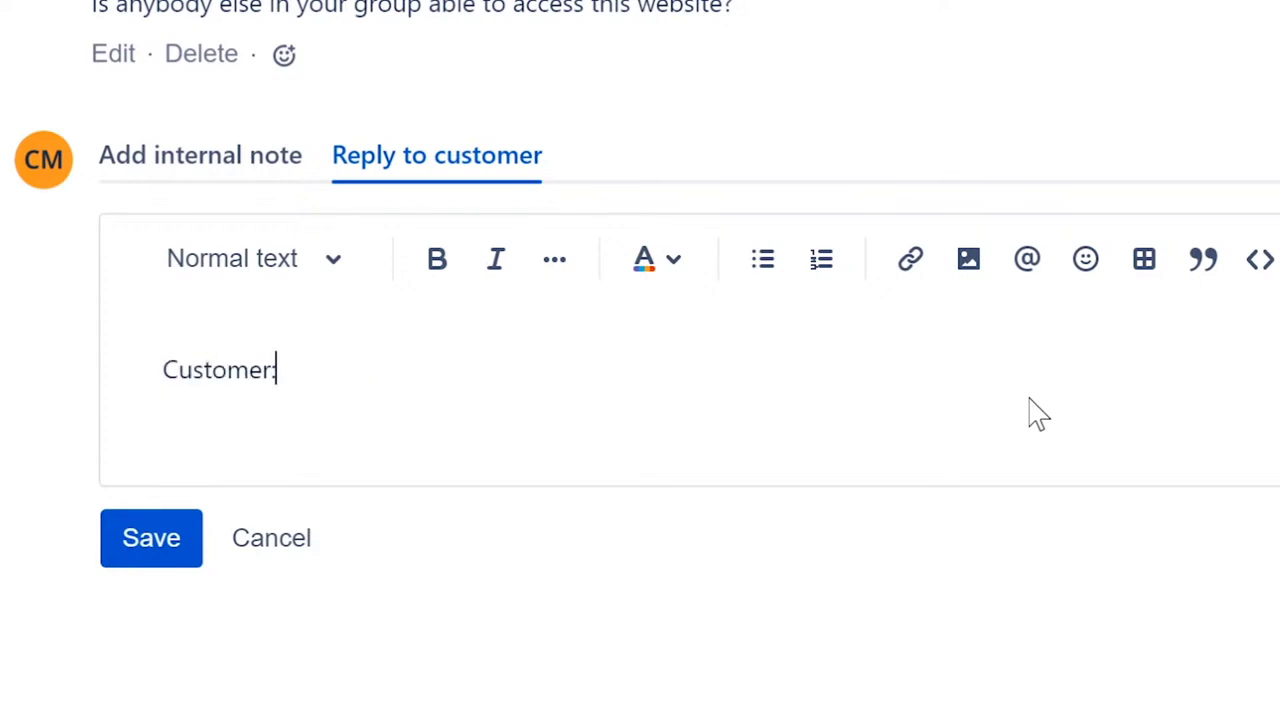
type("Yes, that is the cor")
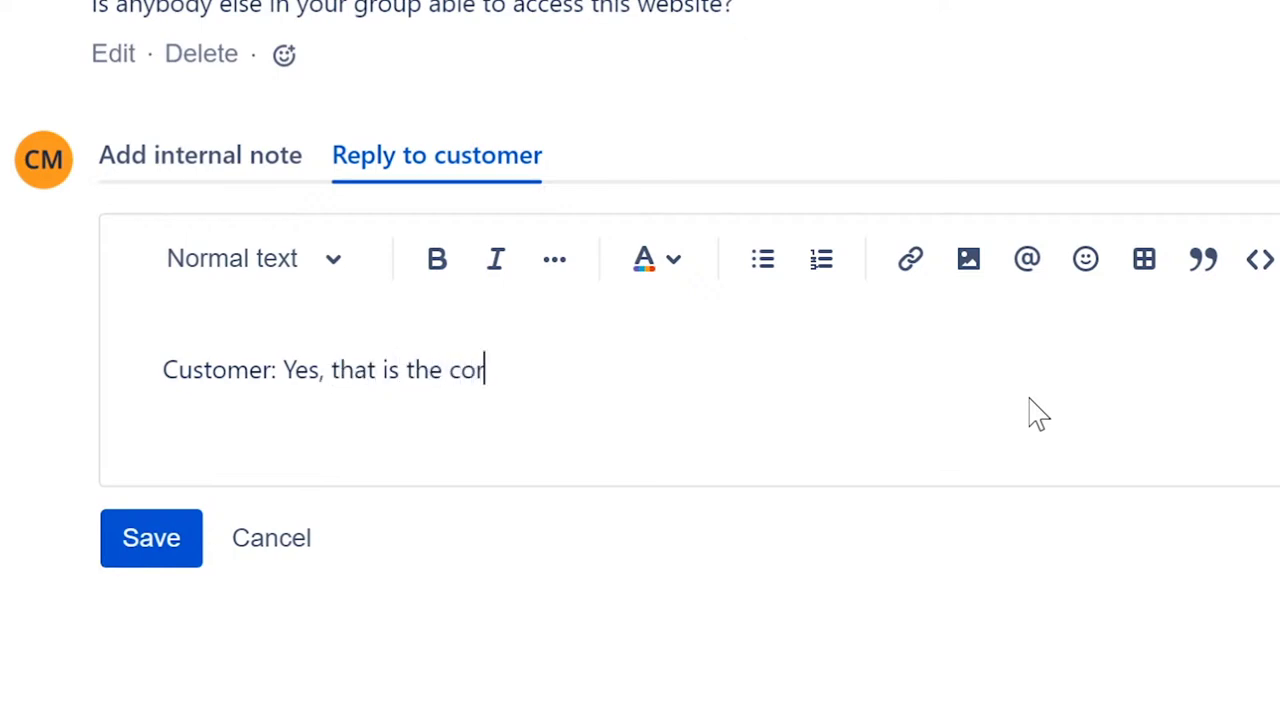
type("rect link...")
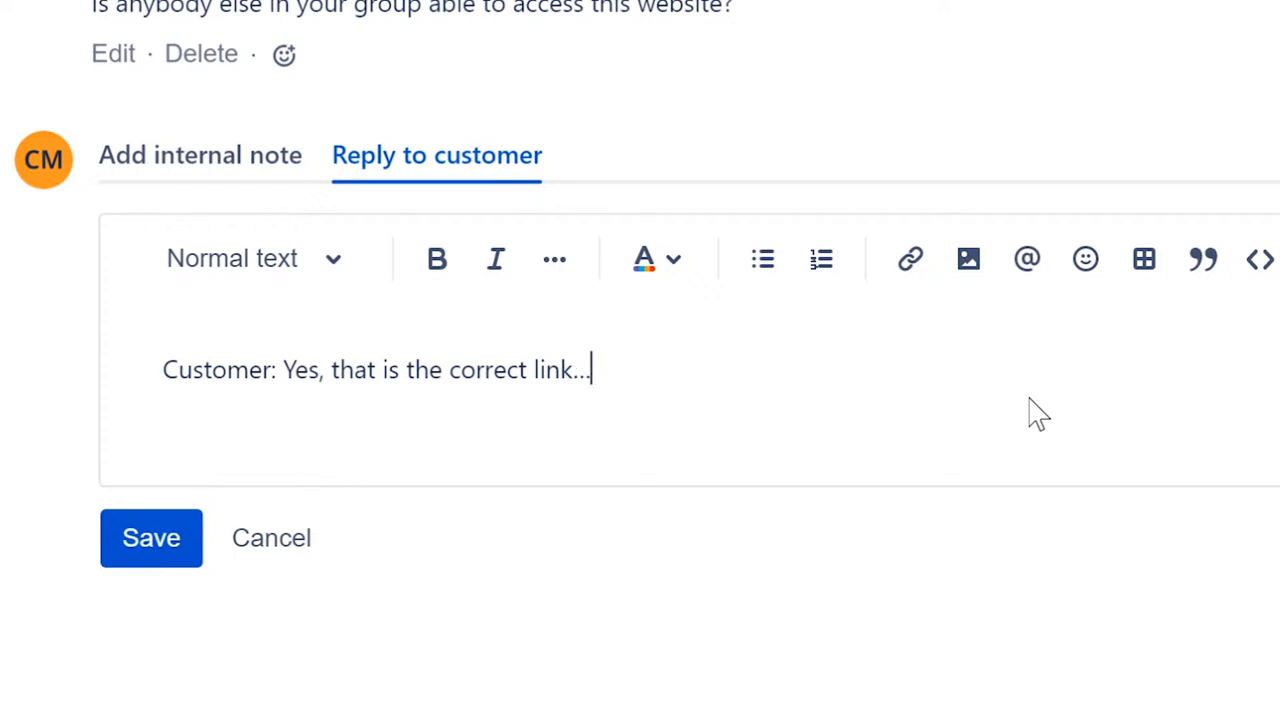
Add a line labelled with the technician's name reading "Can you please check with one other person just to be sure?"
key("Return")
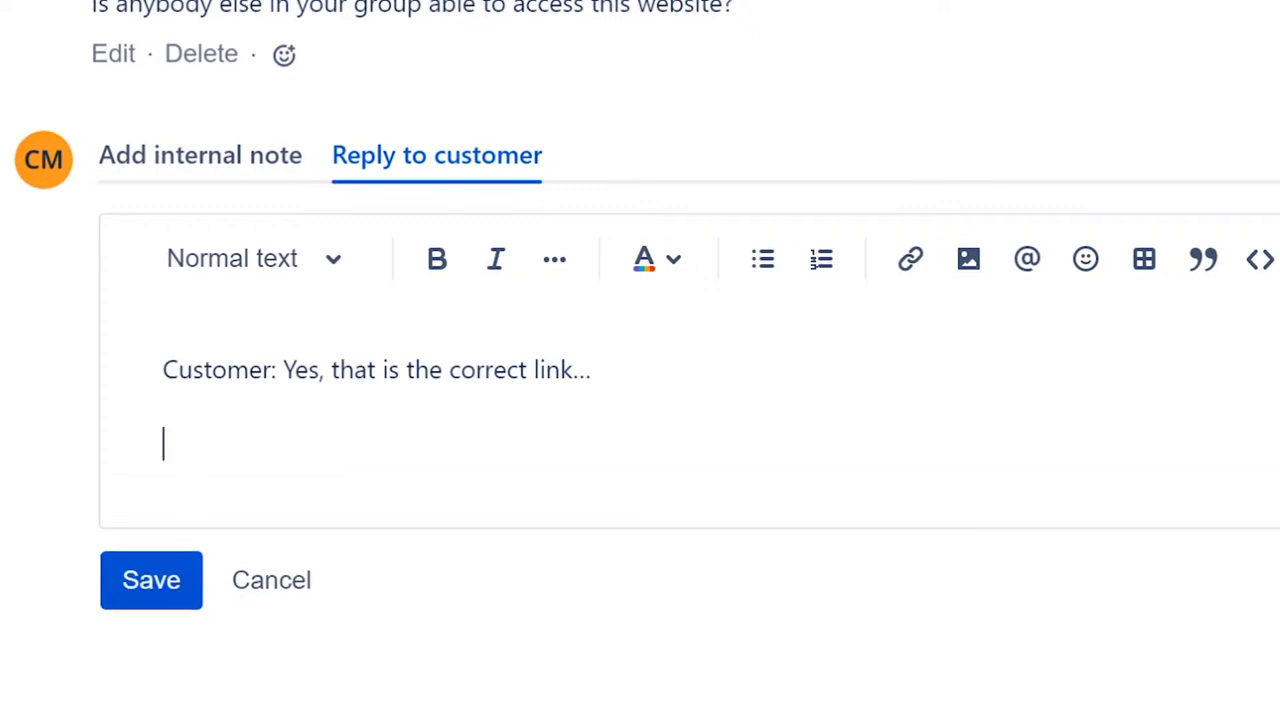
type("Ervin: ")
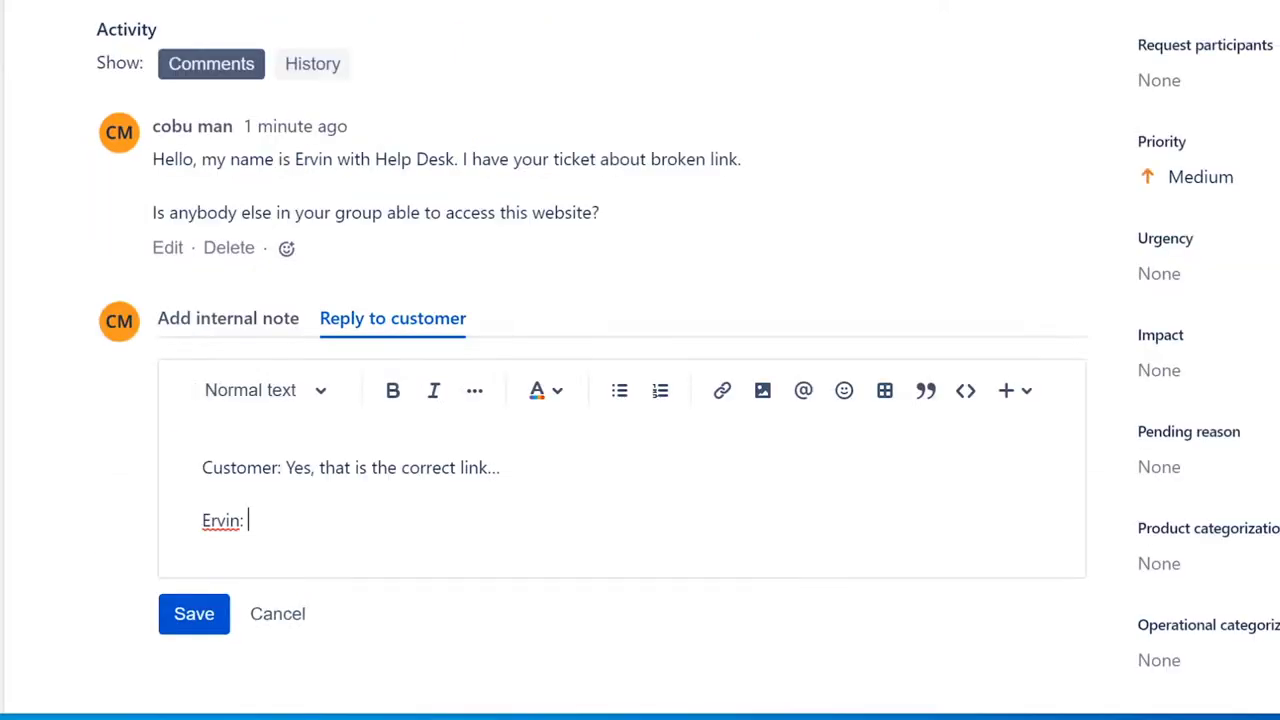
type("Can you please che")
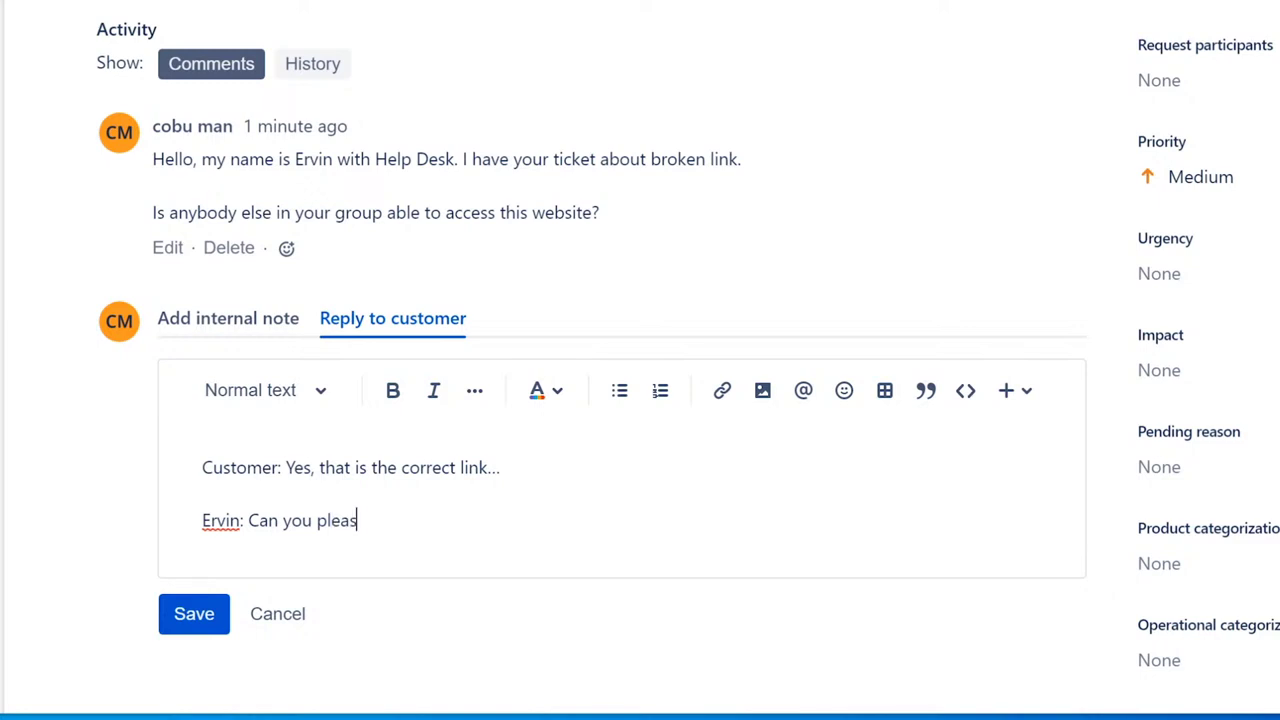
type("ck")
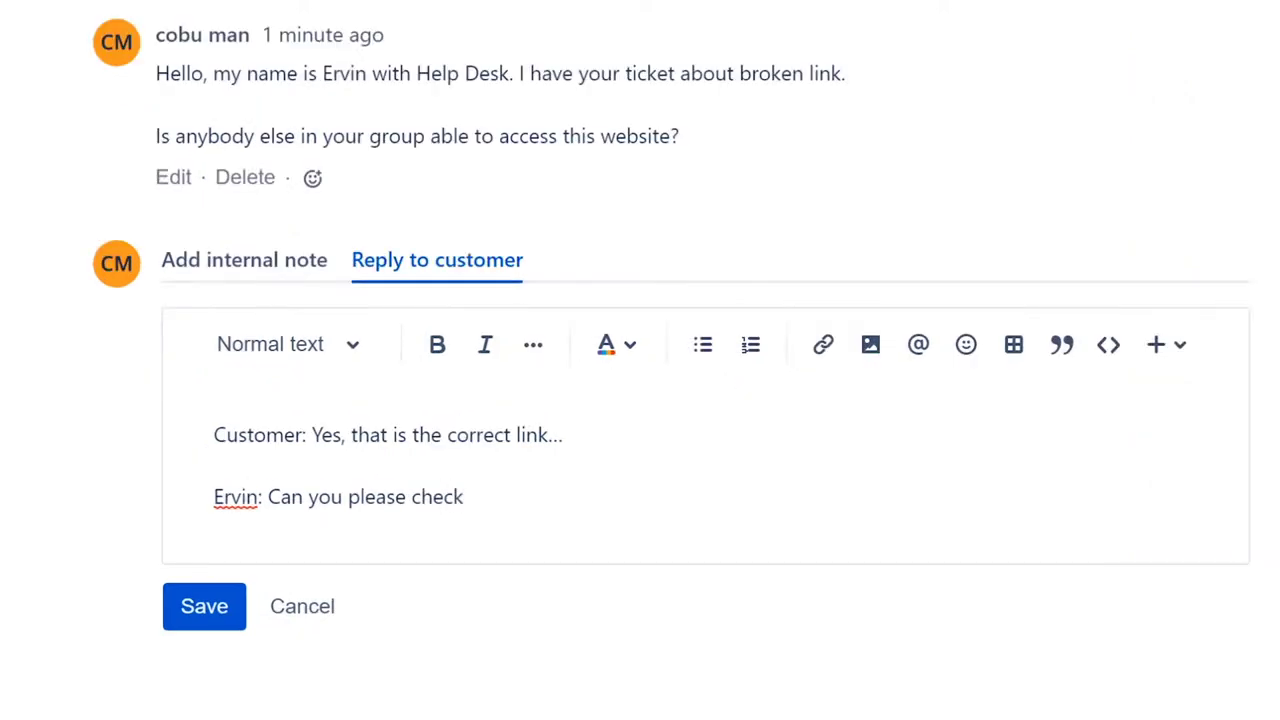
type(" with one ot")
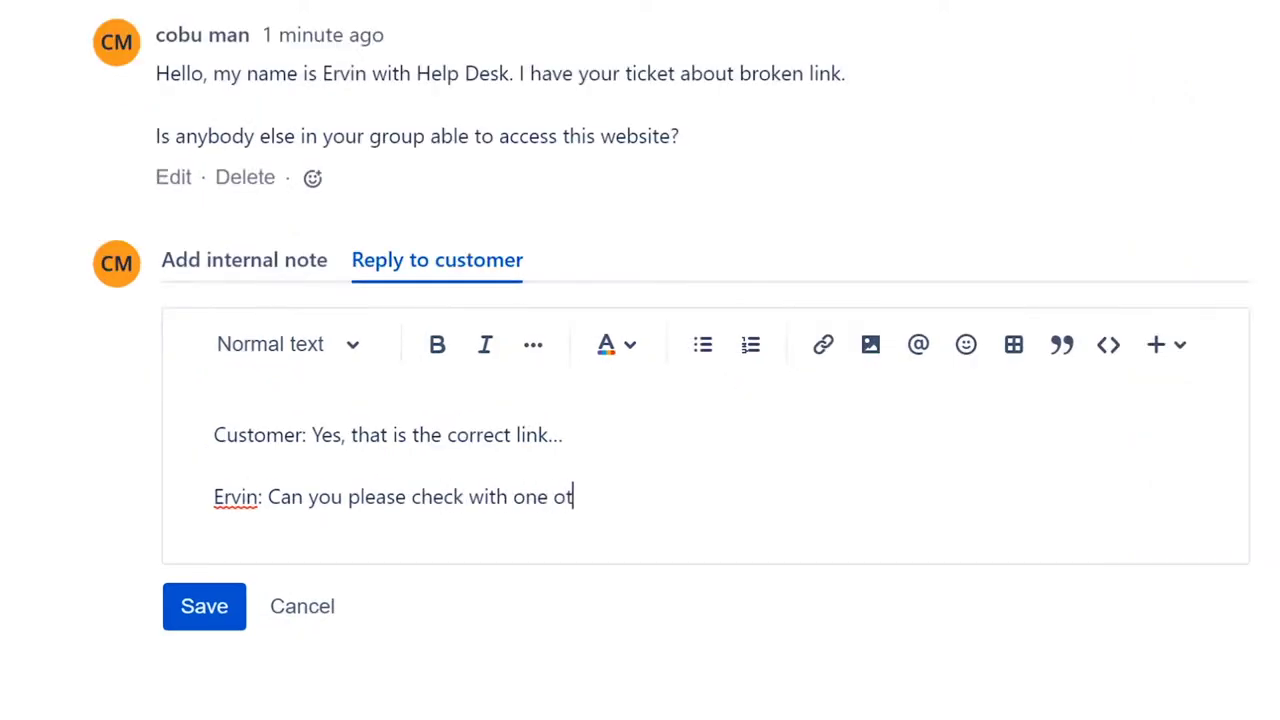
type("her person")
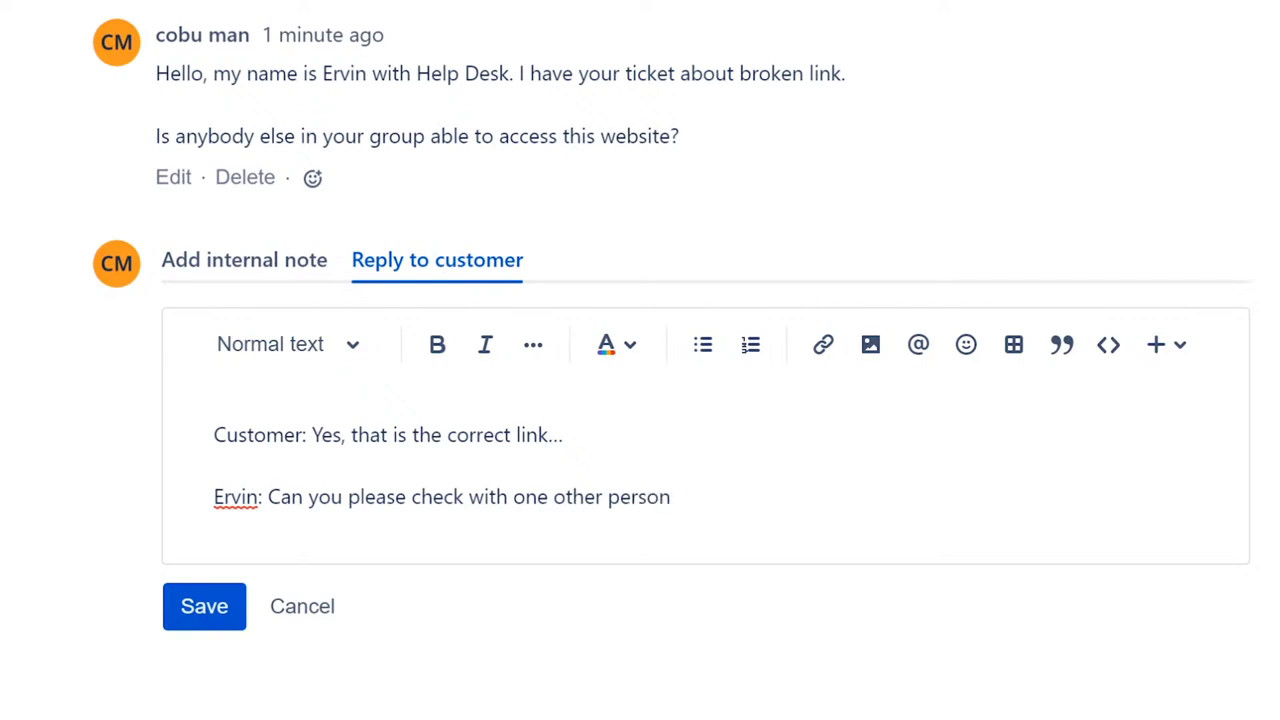
type(" just to be sure?")
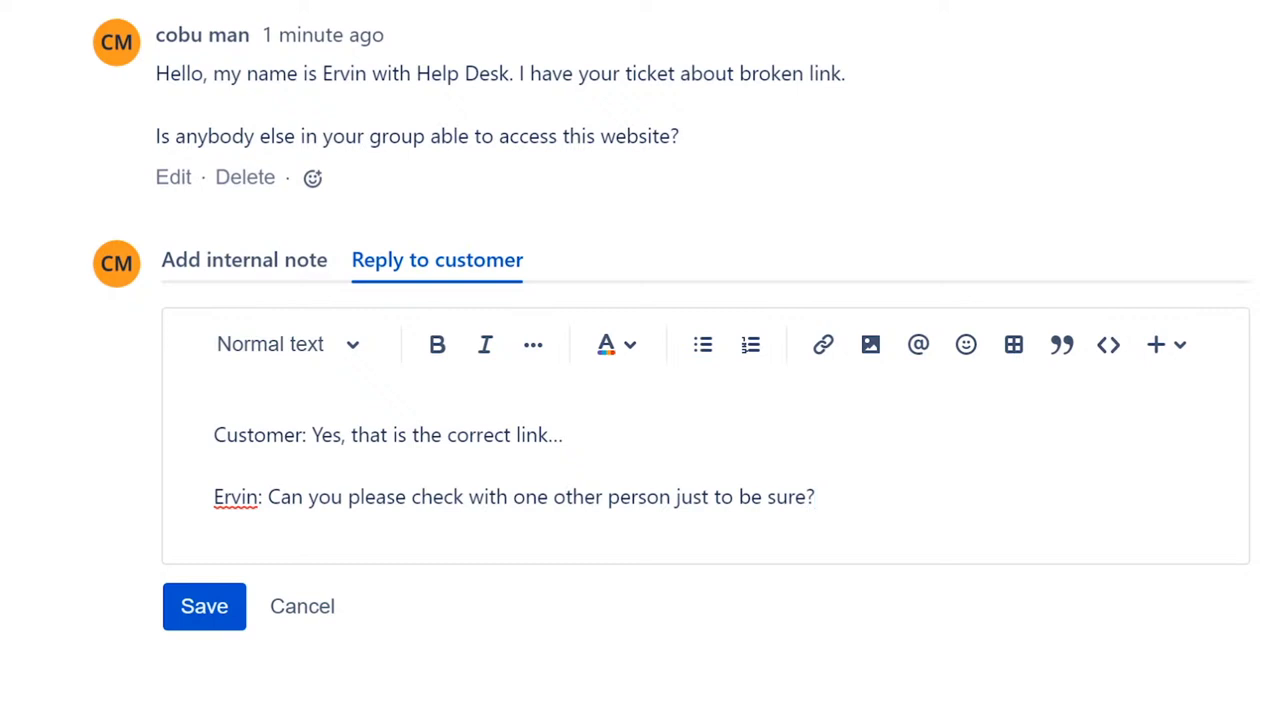
Add the line "Customer: Yes, it's working for them..." to the reply
key("Return")
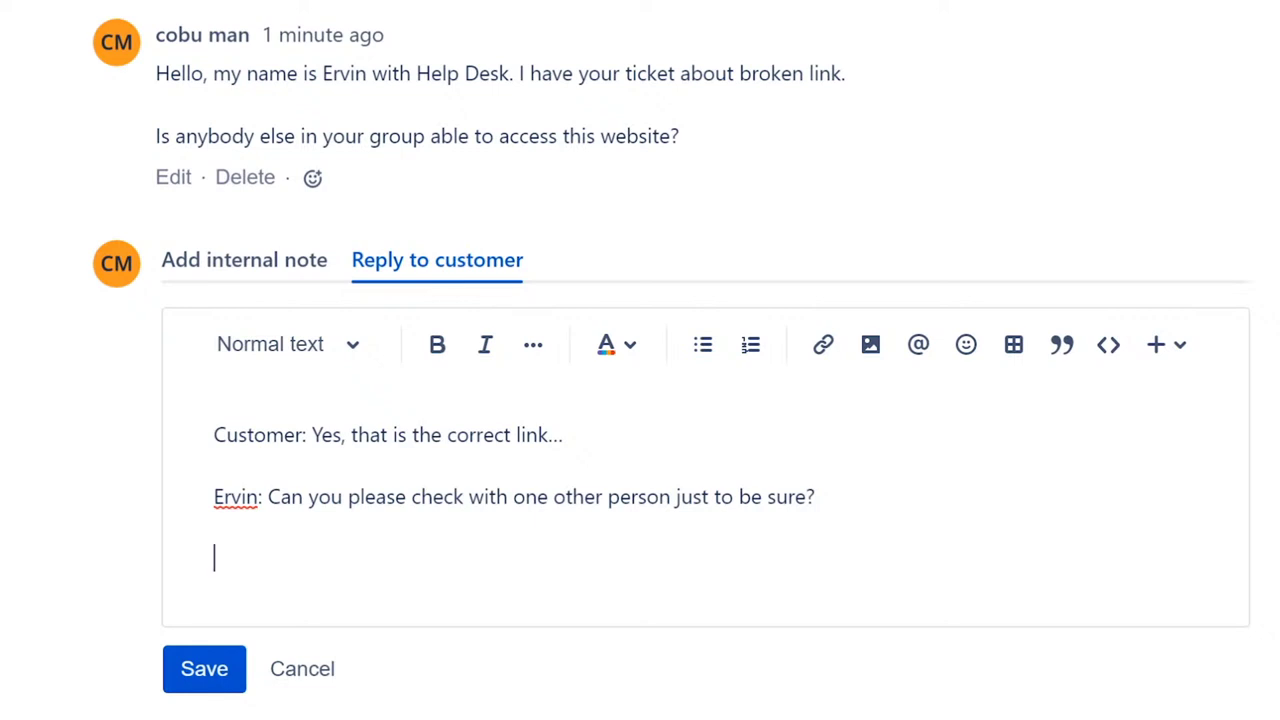
type("Customer: ")
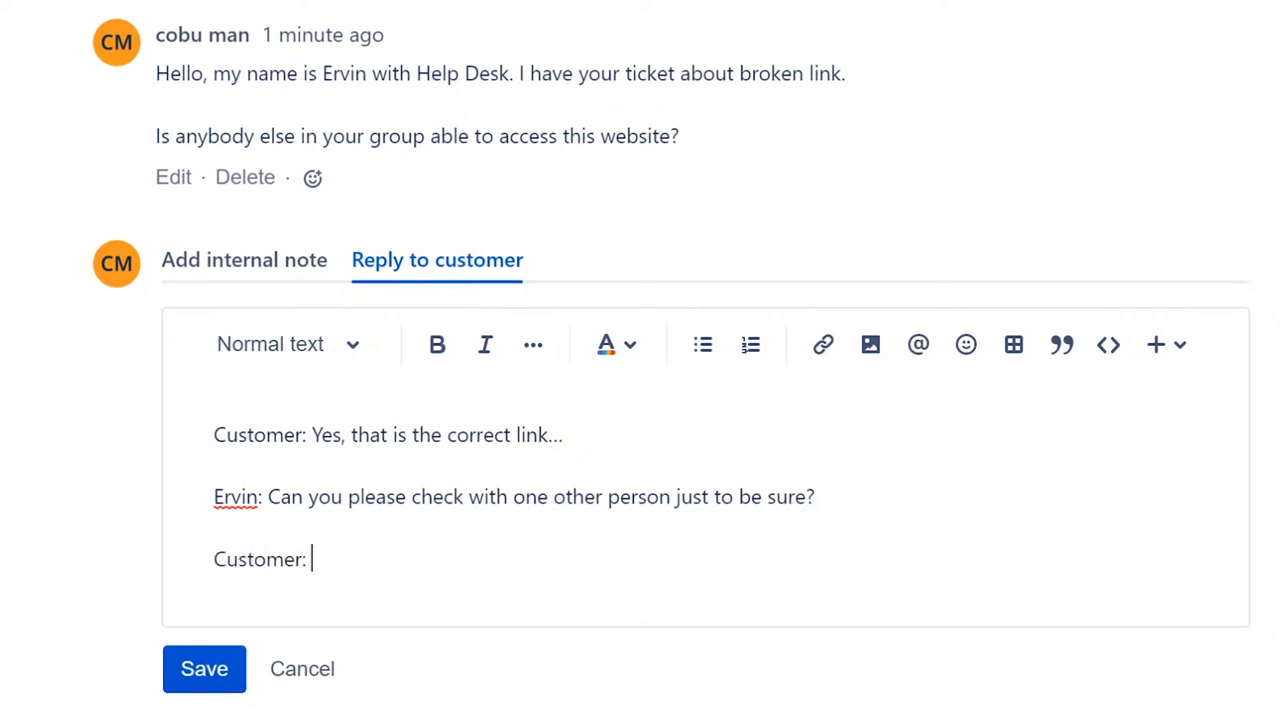
type("Yes, itw")
key("BackSpace")
type("'s working ")
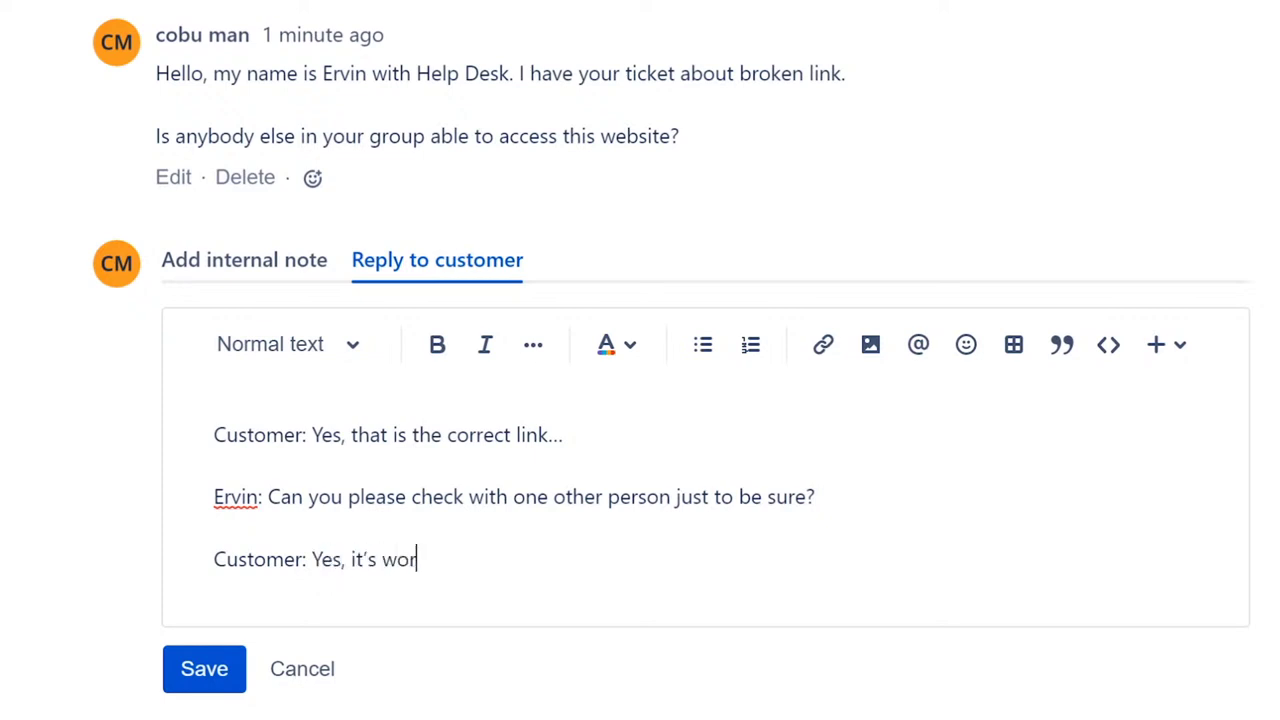
type("for them...")
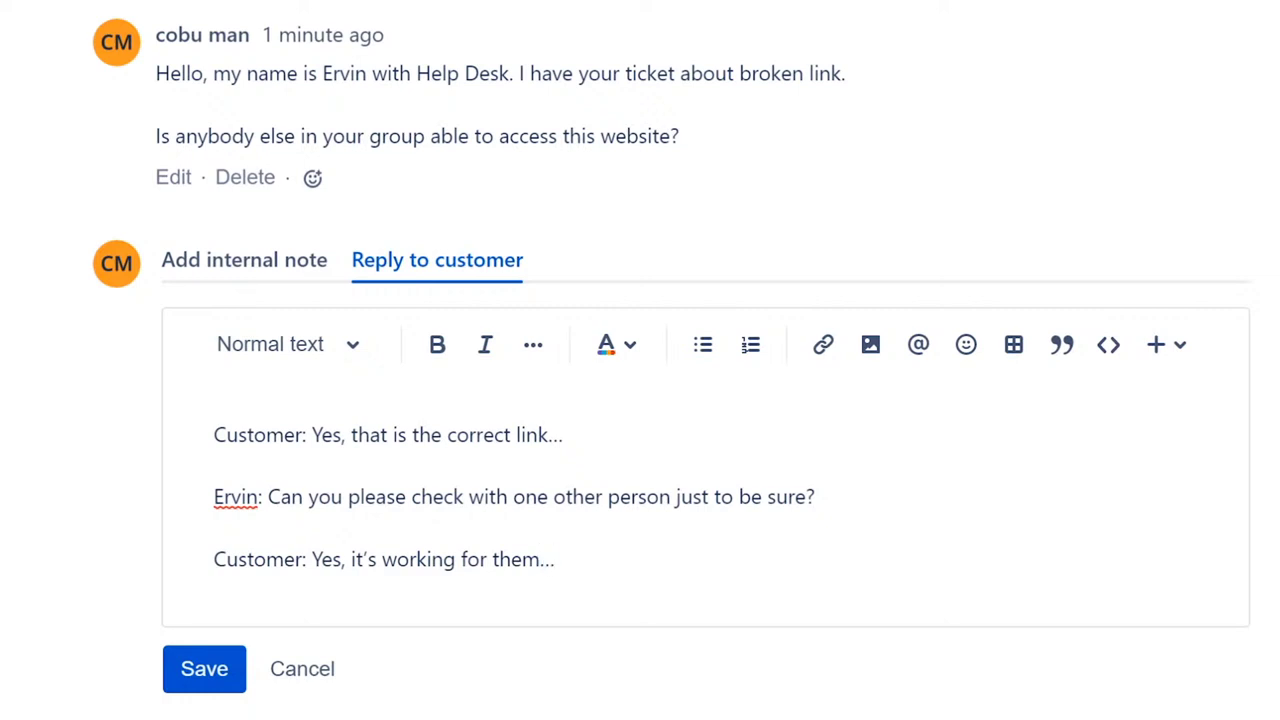
Highlight the technician's name label and the first Customer label in the draft reply
scroll(750, 365, "down", 3)
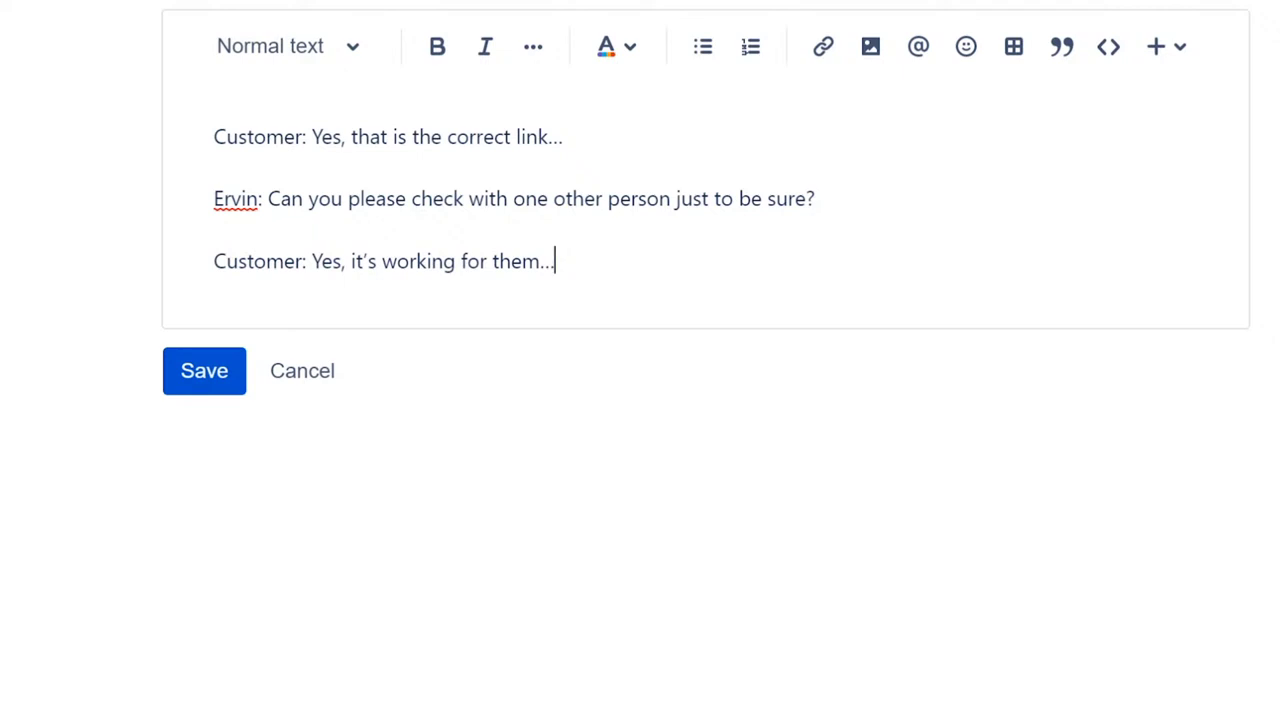
left_click_drag(258, 198, 214, 198)
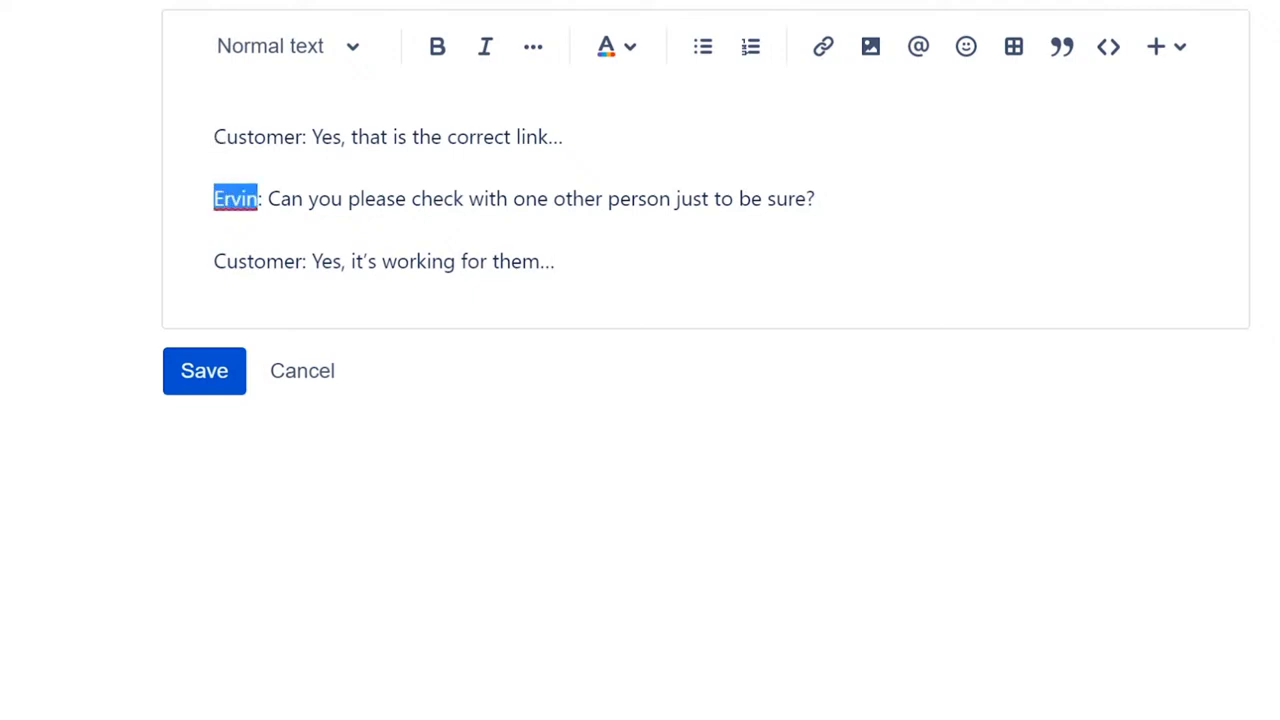
mouse_move(214, 137)
left_mouse_down()
mouse_move(304, 137)
mouse_move(214, 137)
left_mouse_up()
left_click(305, 137)
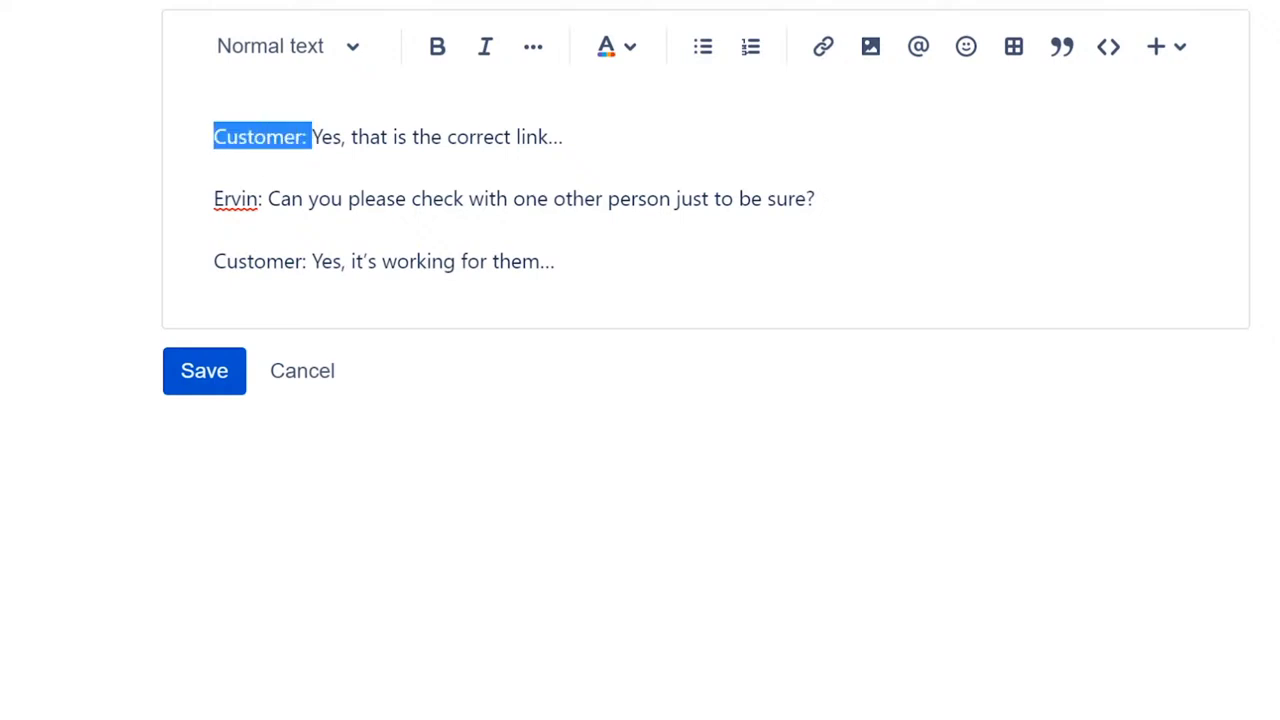
Add the line "Customer: They are using the same link as me..." at the end of the reply
left_click(774, 288)
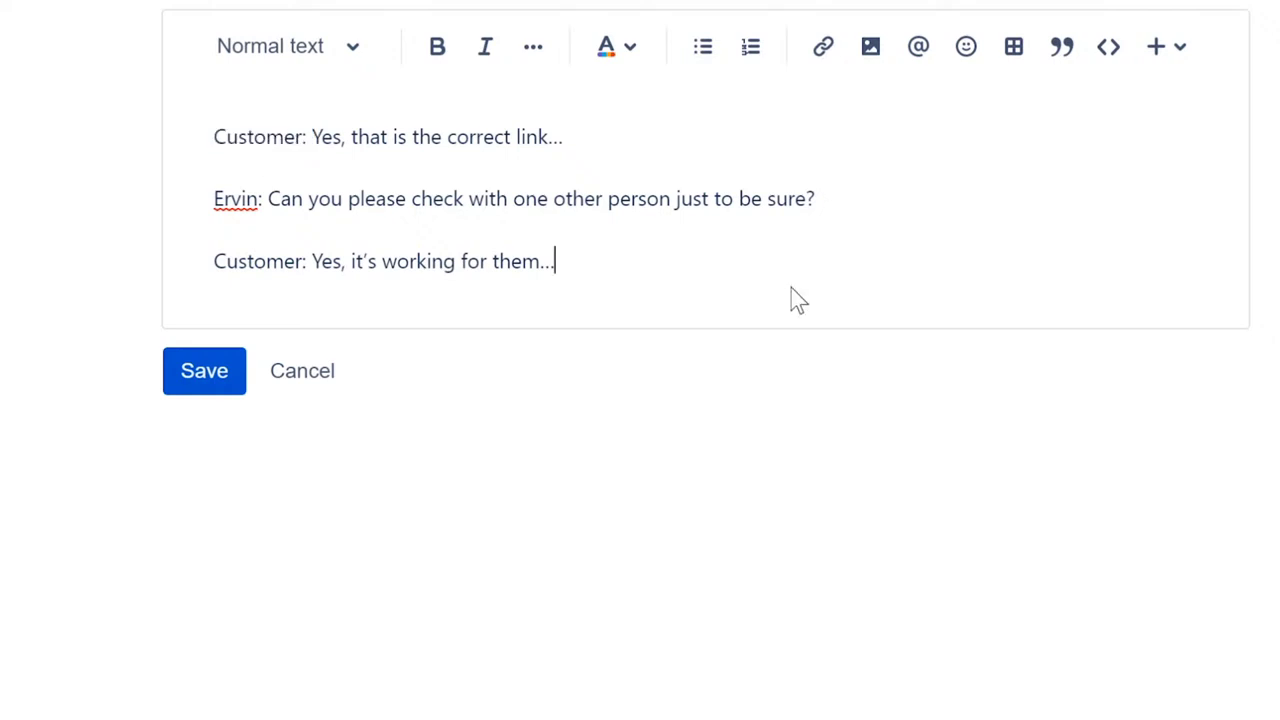
key("Return")
type("Customer: t")
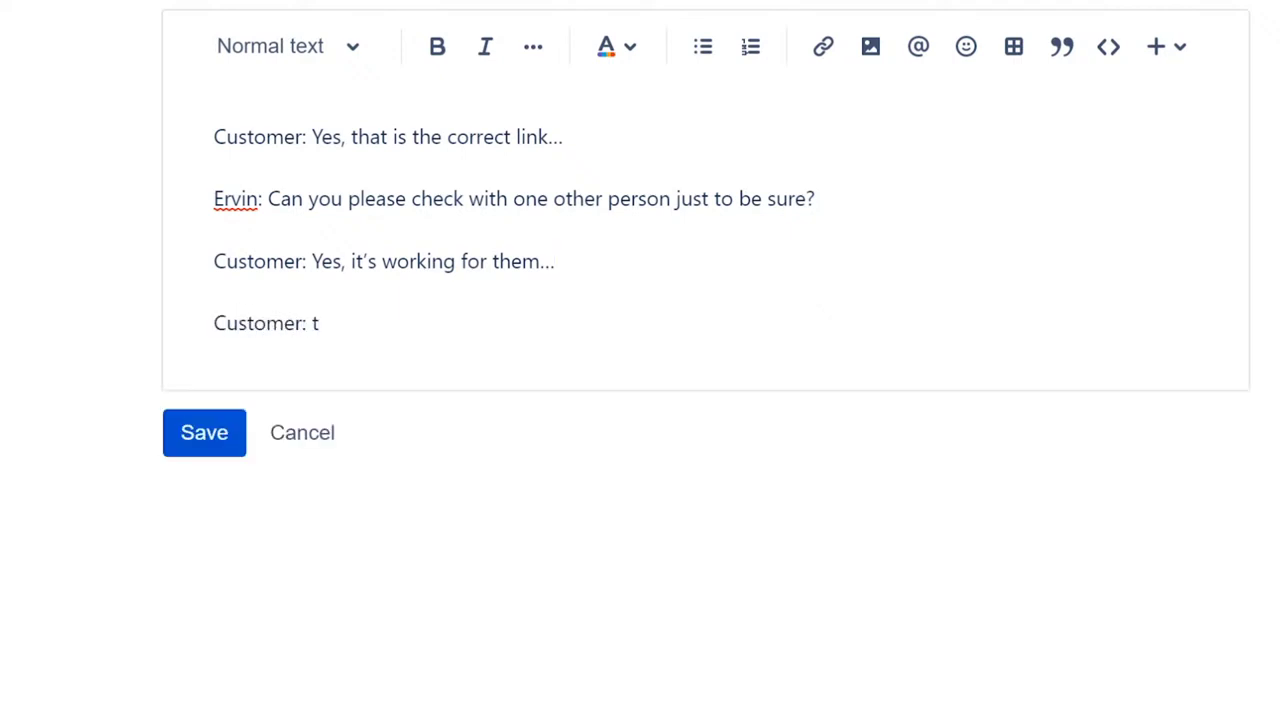
key("BackSpace")
type("They are using the sma")
key("BackSpace")
key("BackSpace")
type("ame link ")
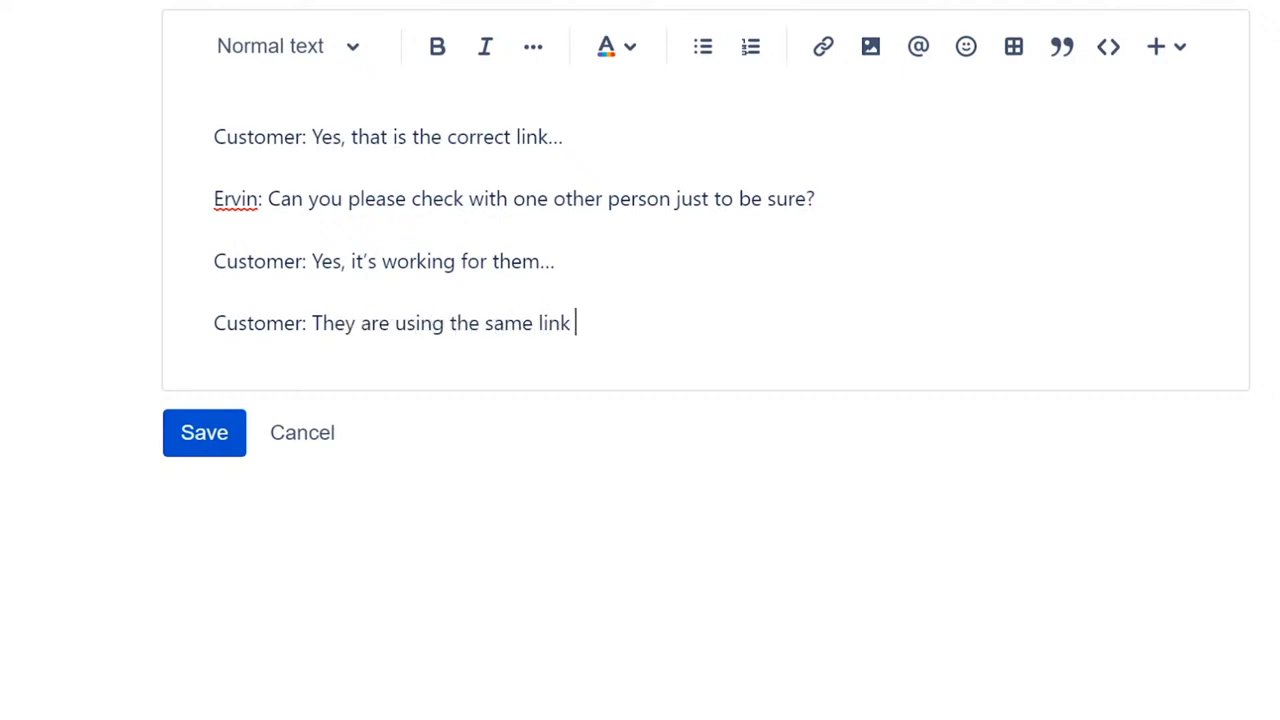
type("as me...")
Add a line labelled with the technician's name reading "Can you please show me the screenshot of working website?"
key("Return")
type("Er")
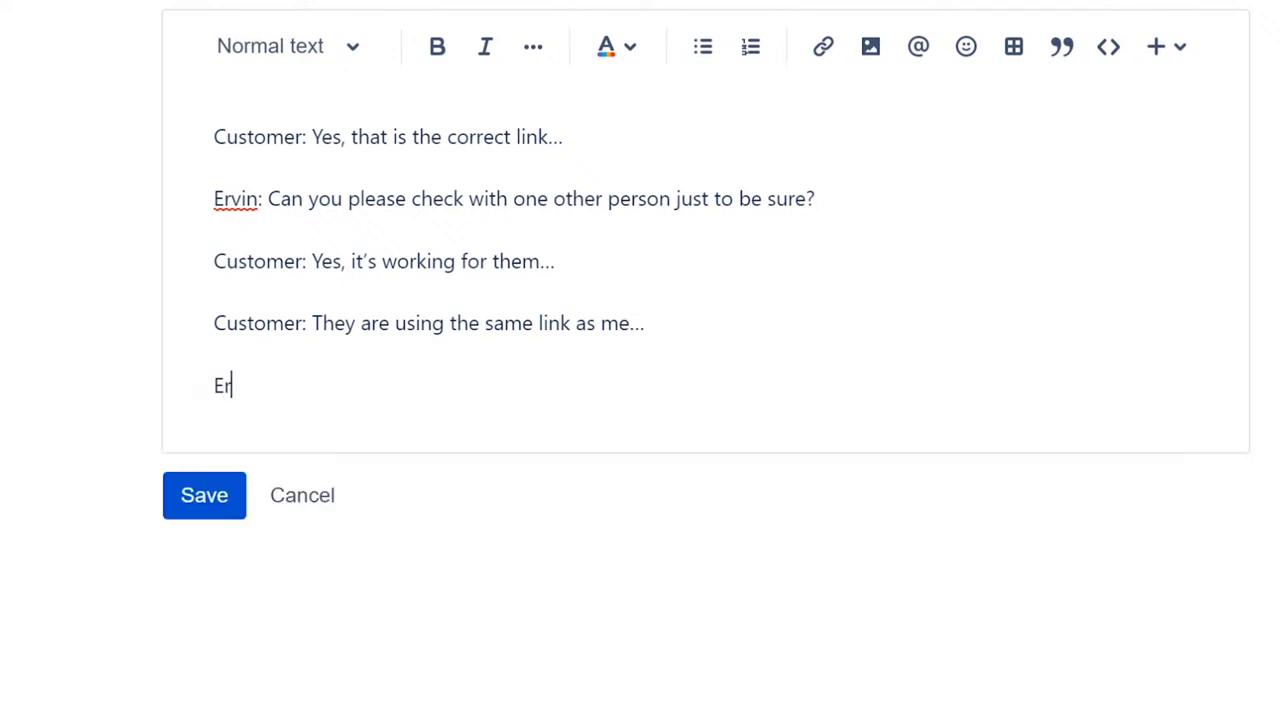
type("vin: Can yop")
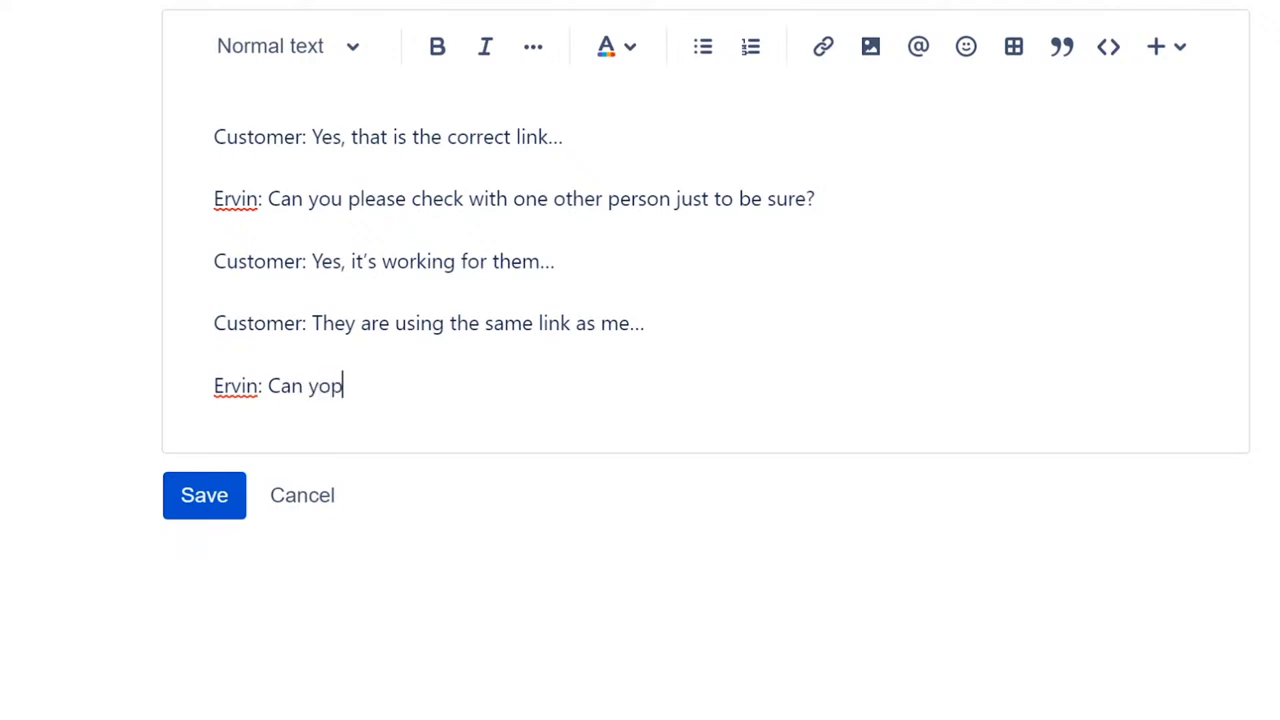
key("BackSpace")
type("u please show me the screenshot of working webstie.")
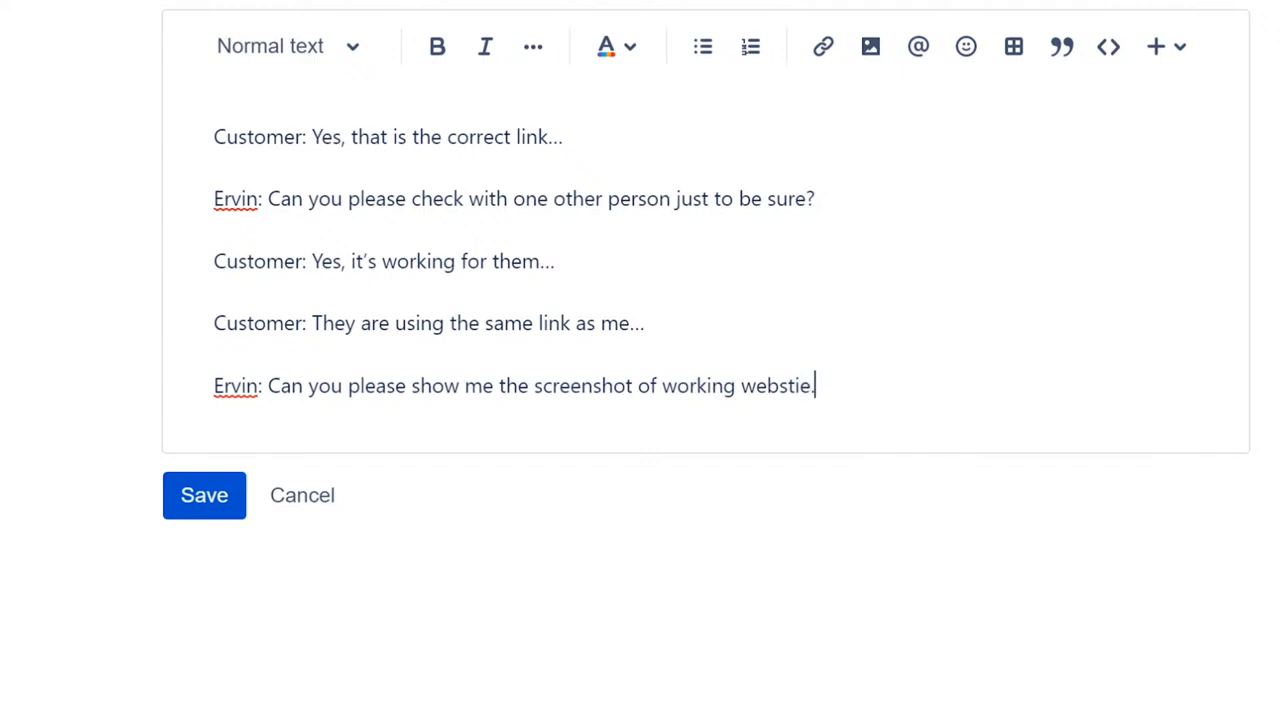
key("BackSpace")
key("BackSpace")
key("BackSpace")
type("ite.")
type("?")
Add the closing line "Customer: with screenshot" to the reply
key("Return")
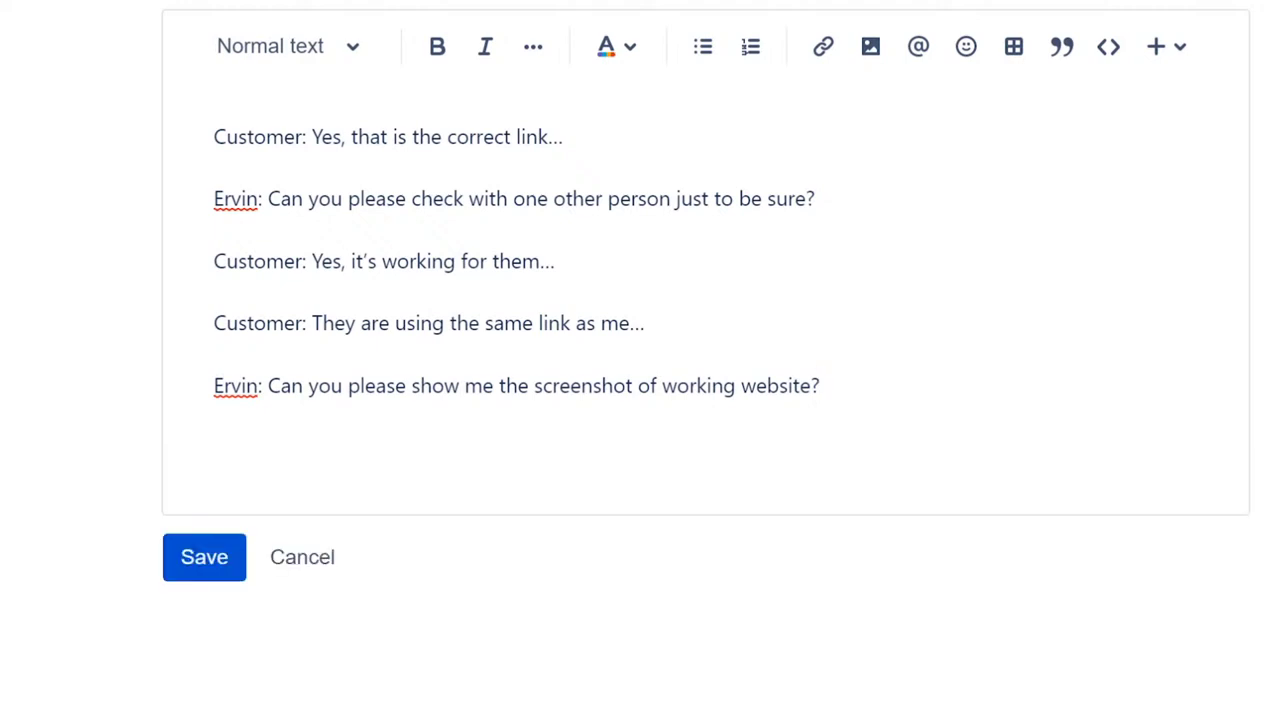
type("Customer: with scree")
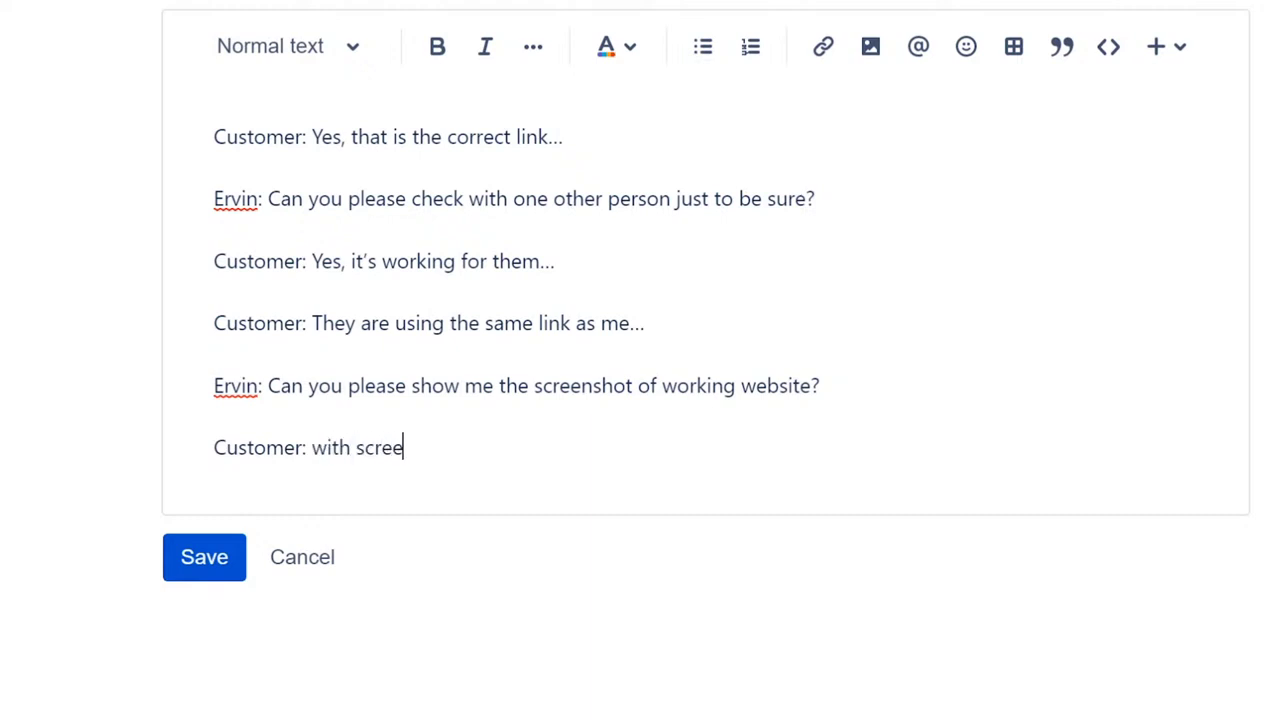
type("nshot")
scroll(700, 360, "down", 1)
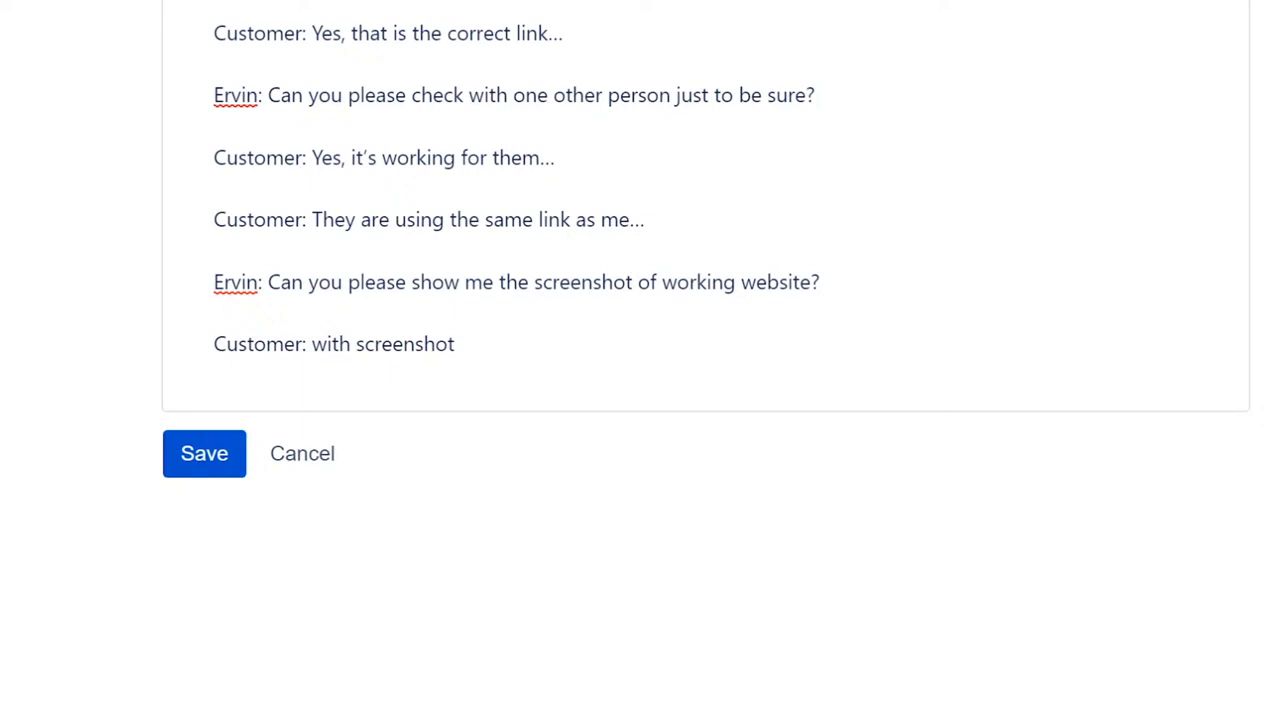
Test the Gmail inbox link in a new tab with its host misspelled as mai.google.com, and close that tab
key("ctrl+t")
type("https://mail.google.com/mail/u/0/?tab=wm#inbox")
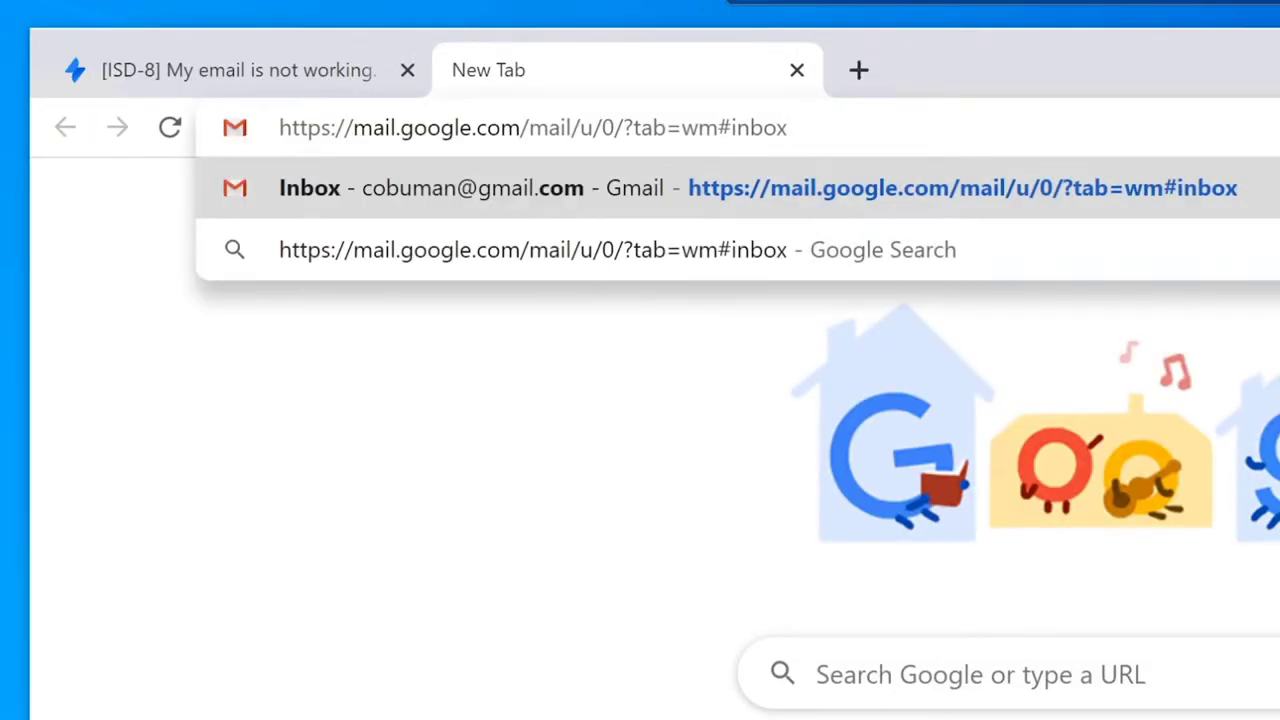
left_click(396, 127)
key("BackSpace")
key("Return")
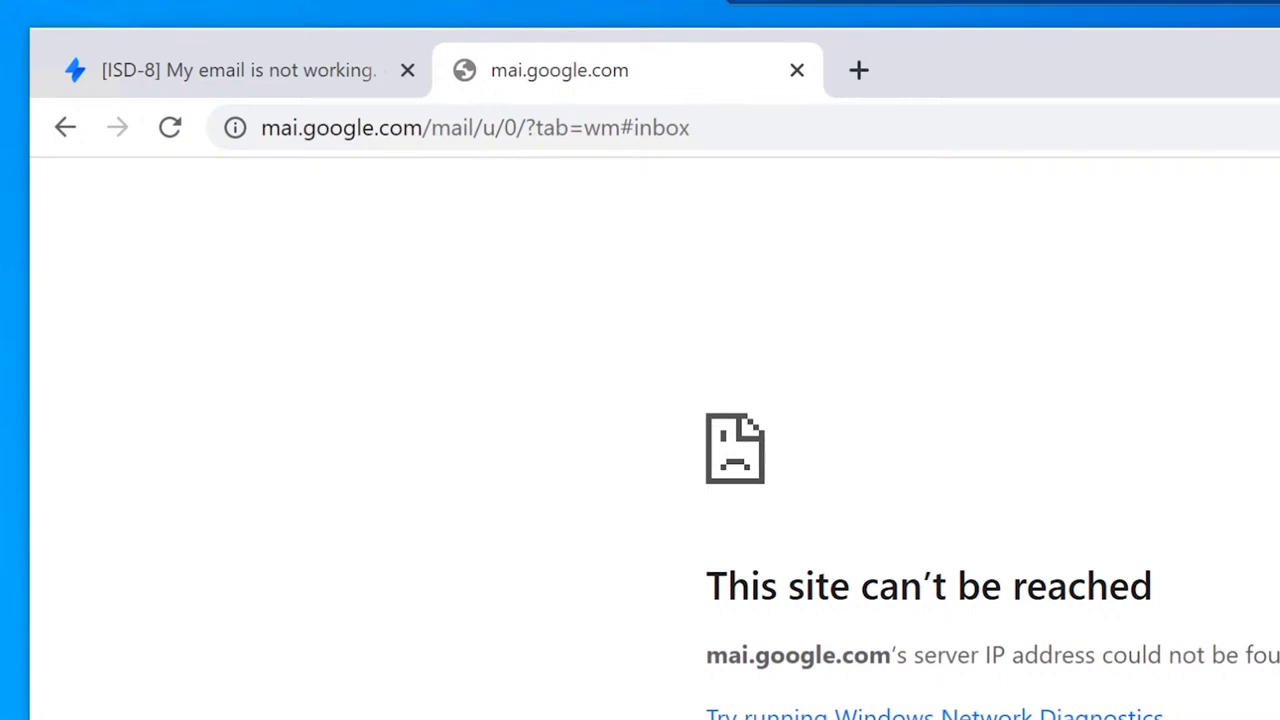
left_click(797, 72)
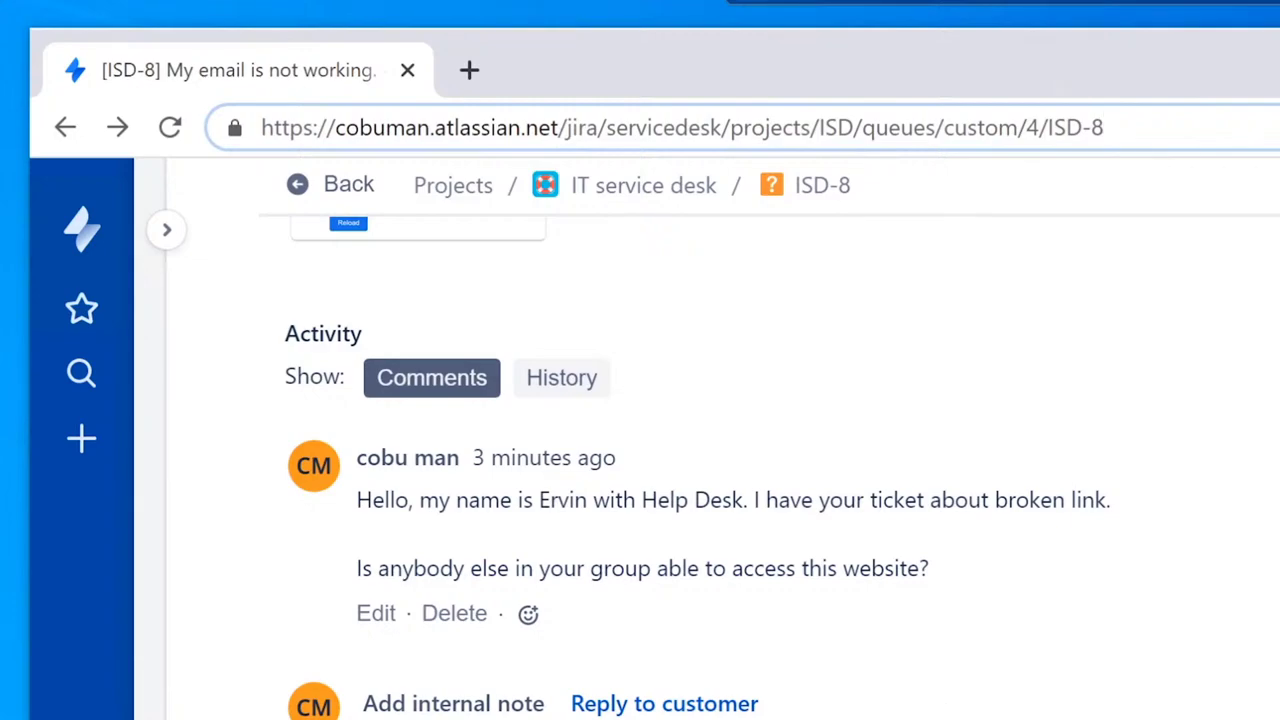
Open cosmicnovo.com and look over the popular, recent and information technology posts on its front page
left_click(840, 325)
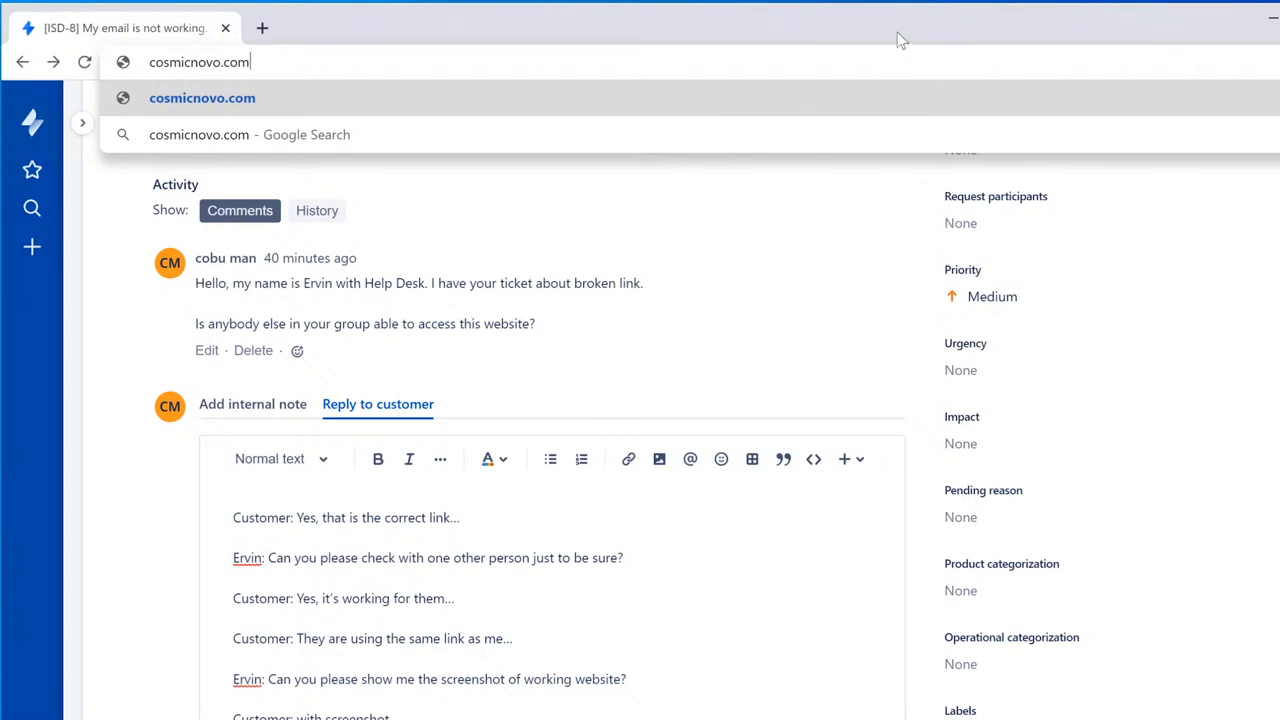
key("Return")
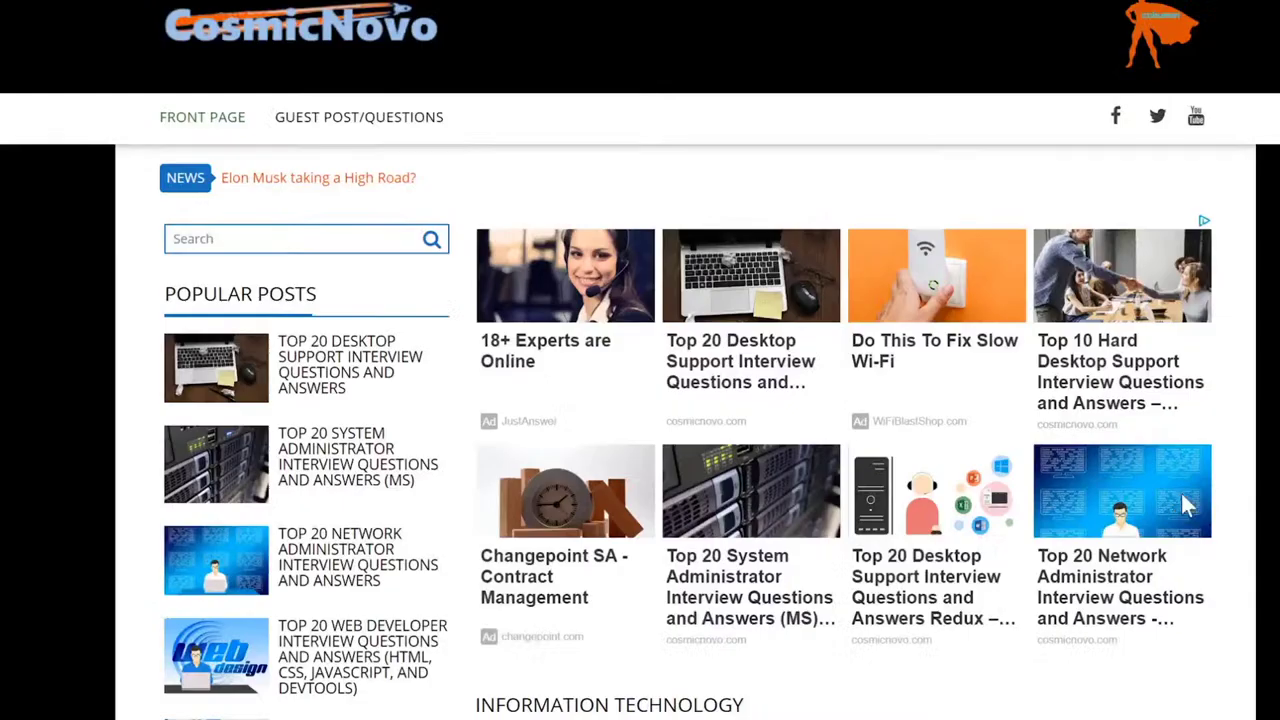
scroll(1051, 455, "down", 3)
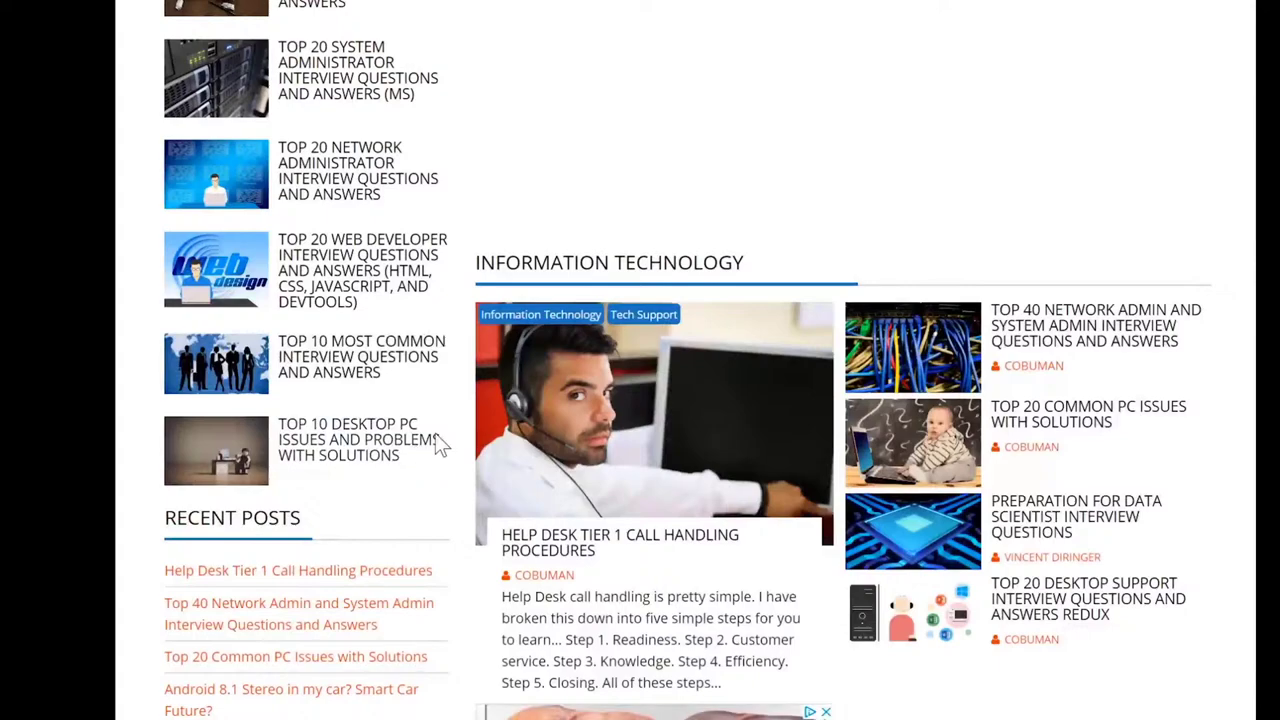
scroll(437, 446, "up", 4)
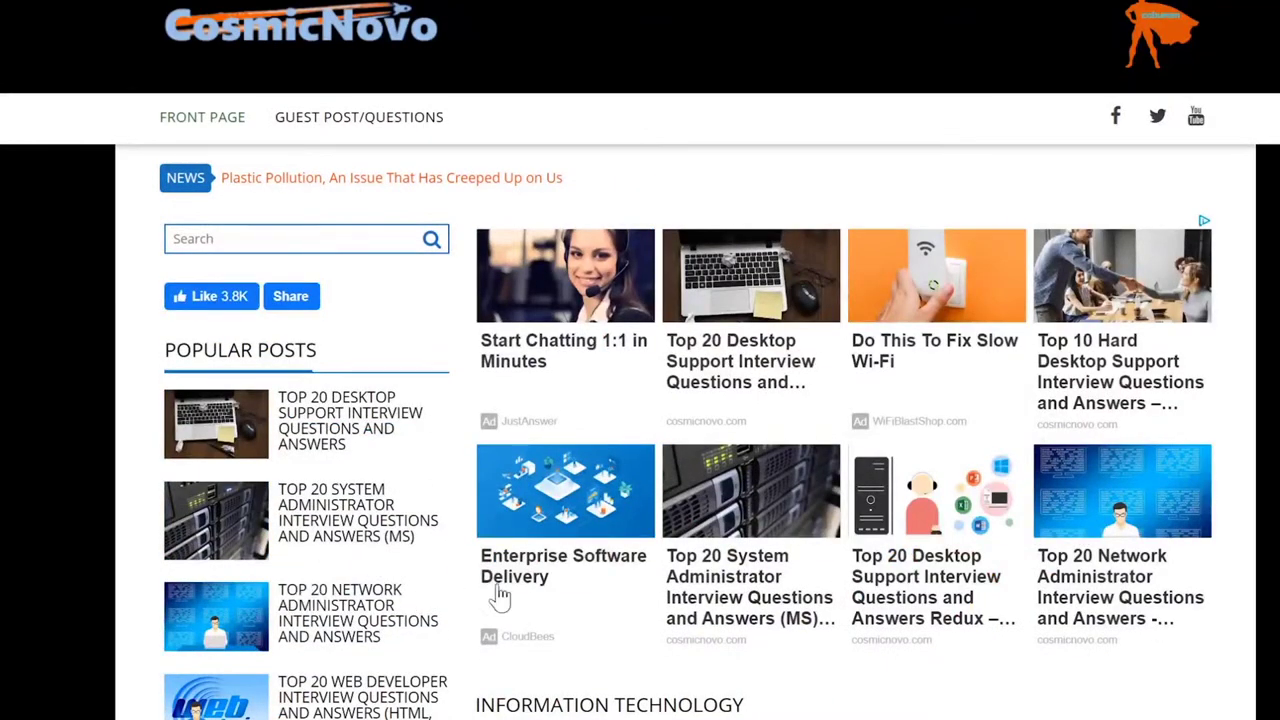
scroll(540, 560, "down", 5)
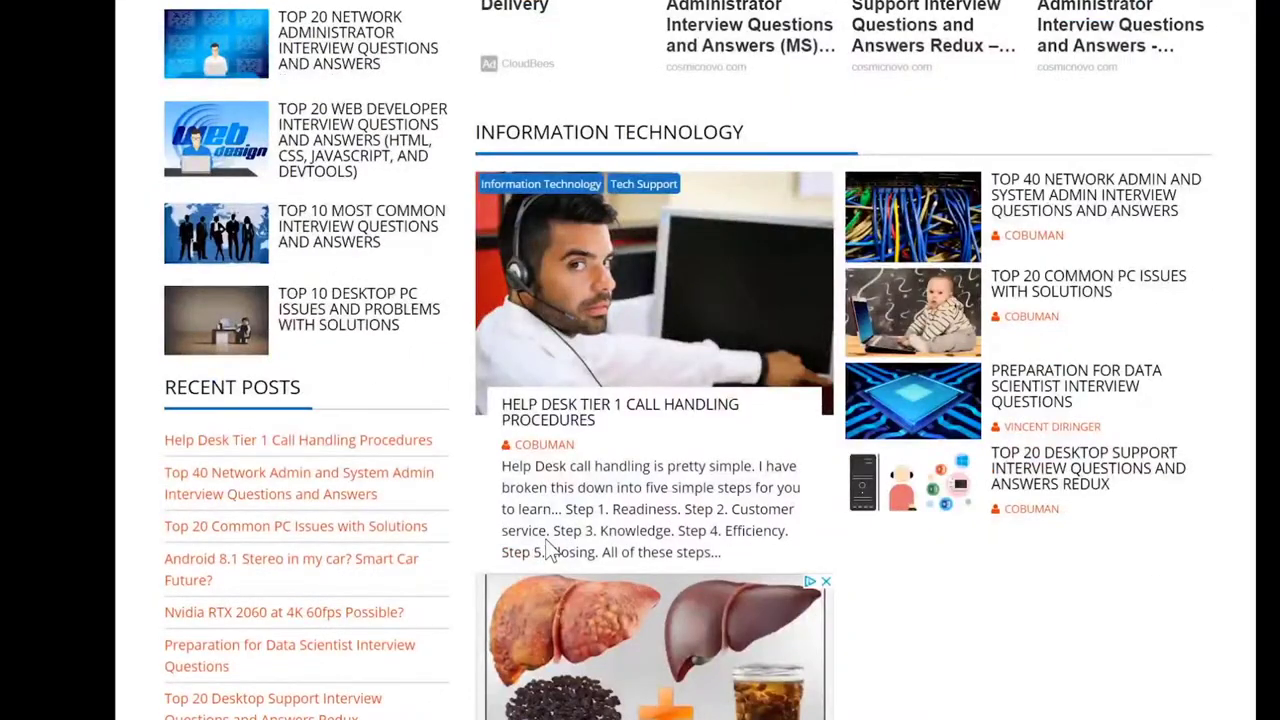
Skim the article summaries further down the front page, including call handling procedures, network admin interview questions and common PC issues
scroll(548, 550, "down", 10)
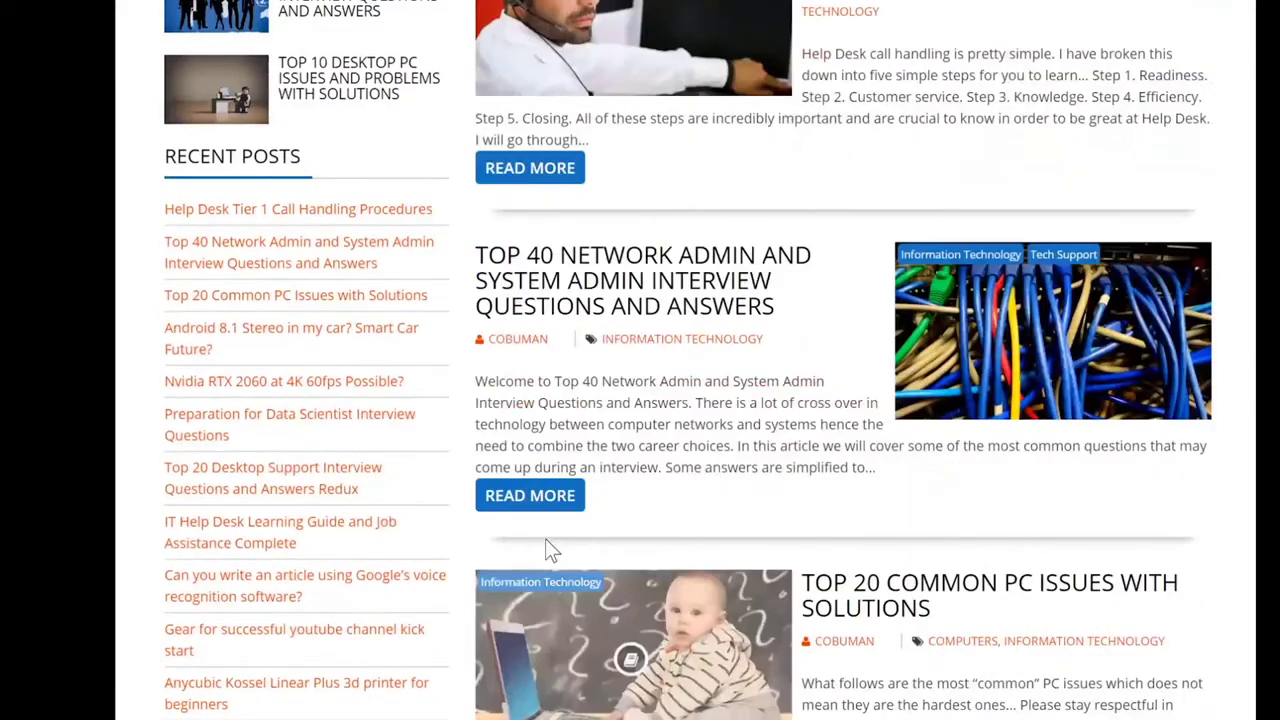
scroll(610, 538, "down", 3)
scroll(614, 538, "up", 5)
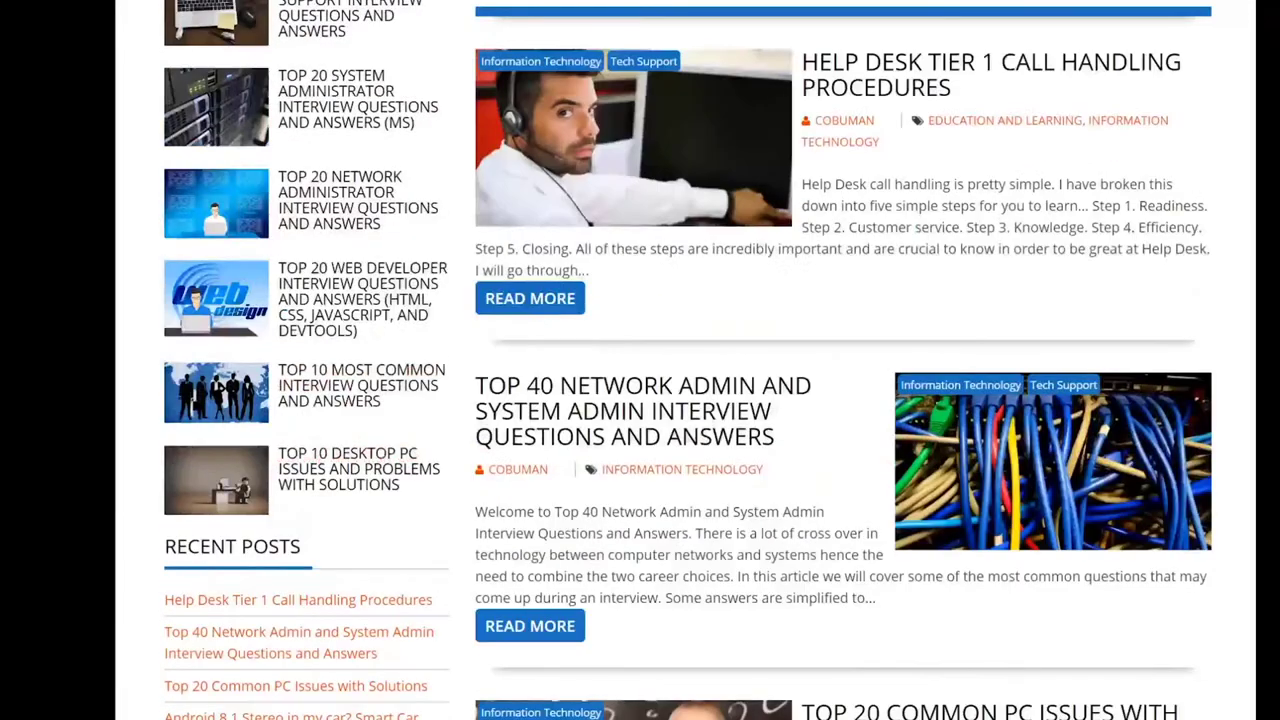
scroll(612, 535, "up", 8)
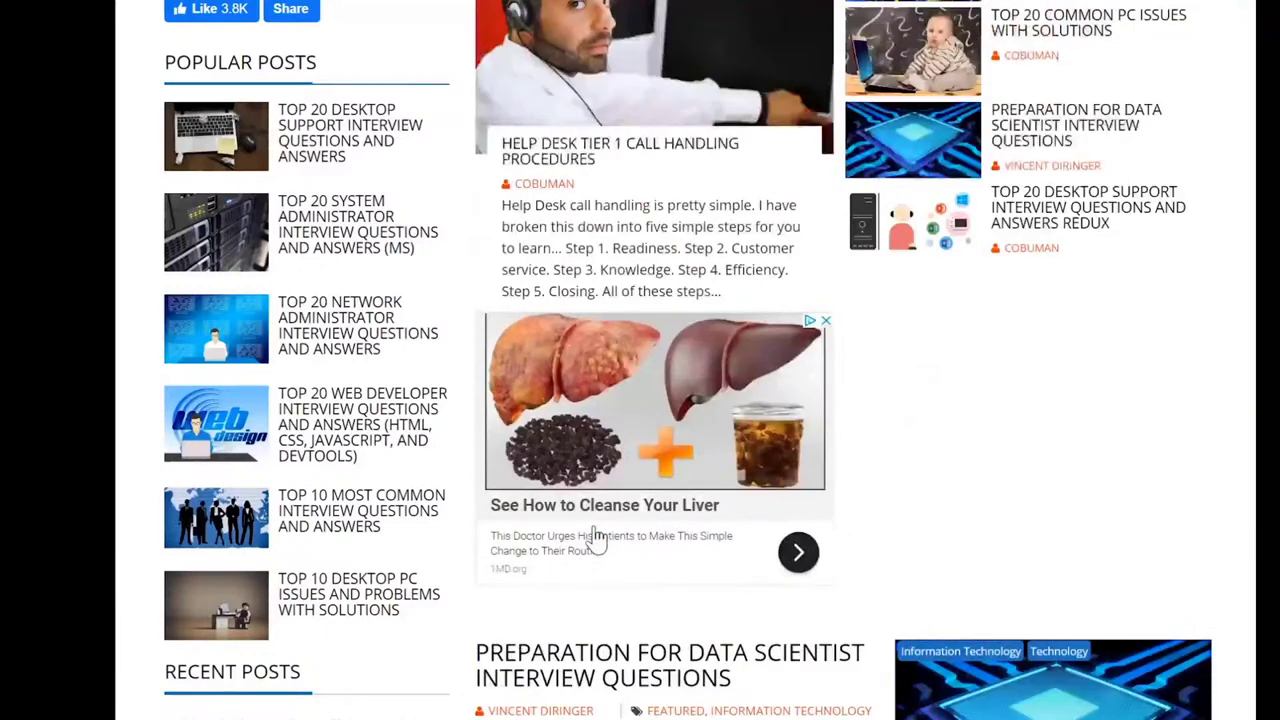
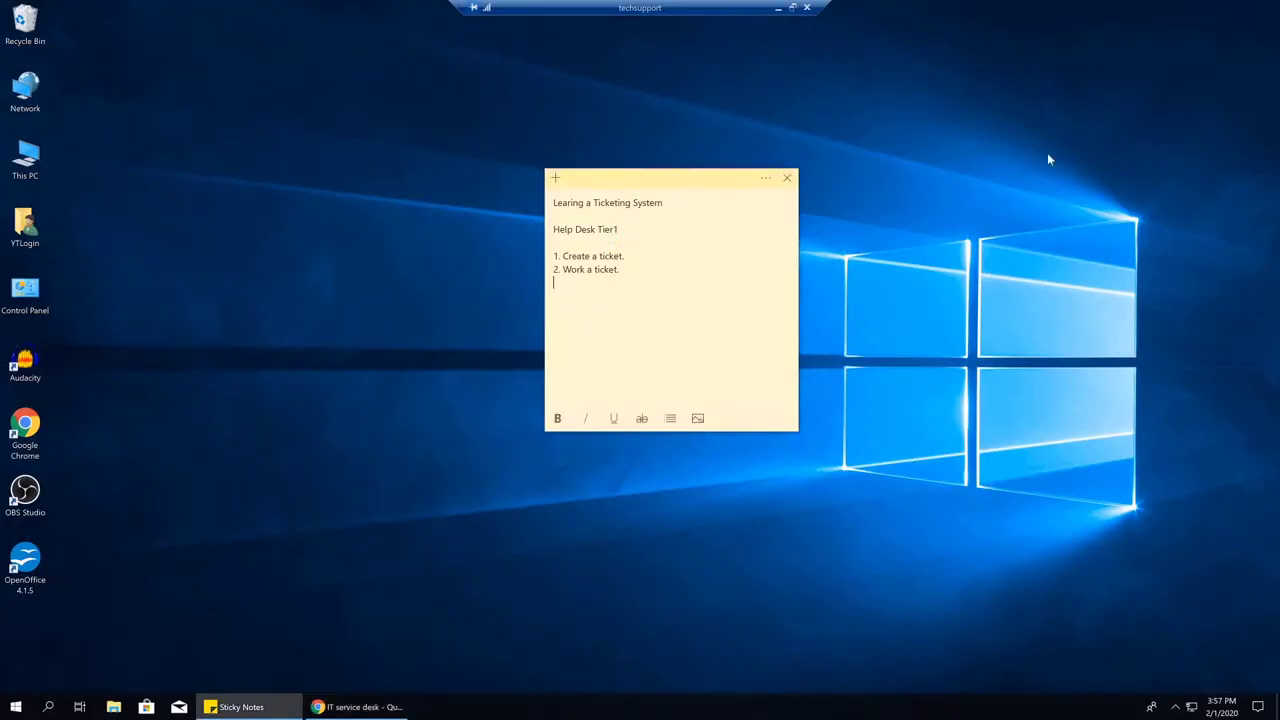
Highlight the line "1. Create a ticket." in the sticky note, clear the highlight, and switch to the IT service desk in Chrome
left_click_drag(625, 256, 553, 256)
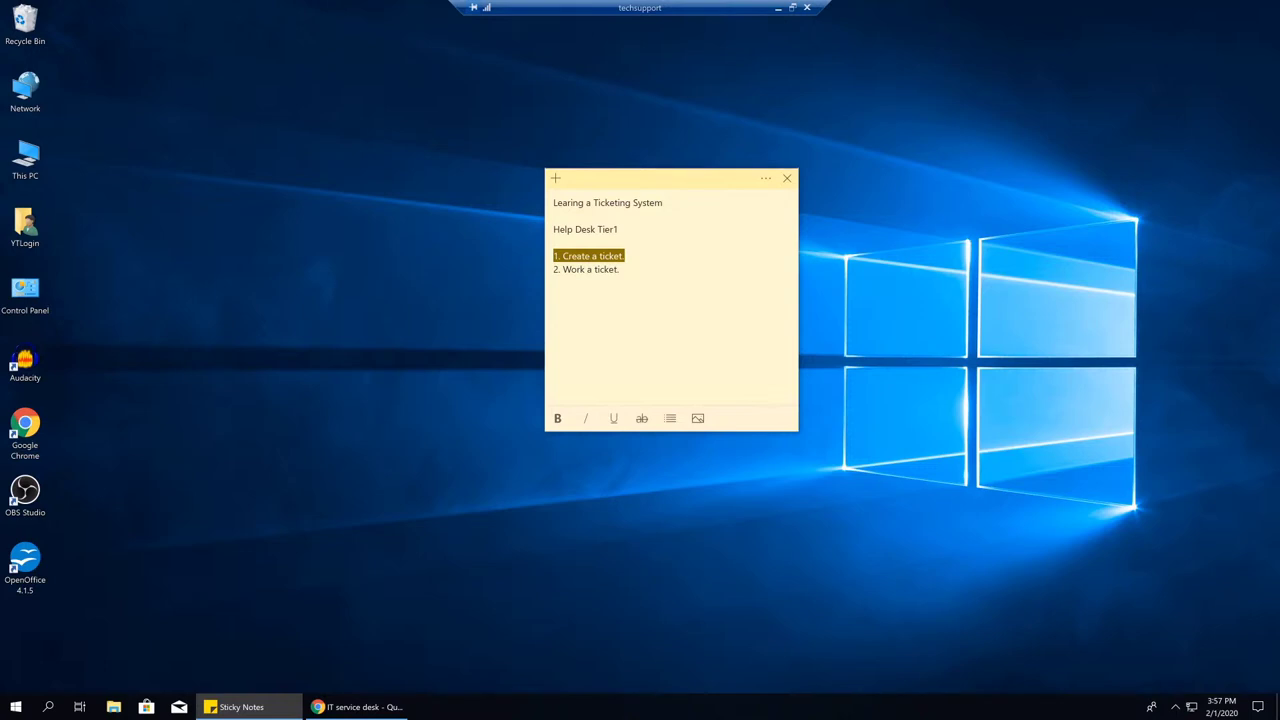
left_click(556, 283)
left_click(357, 707)
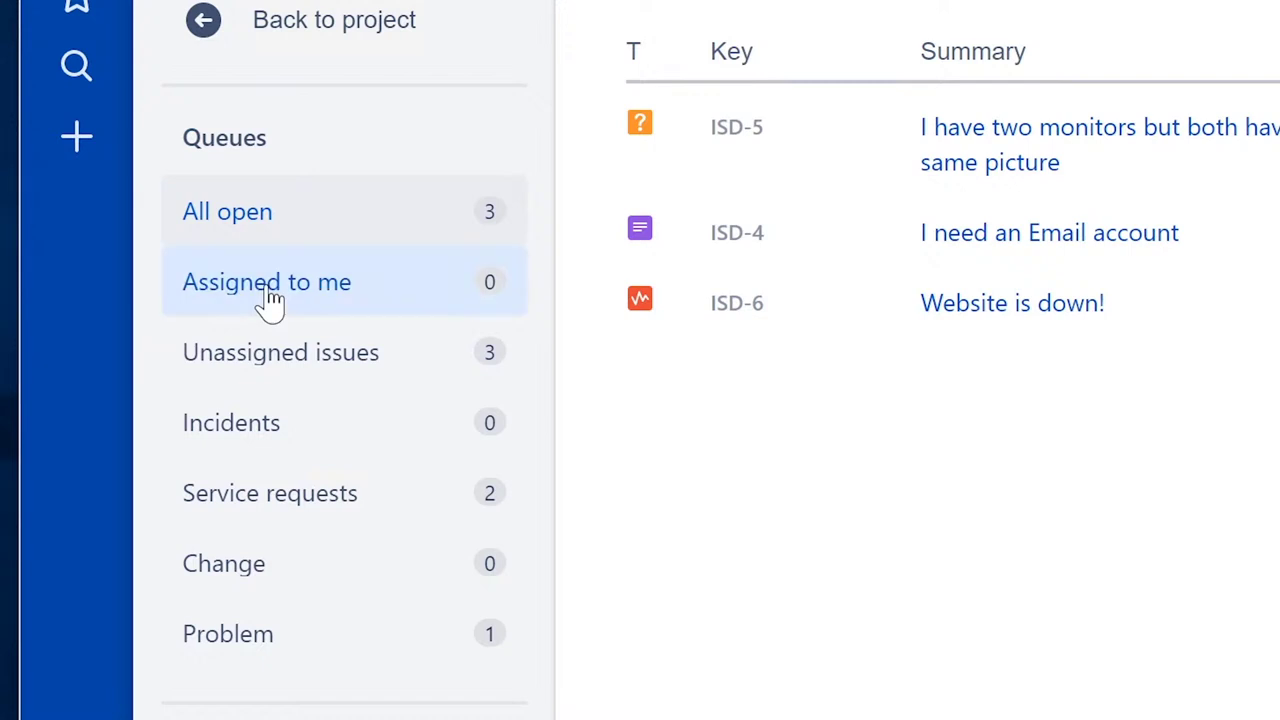
Review the Assigned to me, Unassigned issues, Incidents, Service requests, Change and Problem queues, returning to All open to check the first ticket's reporter
left_click(269, 295)
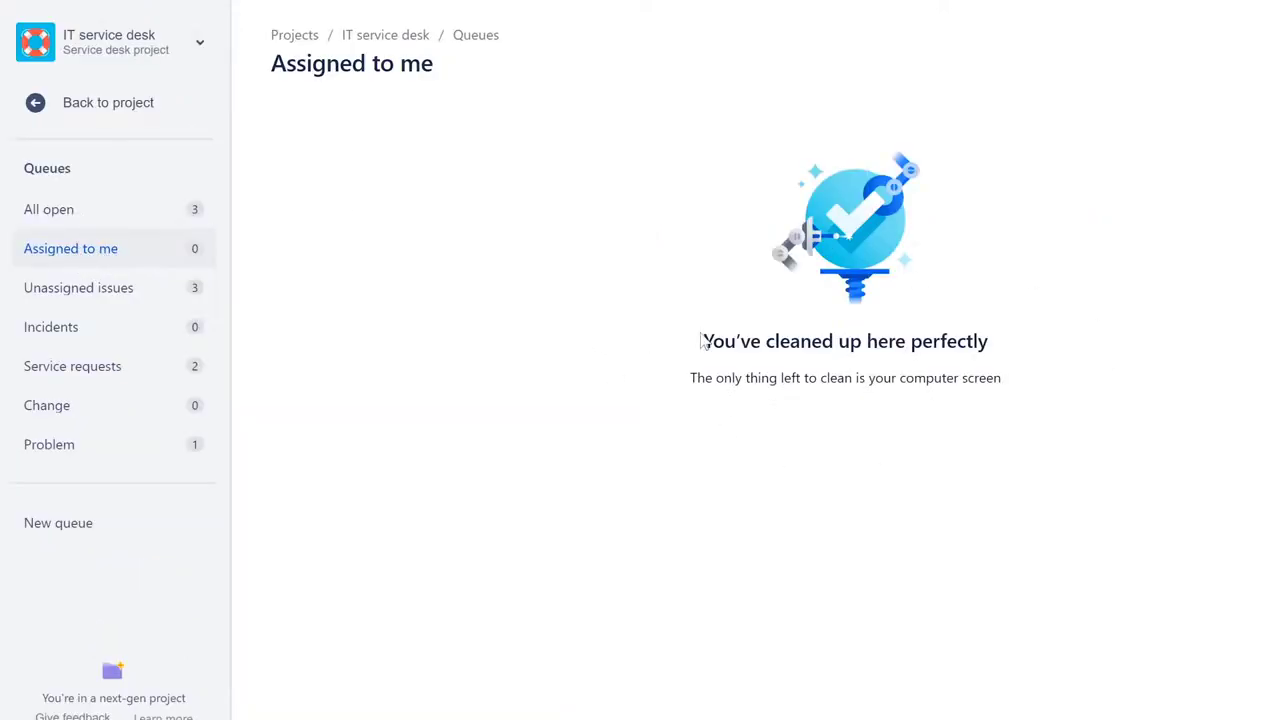
left_click(88, 296)
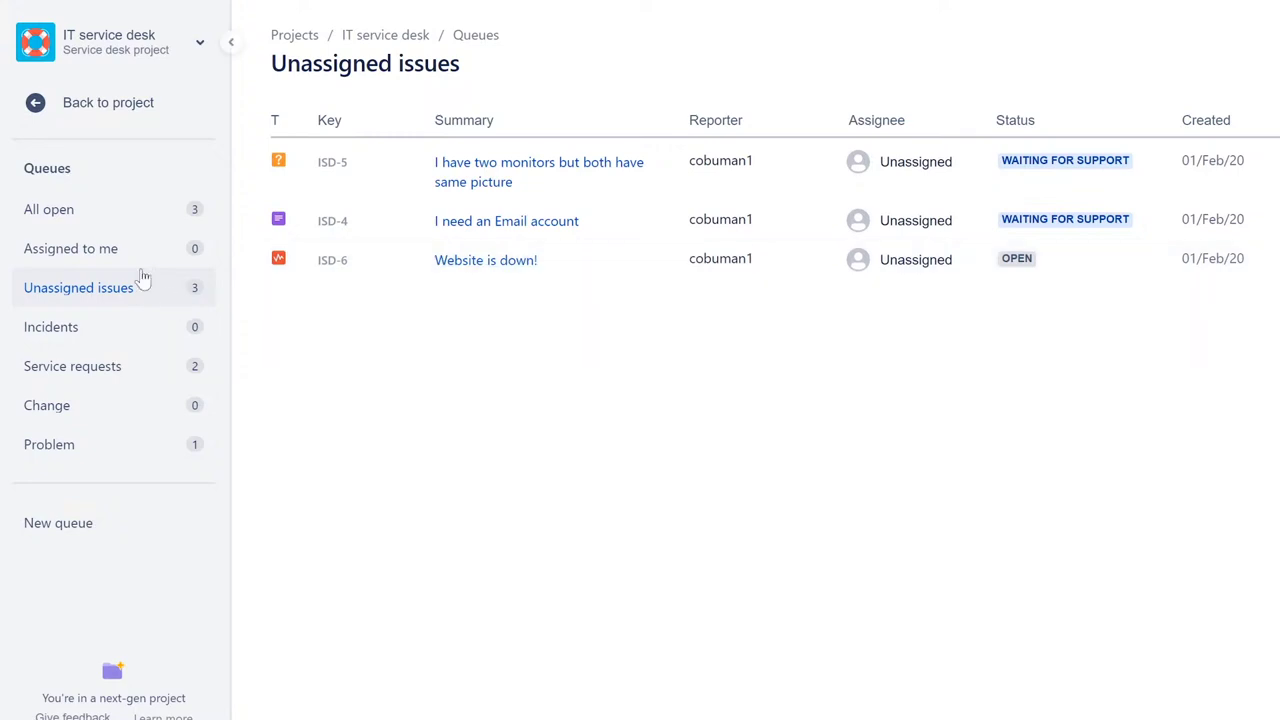
left_click(93, 209)
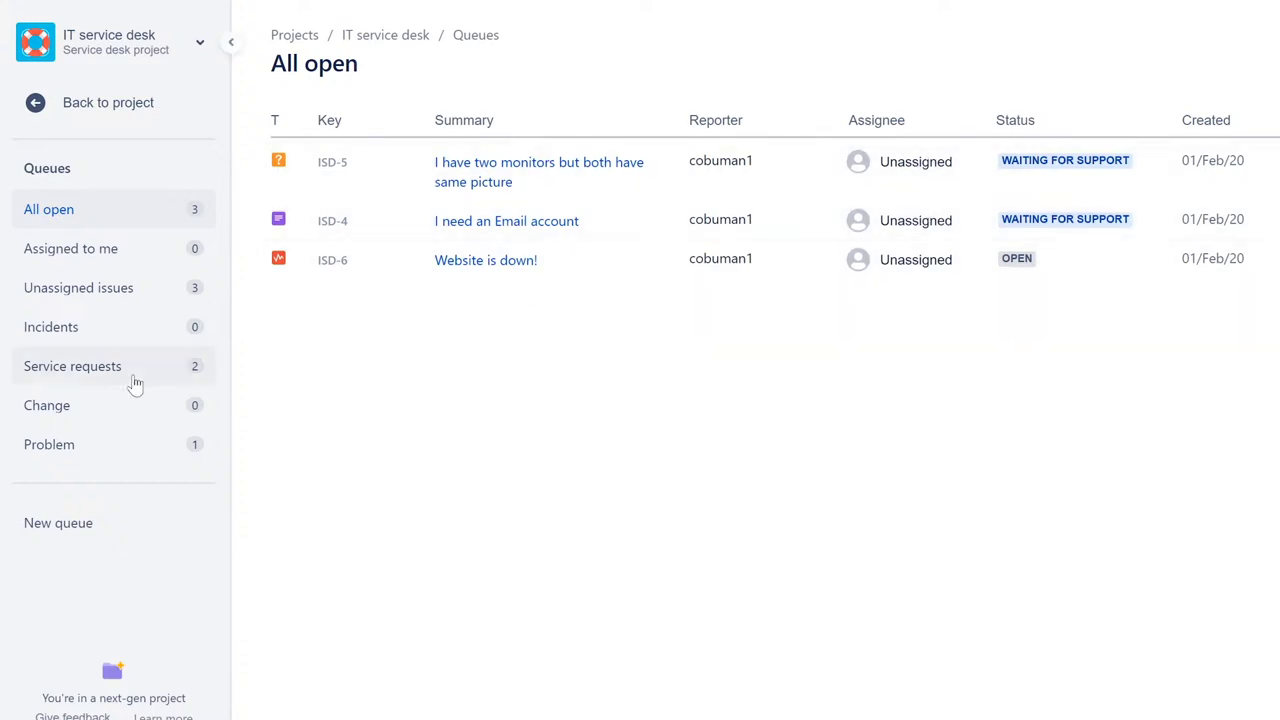
left_click(88, 337)
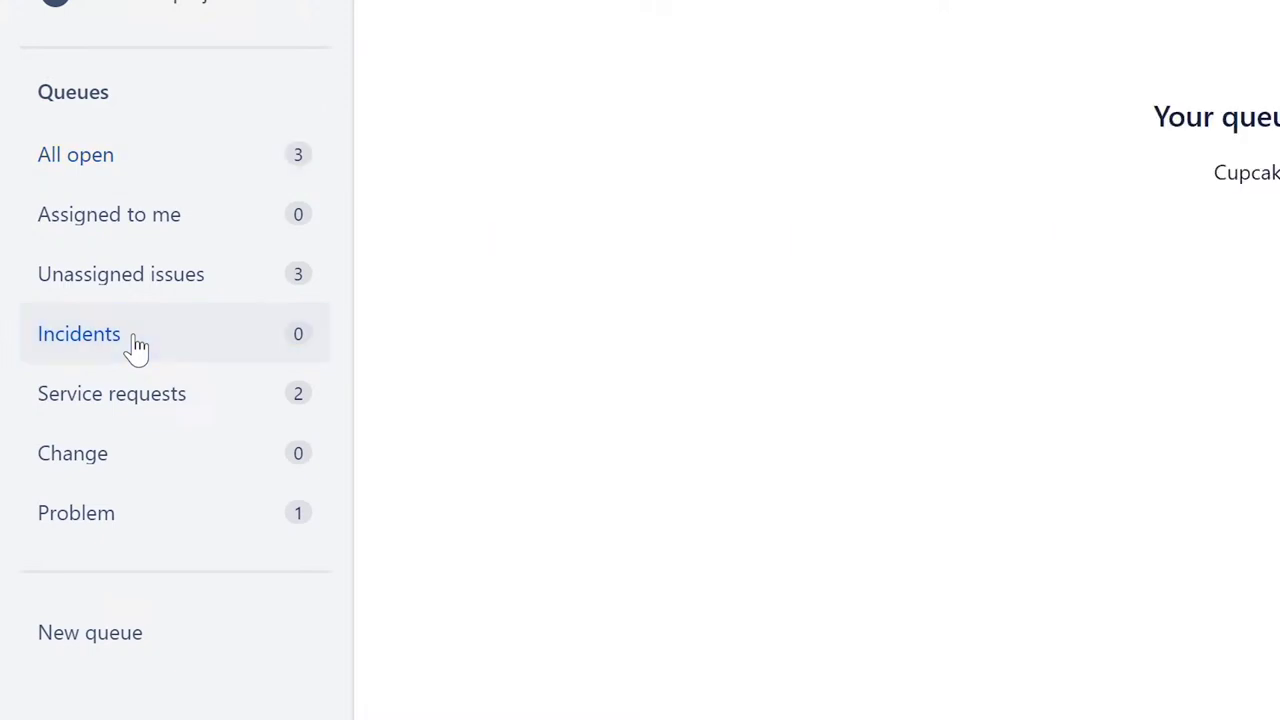
left_click(127, 409)
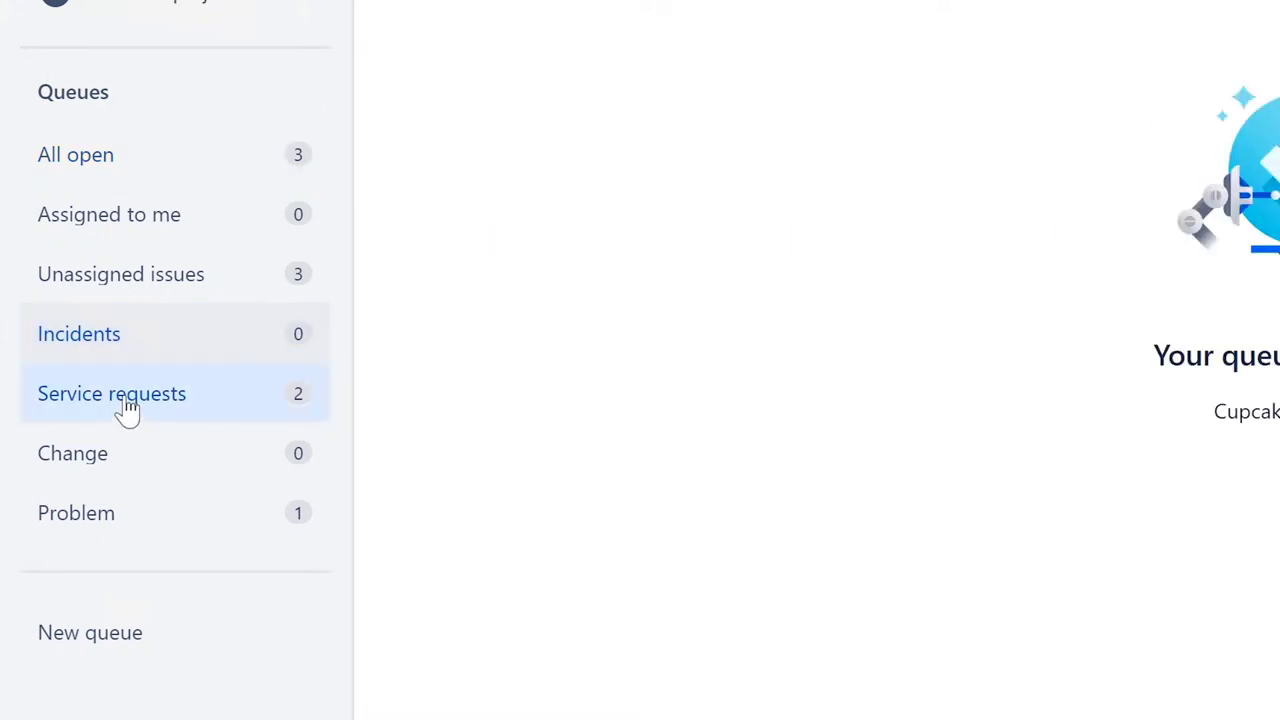
left_click(123, 451)
left_click(125, 528)
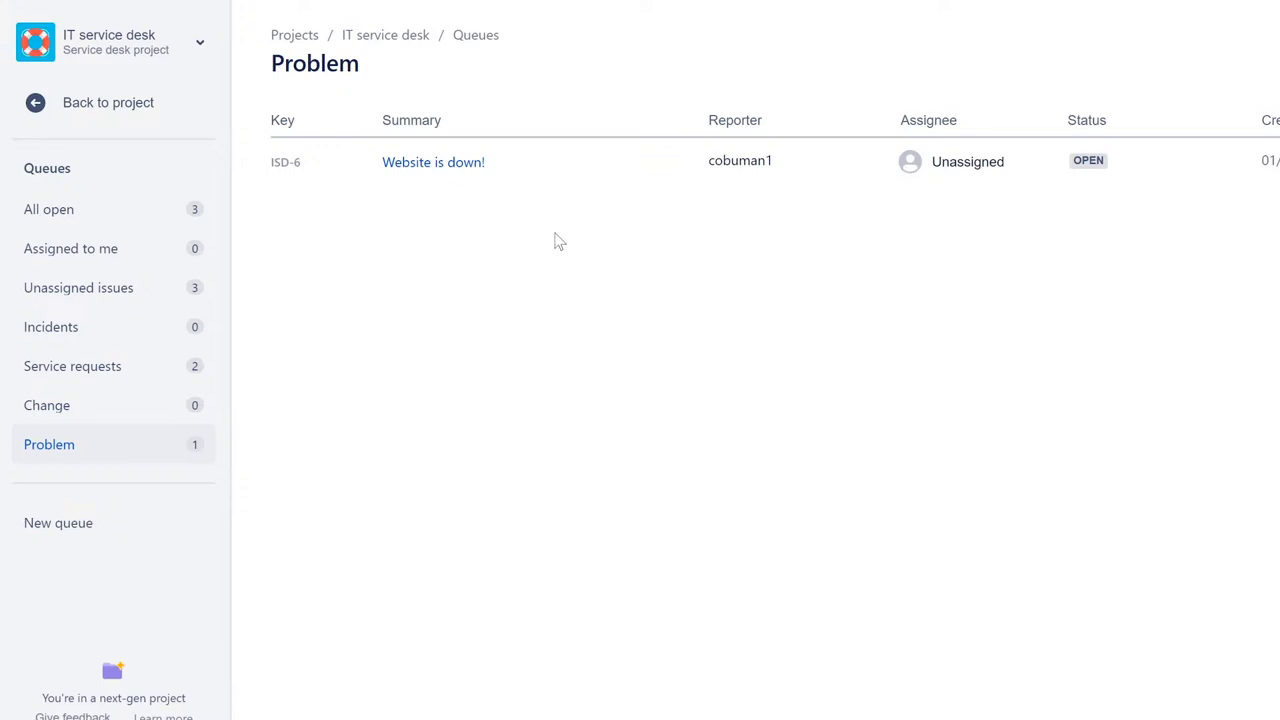
left_click(112, 214)
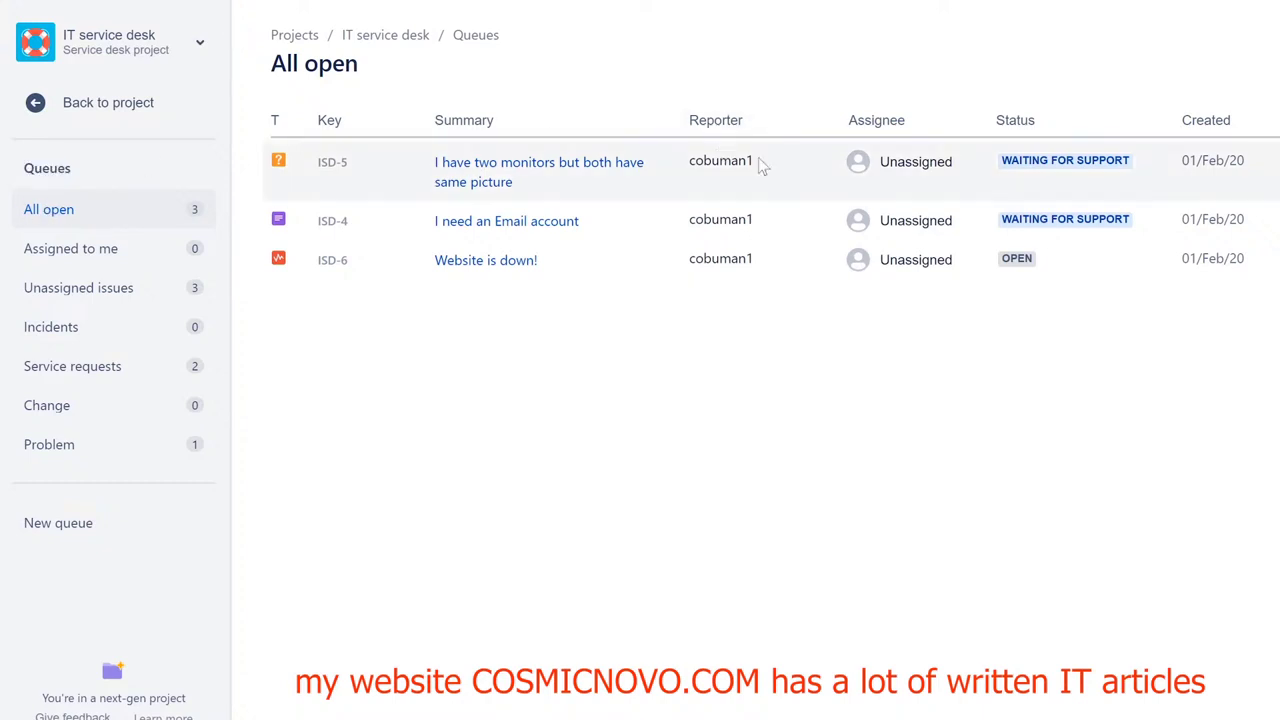
left_click_drag(754, 160, 688, 160)
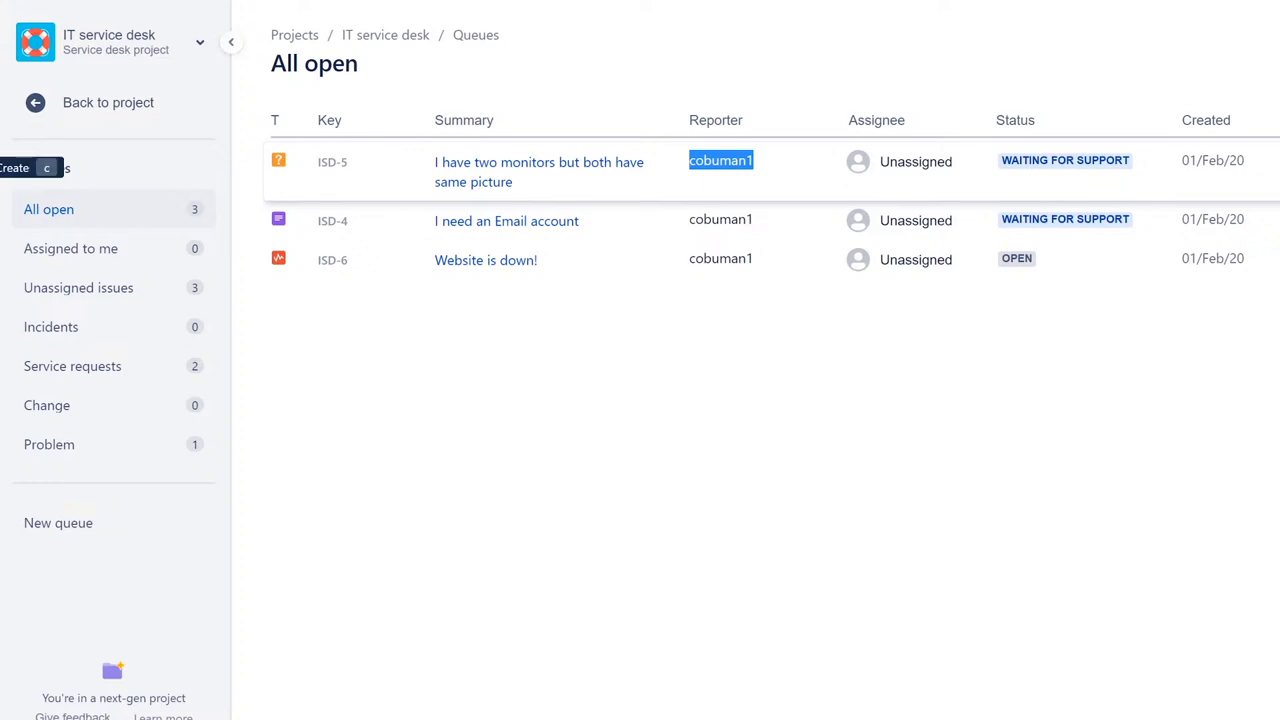
Start a new issue in the IT service desk project and look at the available issue types
left_click(2, 167)
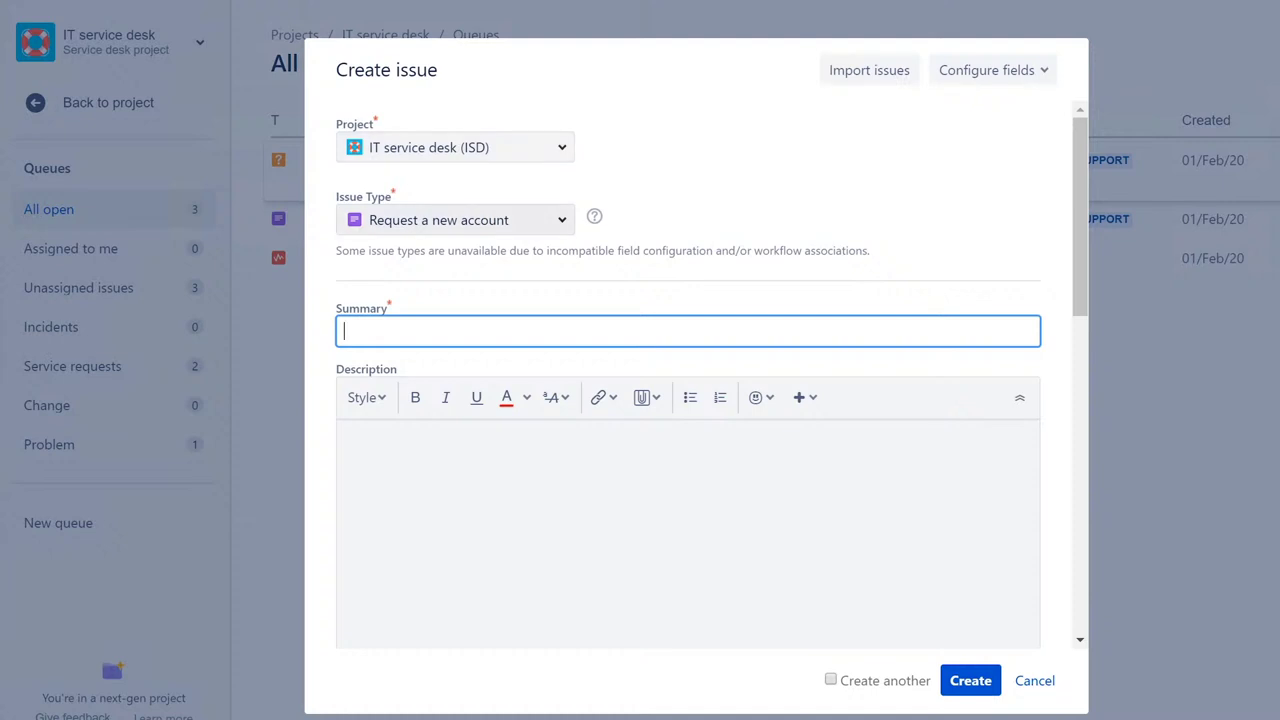
key("shift+Tab")
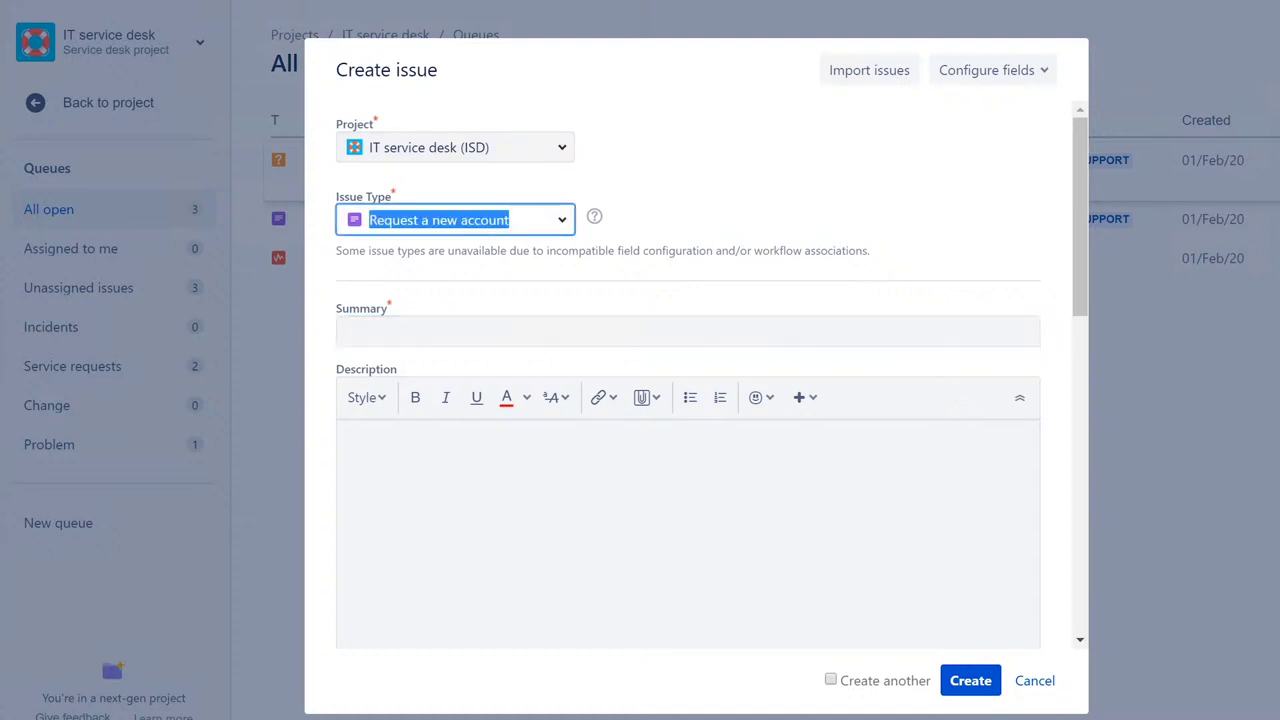
key("Down")
left_click(613, 70)
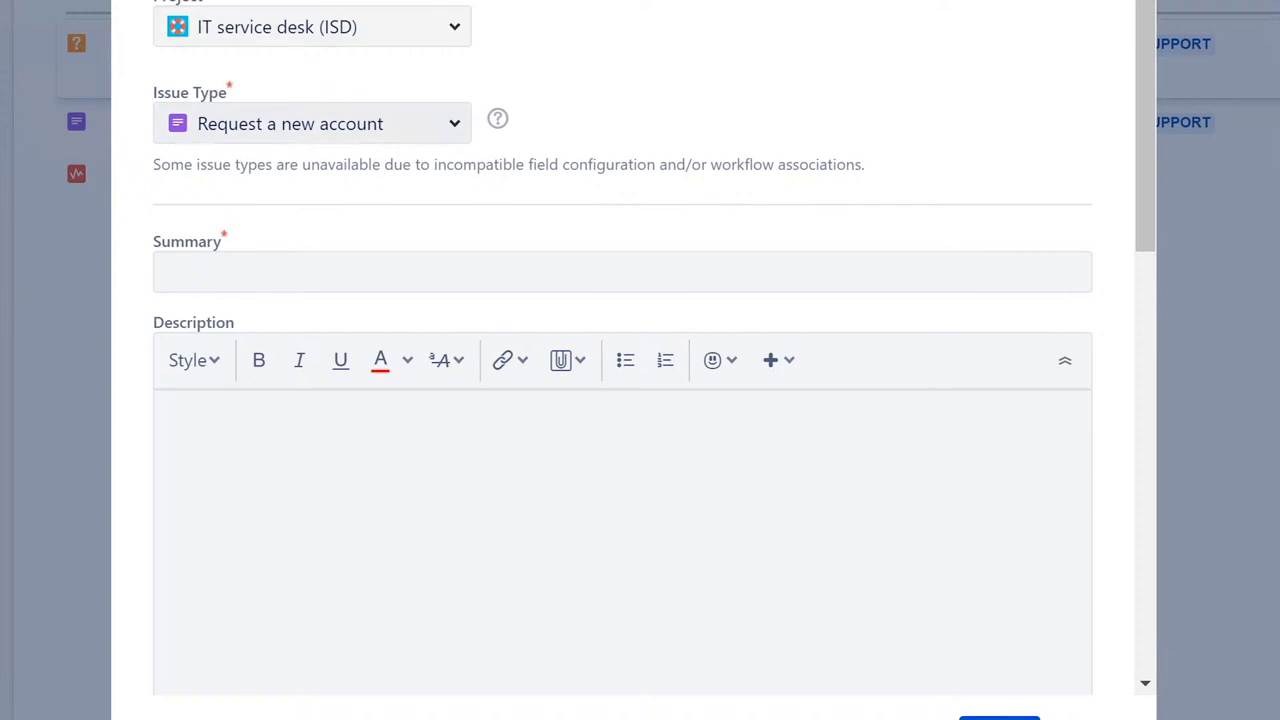
Set the new issue's type to Report an incident
left_click(290, 123)
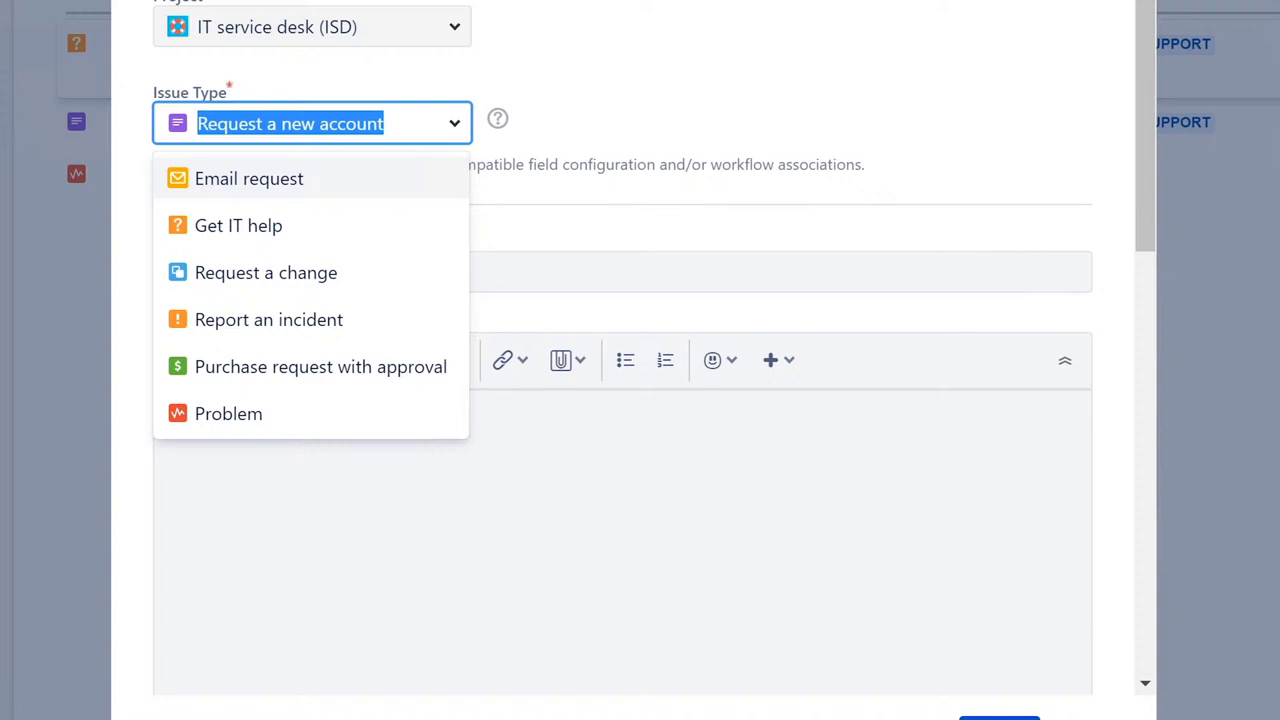
type("report")
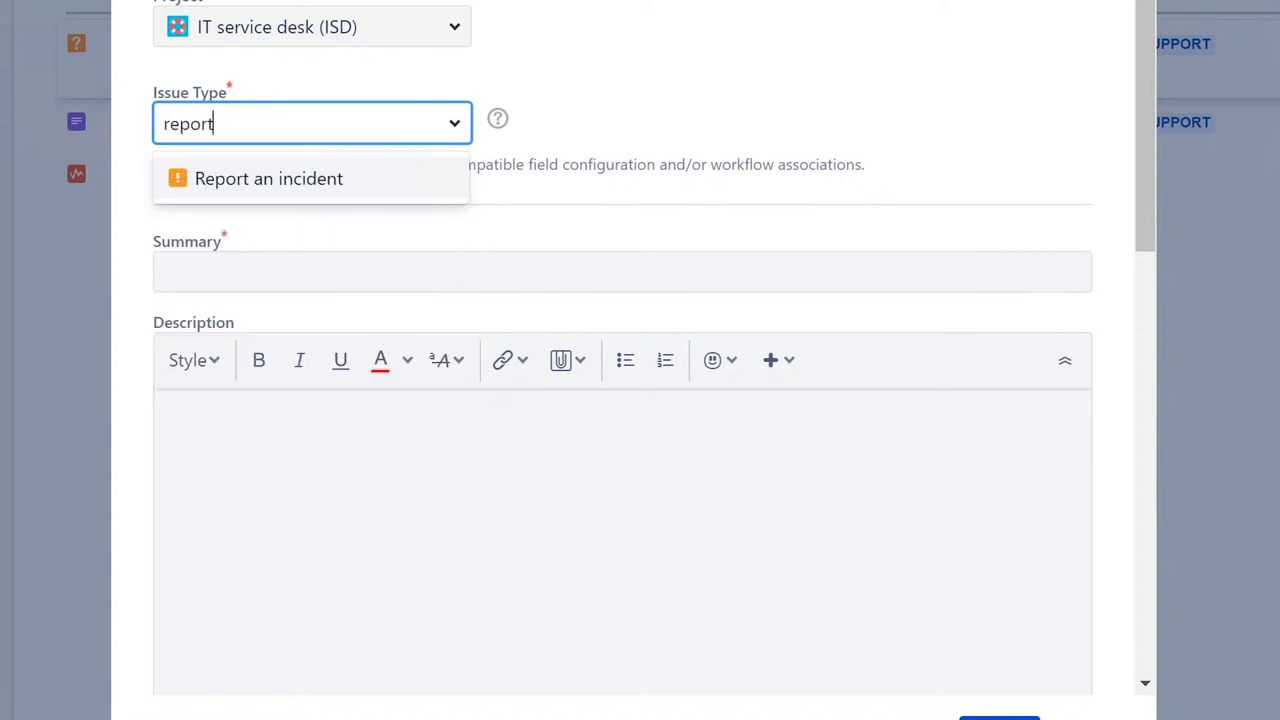
left_click(300, 182)
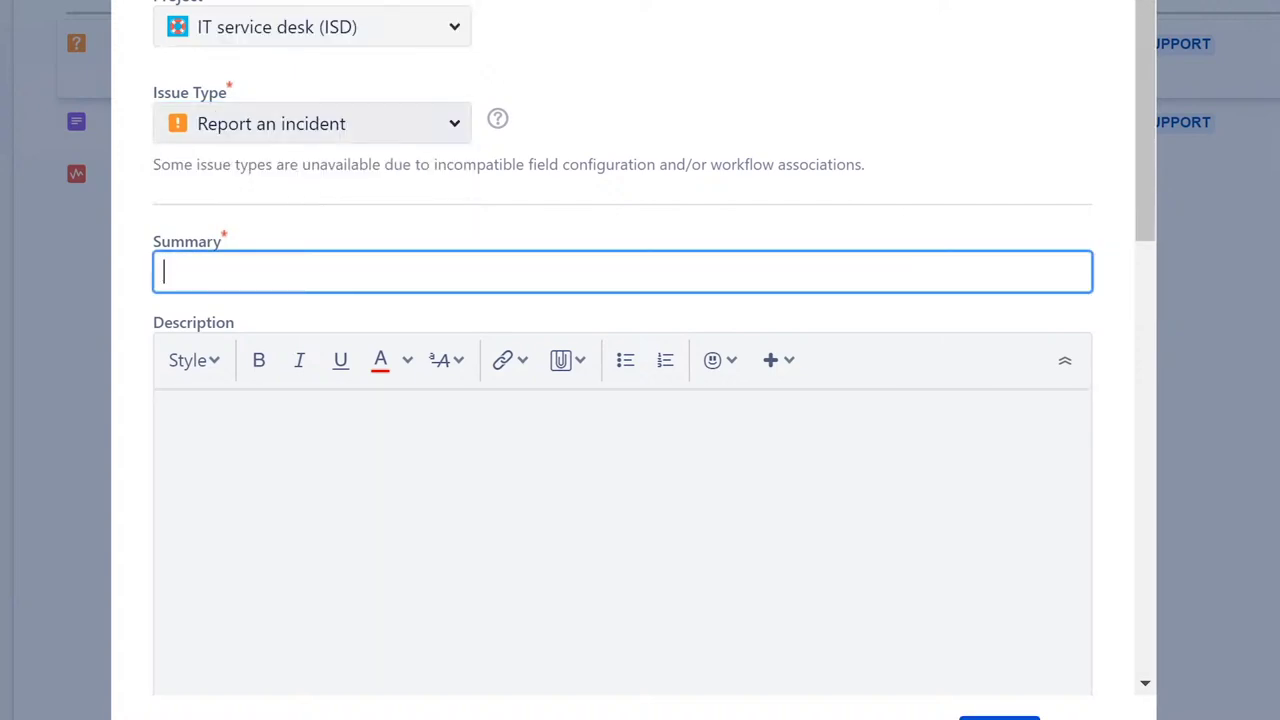
Set the new issue's type to Get IT help
key("shift+Tab")
key("Down")
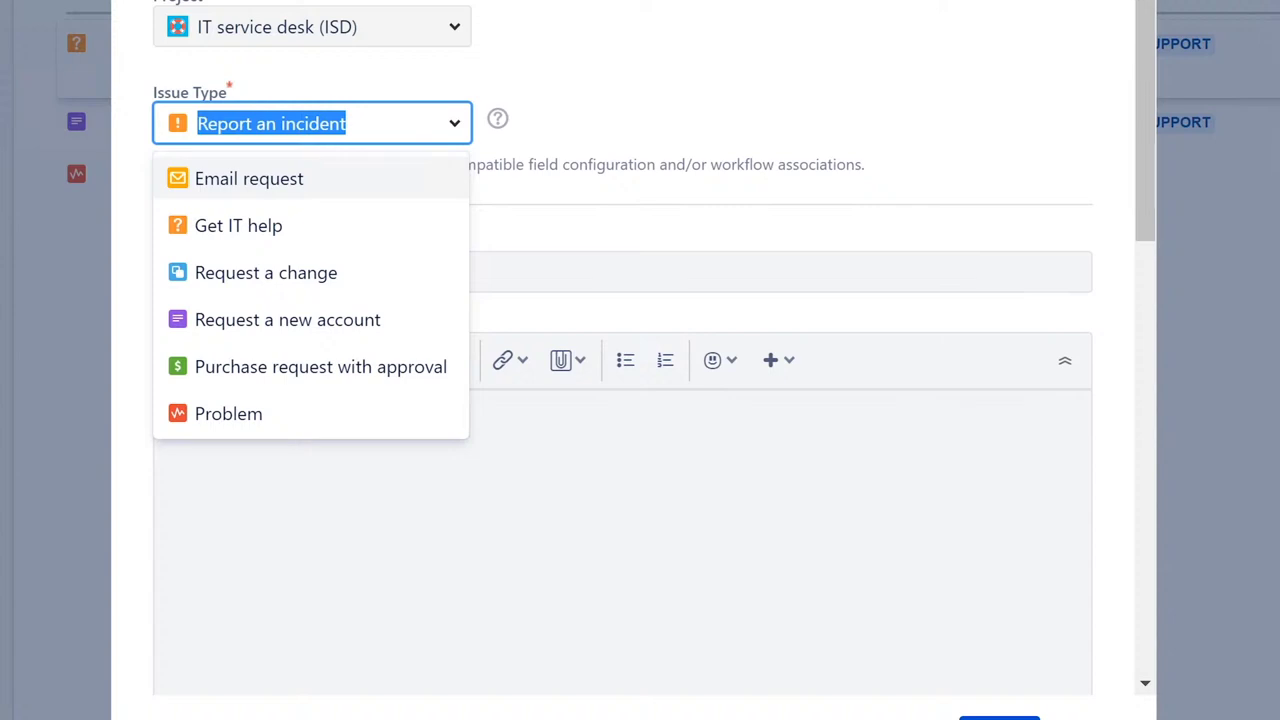
type("get")
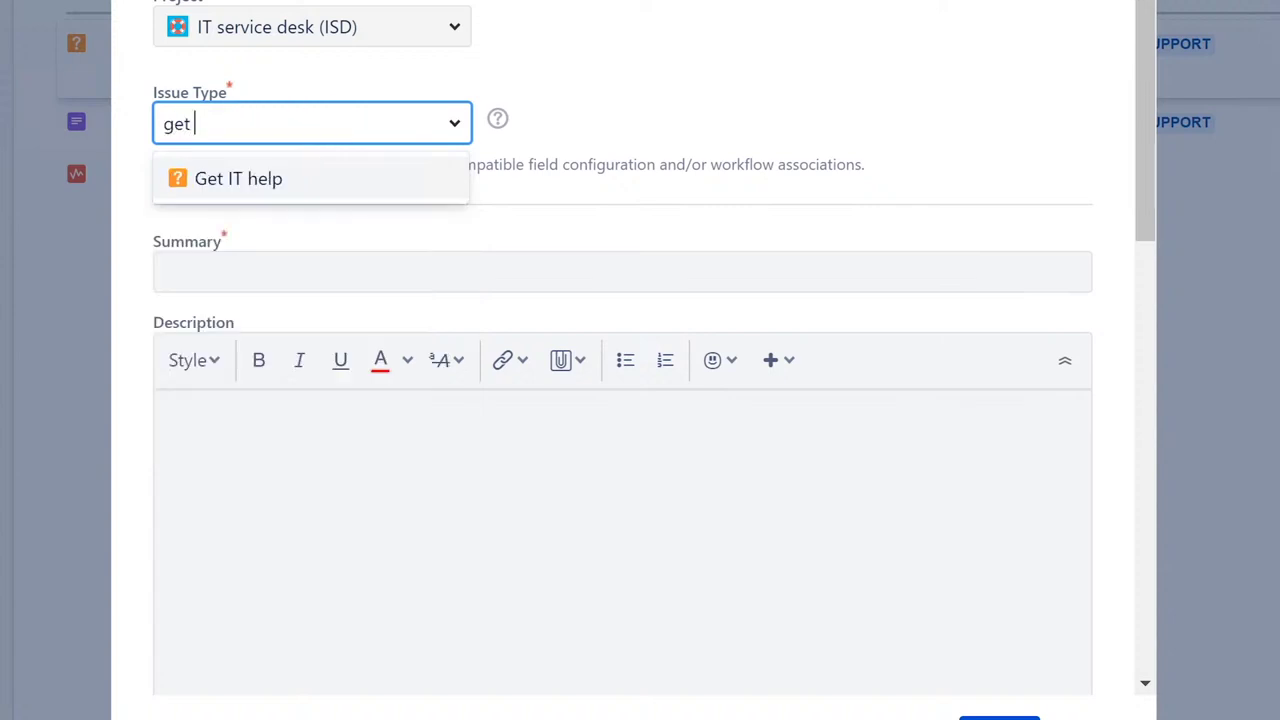
left_click(303, 178)
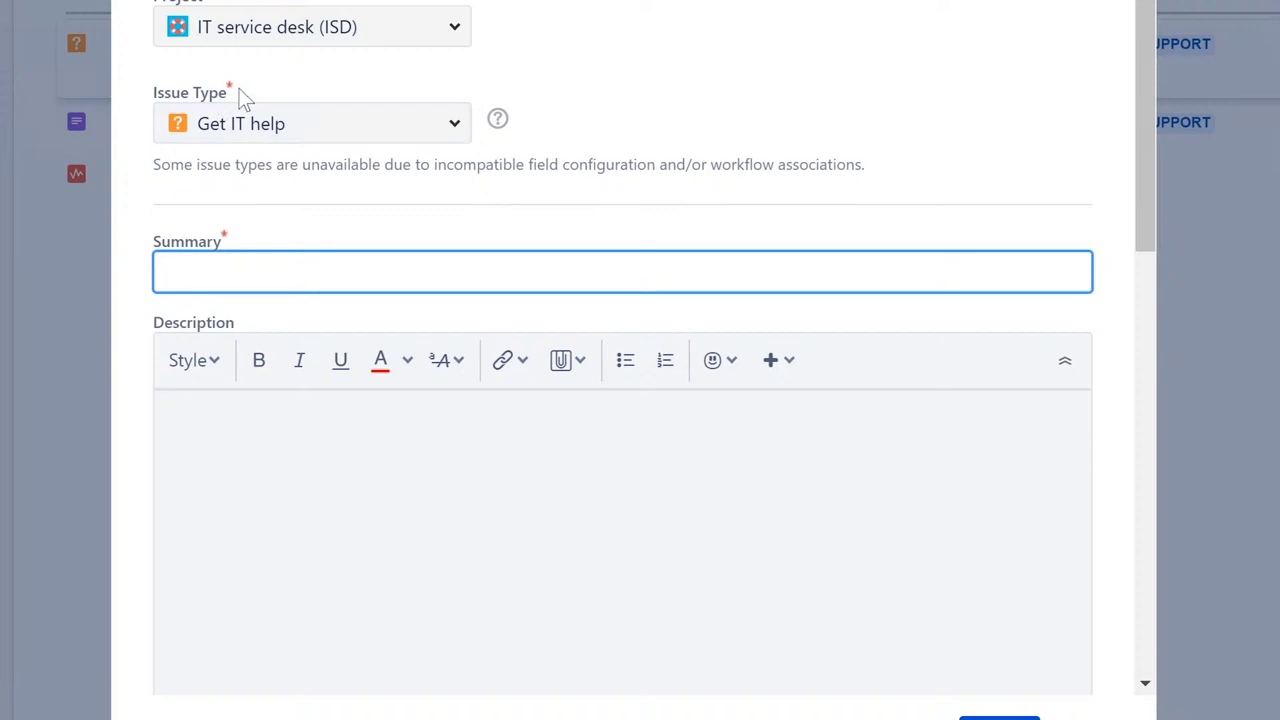
left_click_drag(236, 94, 147, 94)
Fill in both the summary and the description of the new issue with "TEST"
left_click(330, 270)
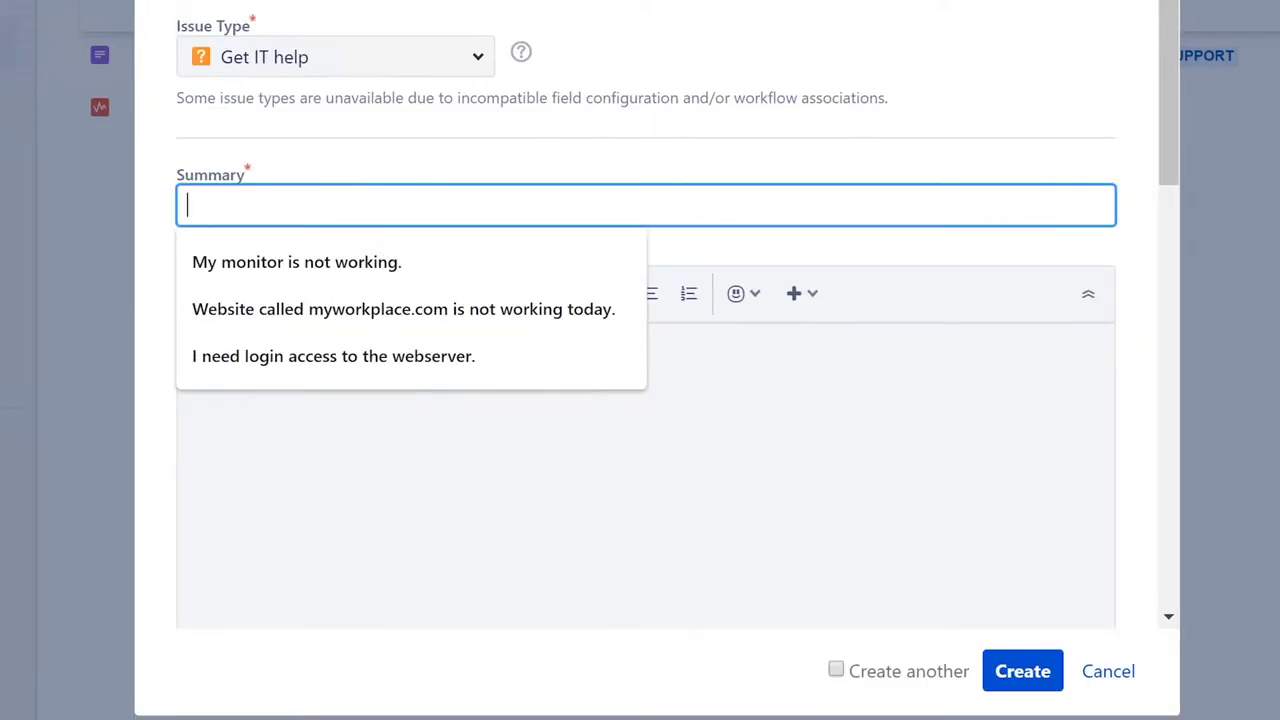
key("Tab")
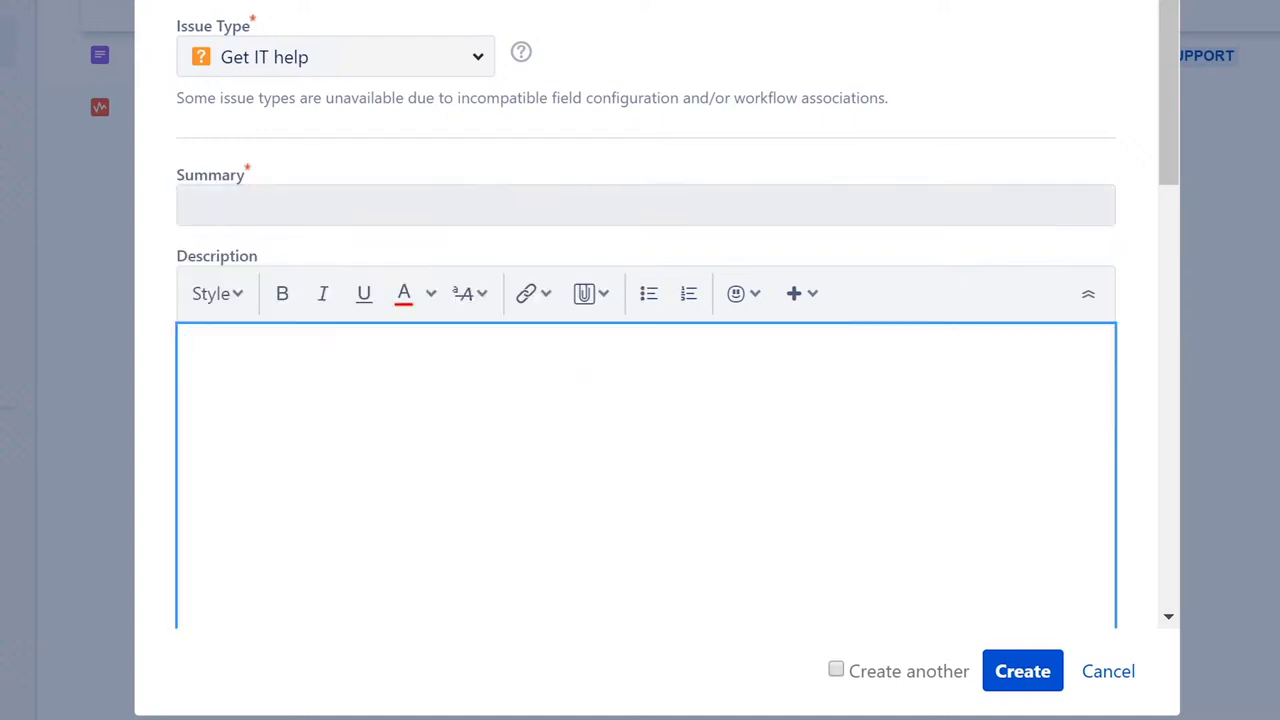
key("shift+Tab")
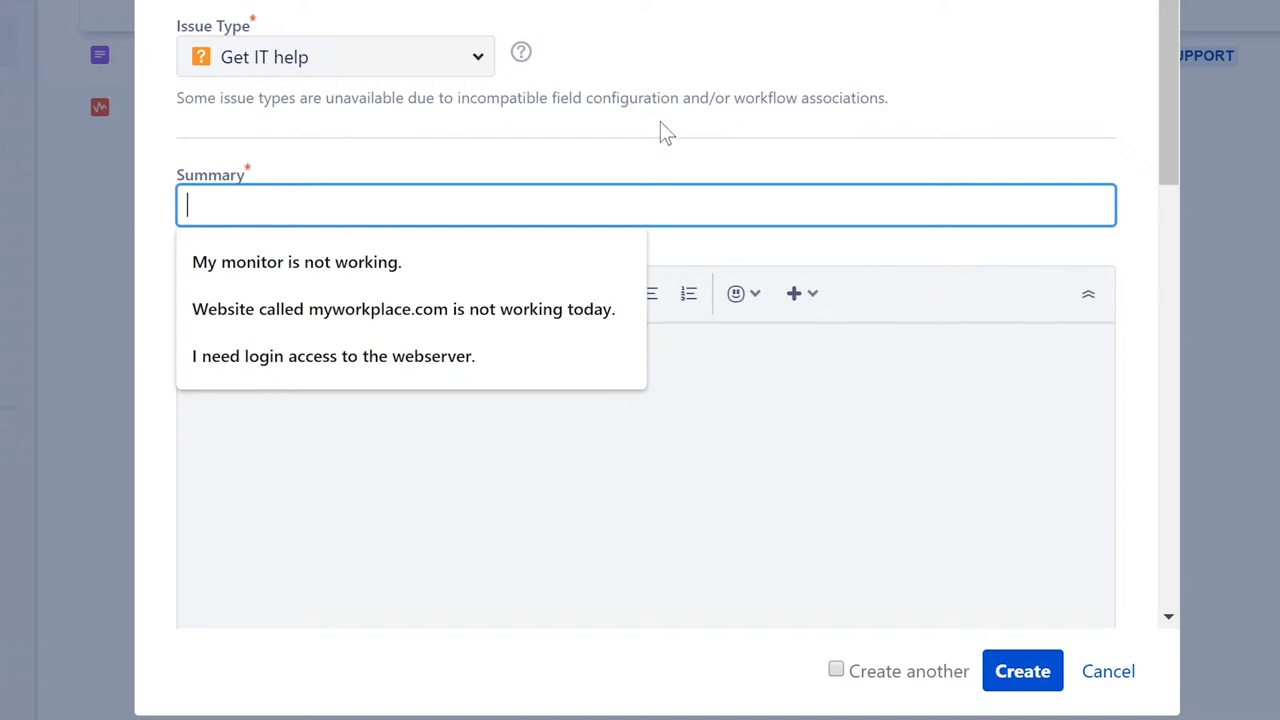
type("TEST")
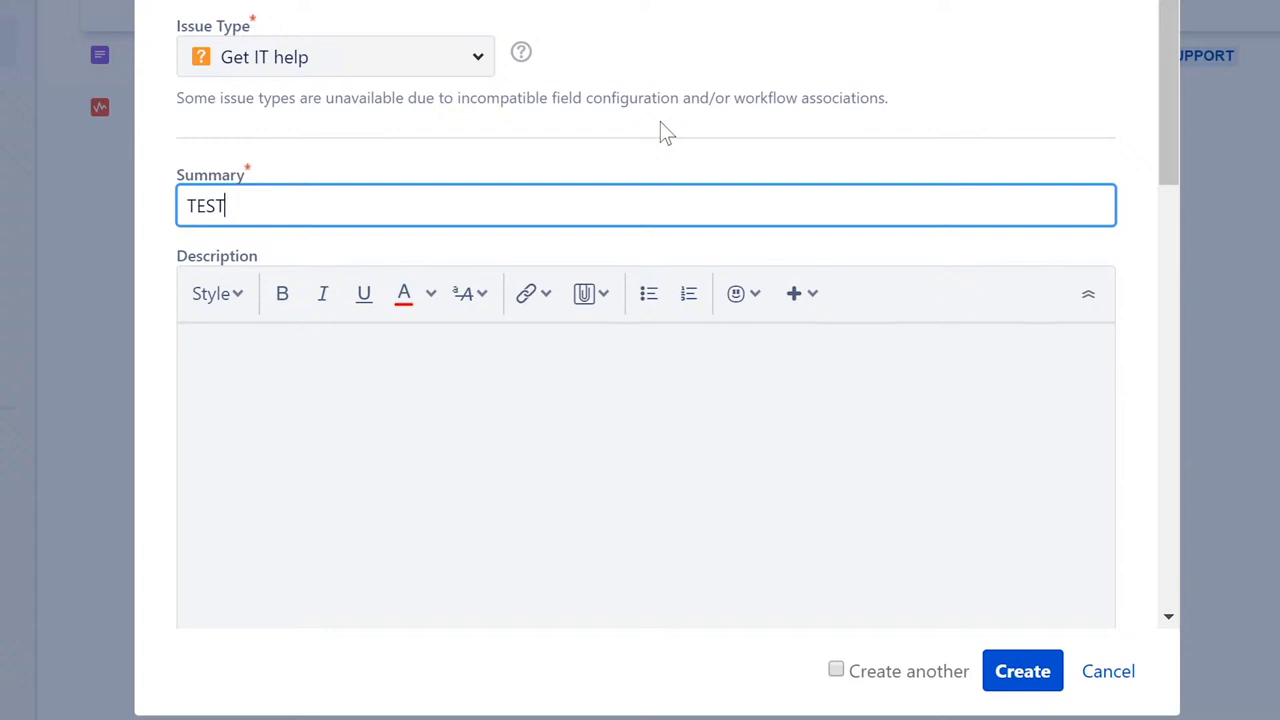
key("Tab")
type("TEST")
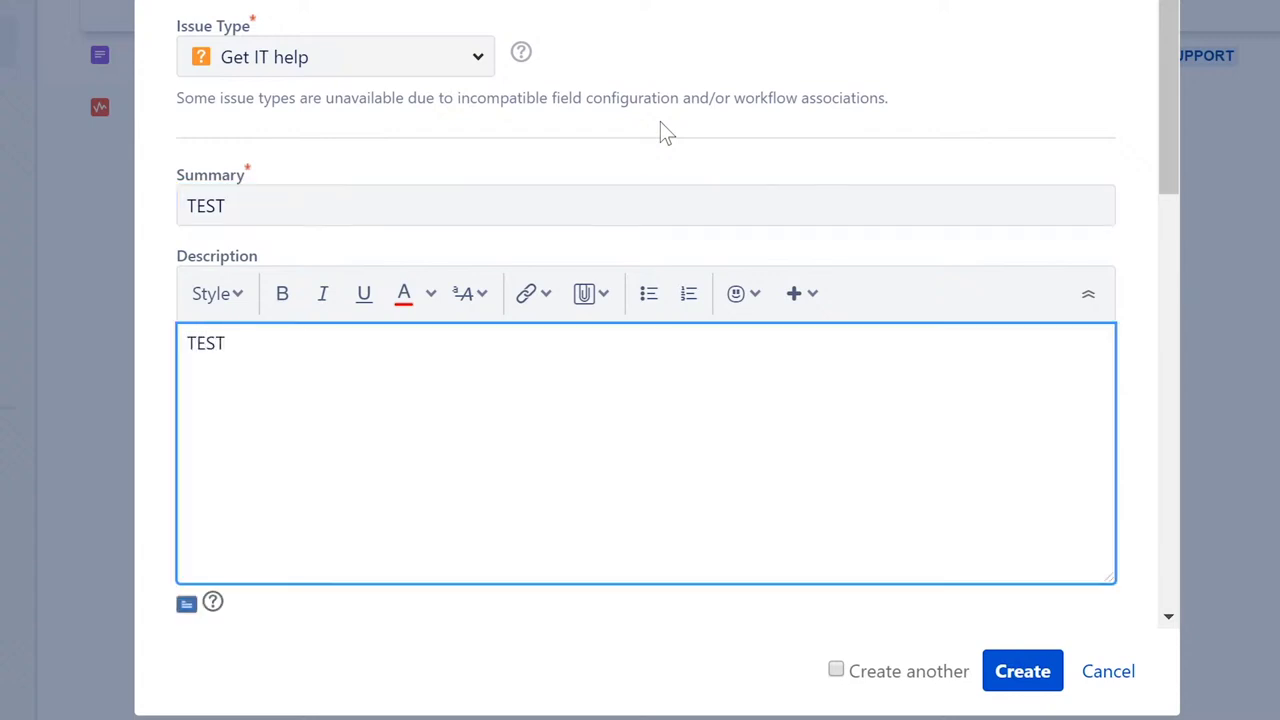
Set the component of the new issue to Active Directory
scroll(660, 121, "down", 2)
scroll(880, 430, "down", 2)
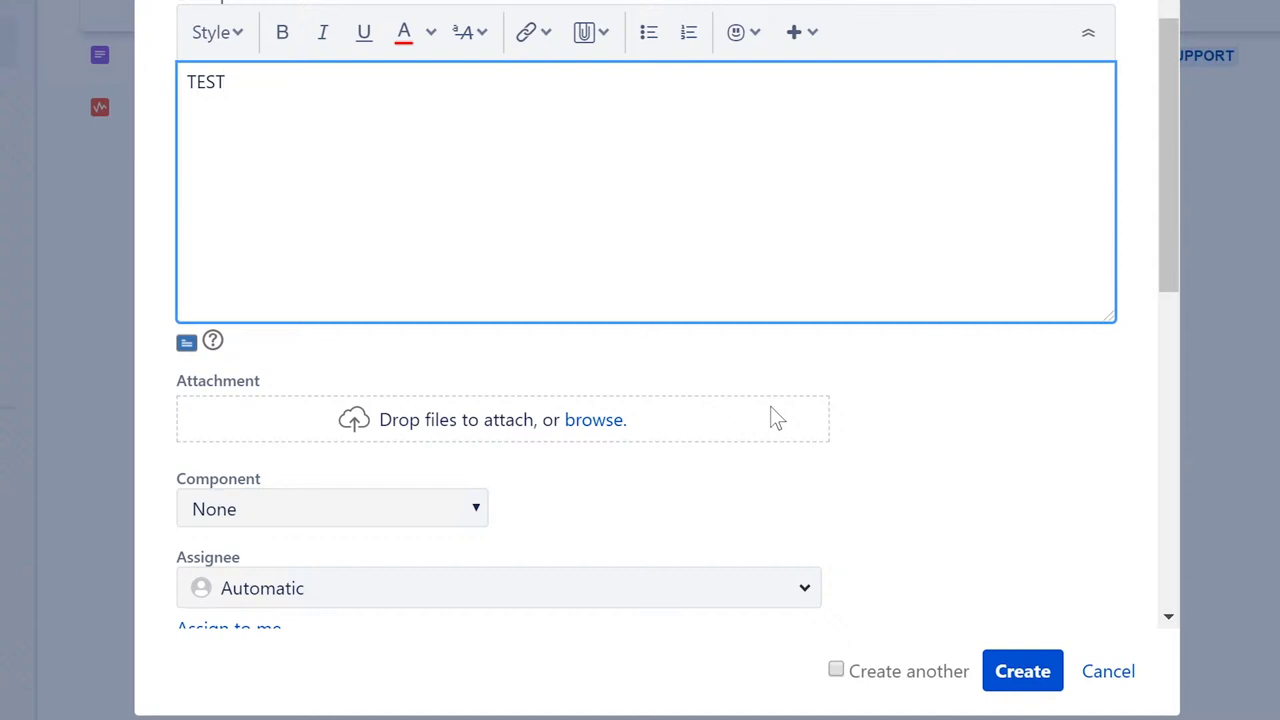
scroll(760, 396, "down", 2)
scroll(760, 404, "down", 2)
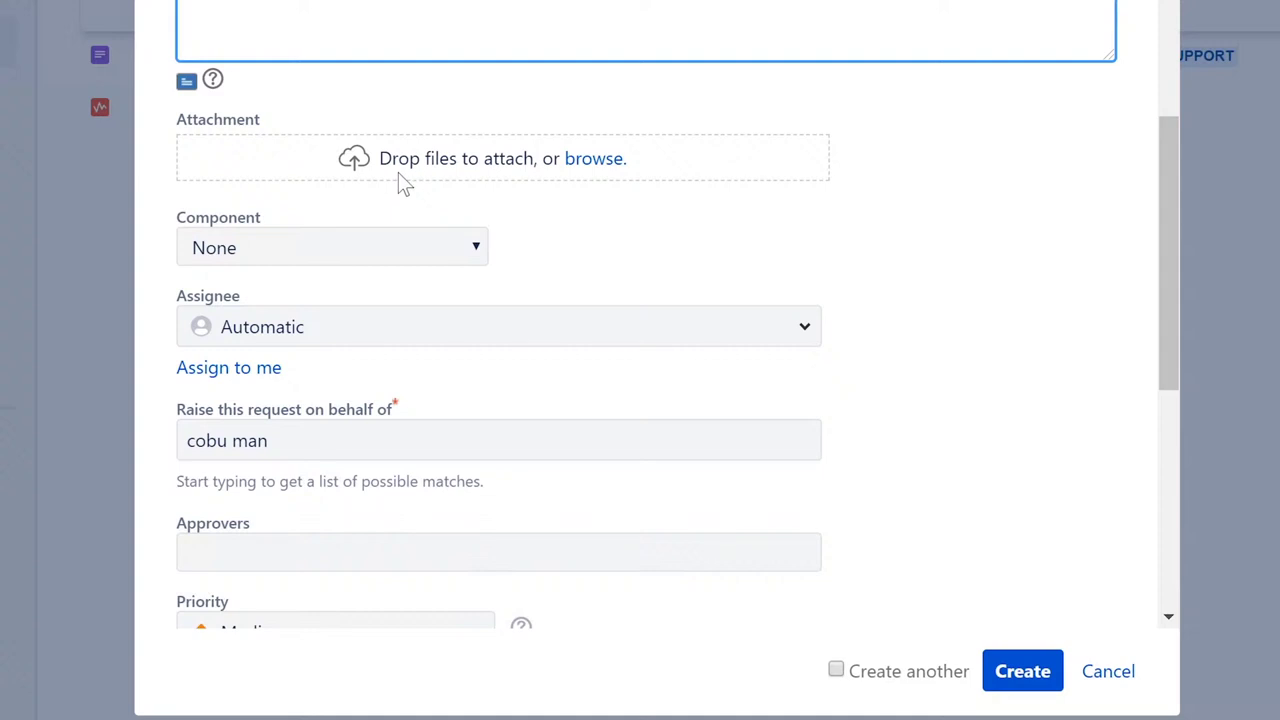
scroll(398, 180, "down", 1)
left_click(390, 117)
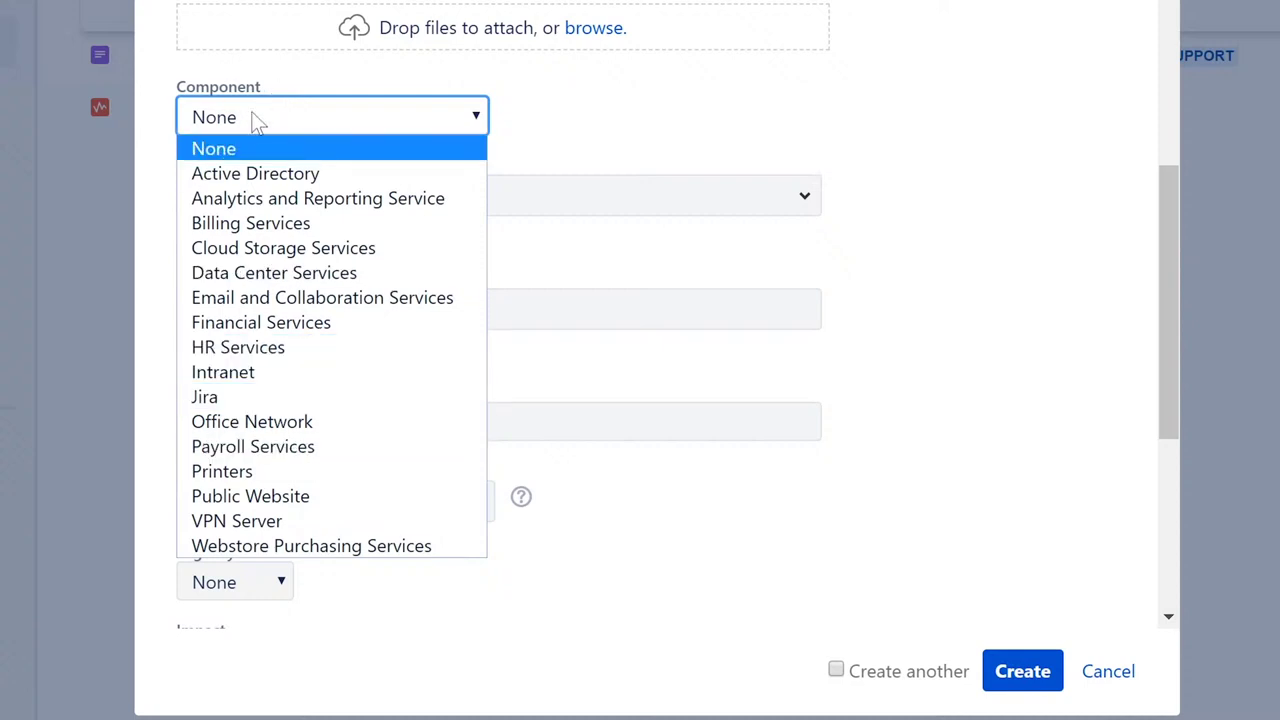
left_click(248, 175)
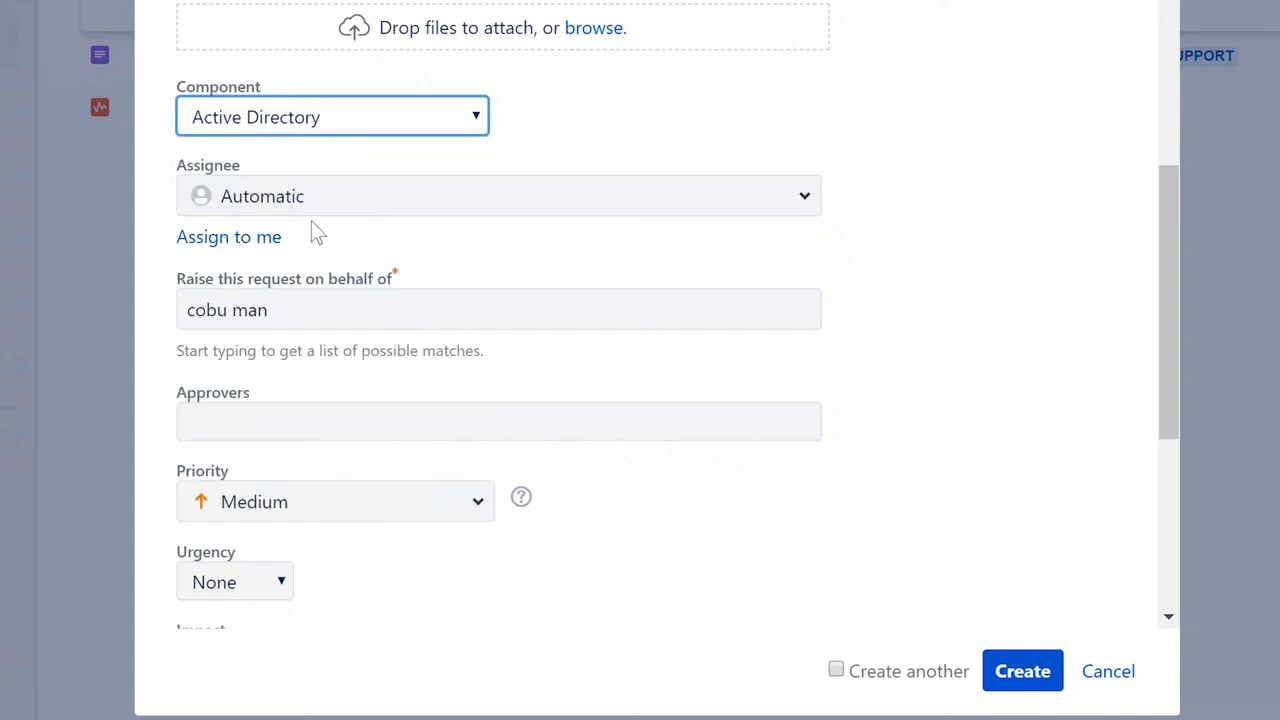
Raise the request on behalf of the other matching user, leaving the assignee on Automatic
key("Tab")
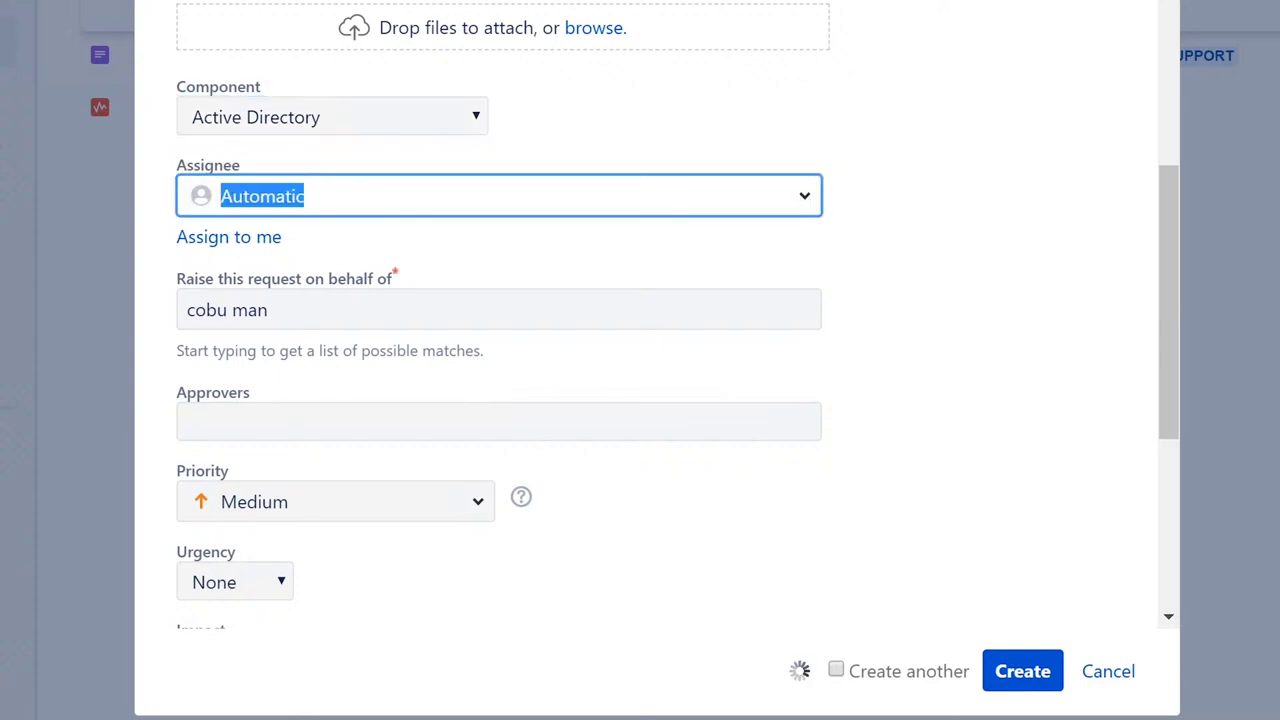
left_click(970, 146)
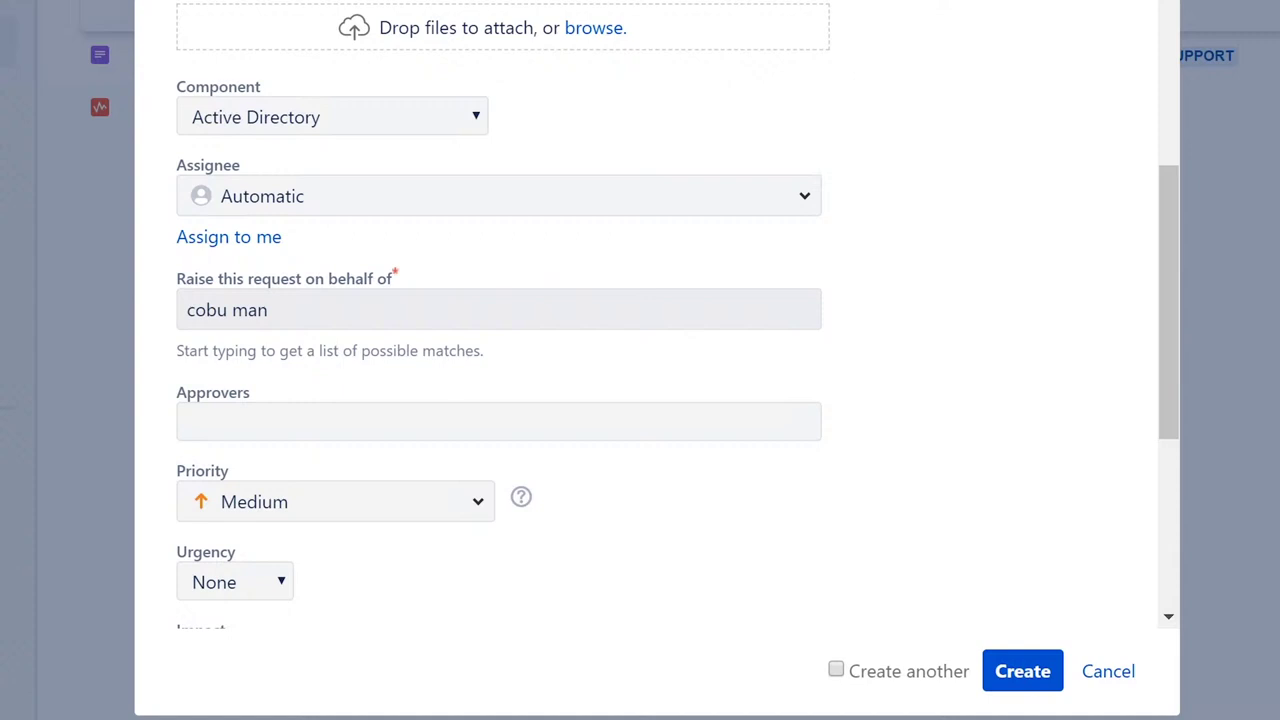
left_click(300, 310)
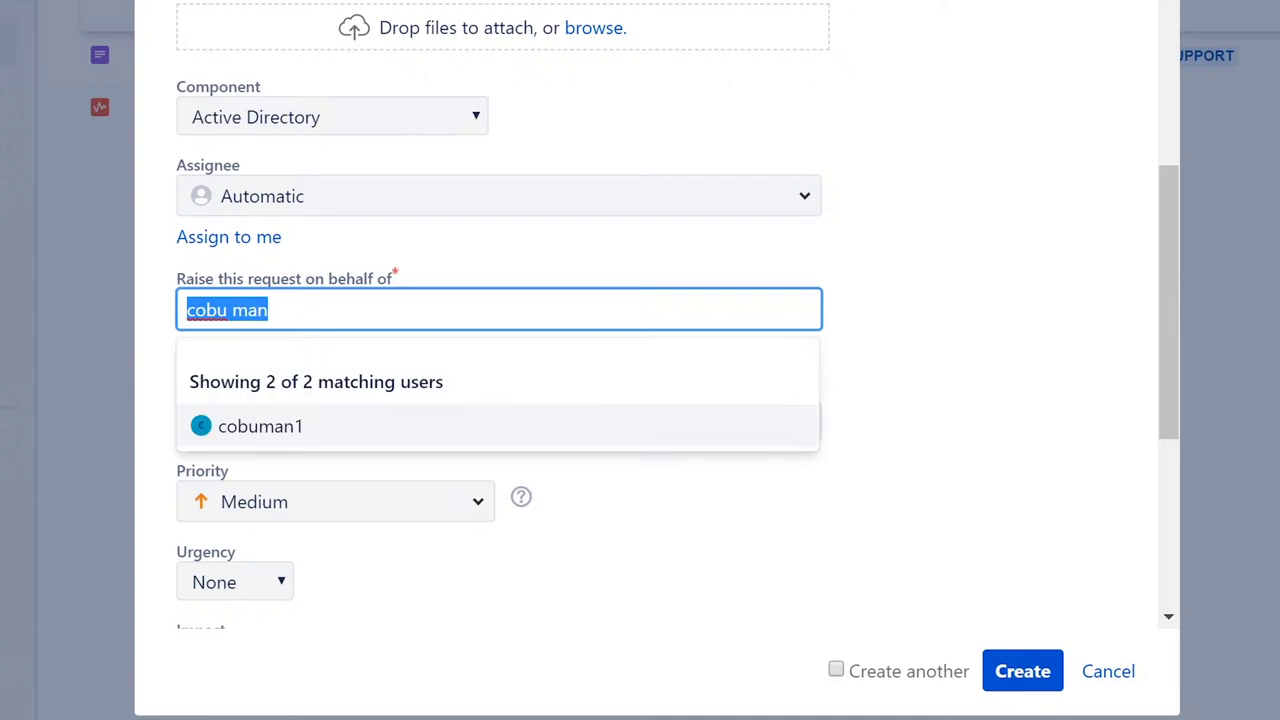
left_click(283, 440)
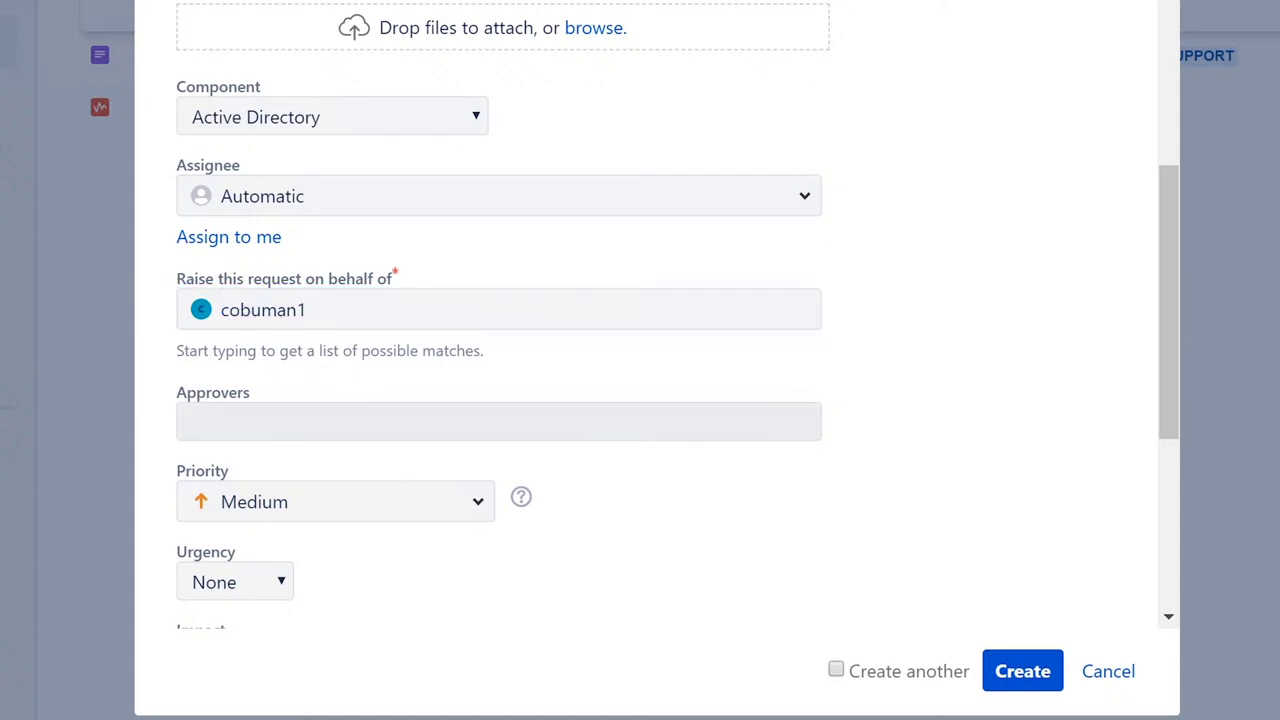
Leave the approvers empty and set the new issue's priority to Highest
scroll(1160, 190, "down", 1)
scroll(1155, 235, "down", 3)
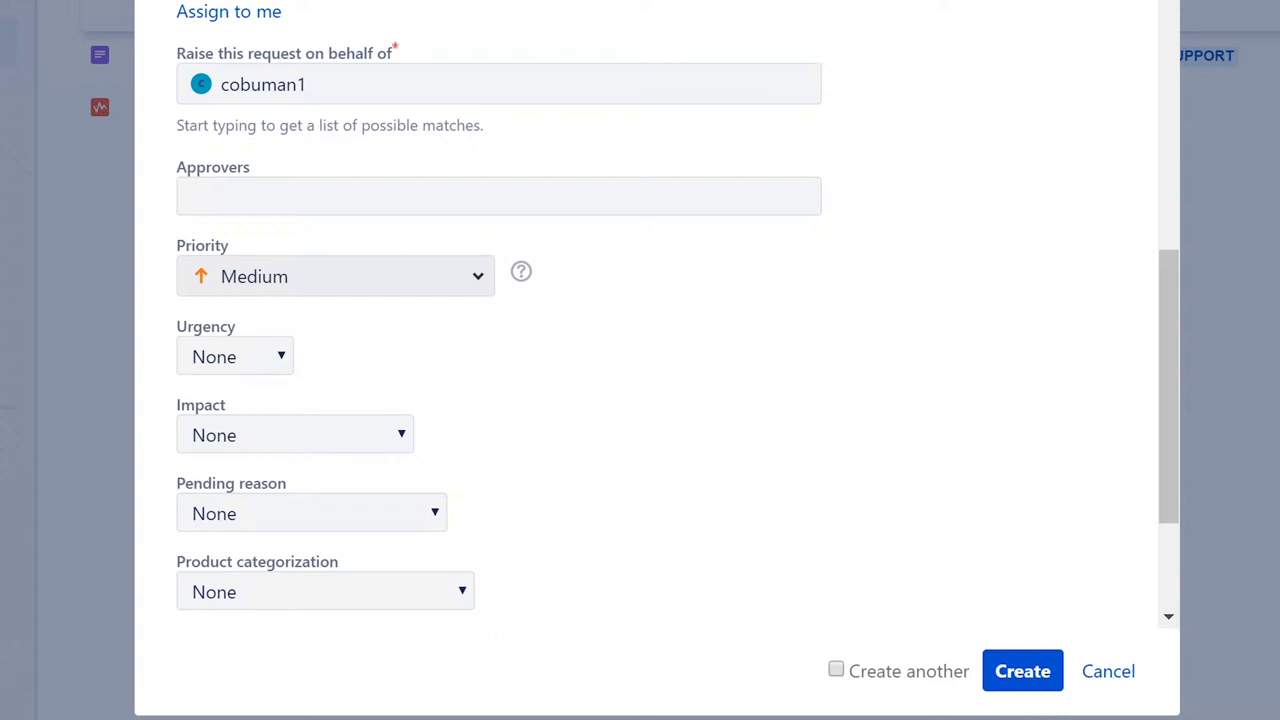
left_click(498, 196)
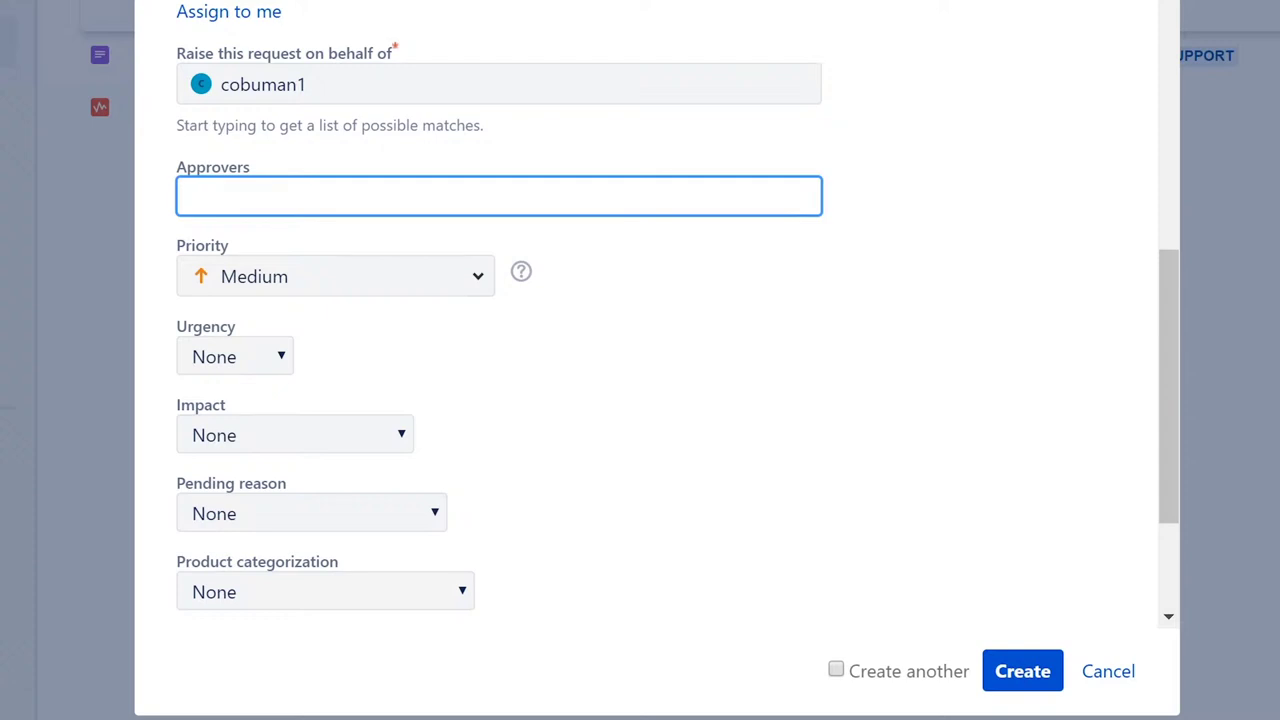
left_click(609, 310)
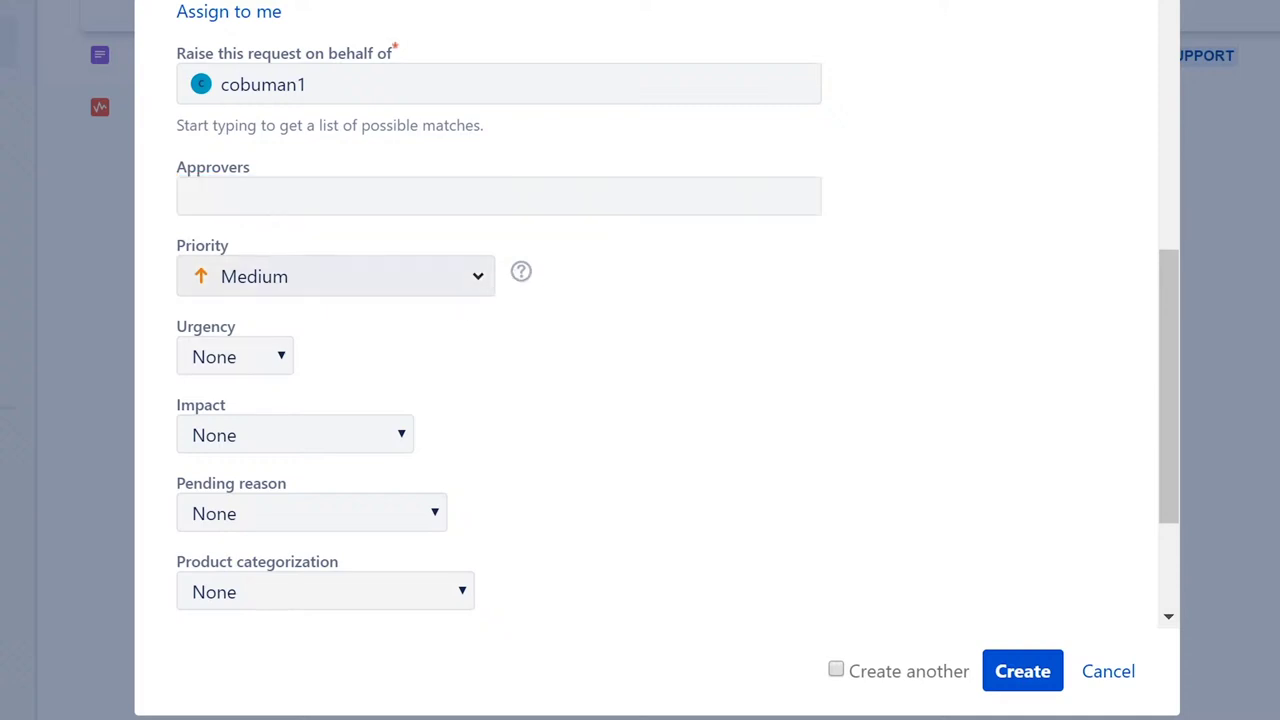
key("Tab")
key("Down")
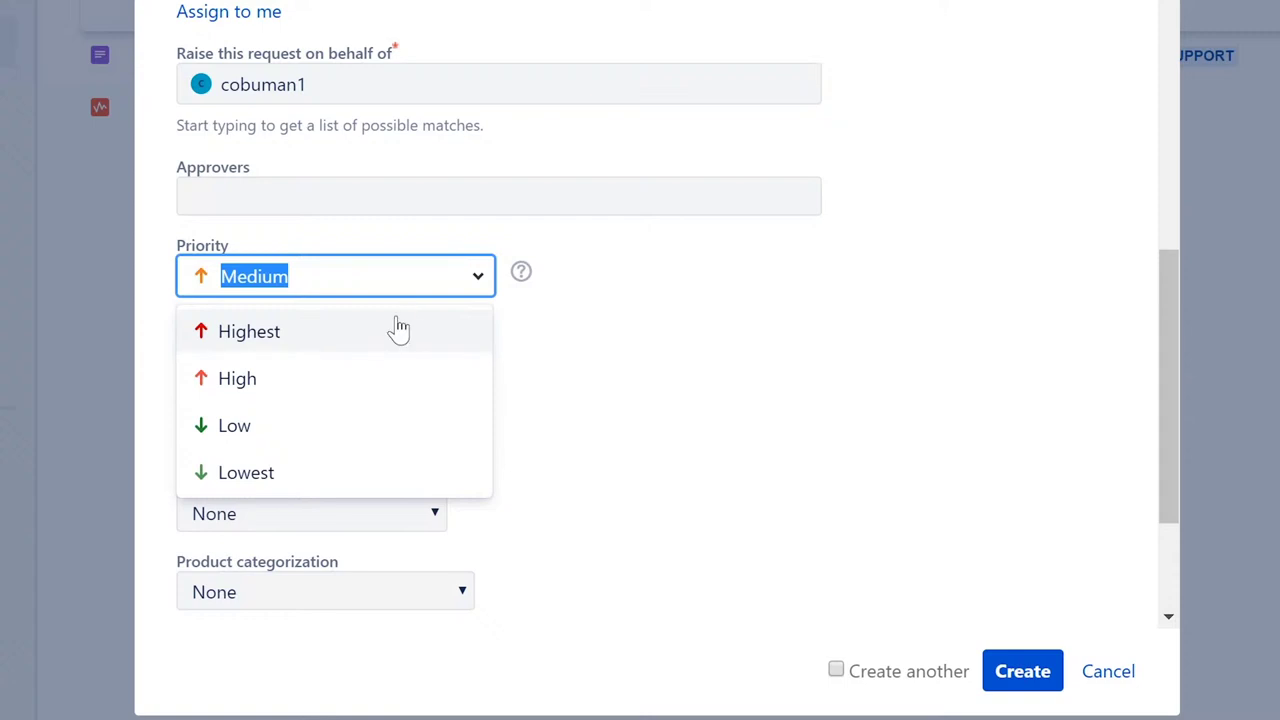
left_click(275, 340)
left_click(486, 360)
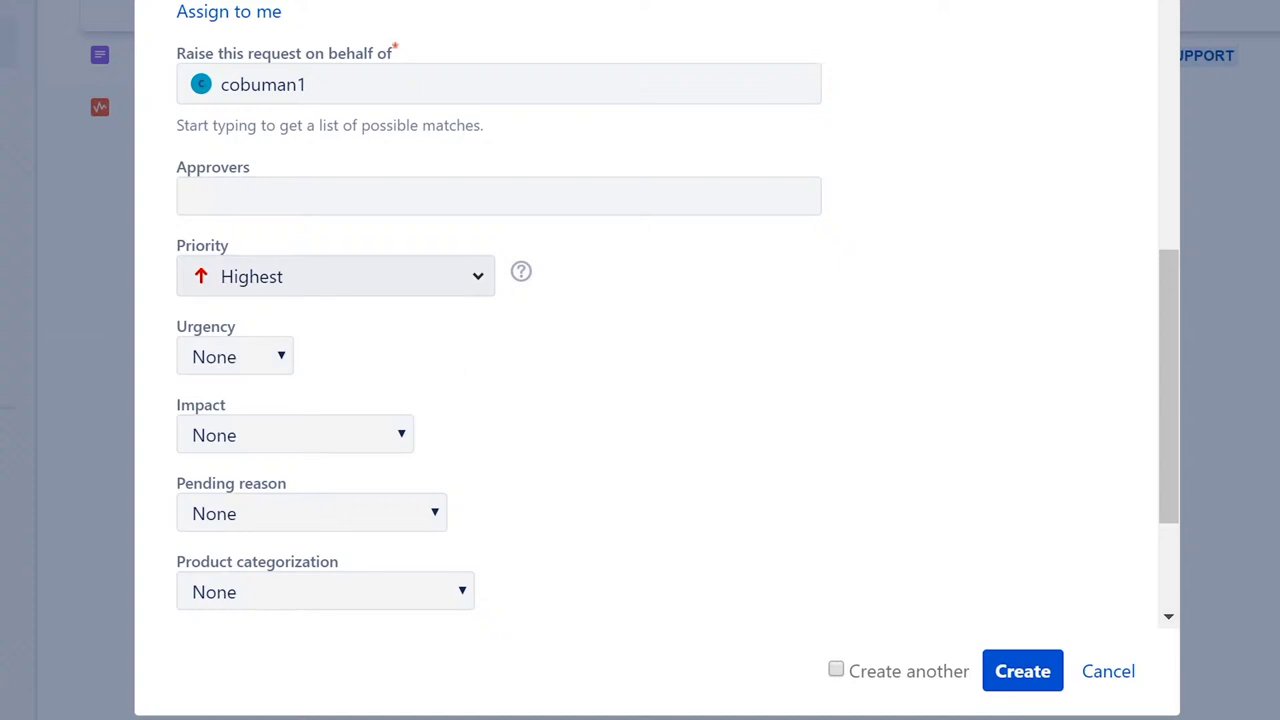
left_click(335, 276)
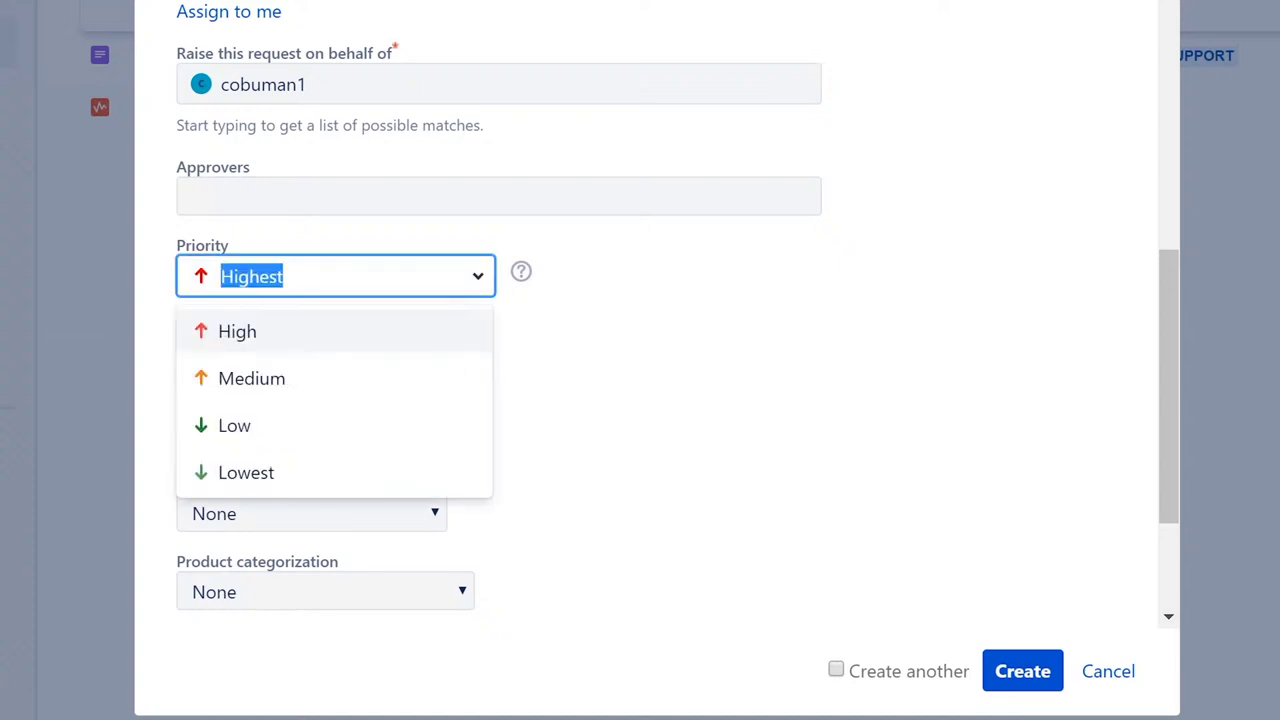
left_click(615, 367)
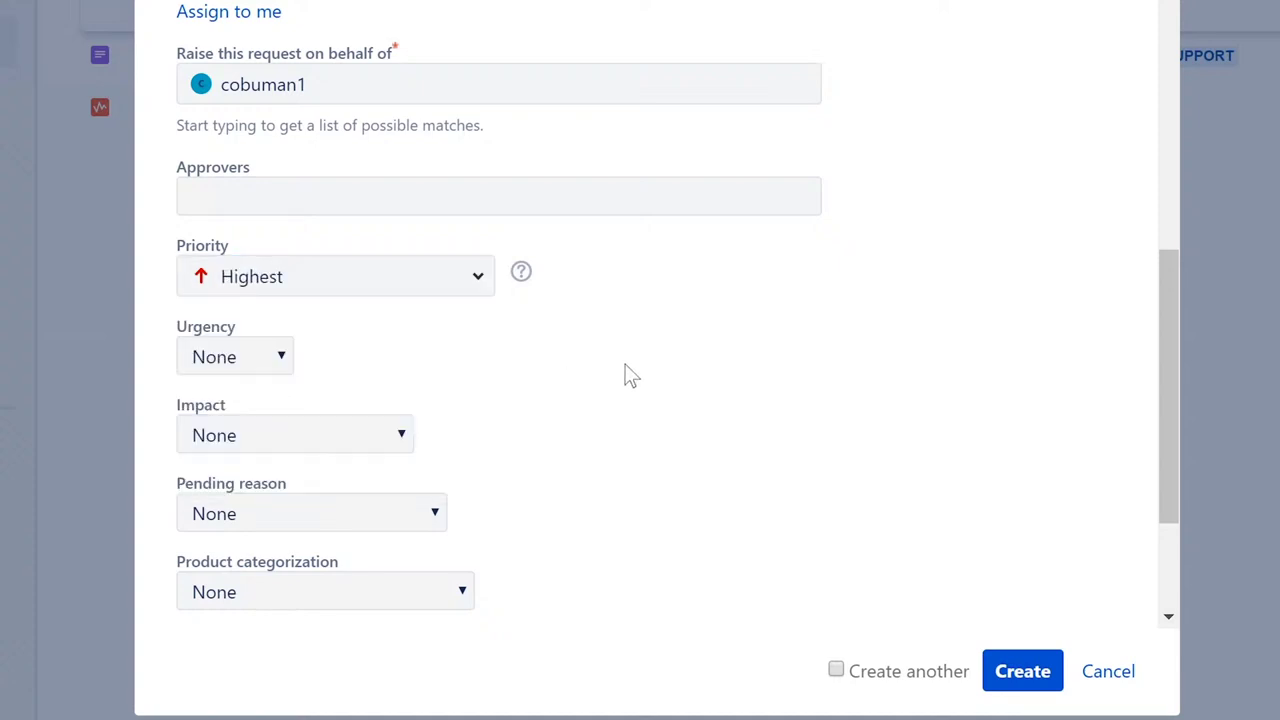
Set the new issue's urgency to Critical and its impact to Extensive / Widespread
left_click(257, 368)
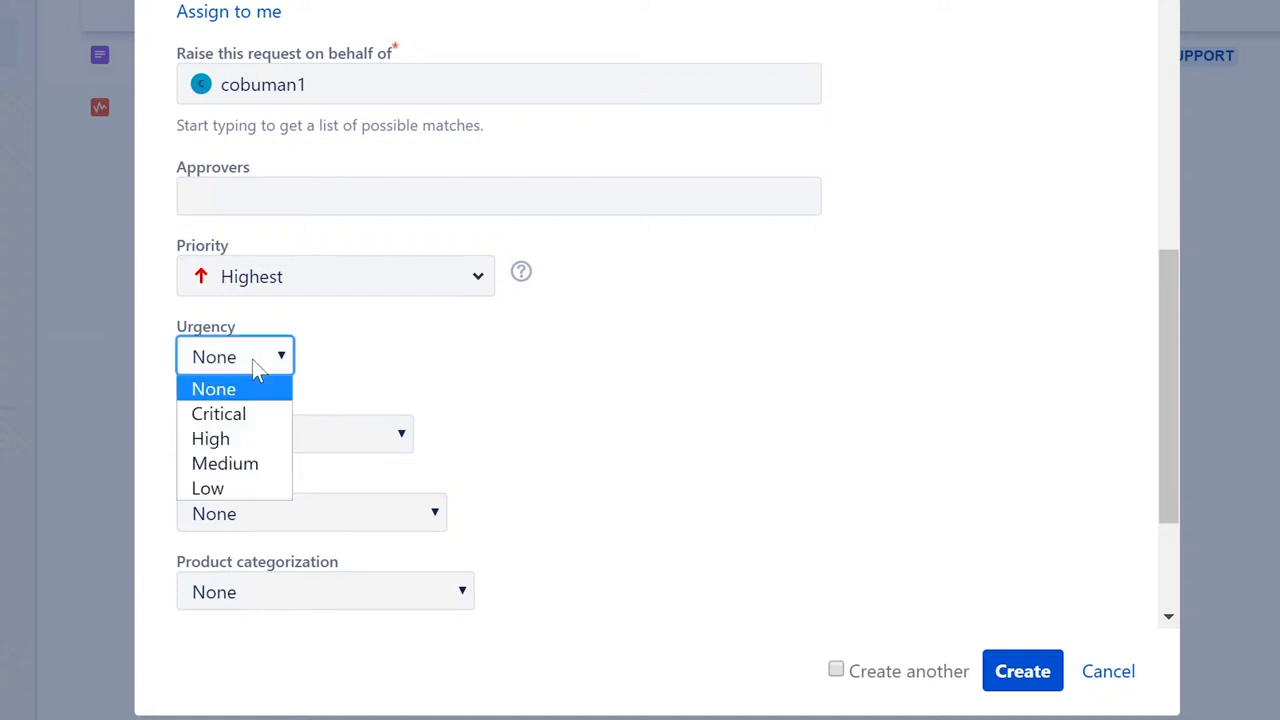
left_click(237, 422)
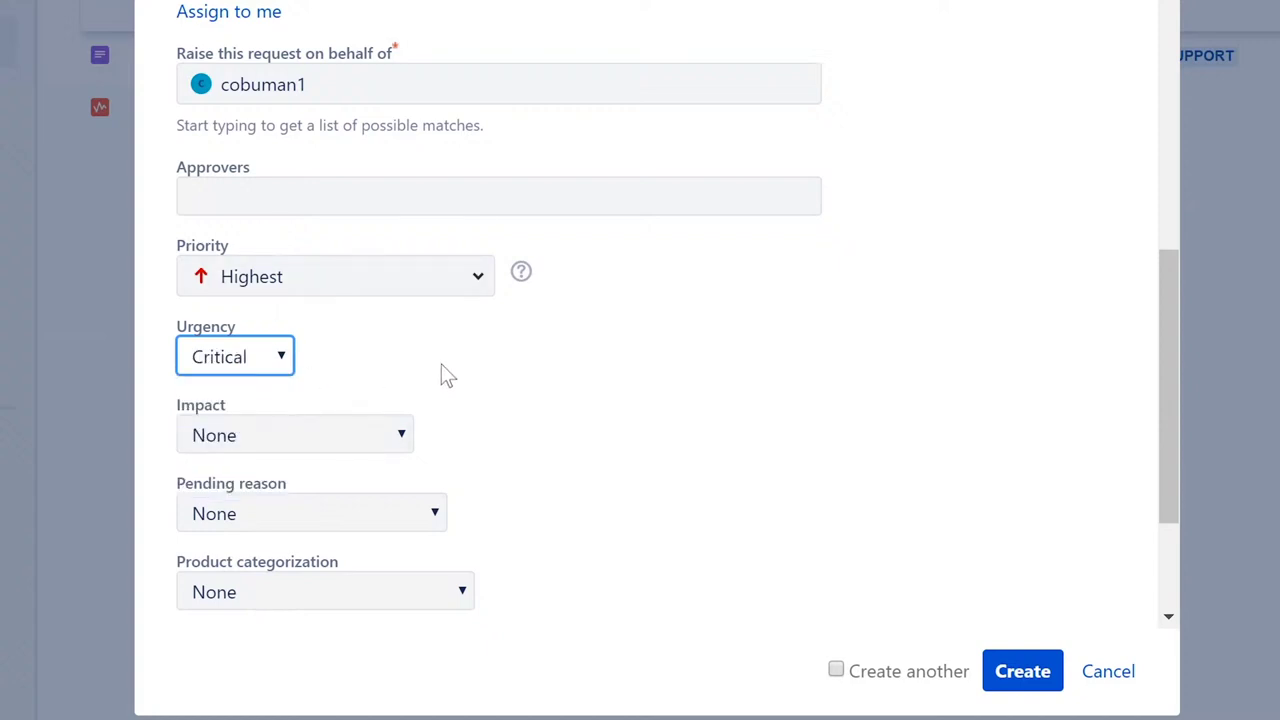
scroll(463, 368, "down", 1)
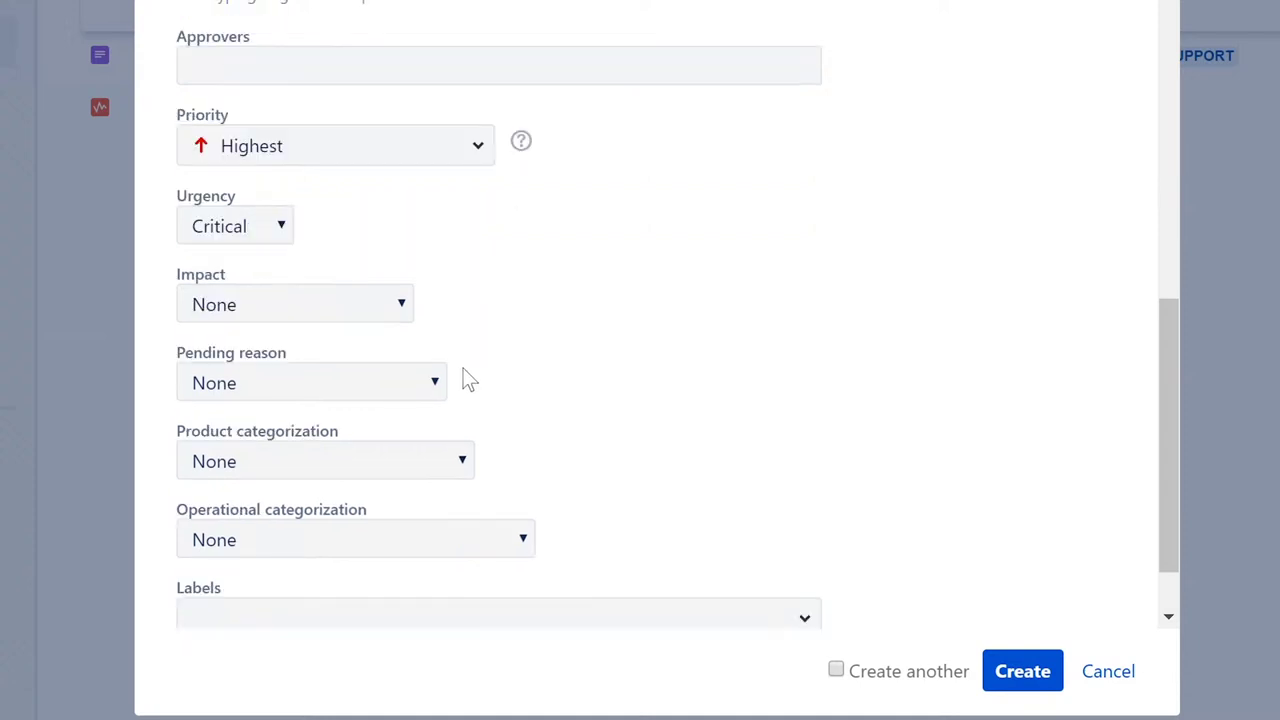
left_click(286, 310)
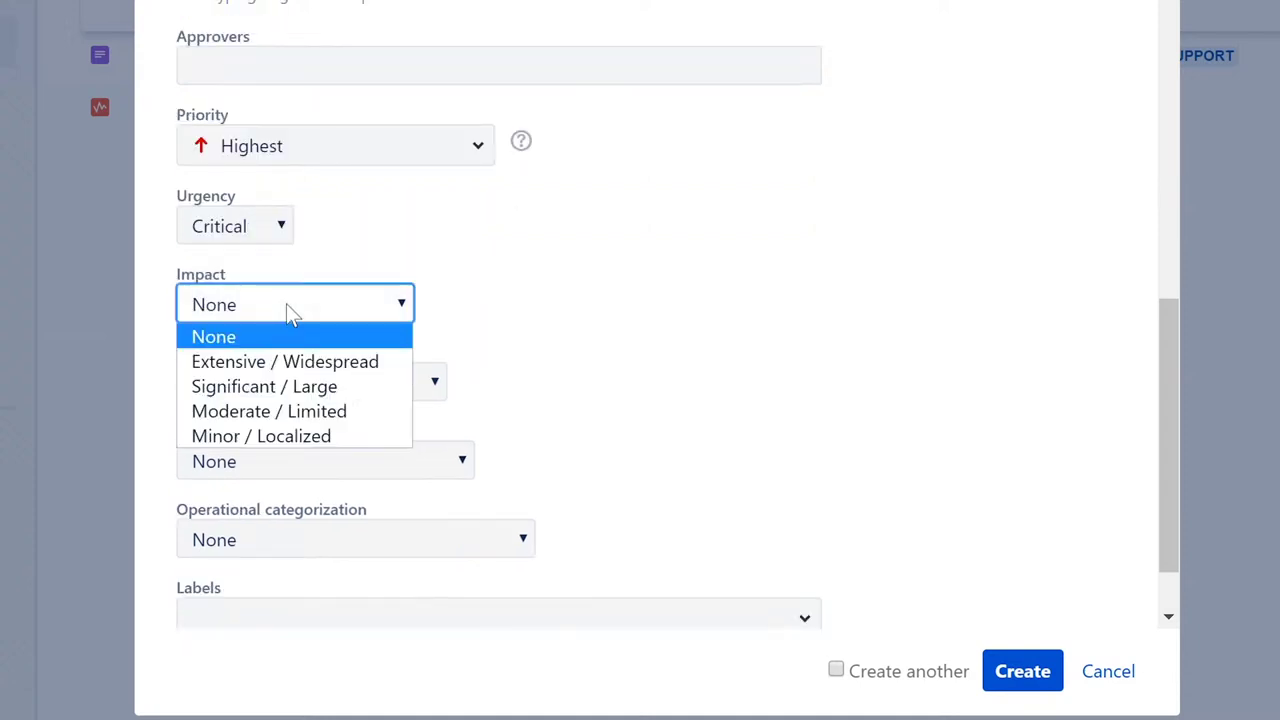
left_click(299, 364)
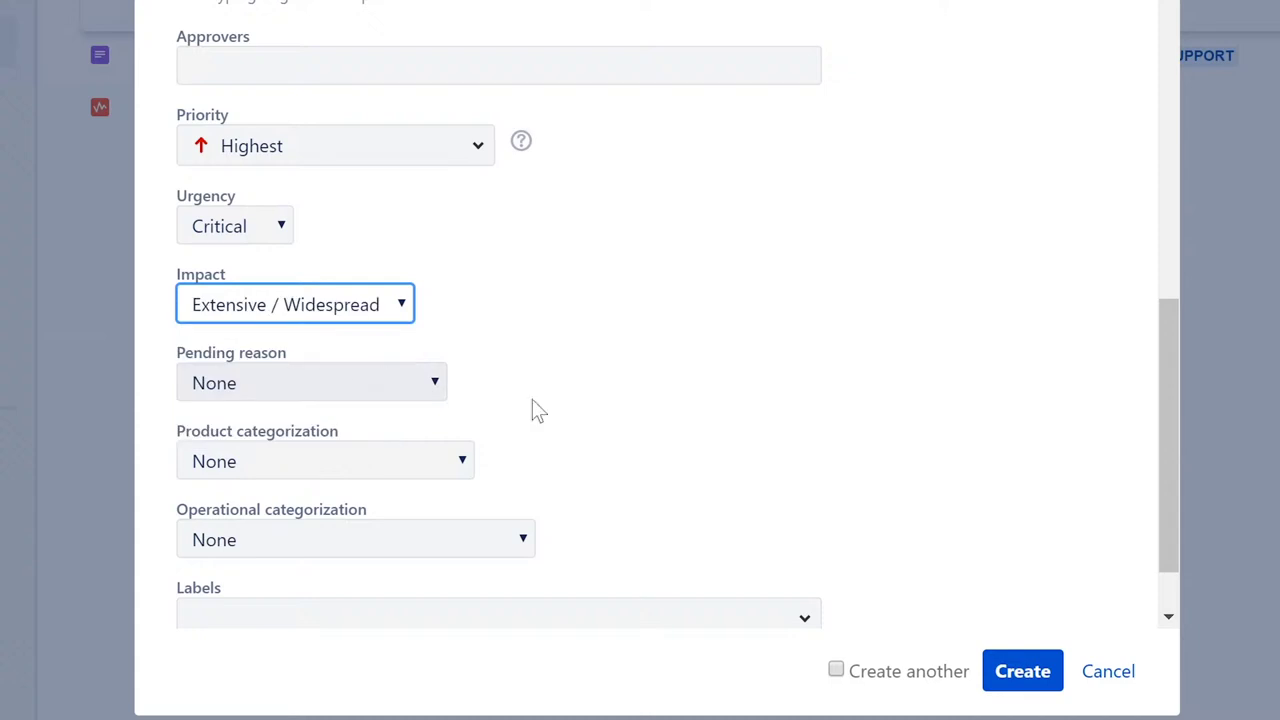
left_click(300, 305)
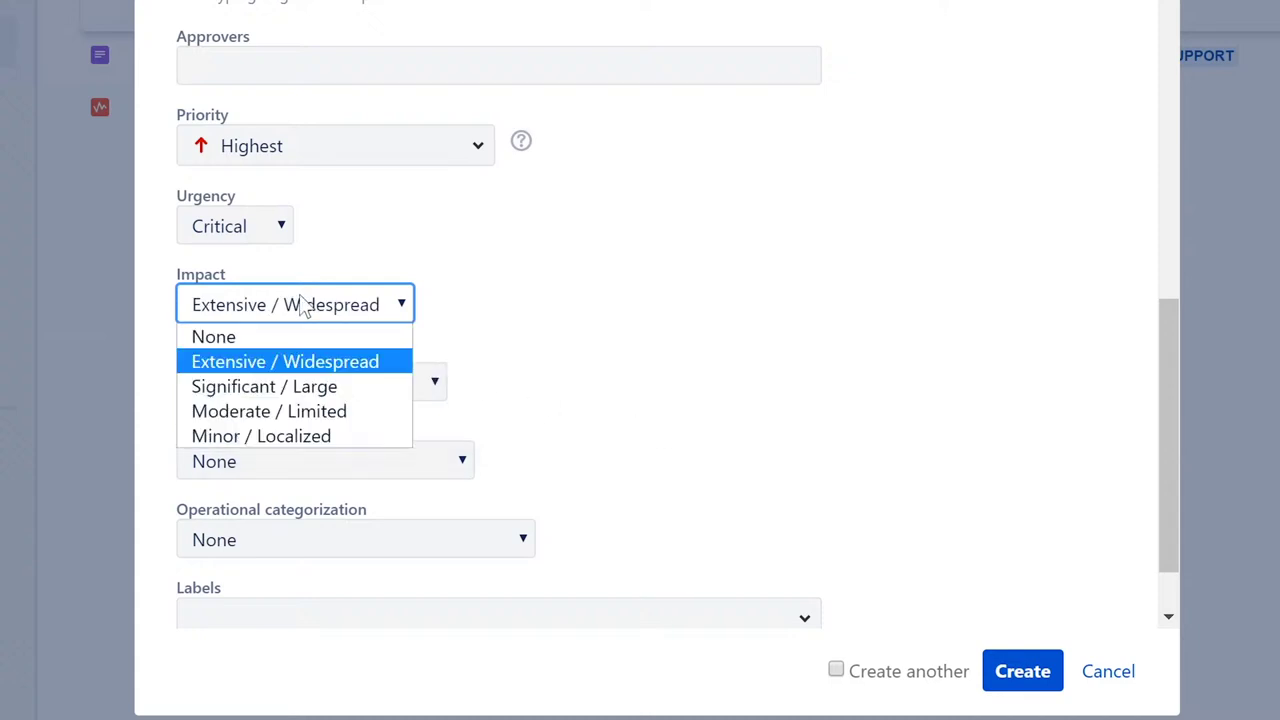
key("Tab")
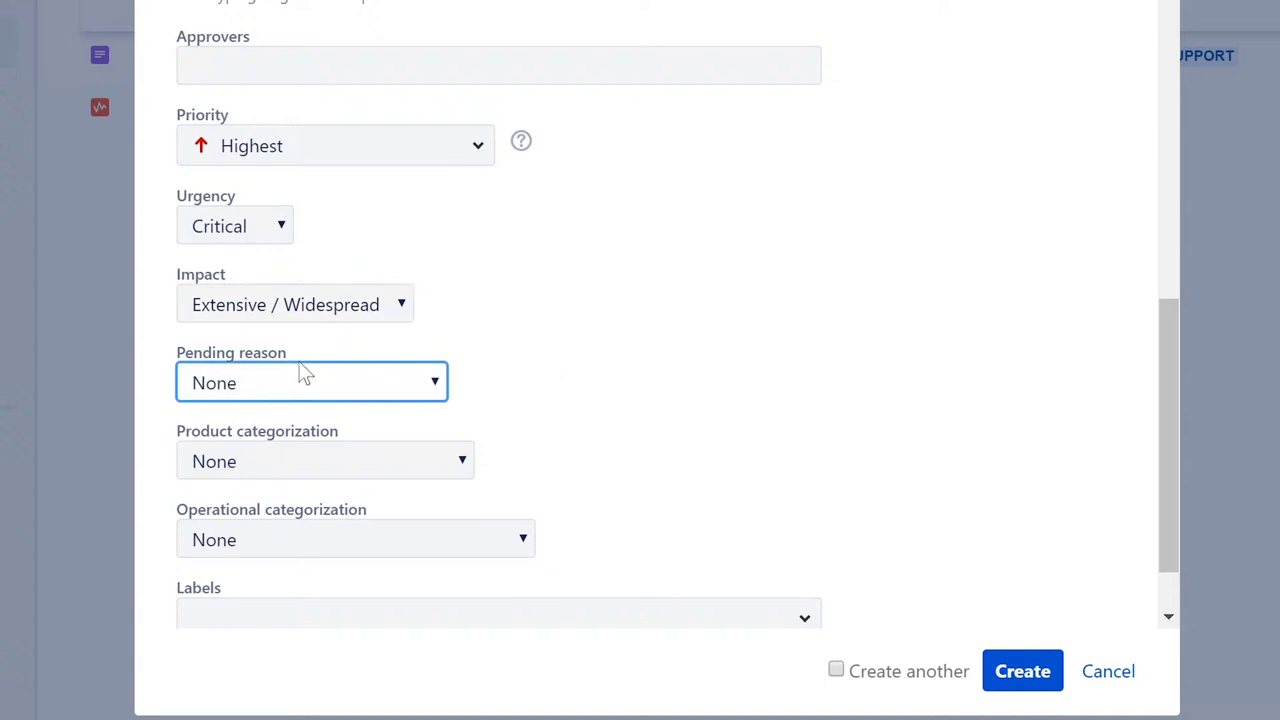
Review the available pending reasons and product categorizations, leaving both fields set to None
left_click(316, 388)
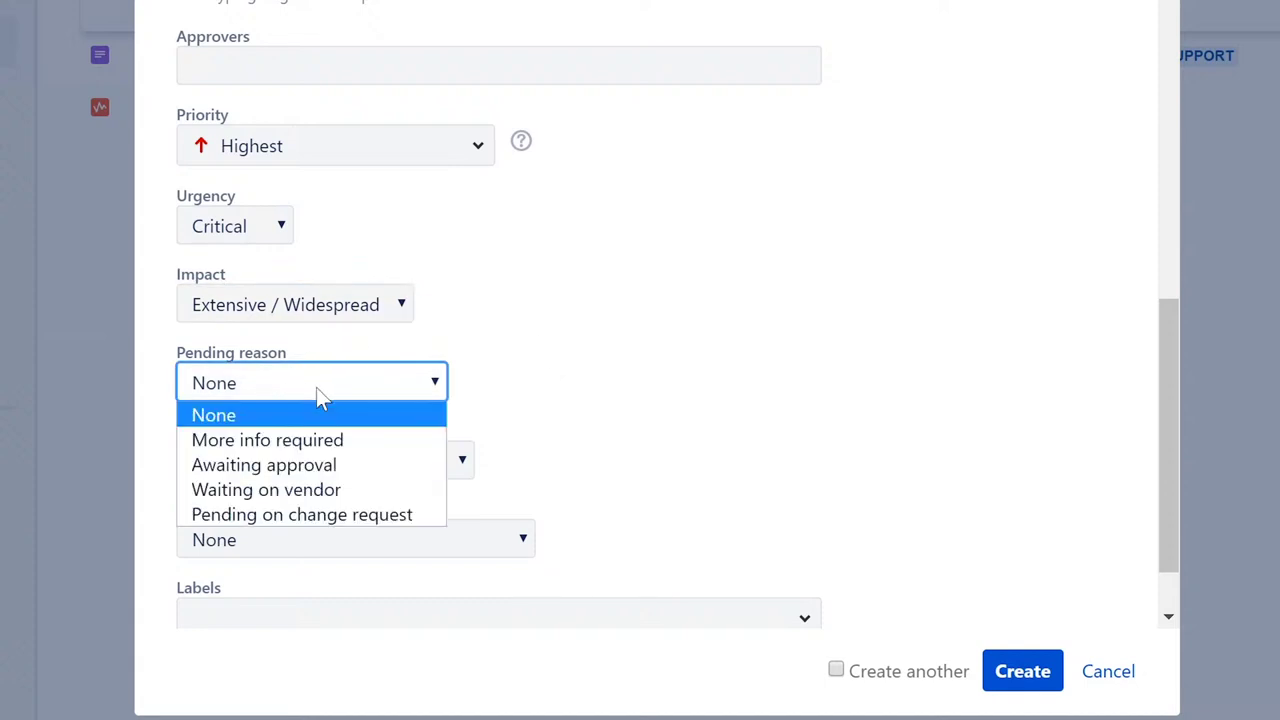
left_click(548, 350)
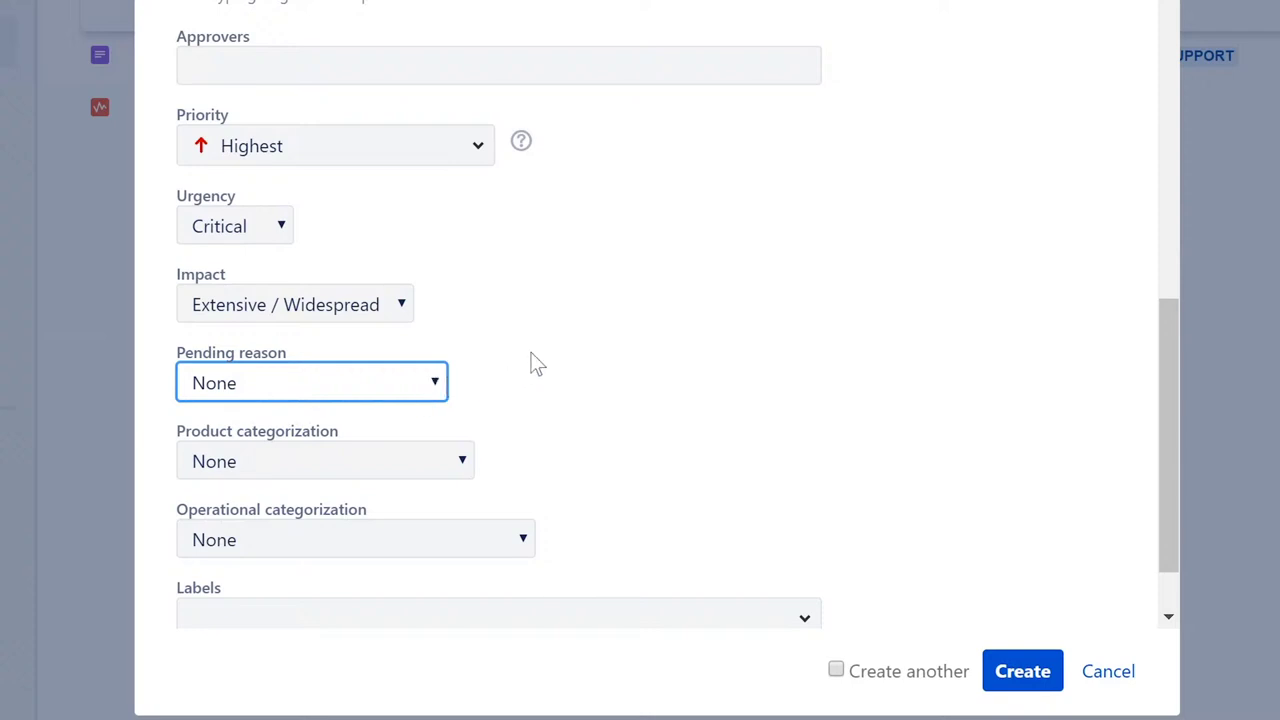
scroll(535, 367, "down", 2)
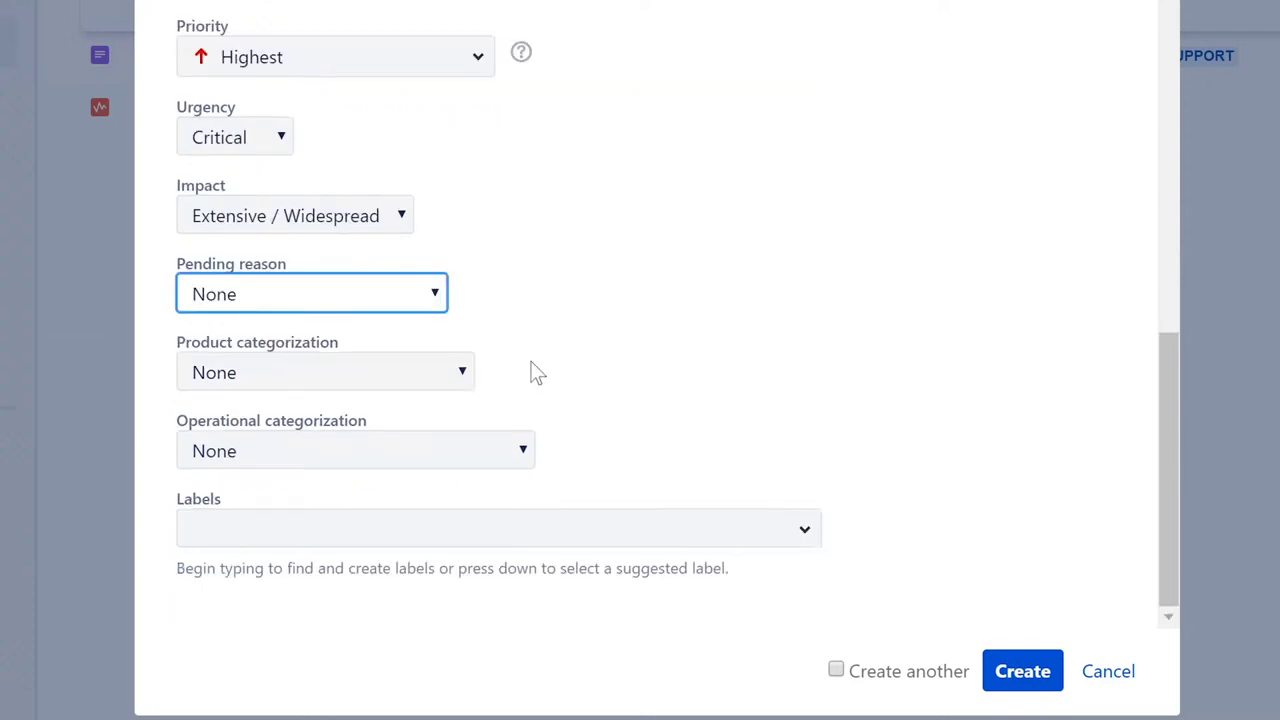
left_click(288, 373)
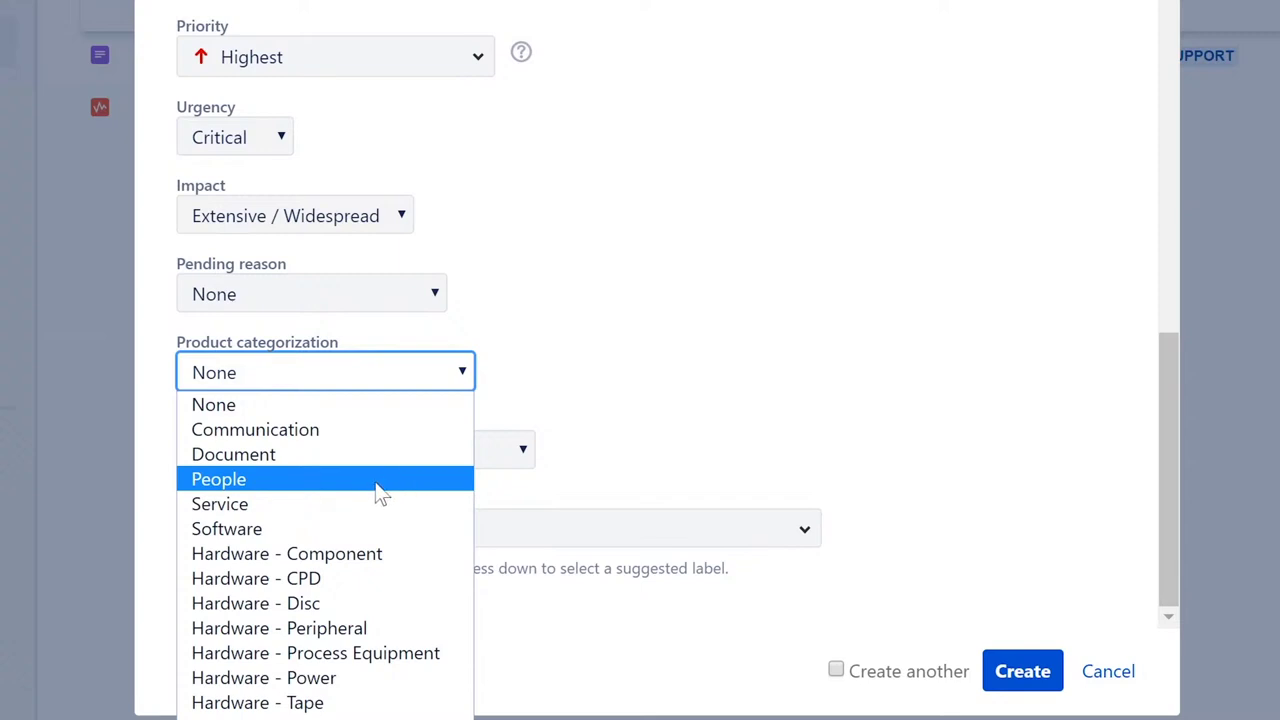
left_click(557, 384)
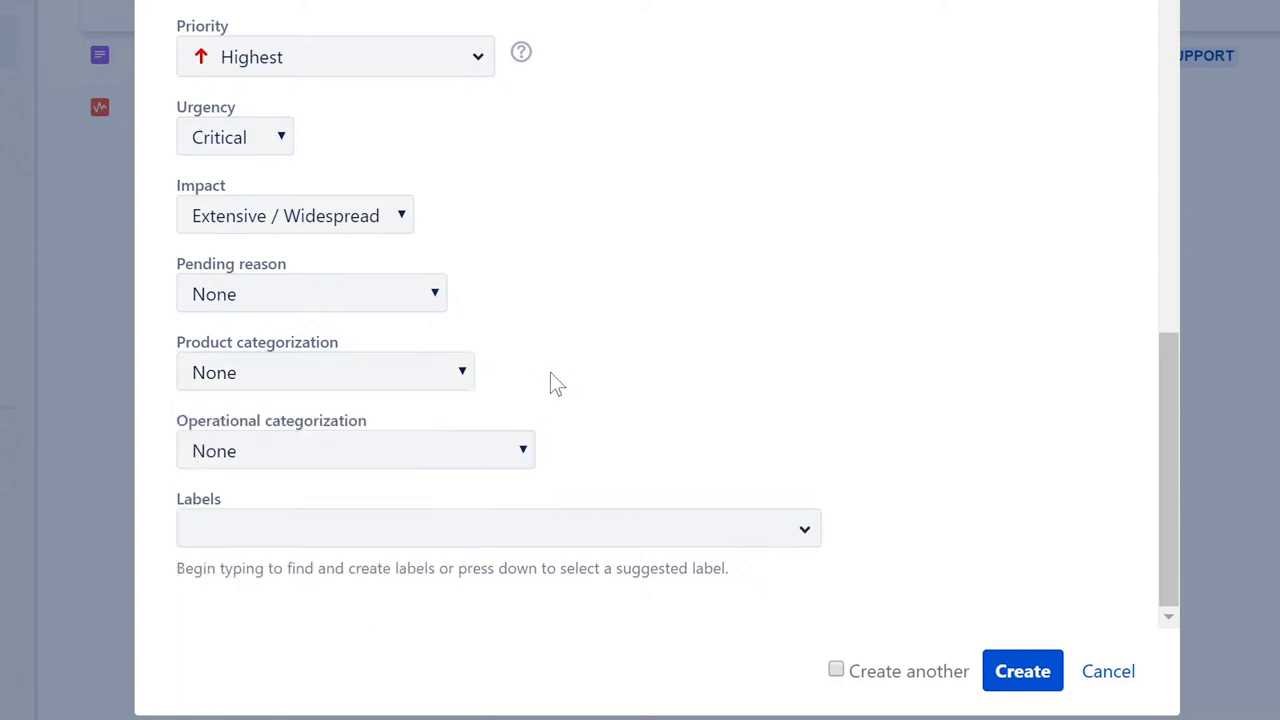
Set the operational categorization of the new issue to Connectivity
left_click(497, 455)
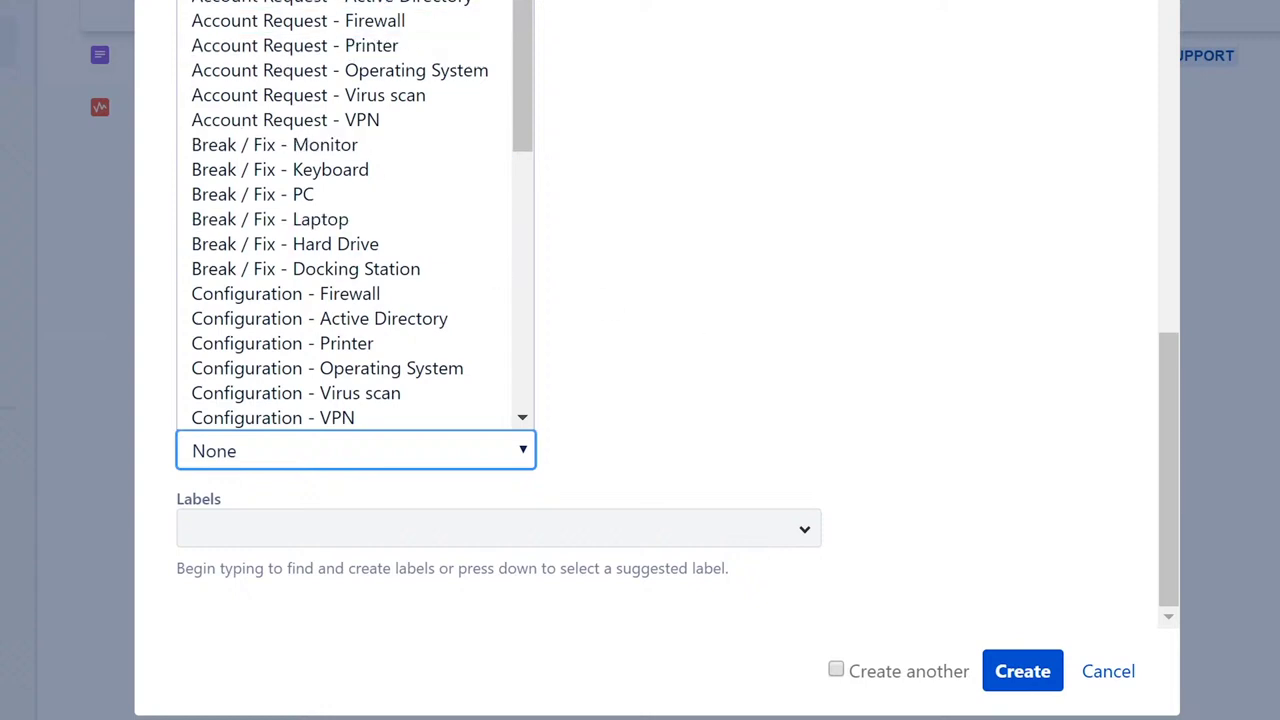
left_click(363, 166)
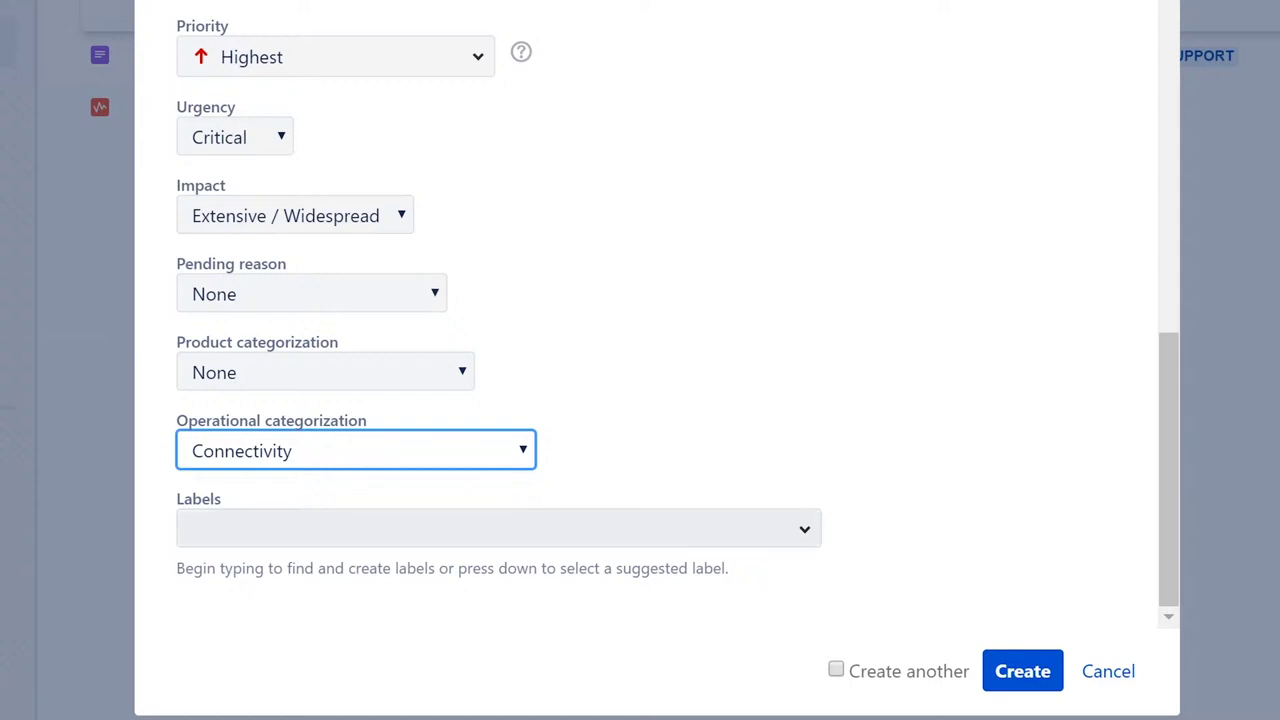
left_click(657, 369)
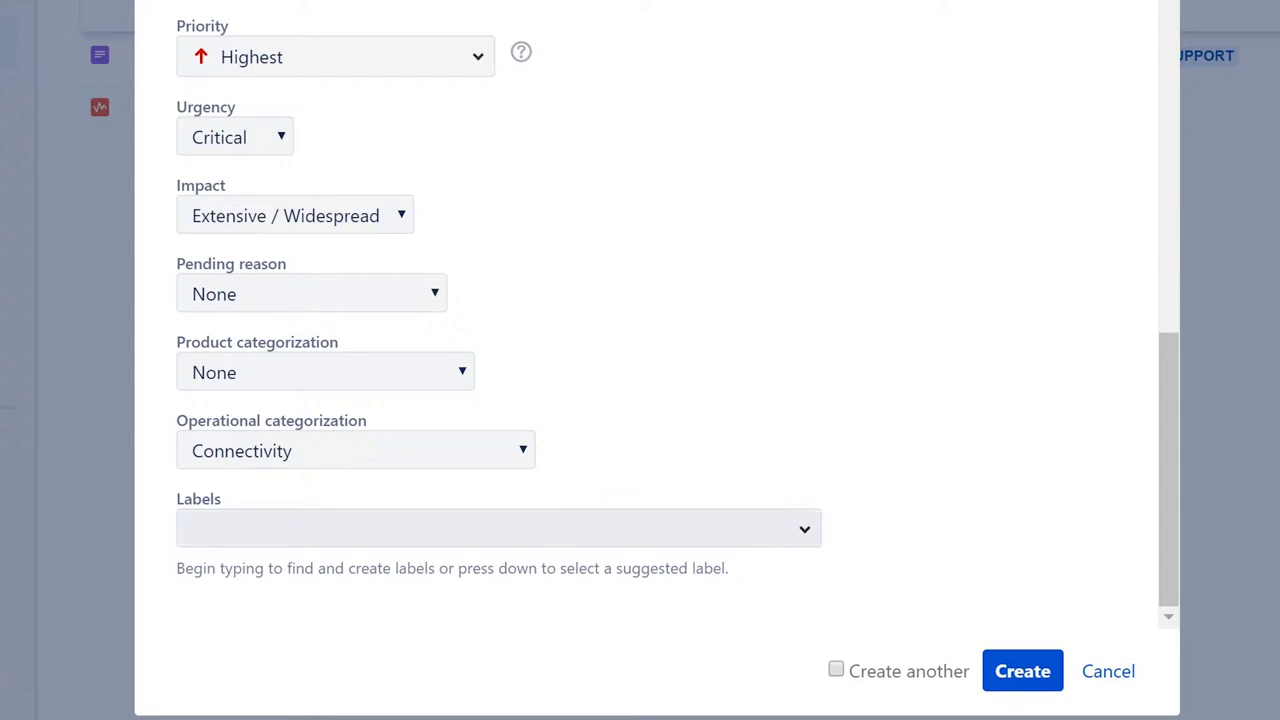
Check the suggested labels without choosing one and create the issue
left_click(499, 528)
left_click(802, 529)
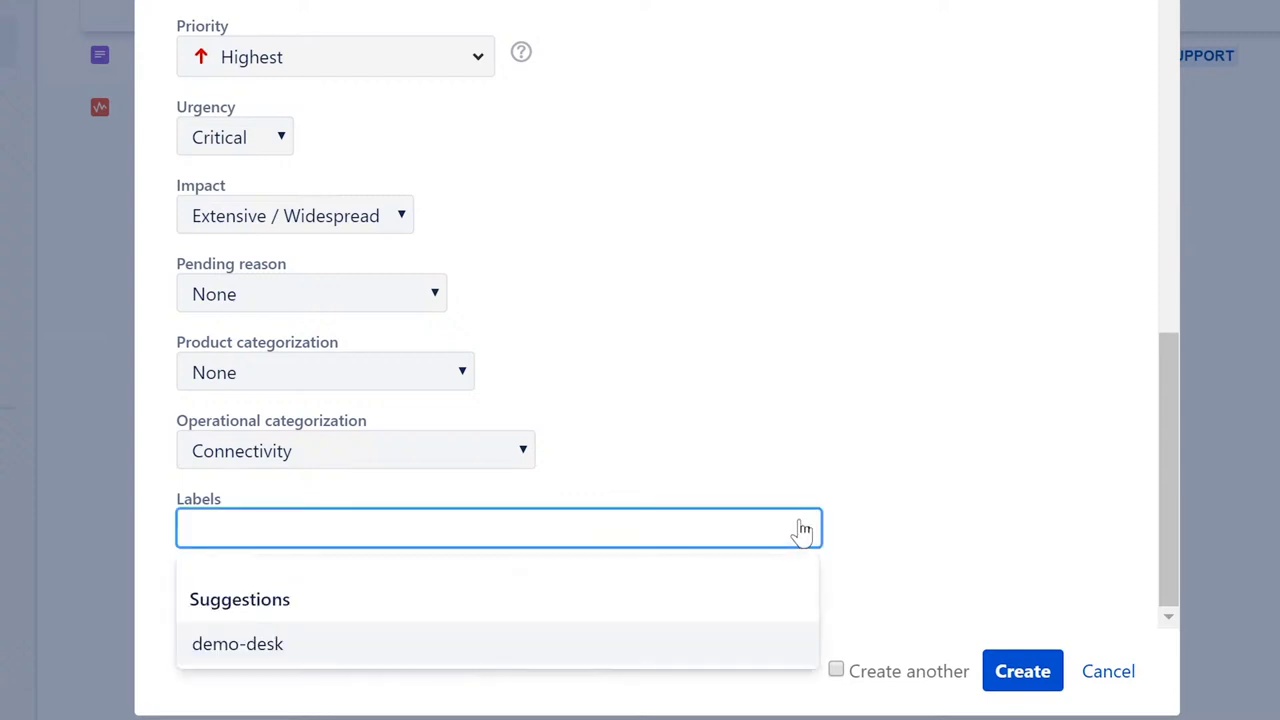
left_click(885, 443)
left_click(1022, 681)
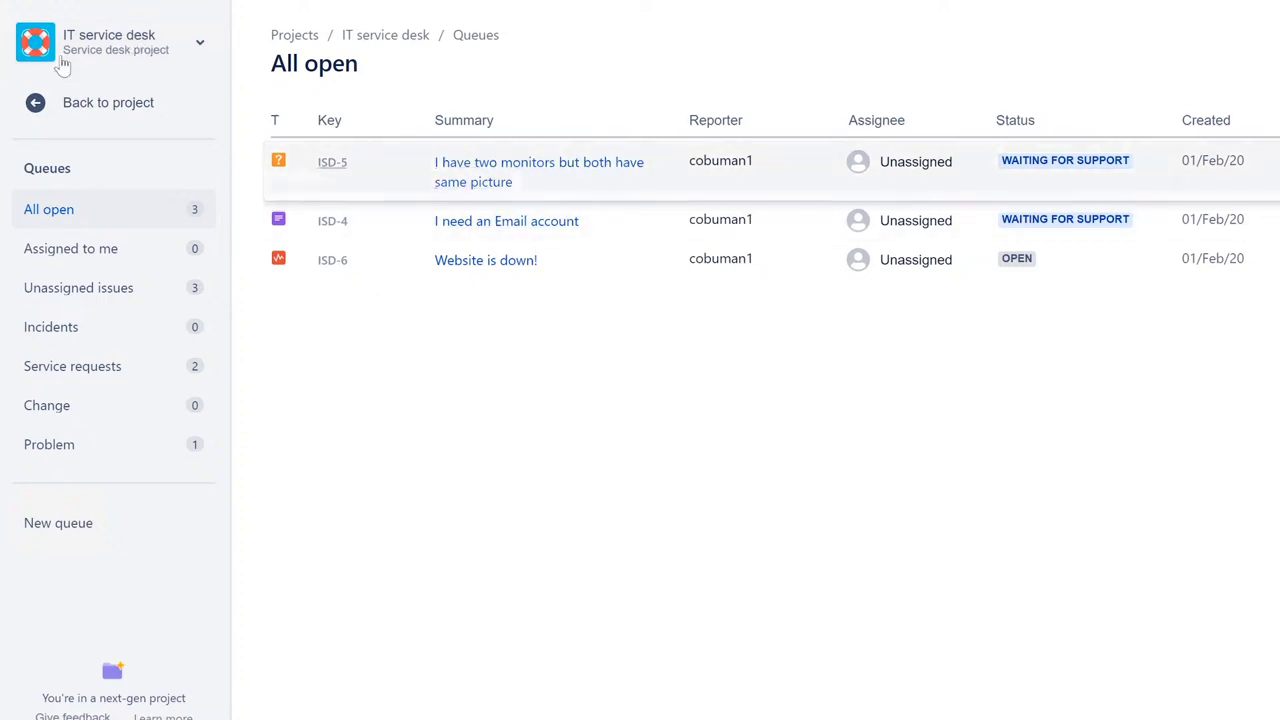
Open the ticket about two monitors showing the same picture from the All open queue and assign it to yourself
left_click(101, 217)
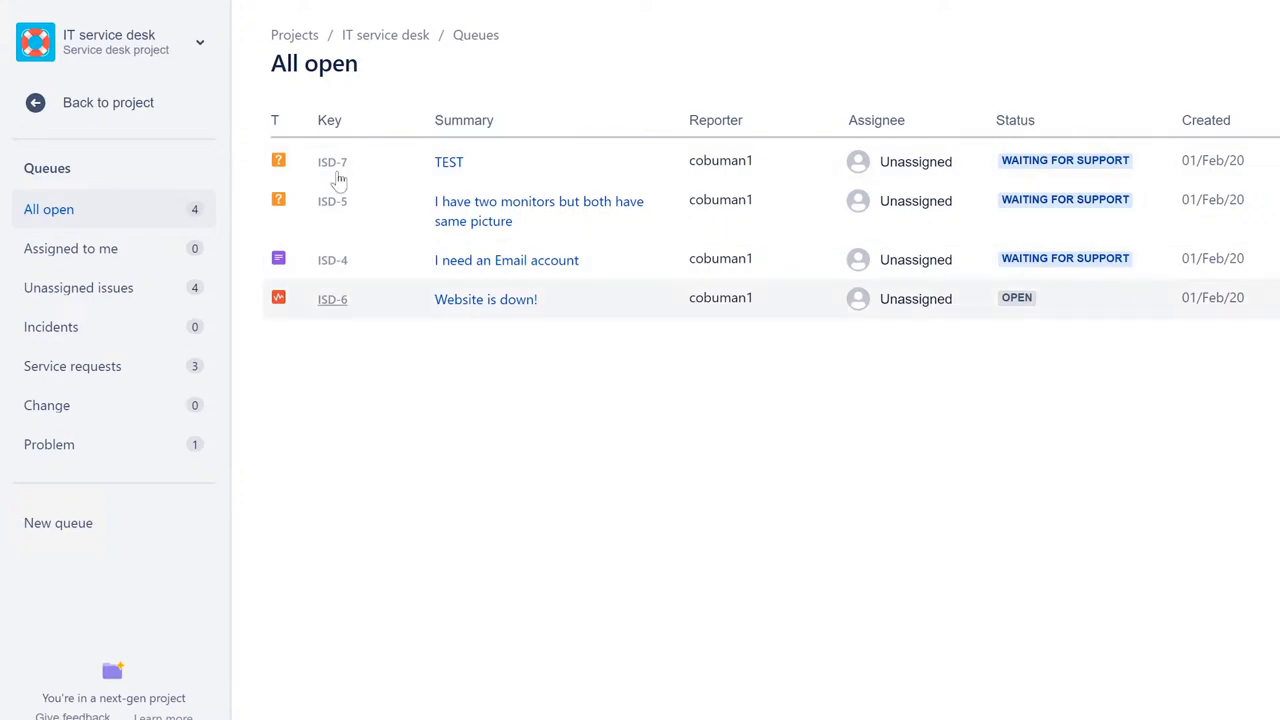
left_click(538, 207)
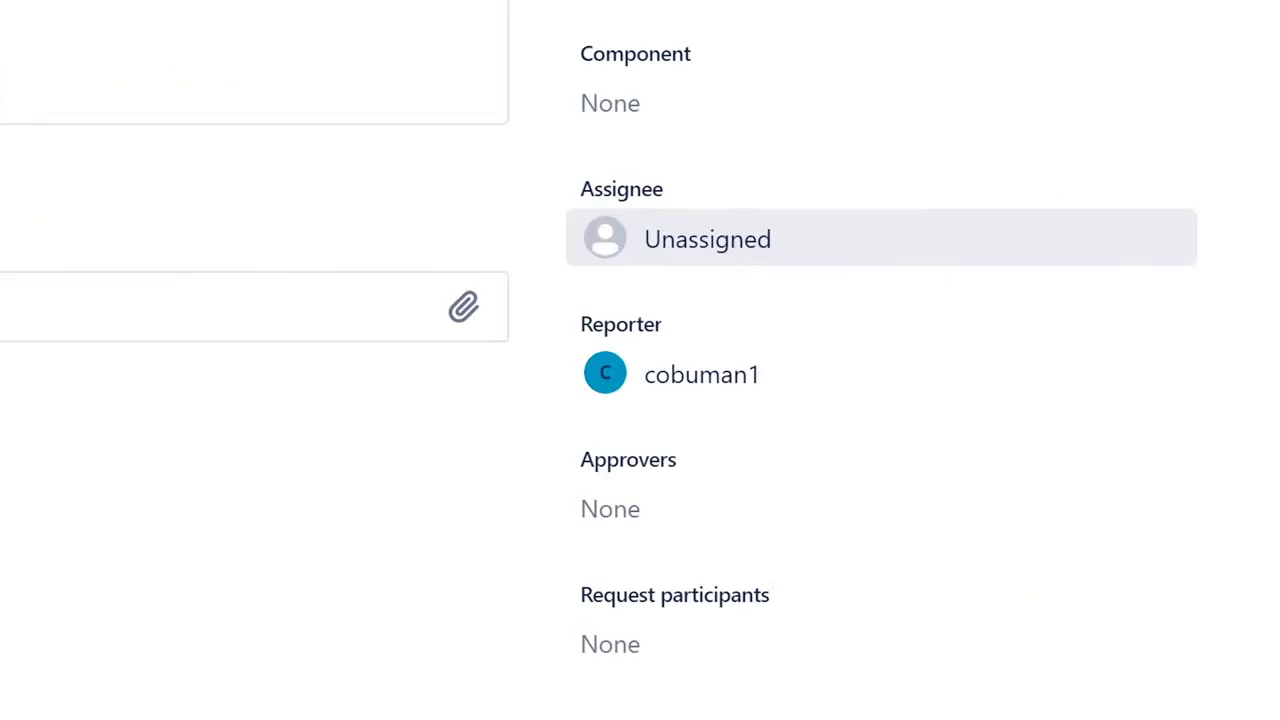
left_click(1150, 238)
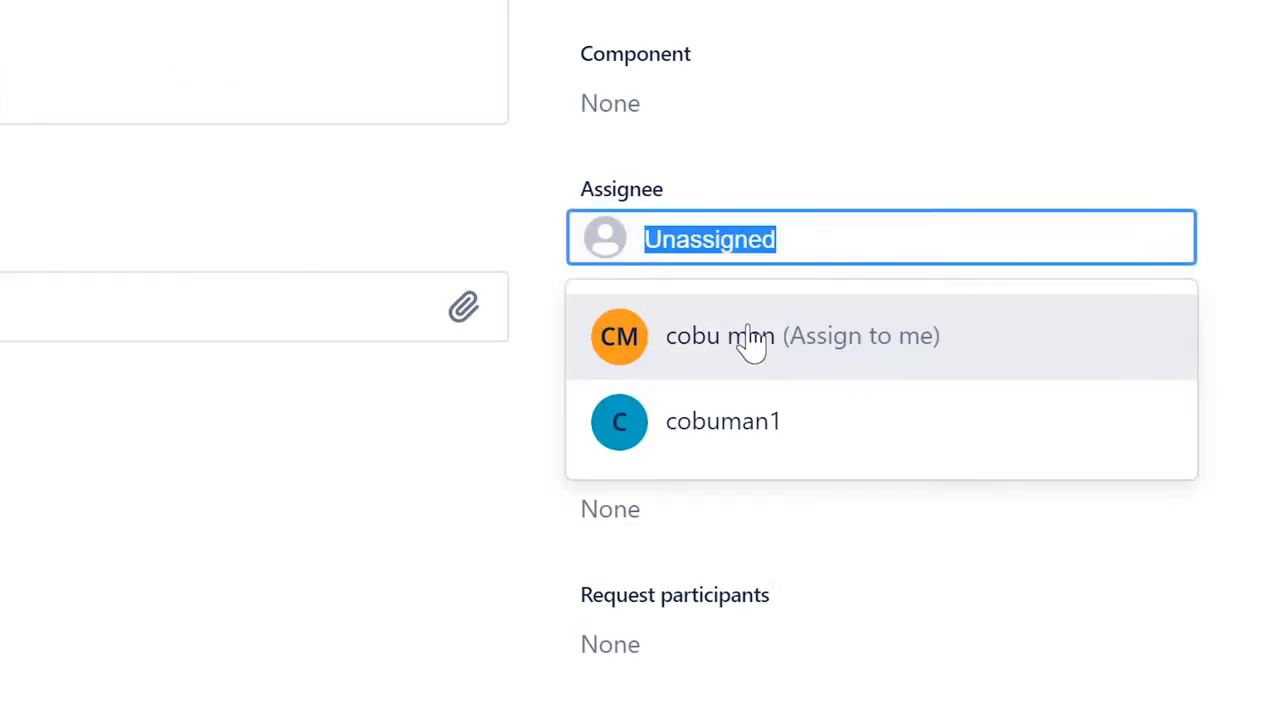
left_click(836, 345)
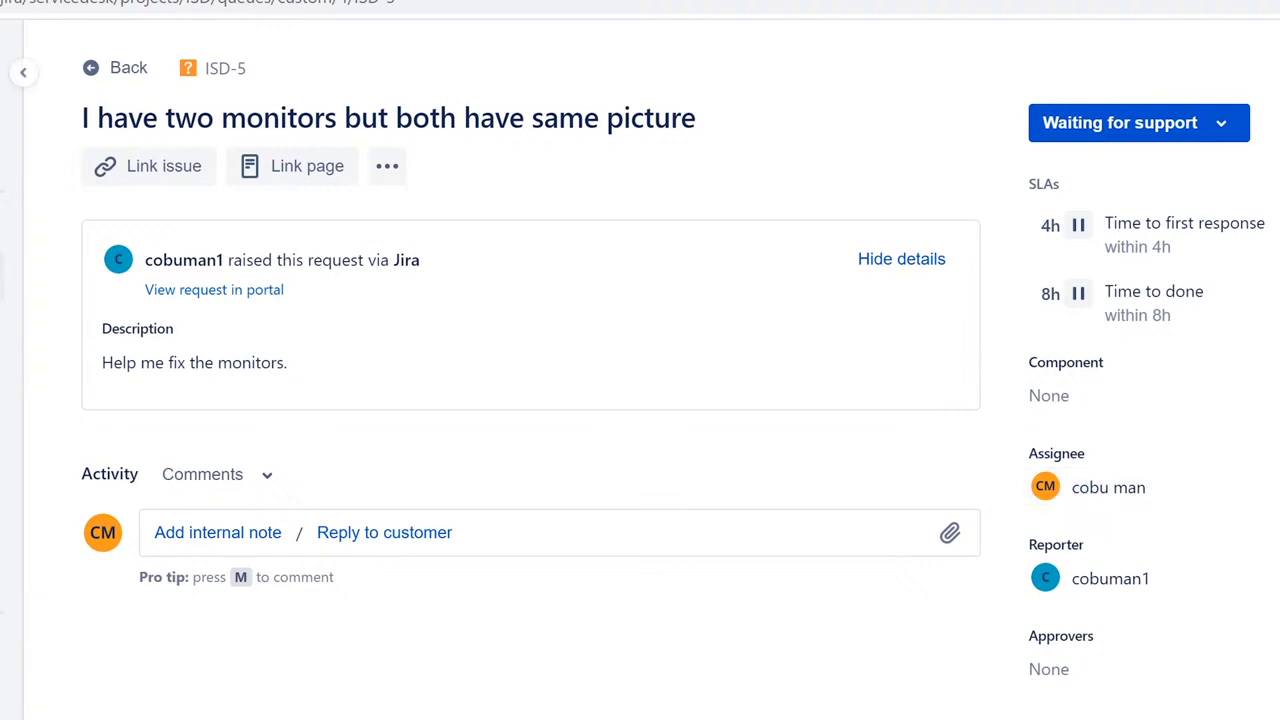
Check the assignee of the two-monitors ticket in the All open queue and reopen the ticket
key("alt+Left")
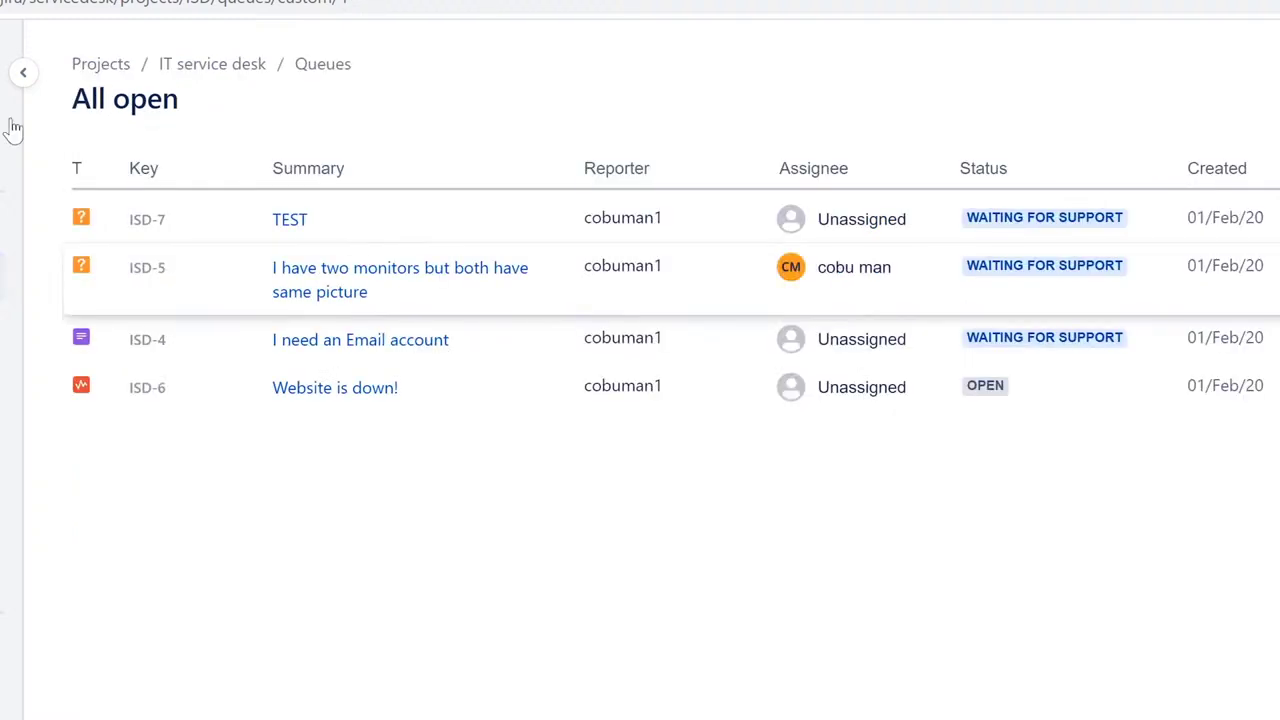
mouse_move(872, 278)
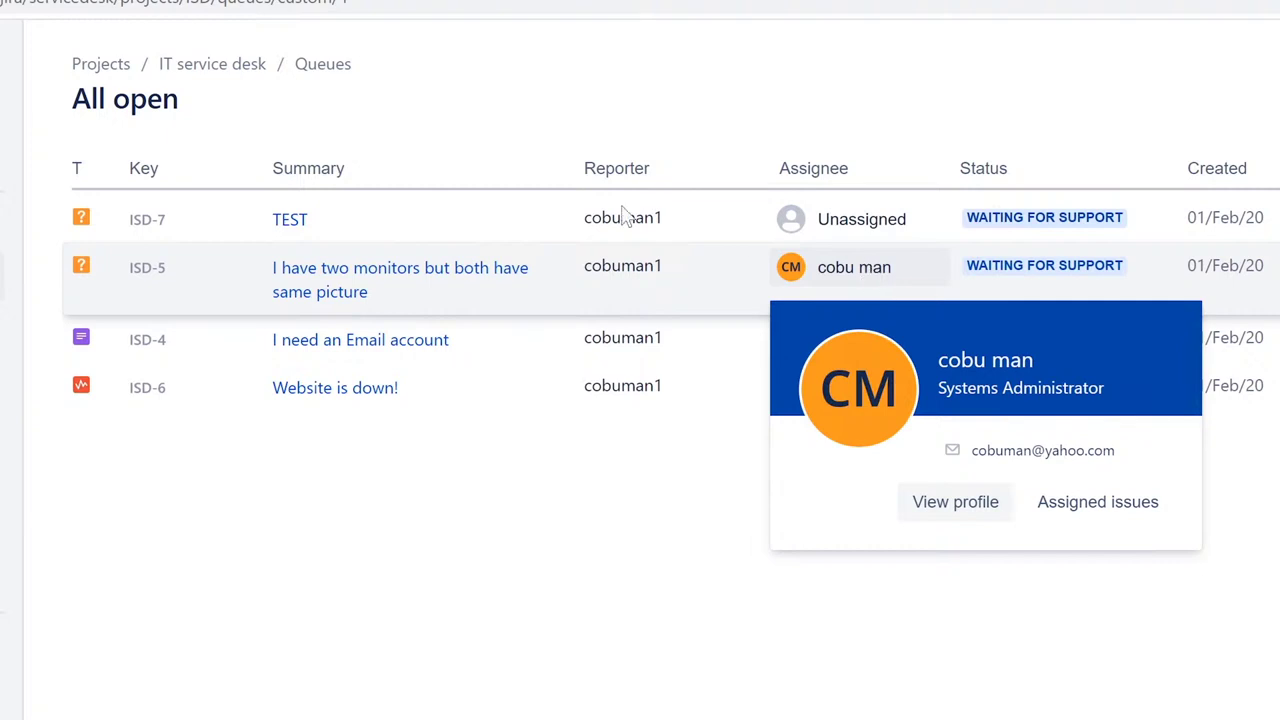
left_click(395, 278)
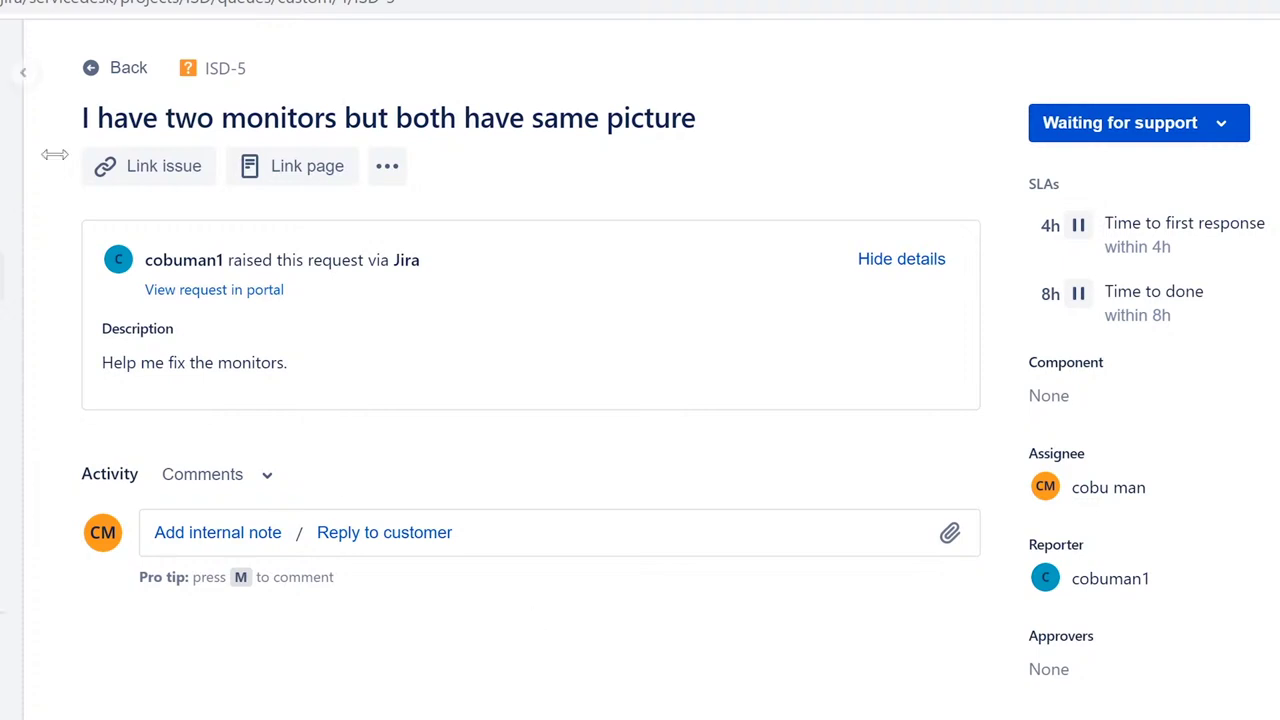
Check how the two-monitors request appears in the customer portal and begin a reply to the customer on the ticket
left_click(196, 292)
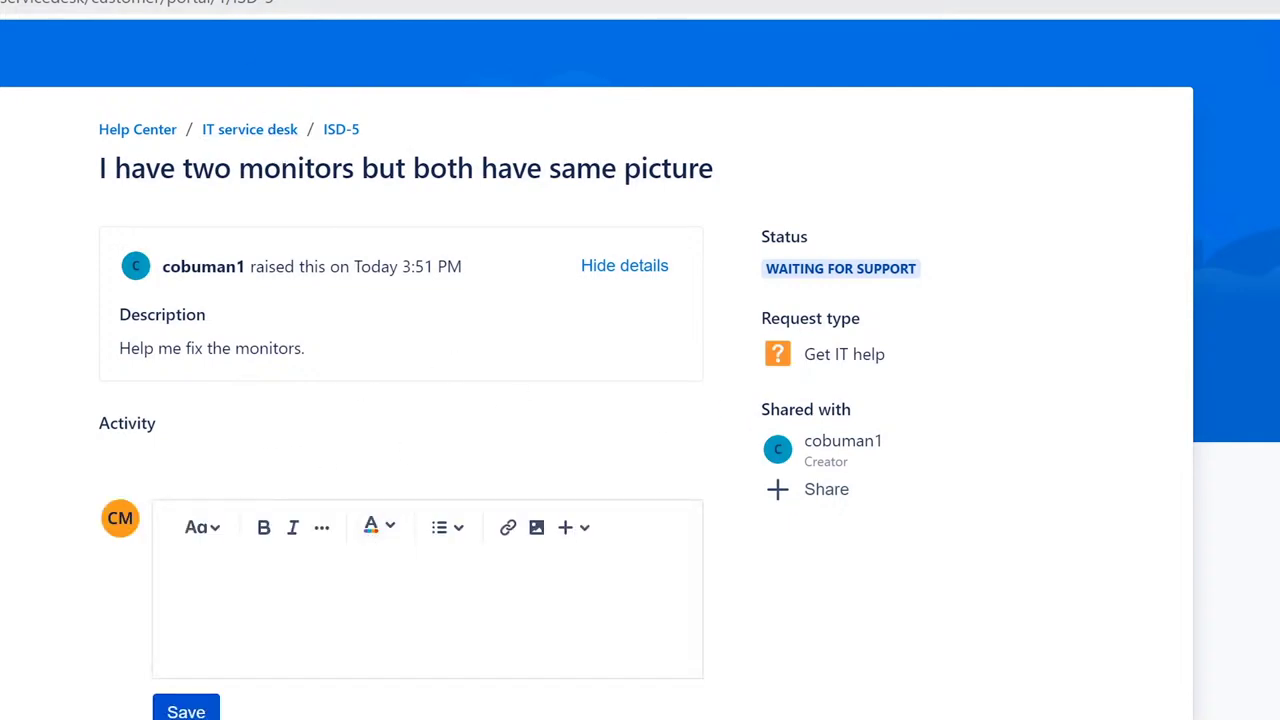
key("ctrl+Tab")
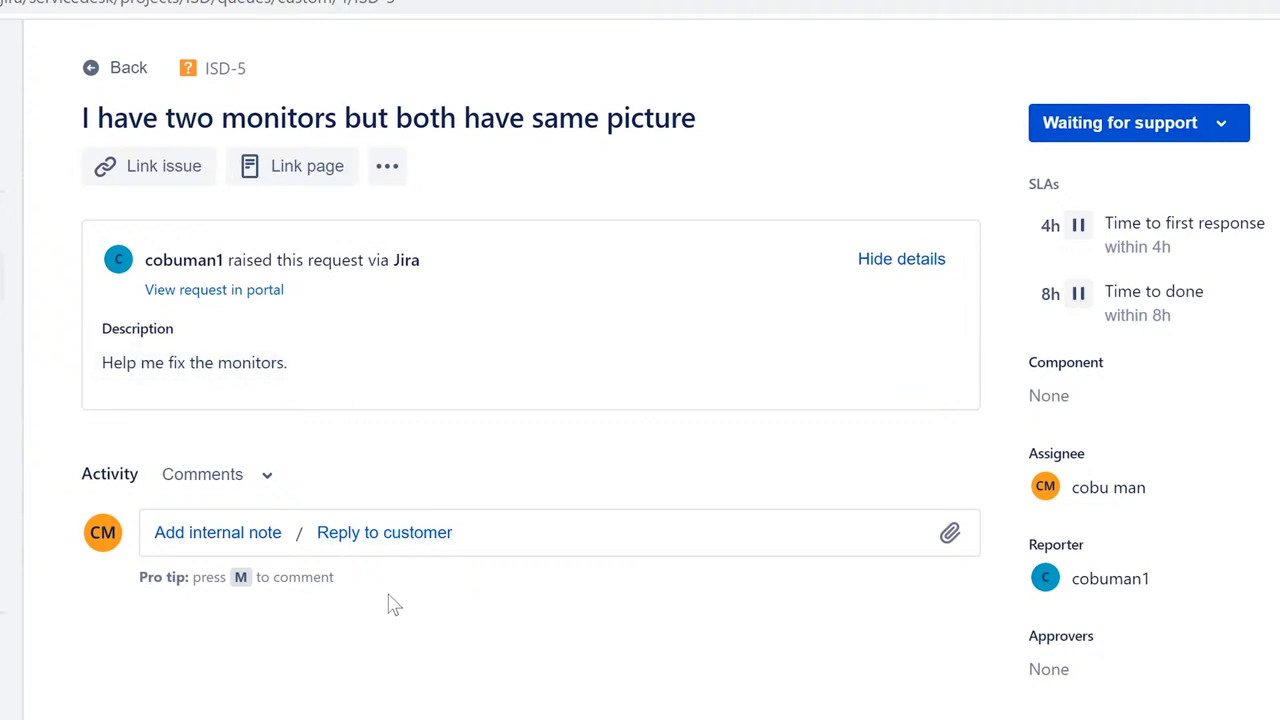
left_click(390, 540)
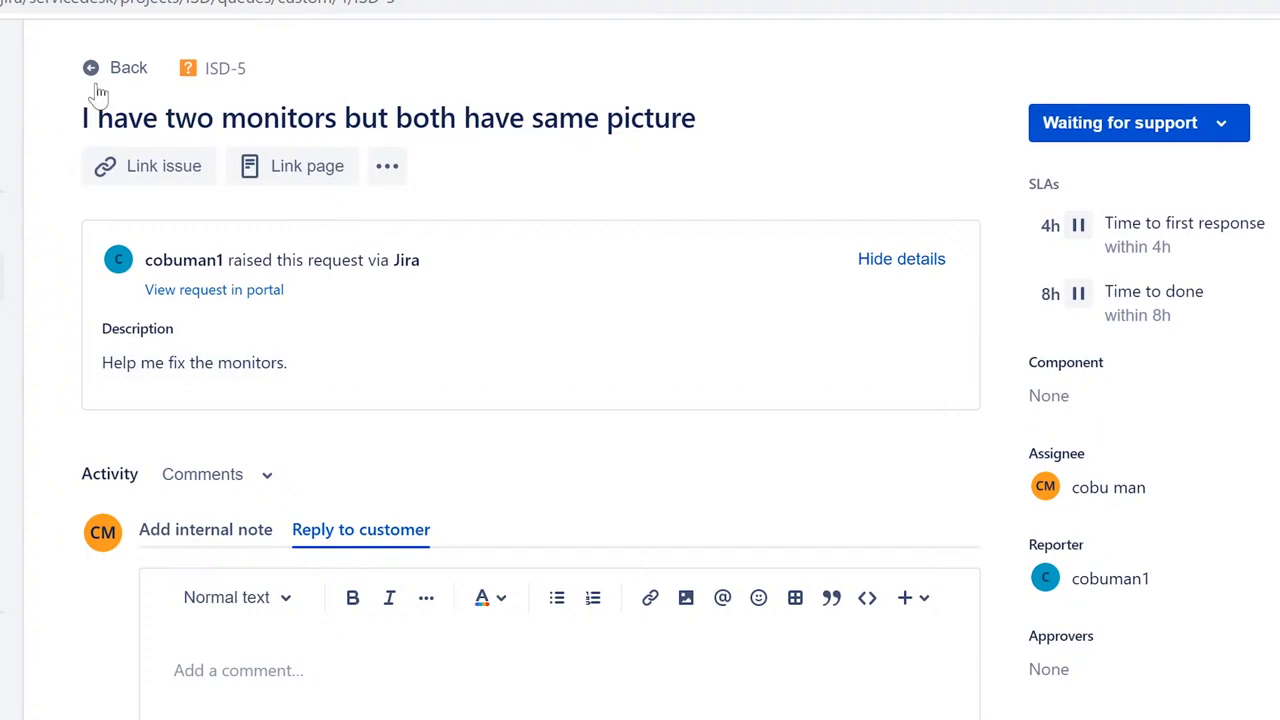
left_click(86, 118)
left_click_drag(83, 118, 700, 126)
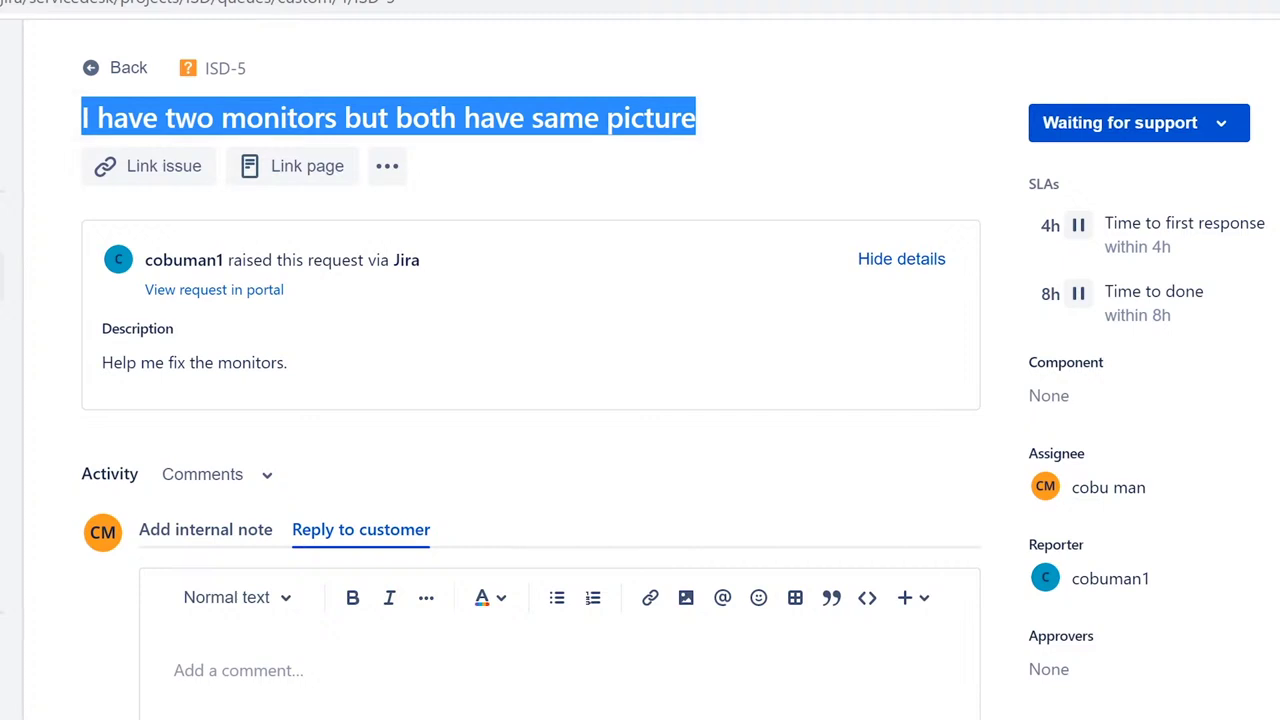
left_click(174, 670)
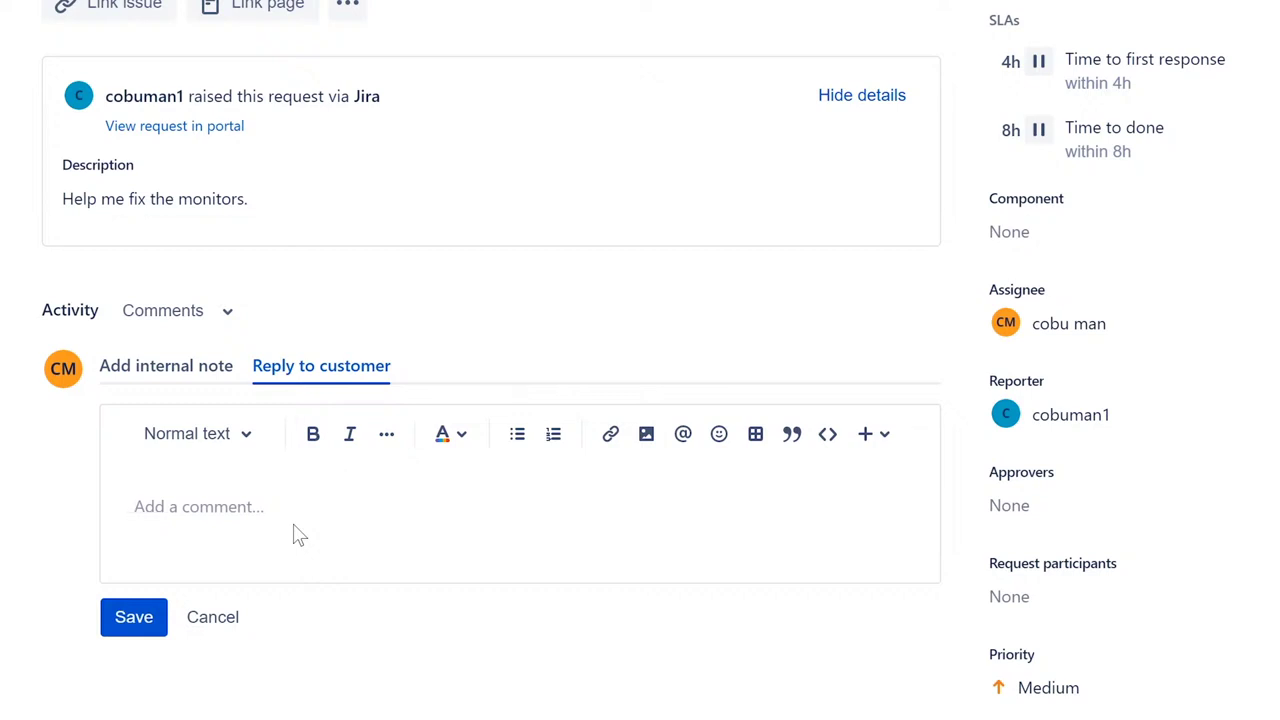
Open the reply with a greeting and your first name, followed by "with Tech Support at STL, MO. I have your ticket about a monitor."
type("Hell")
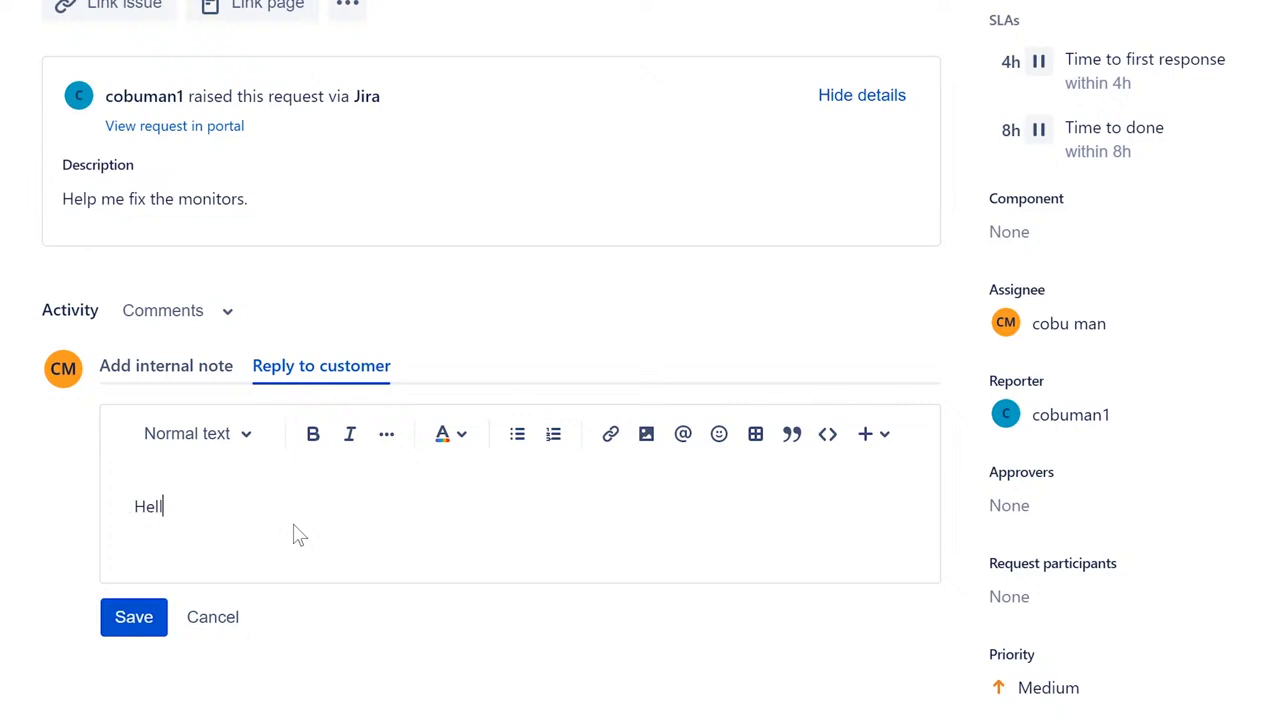
type("o, my name is Ervin")
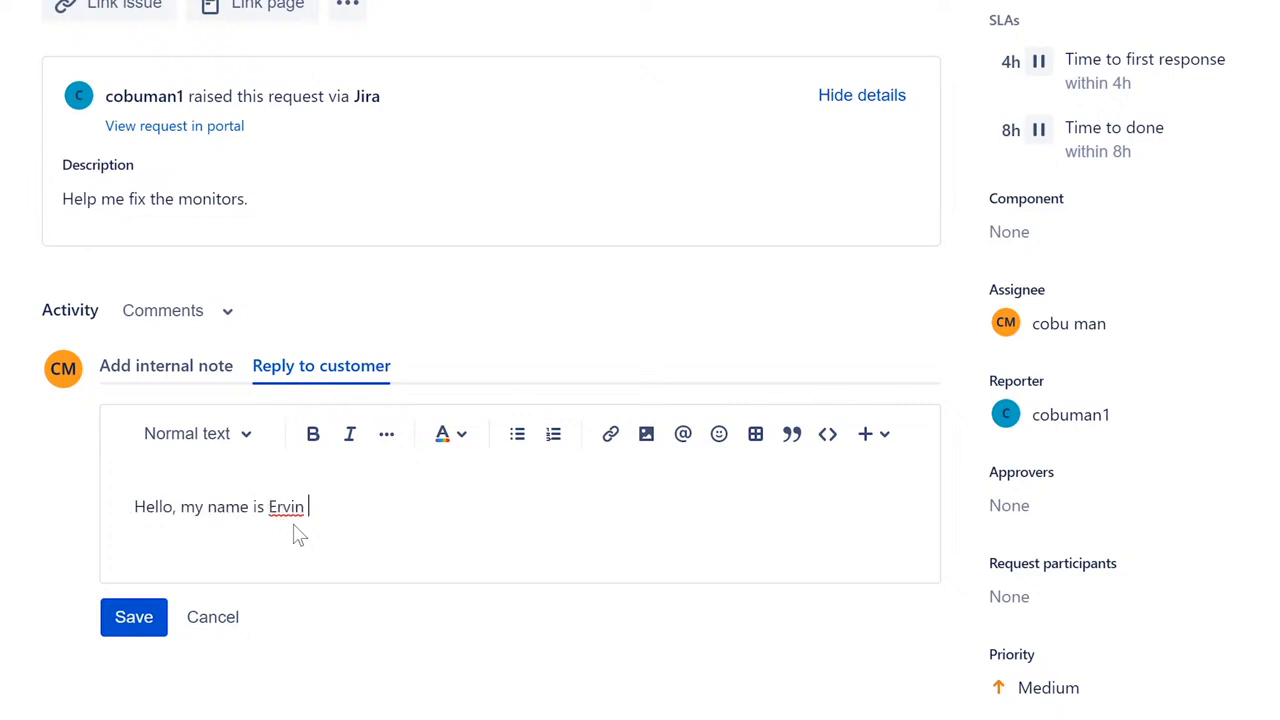
type(" at")
key("BackSpace")
key("BackSpace")
key("BackSpace")
type("with Tech SuPport")
key("BackSpace")
key("BackSpace")
key("BackSpace")
key("BackSpace")
key("BackSpace")
type("po")
key("BackSpace")
type("port at STL, MO.")
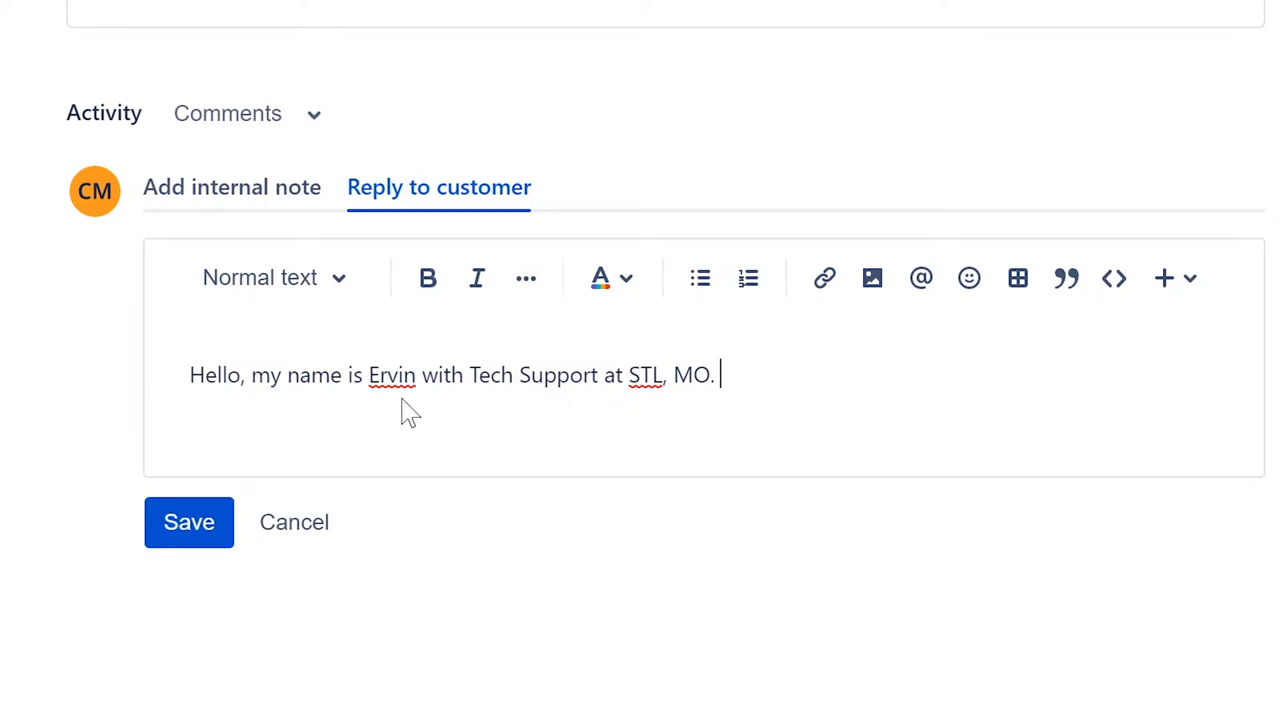
type("I have your ticket about ")
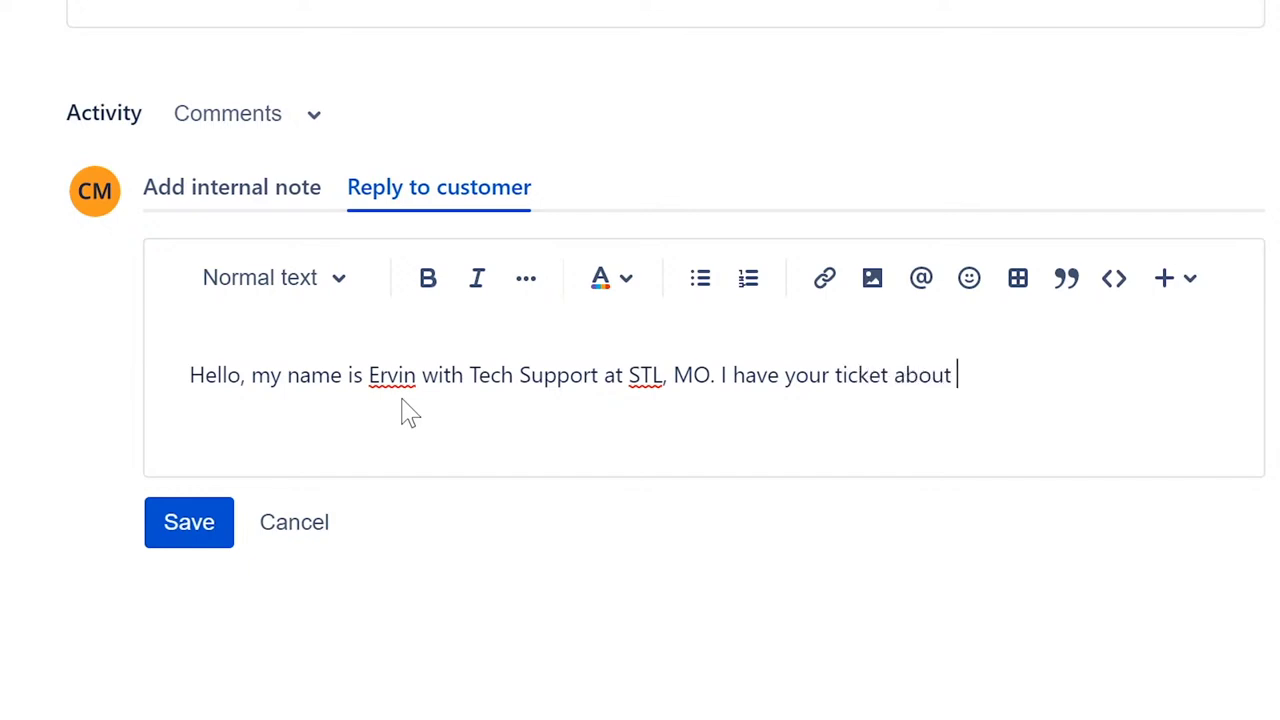
type("a monitor.")
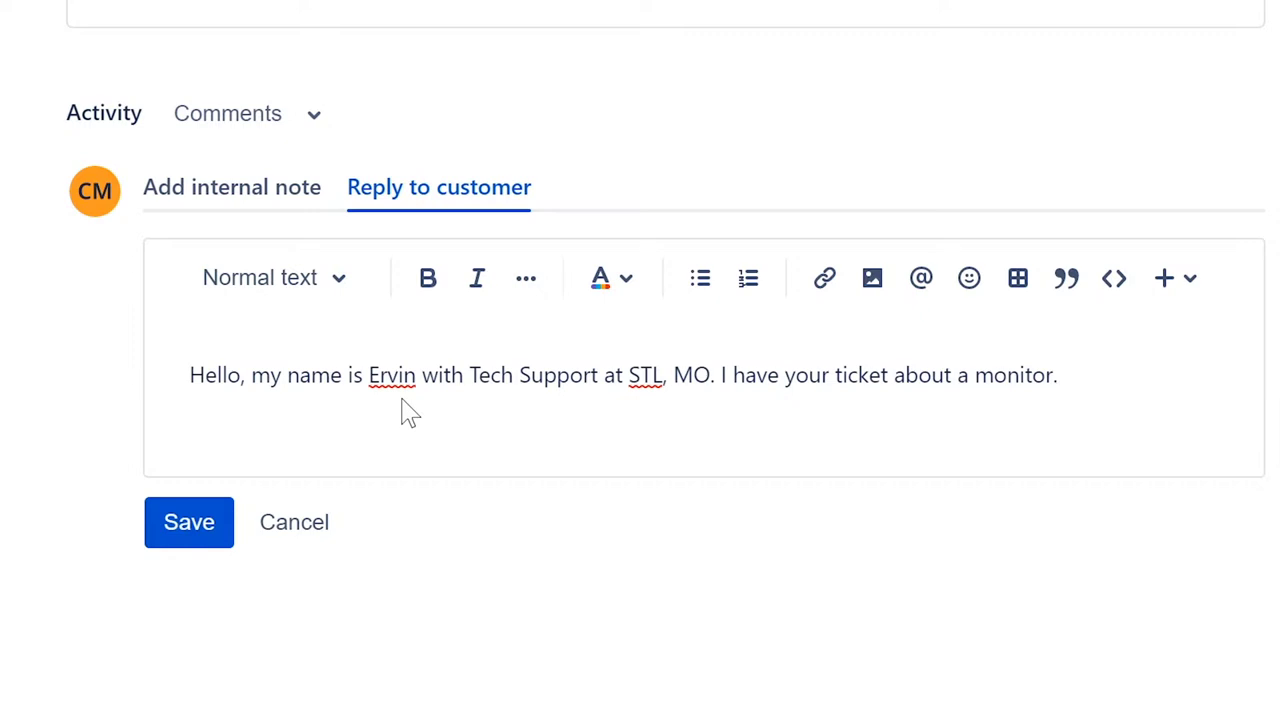
Add a second paragraph to the reply asking "Have you tried Expanding your Desktop on to 2nd monitor?"
key("Return")
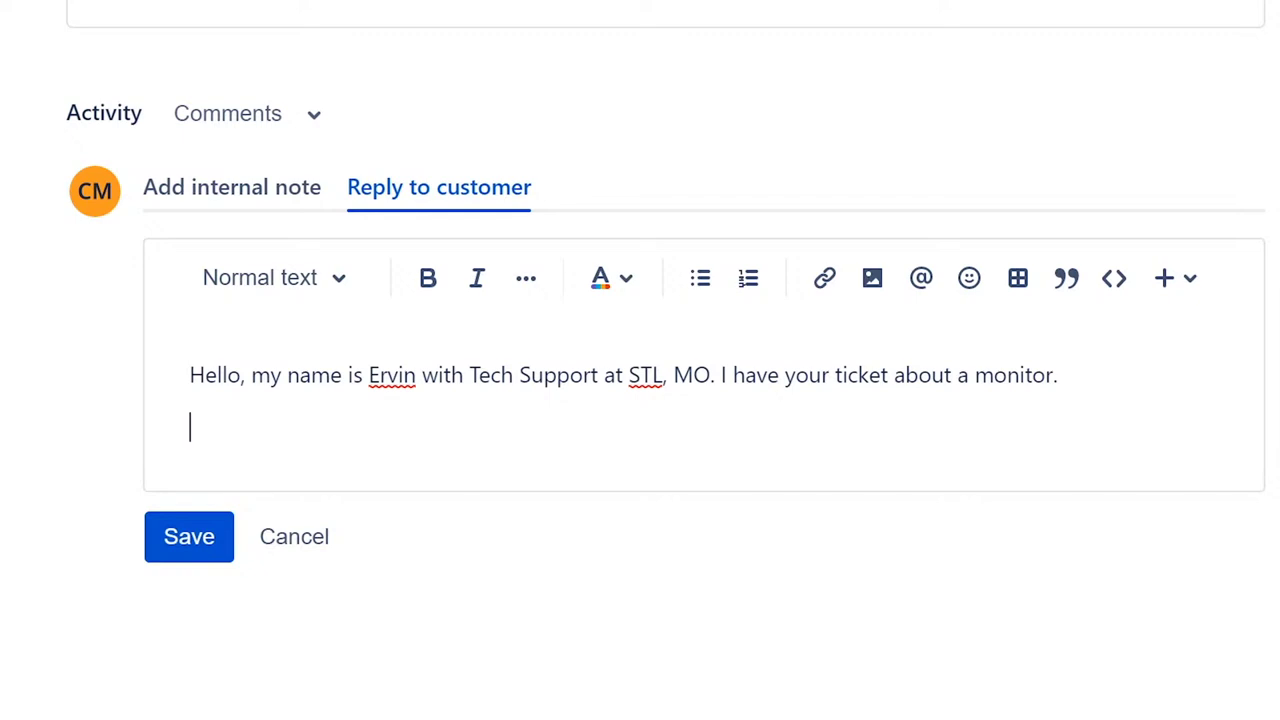
type("Have you tried")
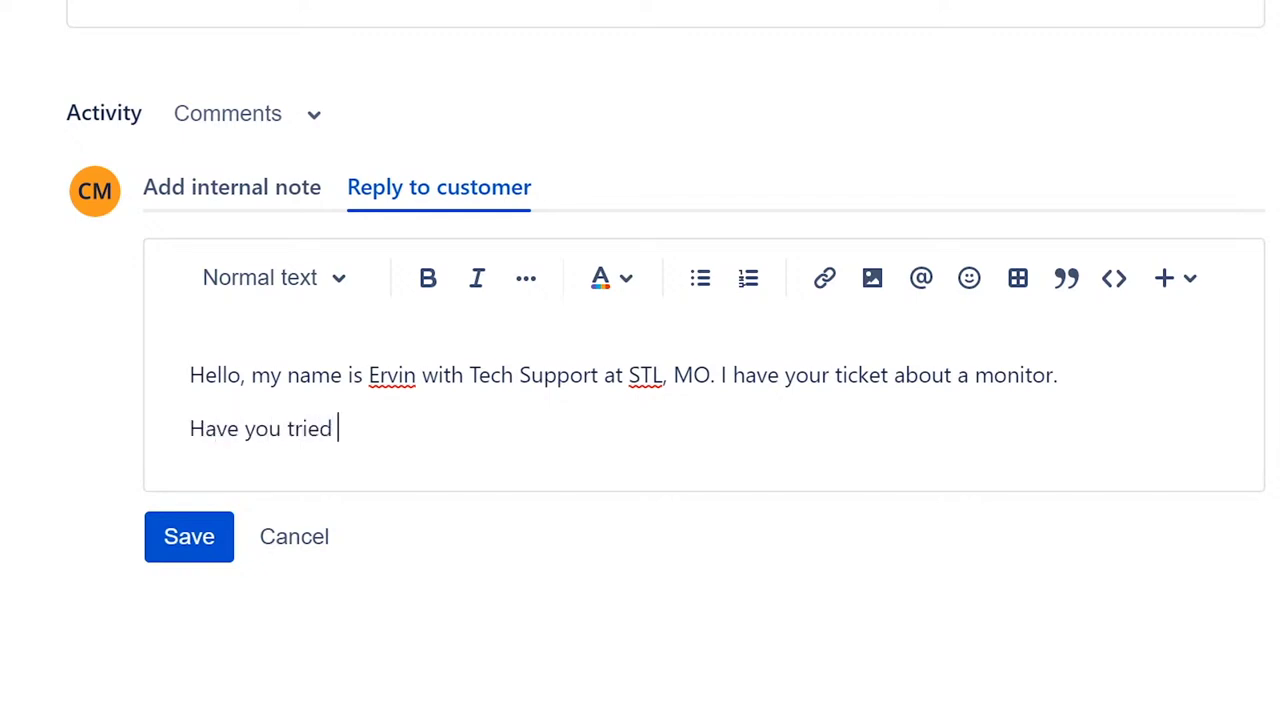
type(" e")
key("BackSpace")
type("Expanding y")
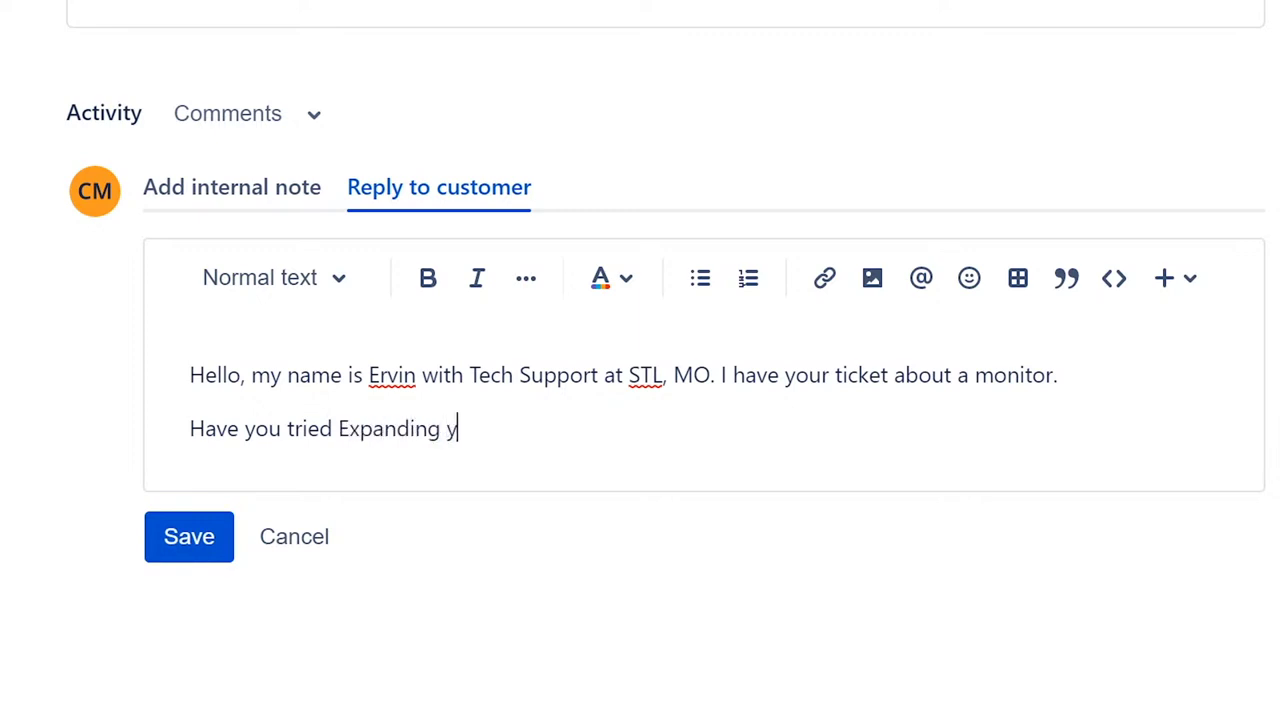
type("our Desktop ")
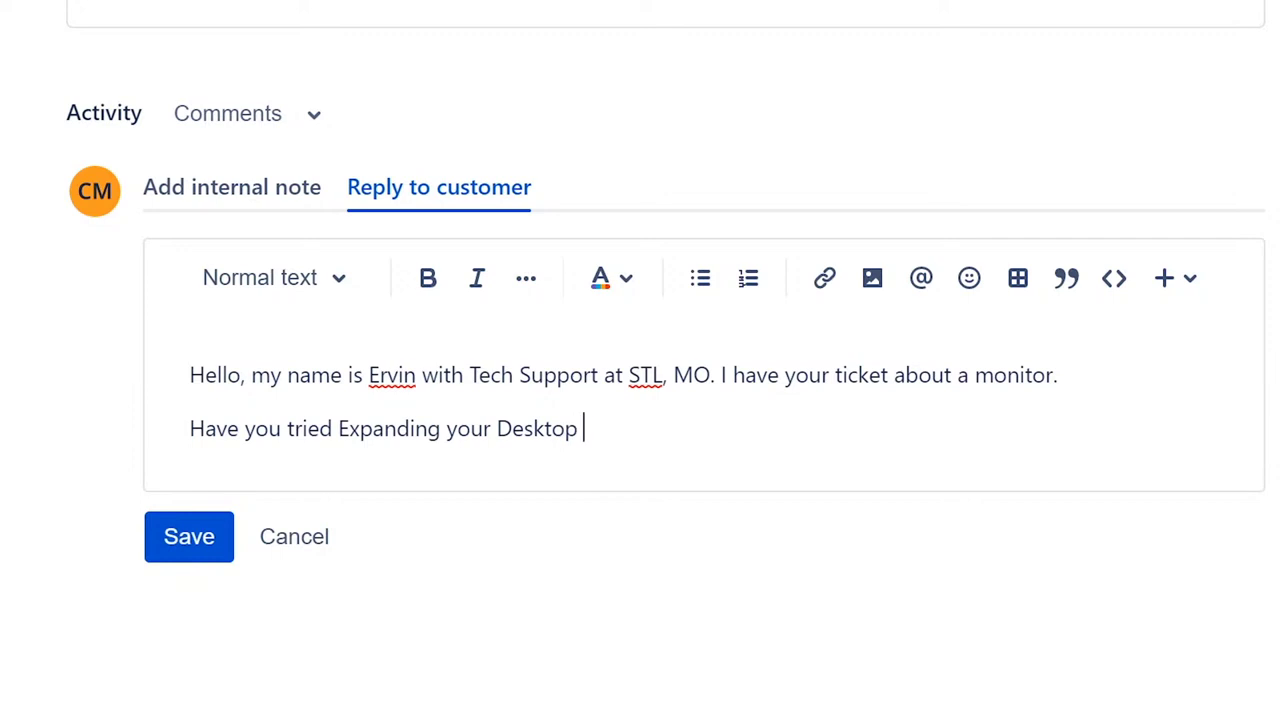
type("on to s")
key("BackSpace")
type("2nd monitor.")
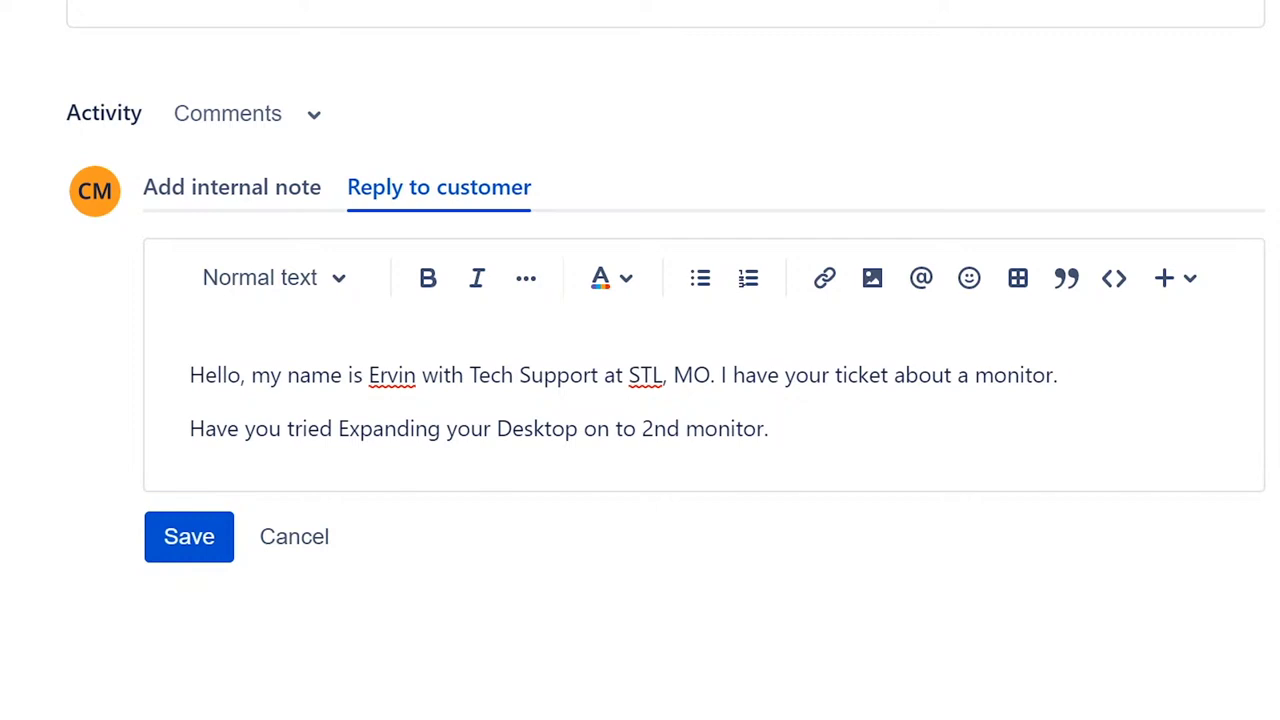
key("BackSpace")
key("BackSpace")
type("?")
Add a third paragraph, "May I stop by to take a look? When would be good for you?", and save the reply
key("Return")
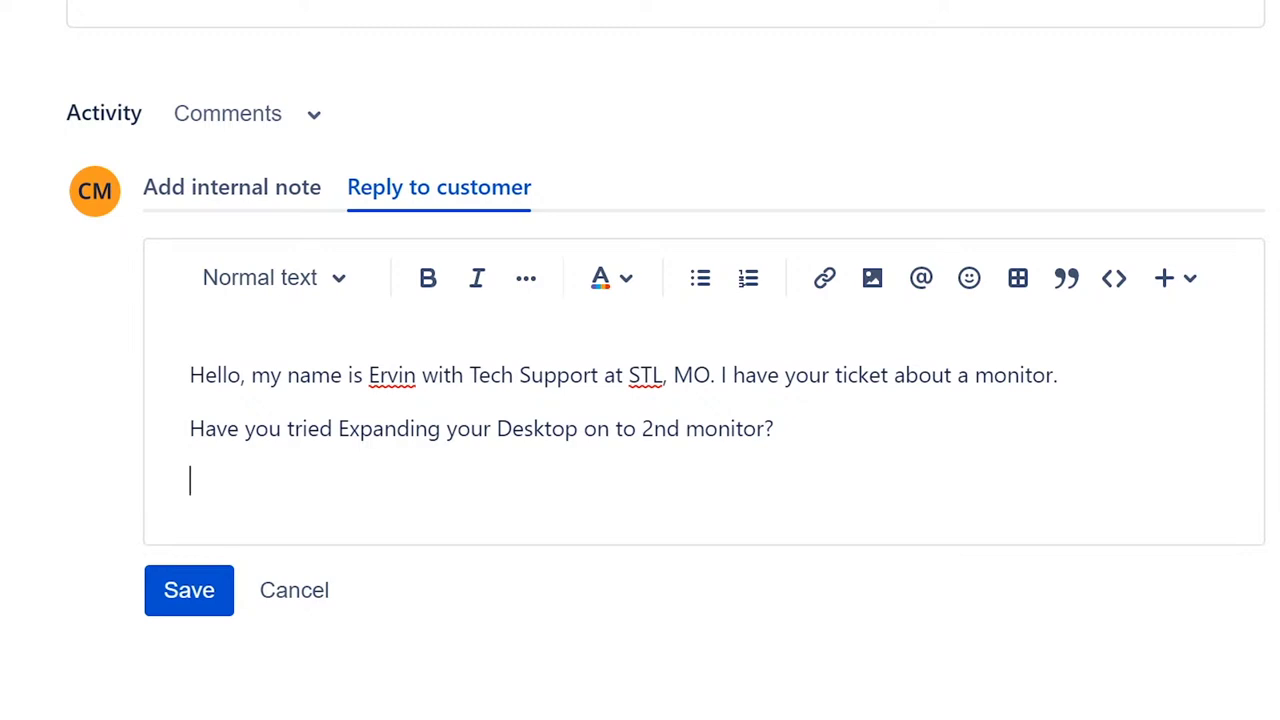
type("May I stop by to take a look? When would be good for you?")
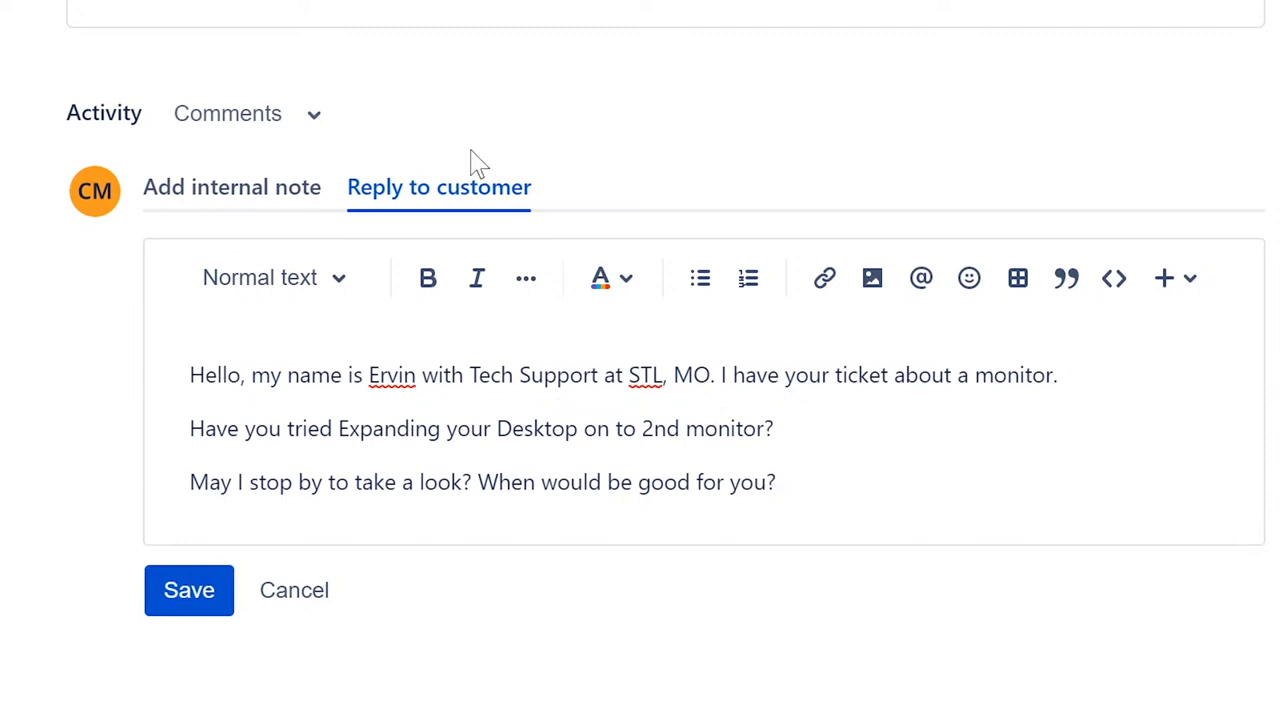
left_click(184, 601)
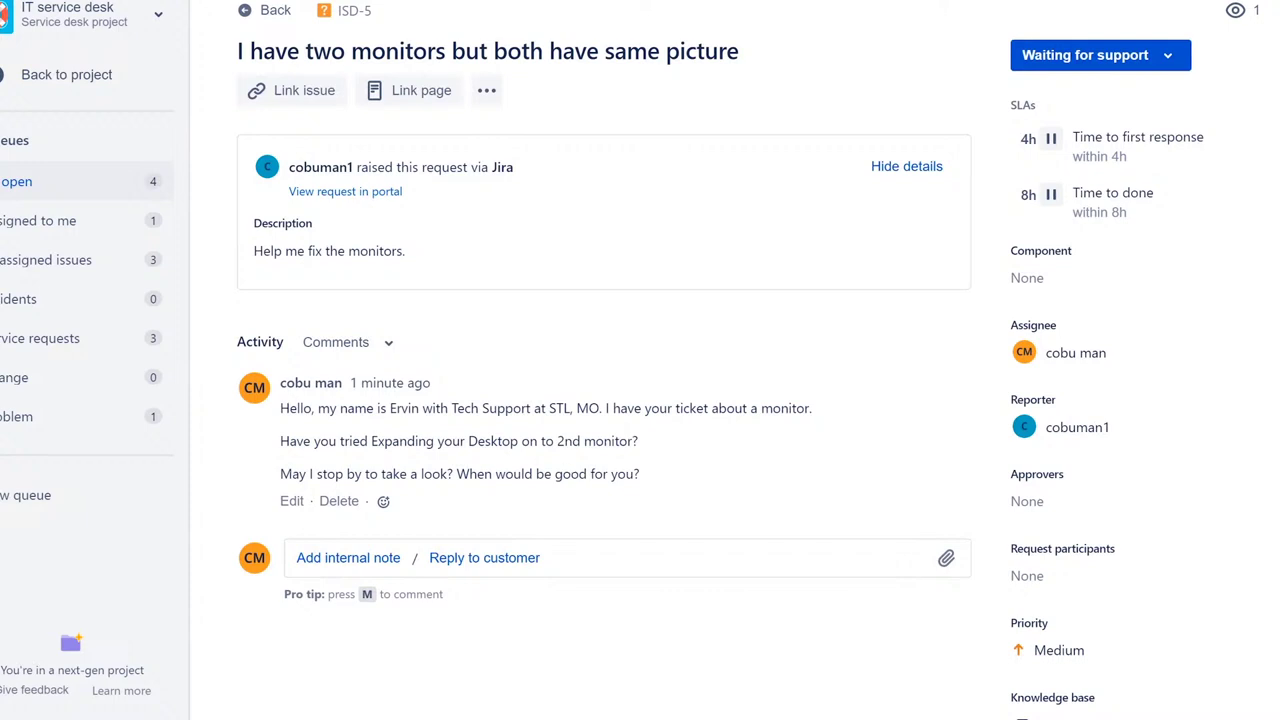
Add an internal note to the ticket reading "Reached out to user and awaiting feedback." and save it
double_click(404, 408)
left_click(515, 436)
scroll(561, 422, "down", 1)
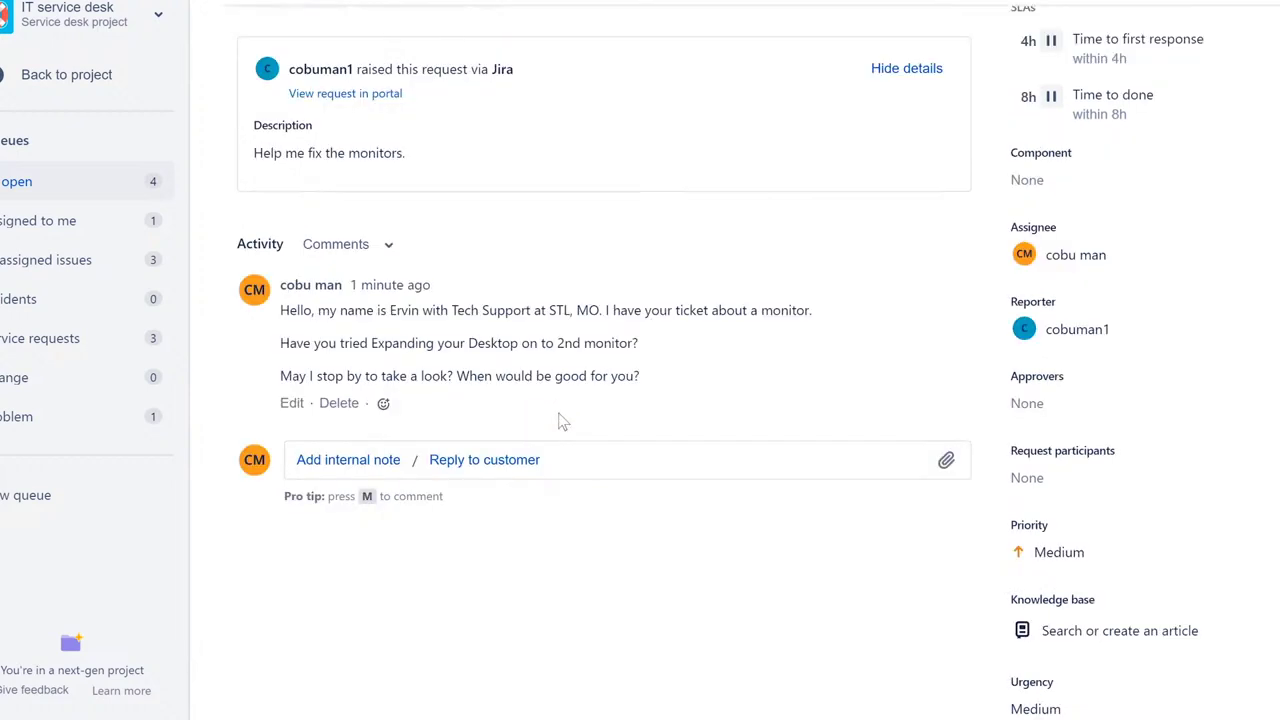
left_click(358, 461)
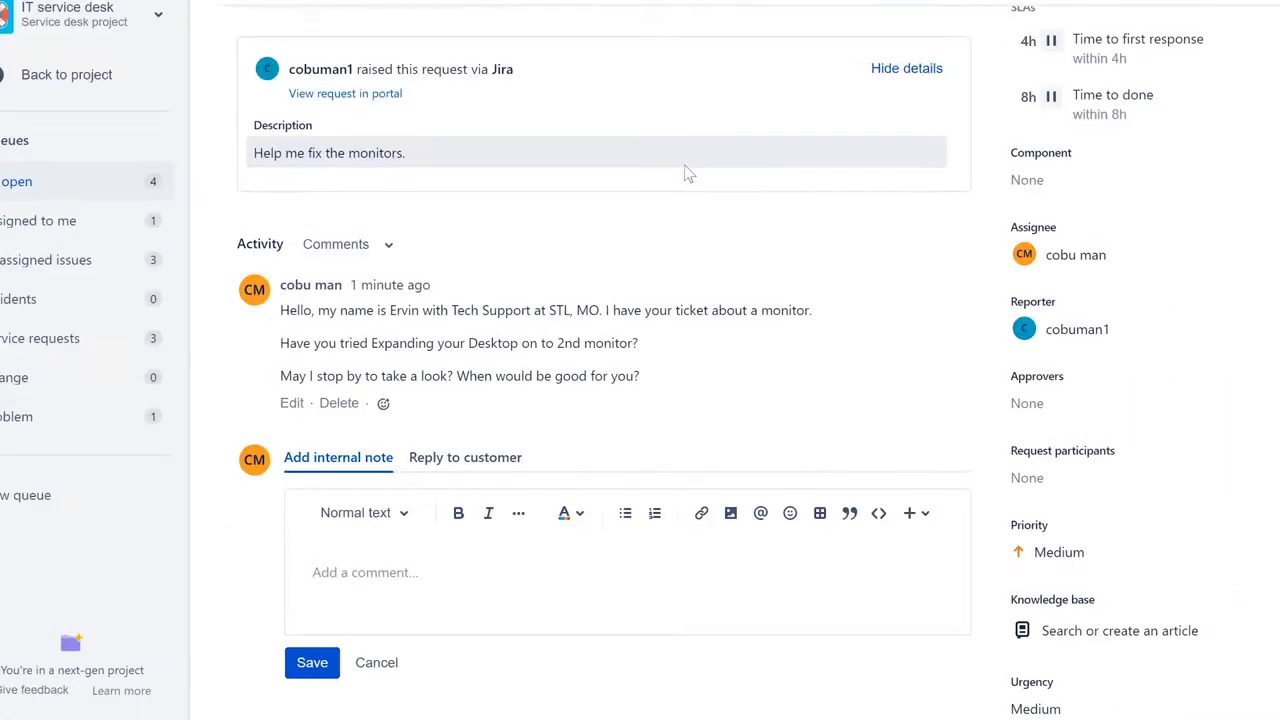
type("Reached out to")
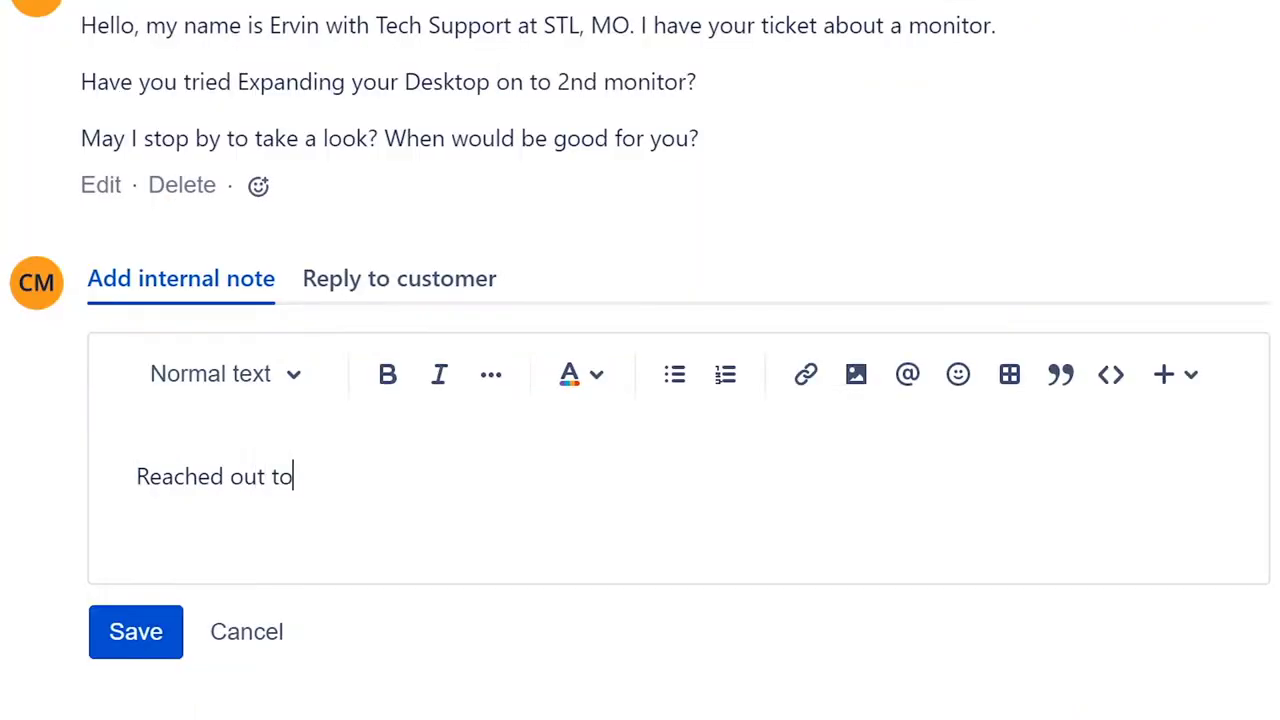
type(" compu")
key("BackSpace")
key("BackSpace")
key("BackSpace")
key("BackSpace")
type("user and awaiting ")
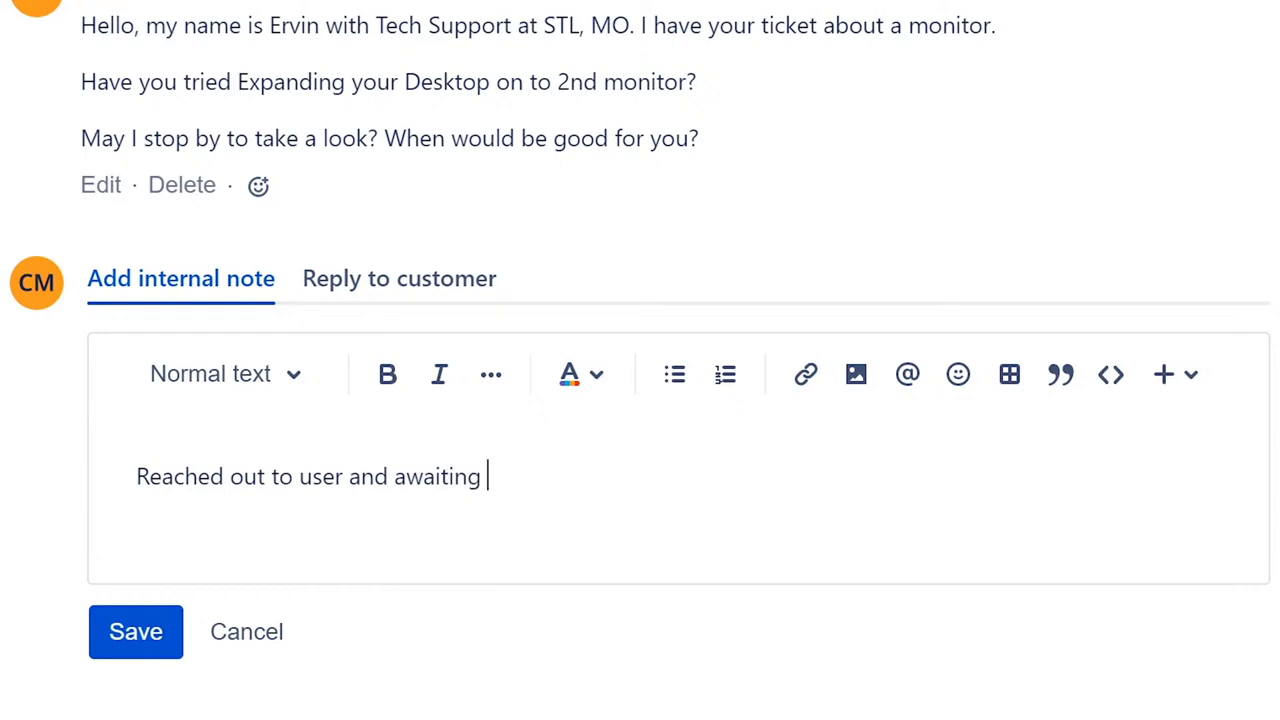
type("feedback.")
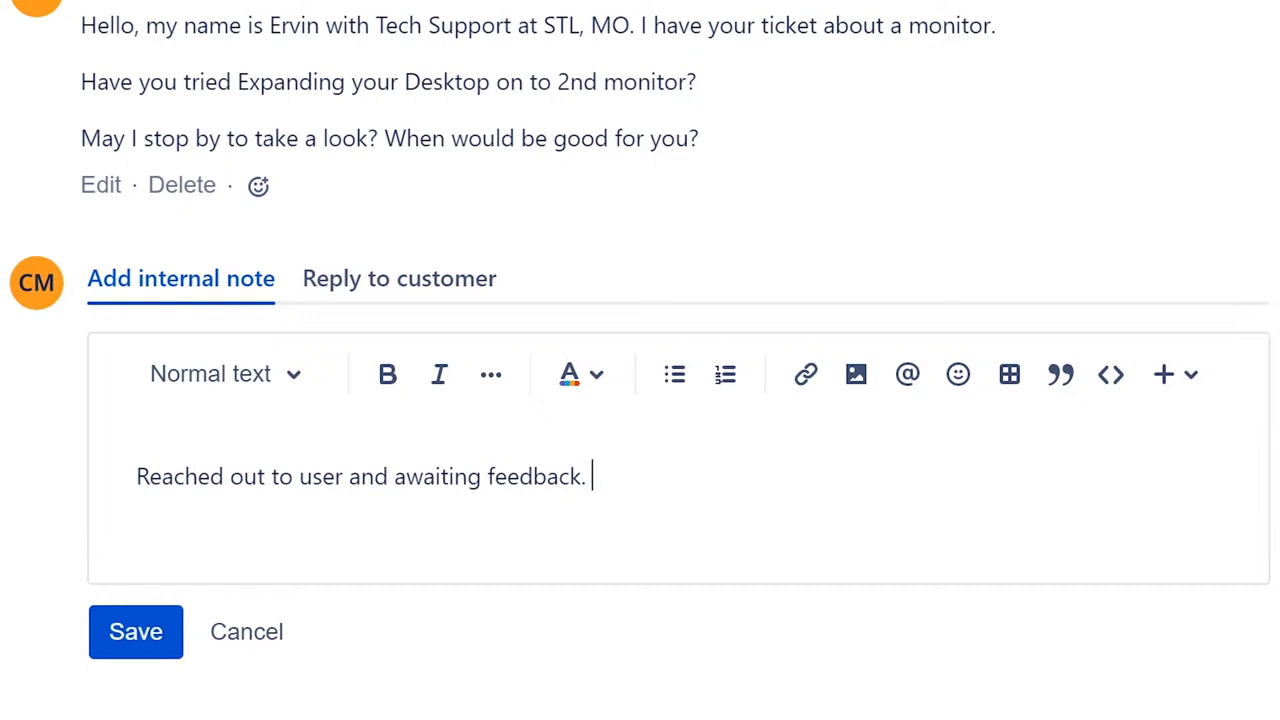
left_click(138, 638)
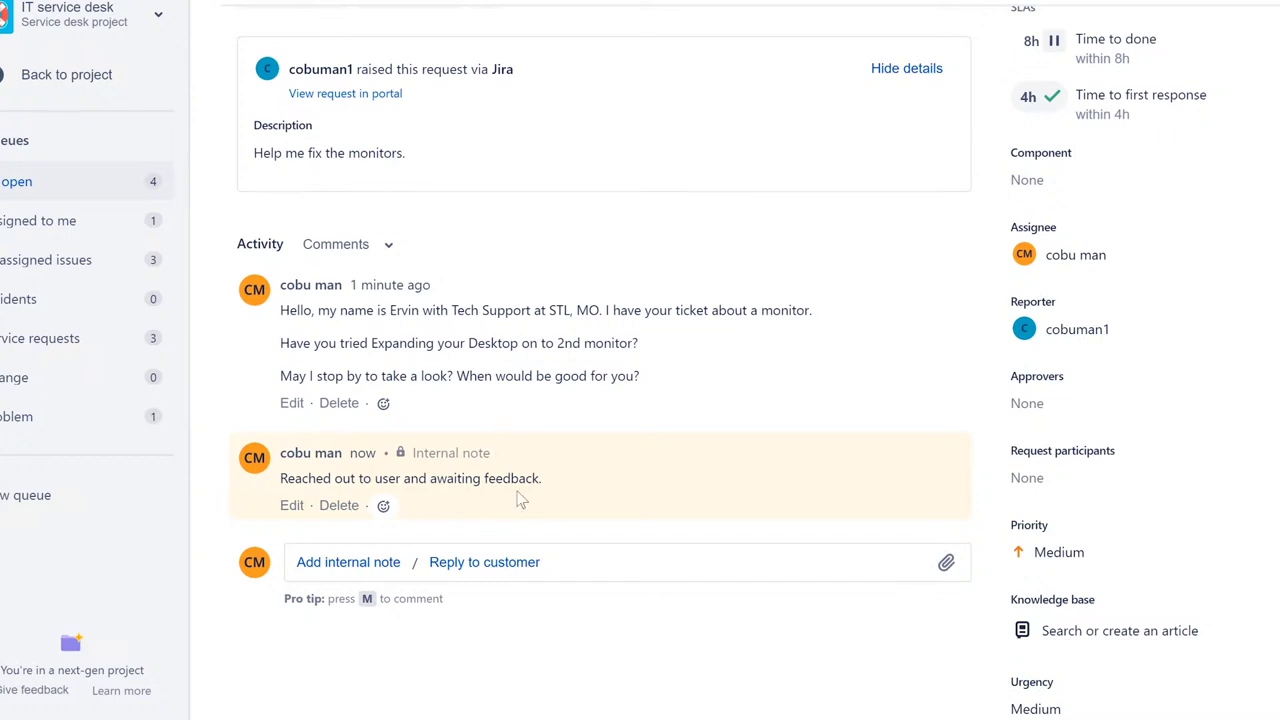
Add a second internal note to the ticket reading "Configured dual monitor." and save it
scroll(521, 500, "up", 1)
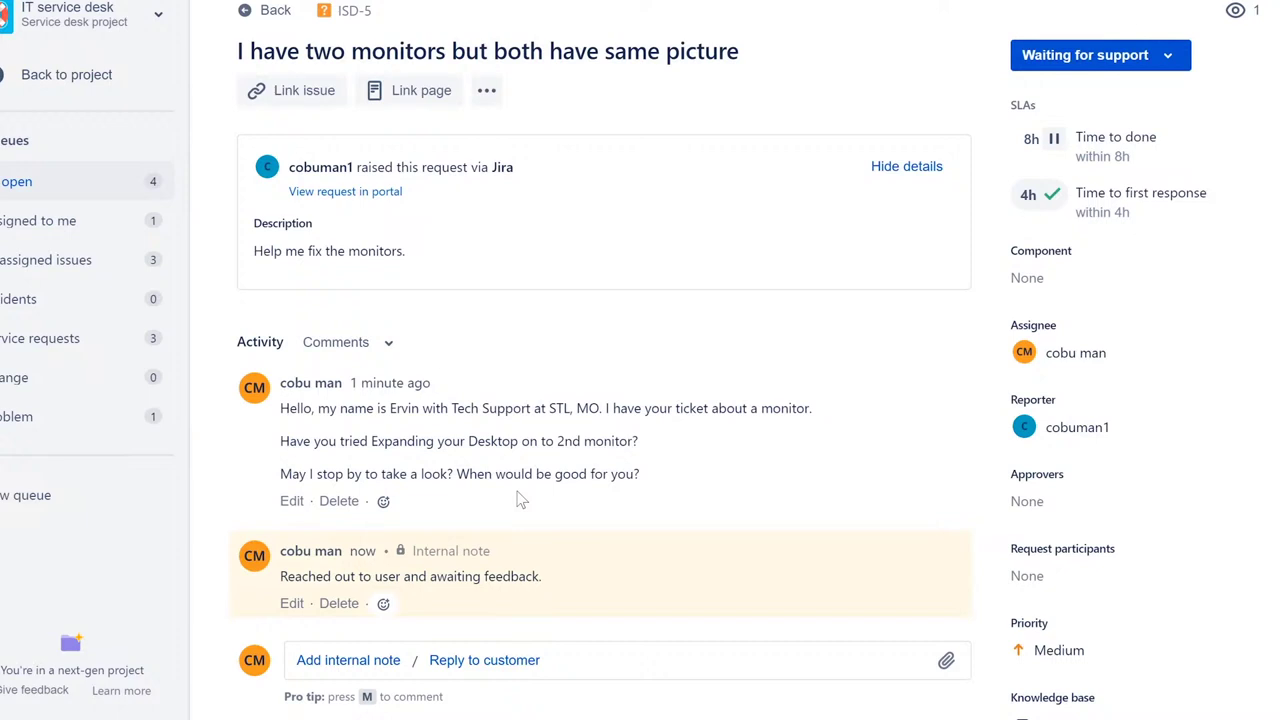
scroll(521, 500, "down", 1)
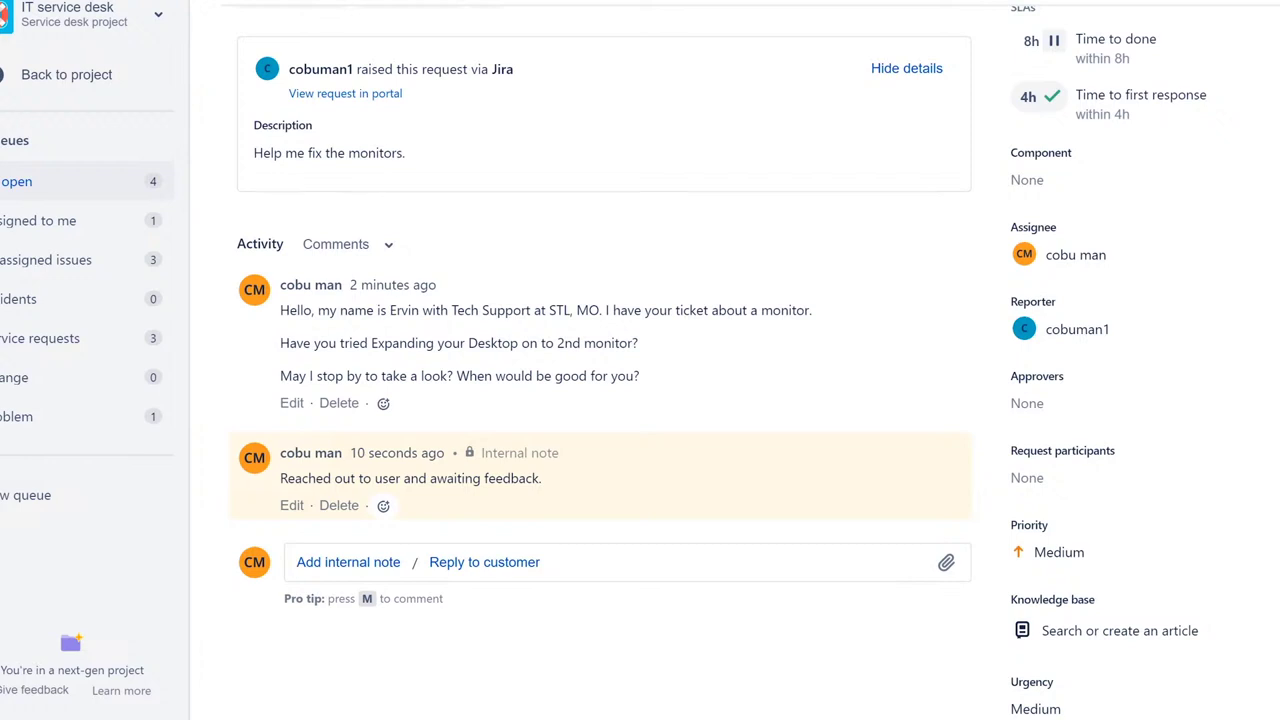
scroll(640, 360, "up", 2)
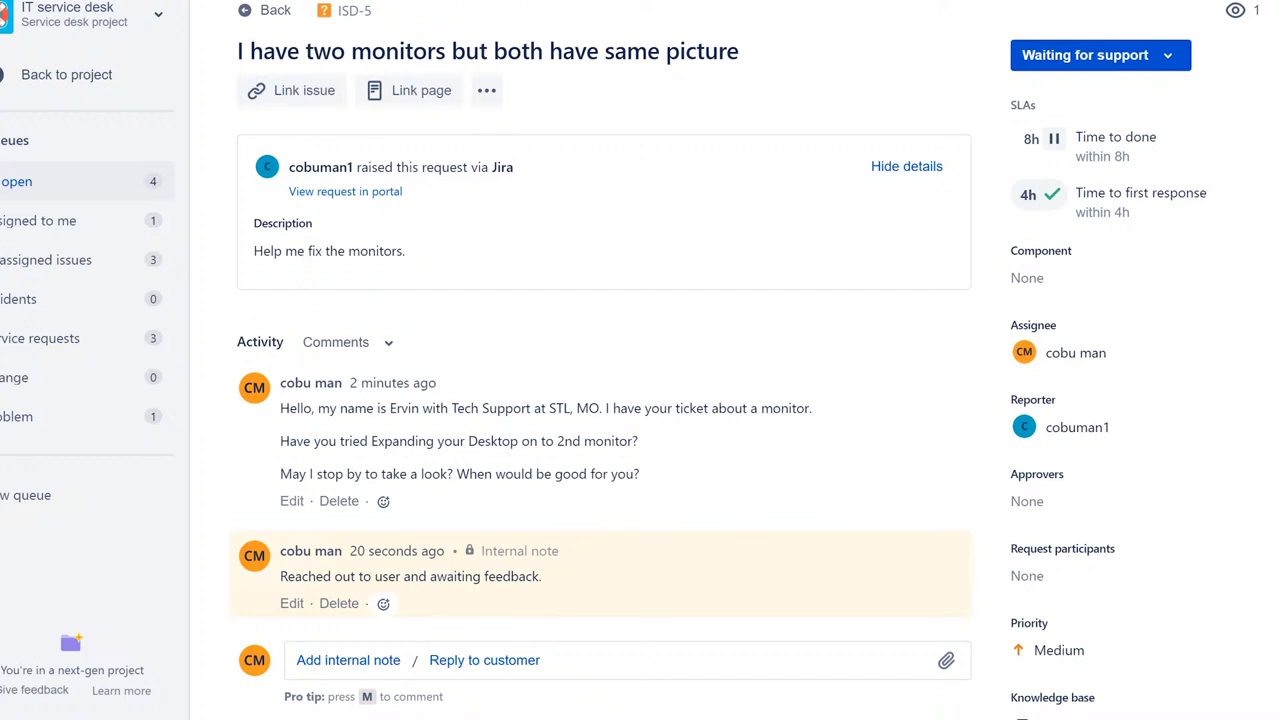
scroll(600, 400, "down", 2)
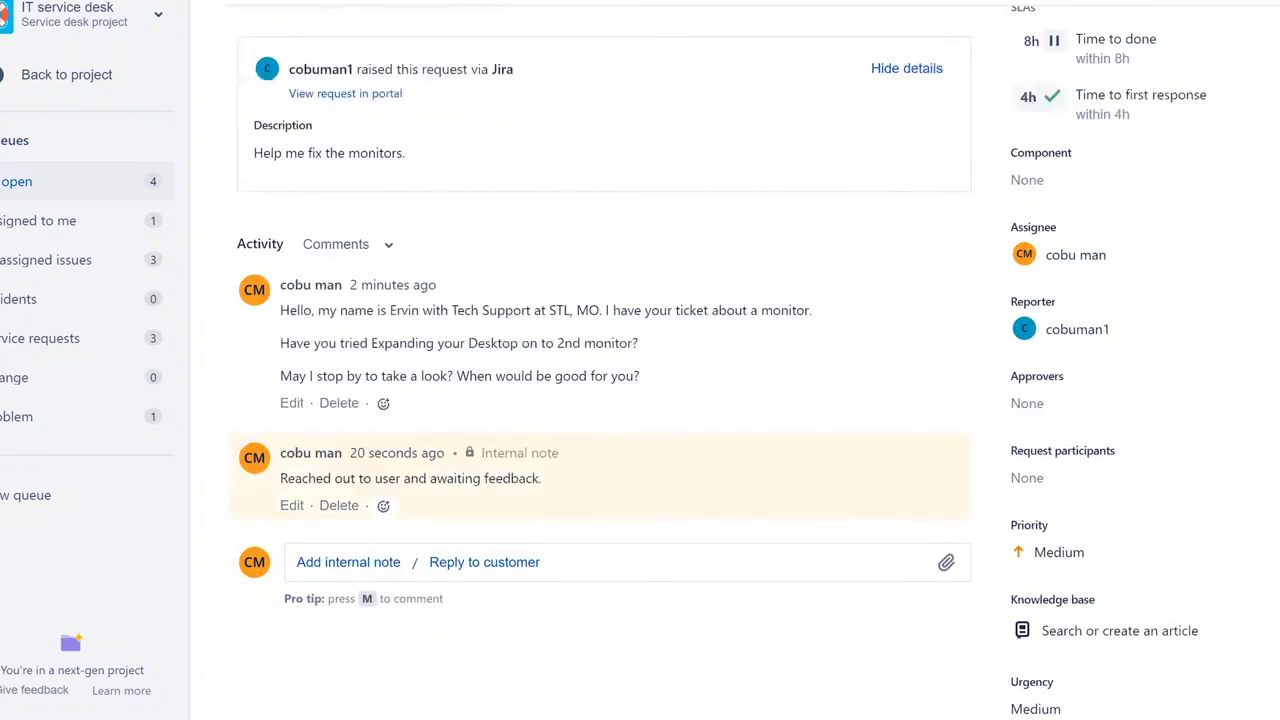
left_click(372, 568)
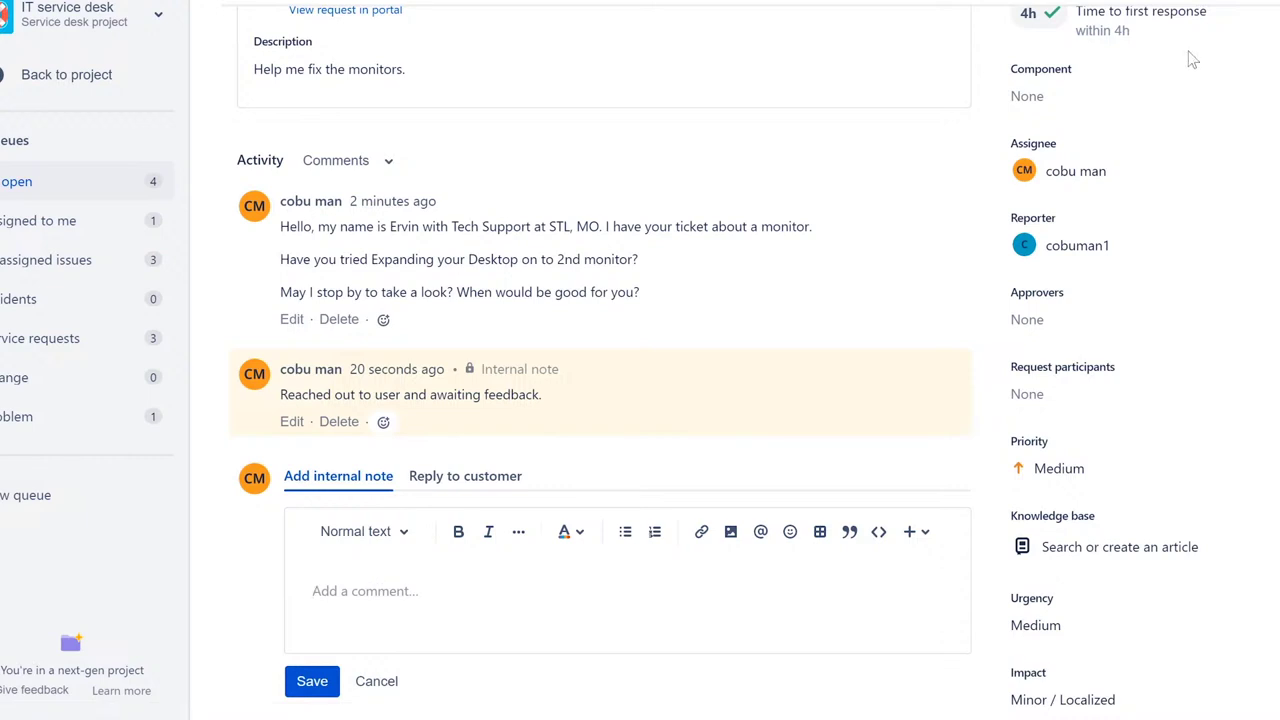
type("Configured dual monitor.")
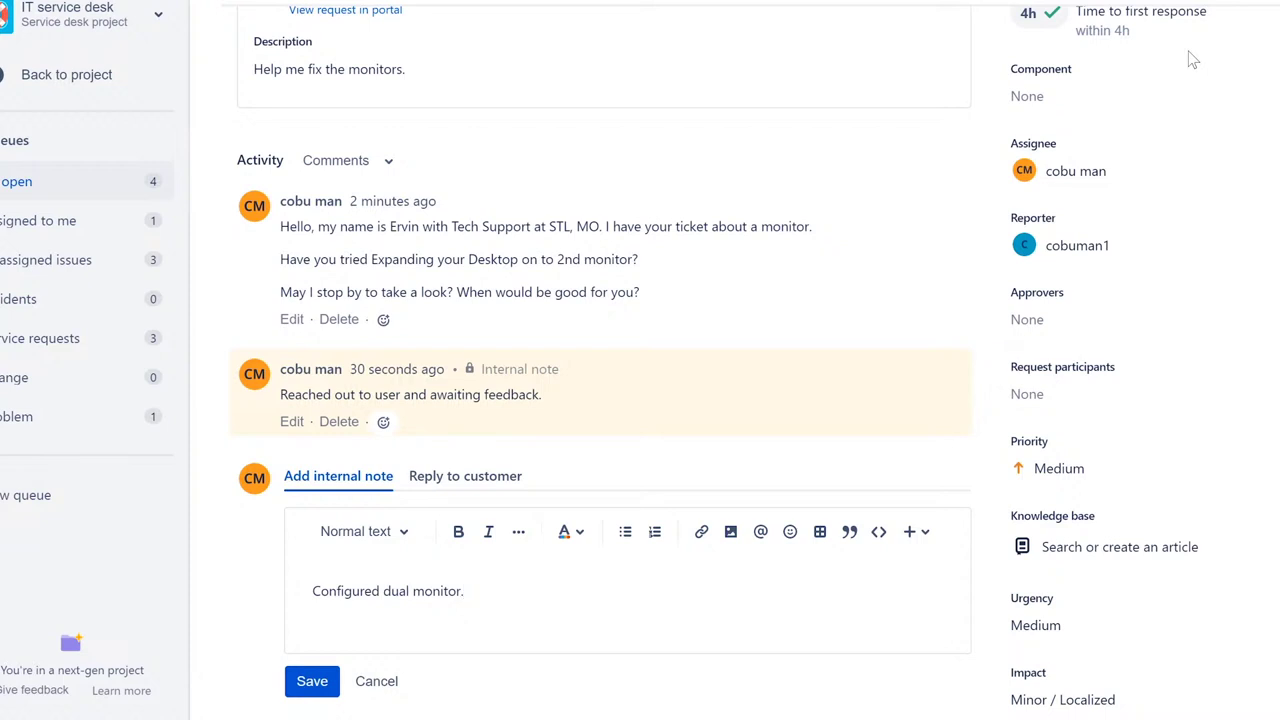
left_click(314, 682)
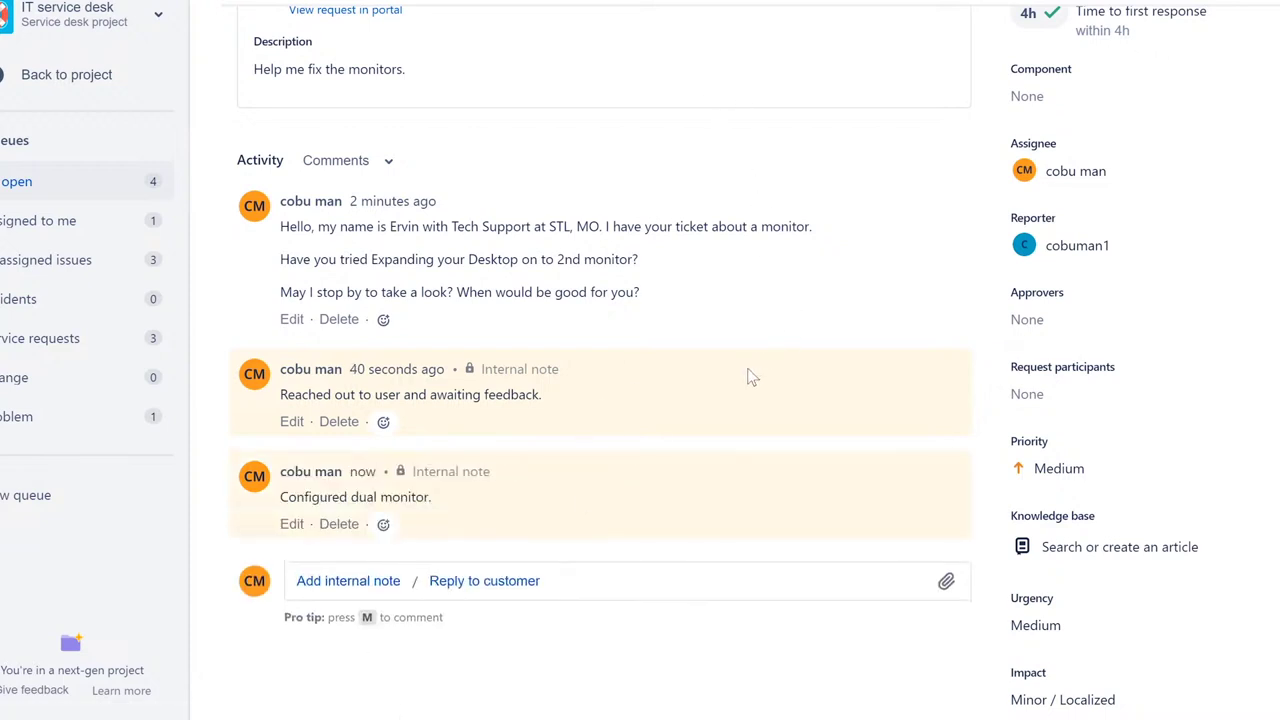
Change the status of the two-monitors ticket to Completed
scroll(752, 377, "up", 1)
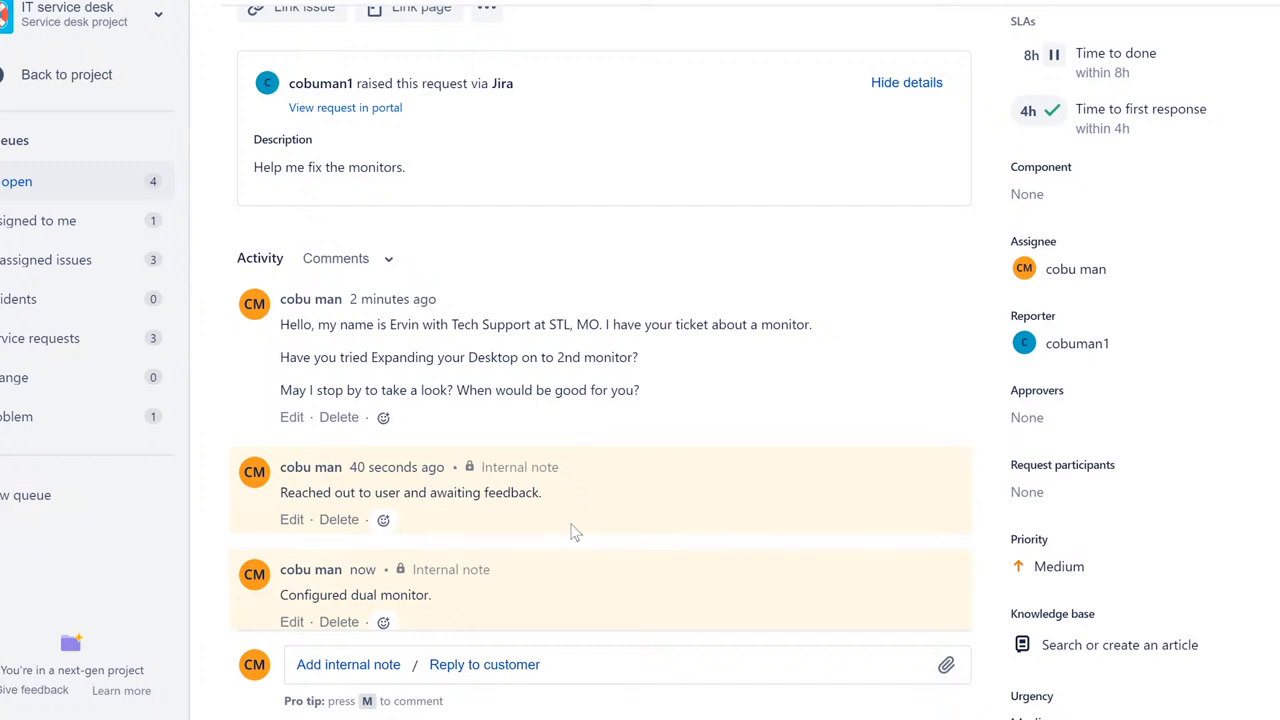
scroll(574, 532, "up", 1)
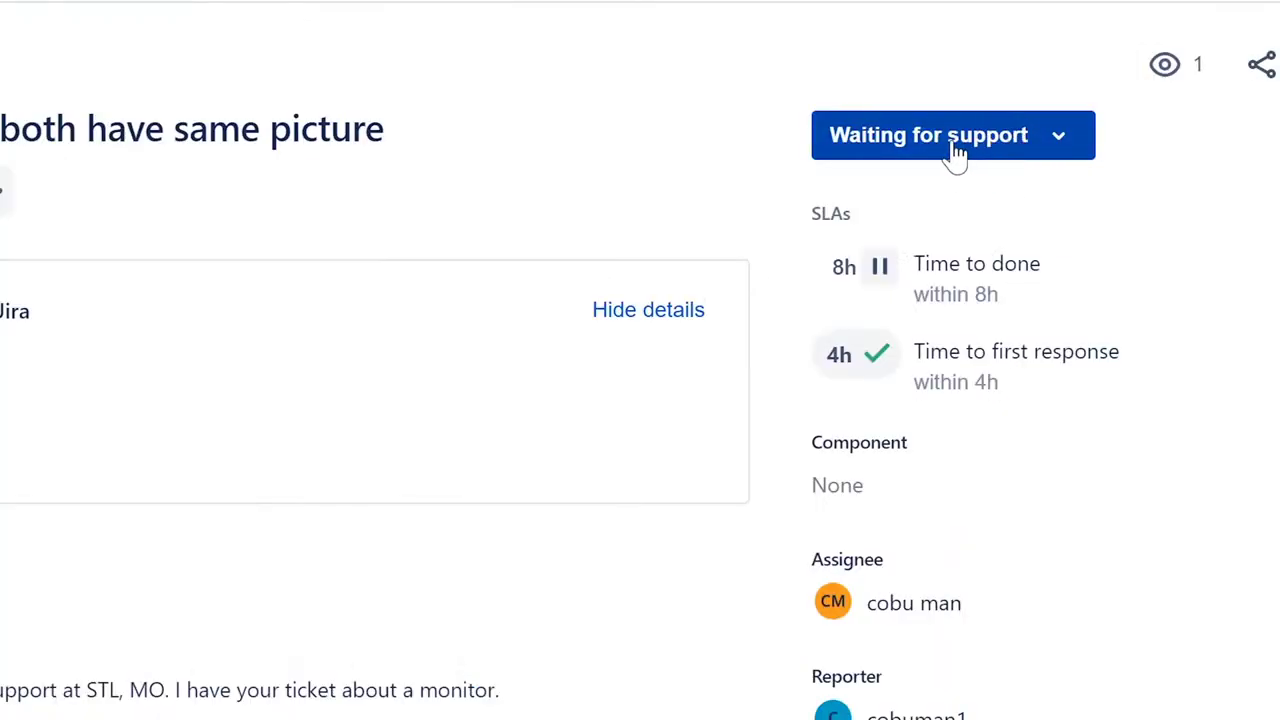
left_click(1050, 150)
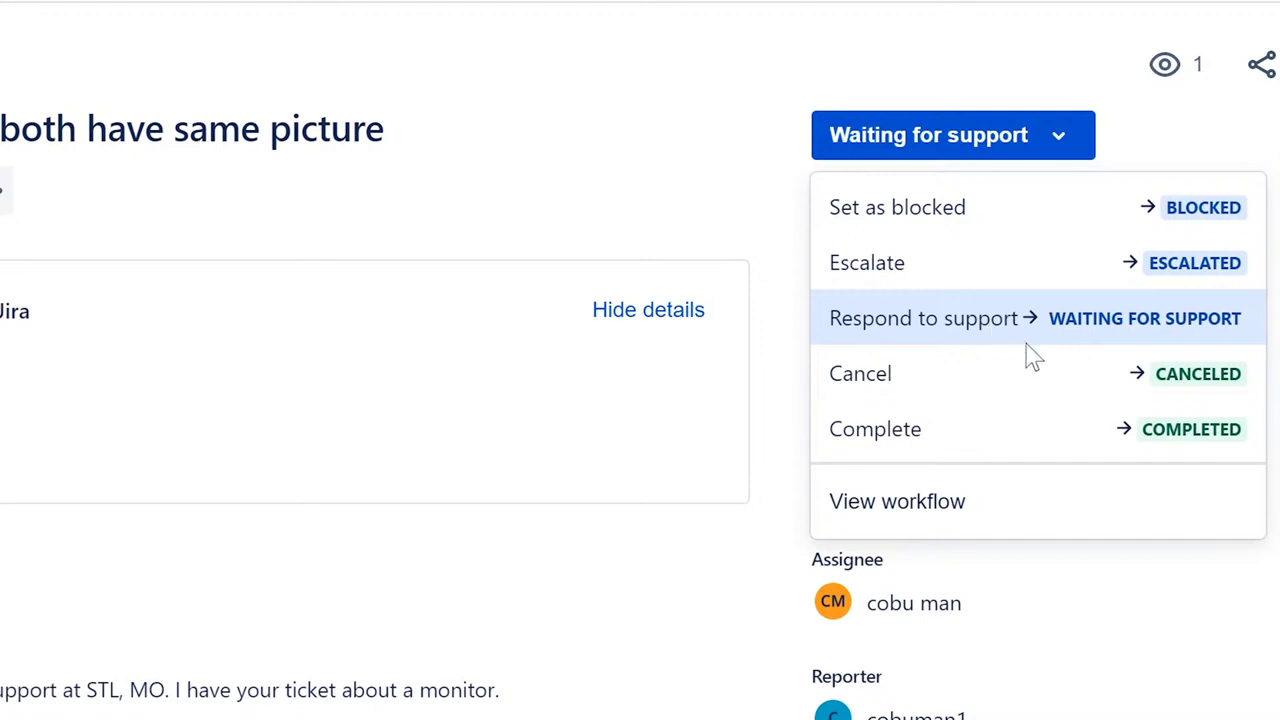
left_click(995, 452)
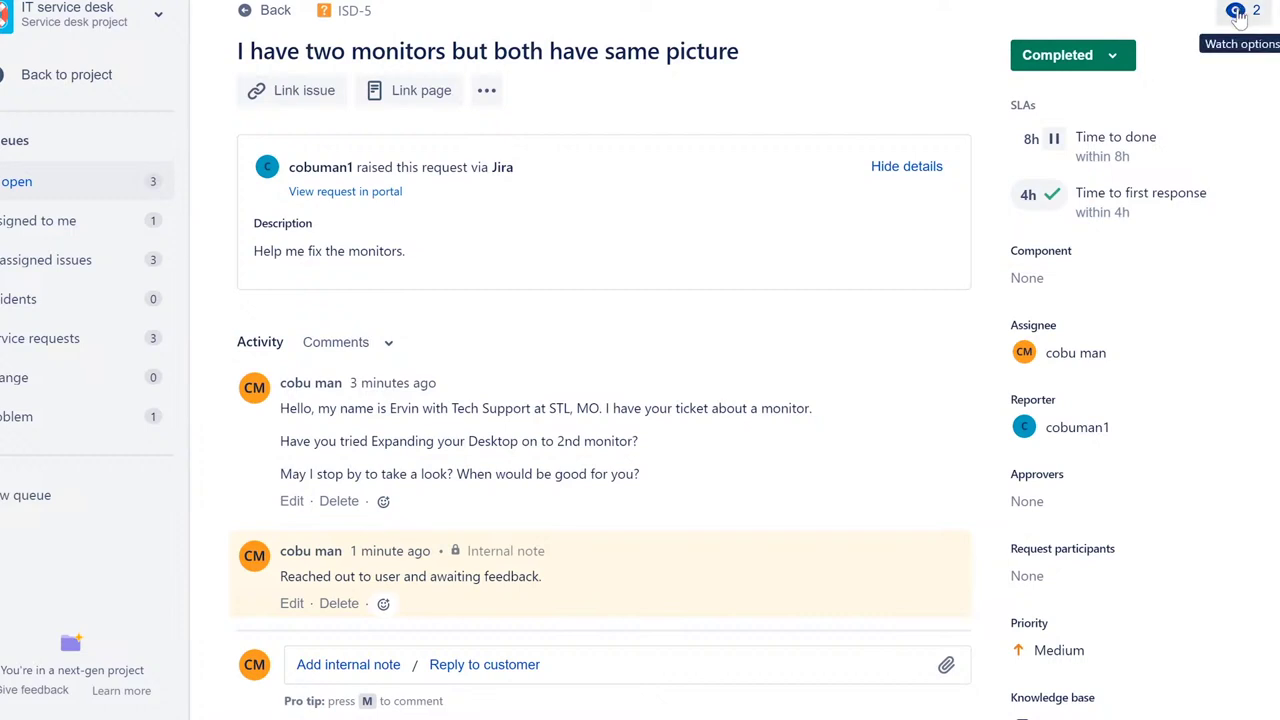
Check who is watching the two-monitors ticket
left_click(1237, 15)
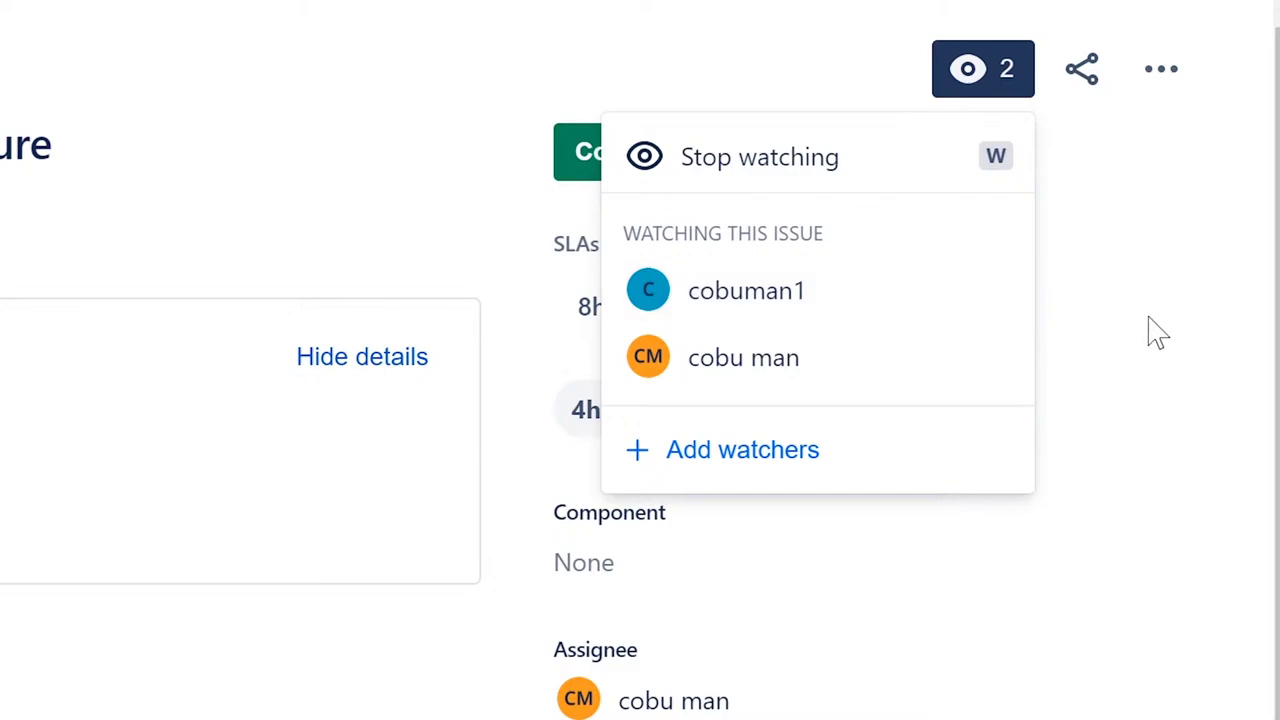
key("Escape")
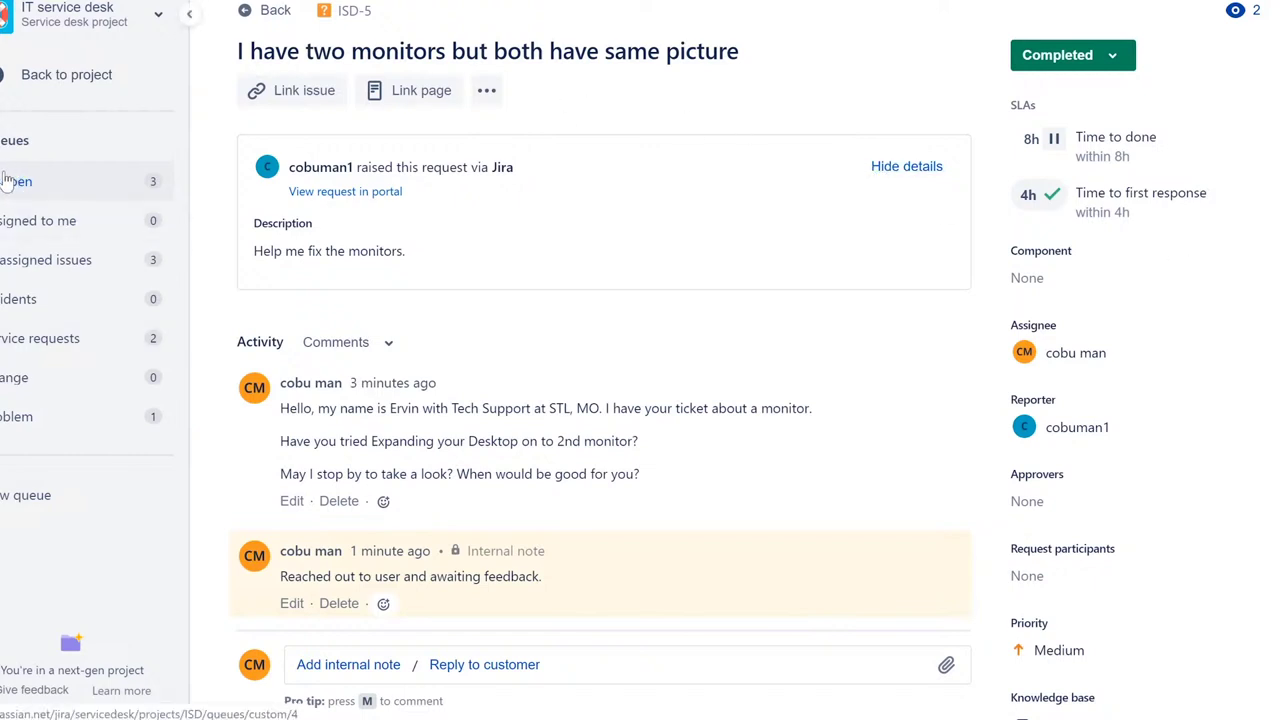
Open the "Website is down!" ticket from the All open queue and examine its urgency
left_click(86, 220)
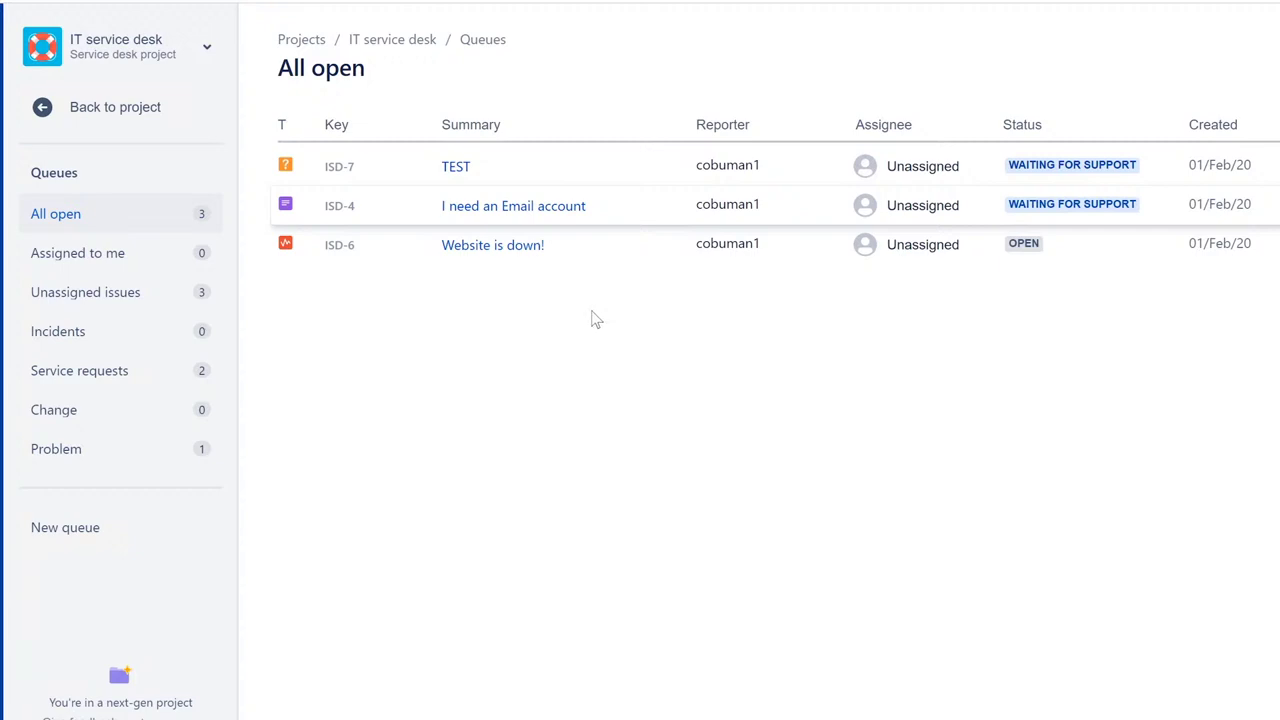
left_click(489, 250)
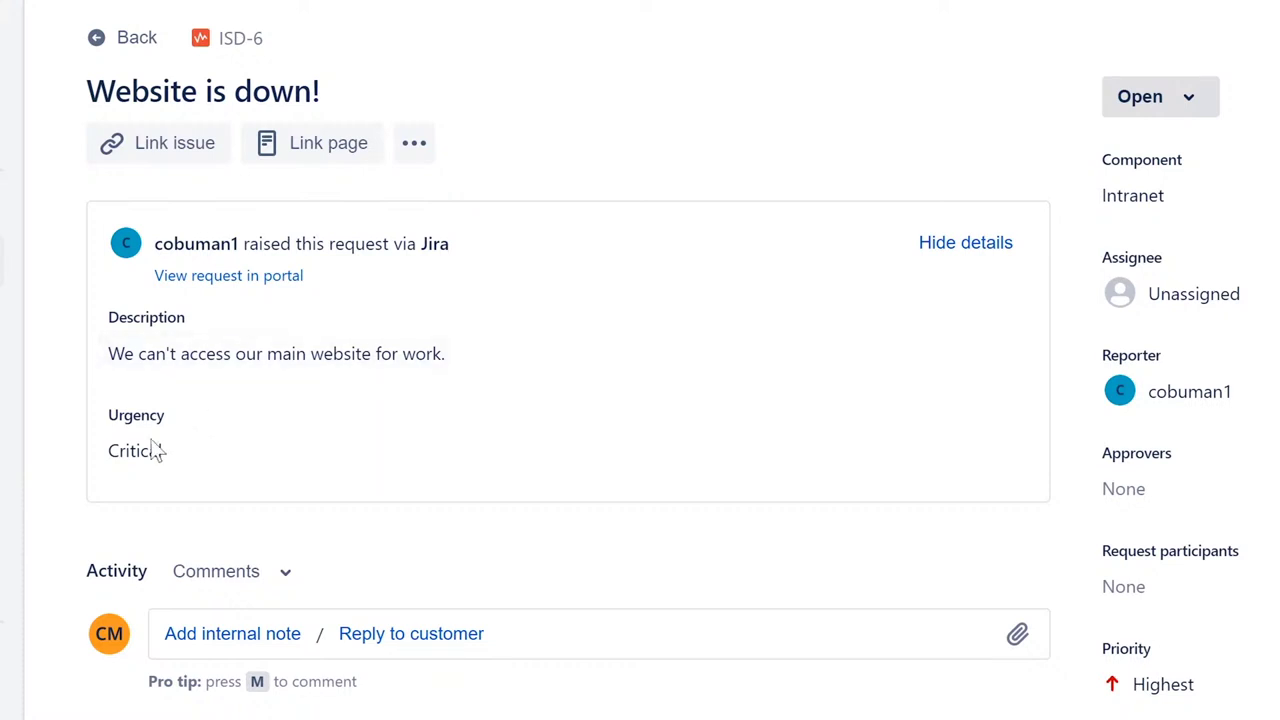
left_click_drag(174, 450, 124, 451)
left_click(101, 449)
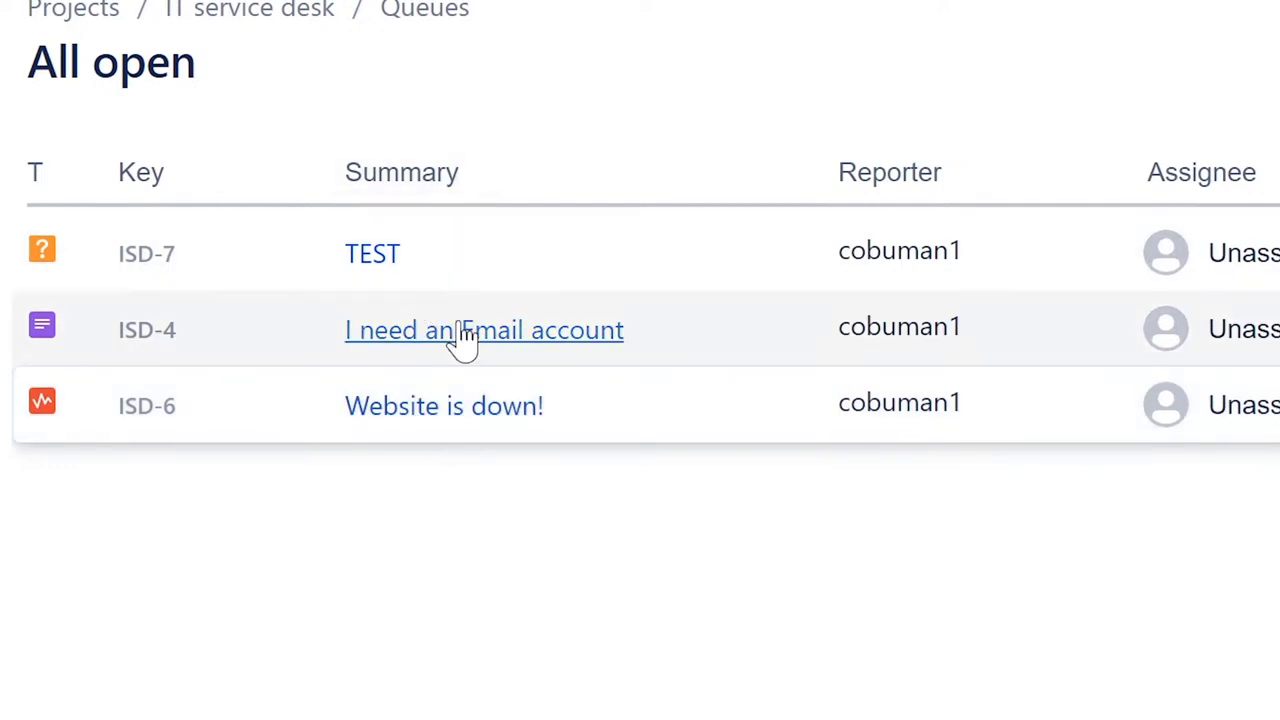
Reopen the "Website is down!" ticket from the queue and review its request details
left_click(424, 407)
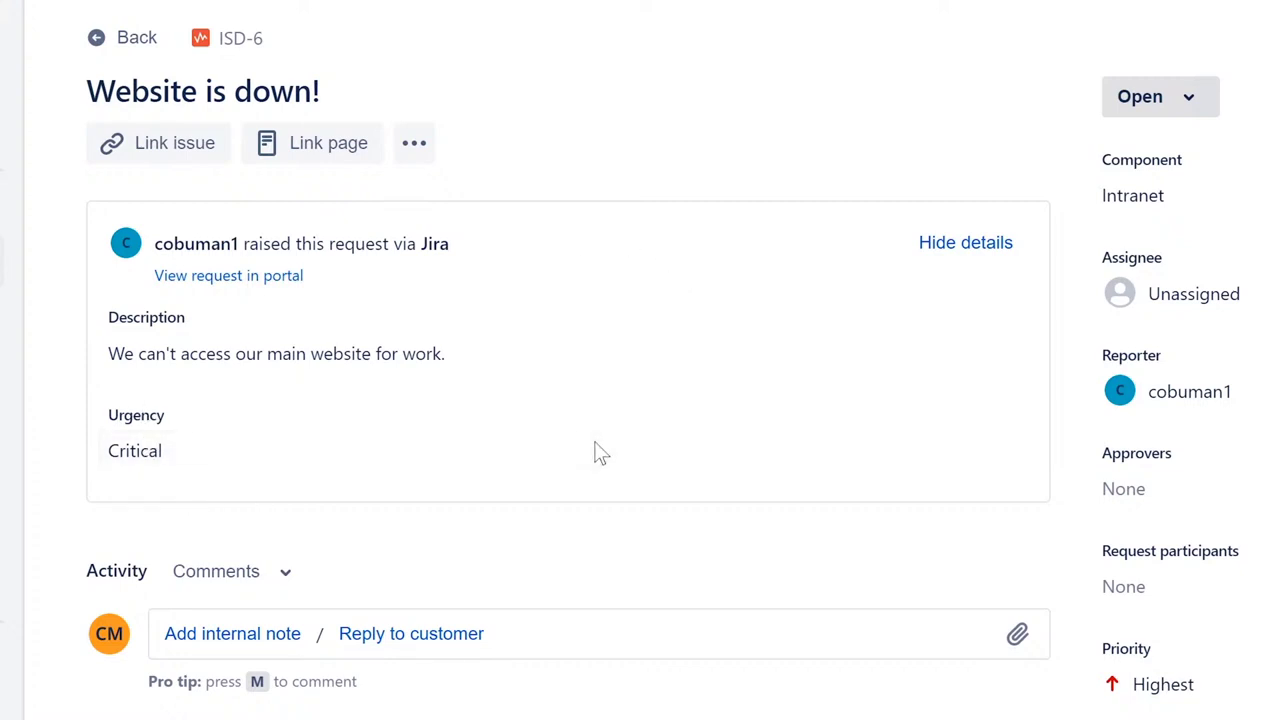
scroll(646, 434, "down", 2)
scroll(646, 434, "up", 2)
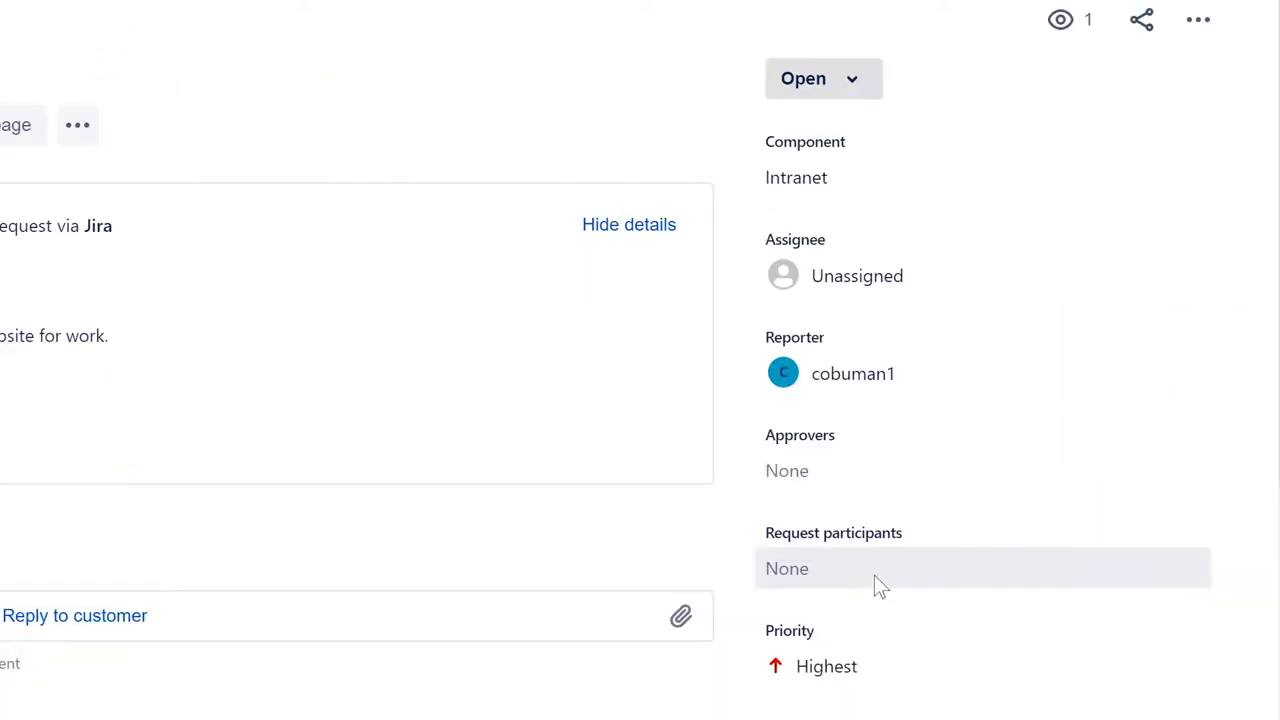
Try to enter two people's full names, separated by a comma, as the ticket's request participants
scroll(871, 576, "down", 2)
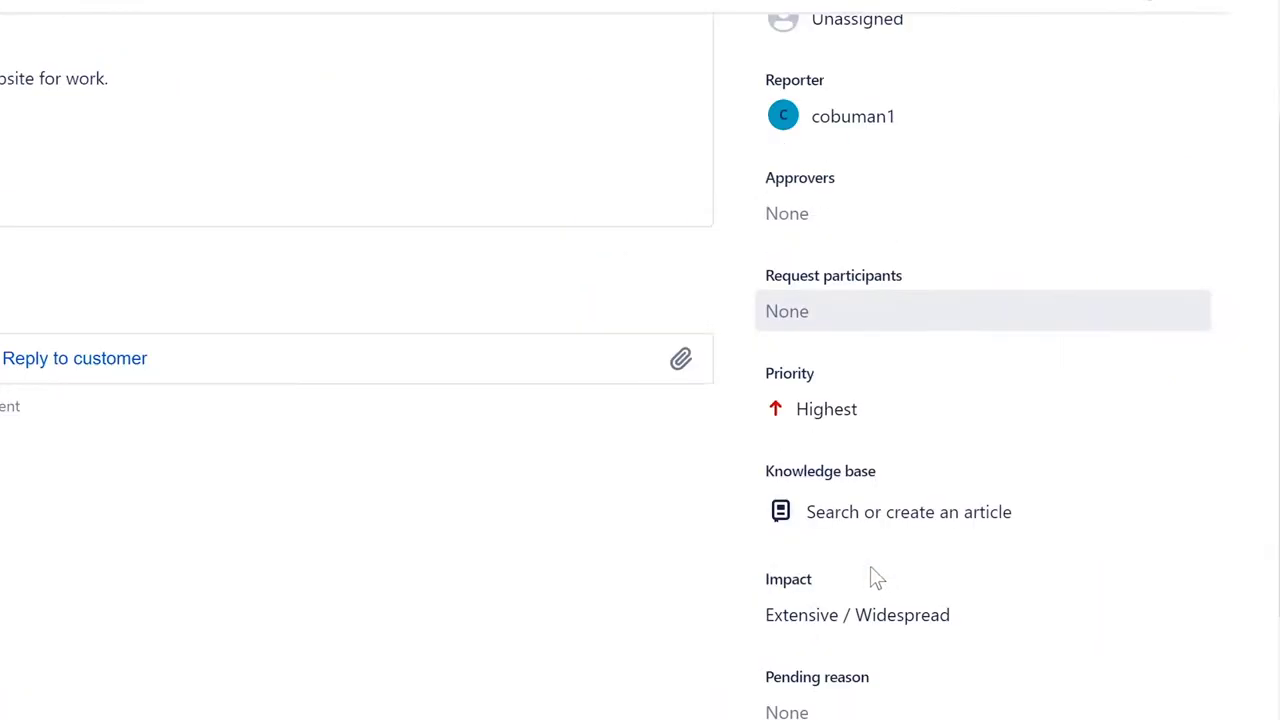
left_click(852, 312)
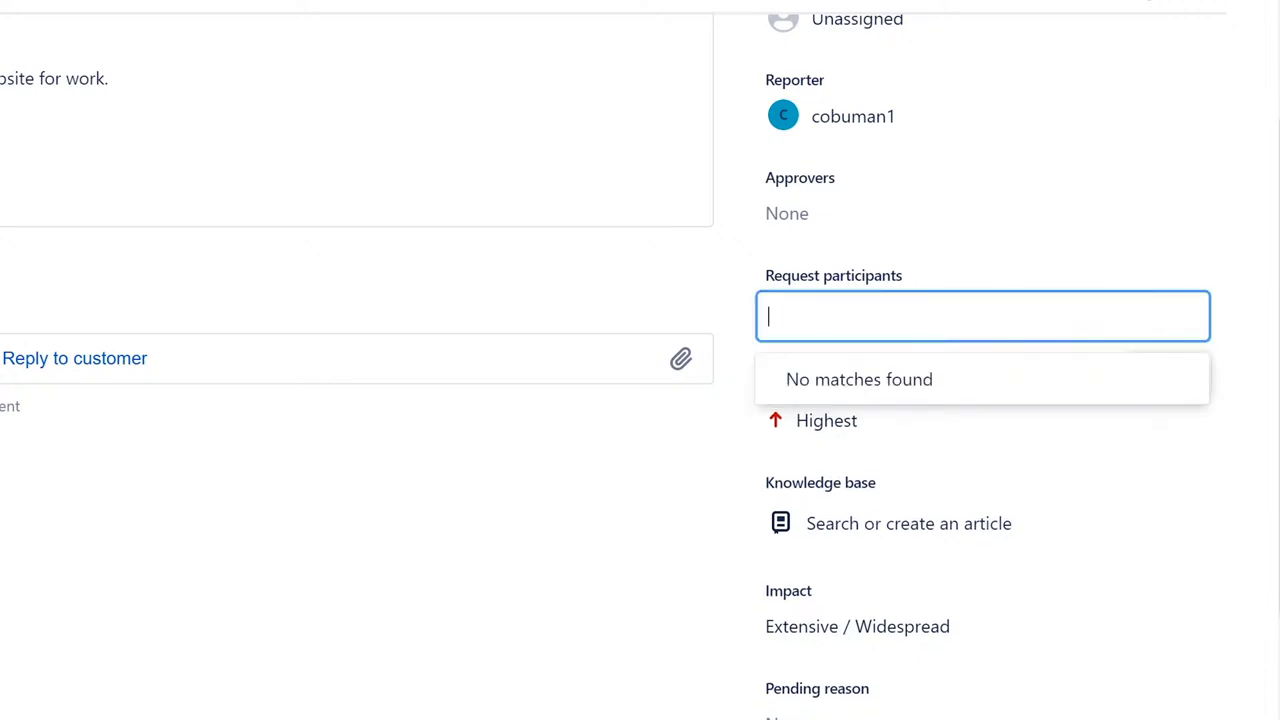
type("Joe Sm")
key("BackSpace")
type("hsmo")
key("BackSpace")
key("BackSpace")
key("BackSpace")
type("mo")
type(", Bo")
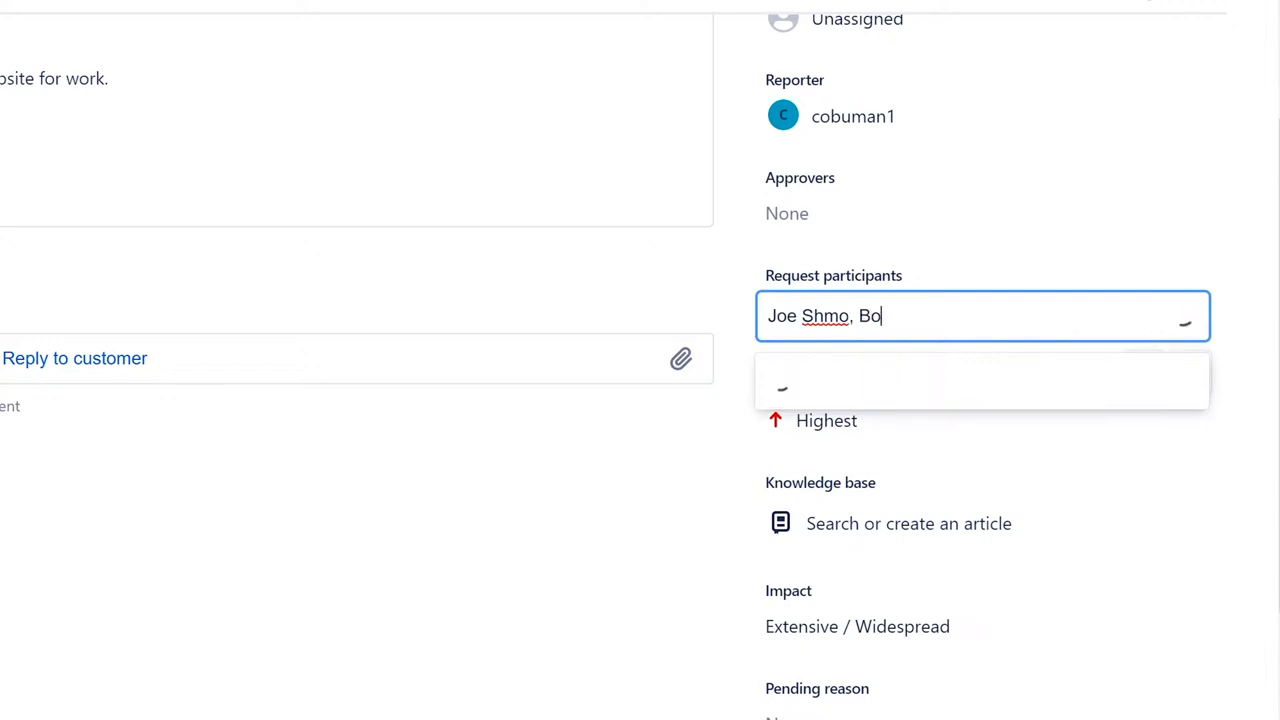
type("b Itsaboy")
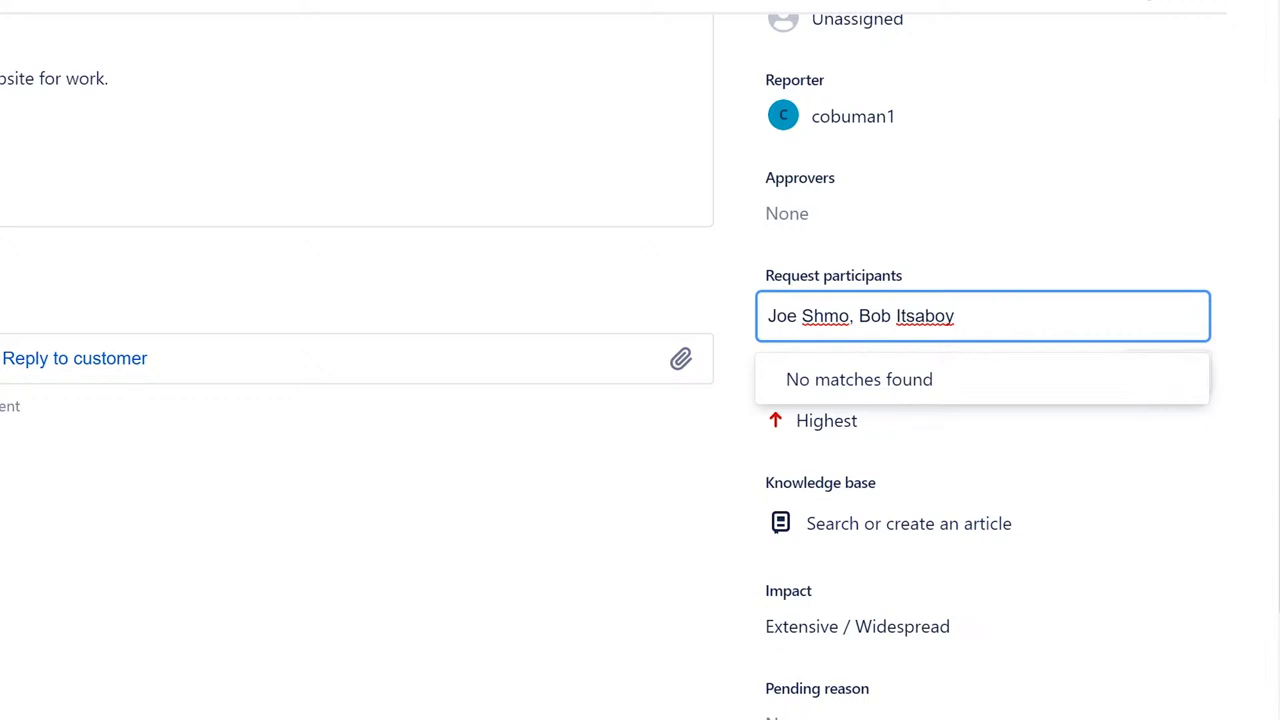
Clear the entered names from the request participants and leave the field without saving anyone
key("BackSpace")
key("BackSpace")
key("BackSpace")
key("BackSpace")
key("BackSpace")
key("BackSpace")
key("BackSpace")
key("BackSpace")
key("BackSpace")
key("BackSpace")
key("BackSpace")
key("BackSpace")
key("BackSpace")
key("BackSpace")
key("BackSpace")
key("BackSpace")
key("BackSpace")
key("BackSpace")
key("BackSpace")
key("BackSpace")
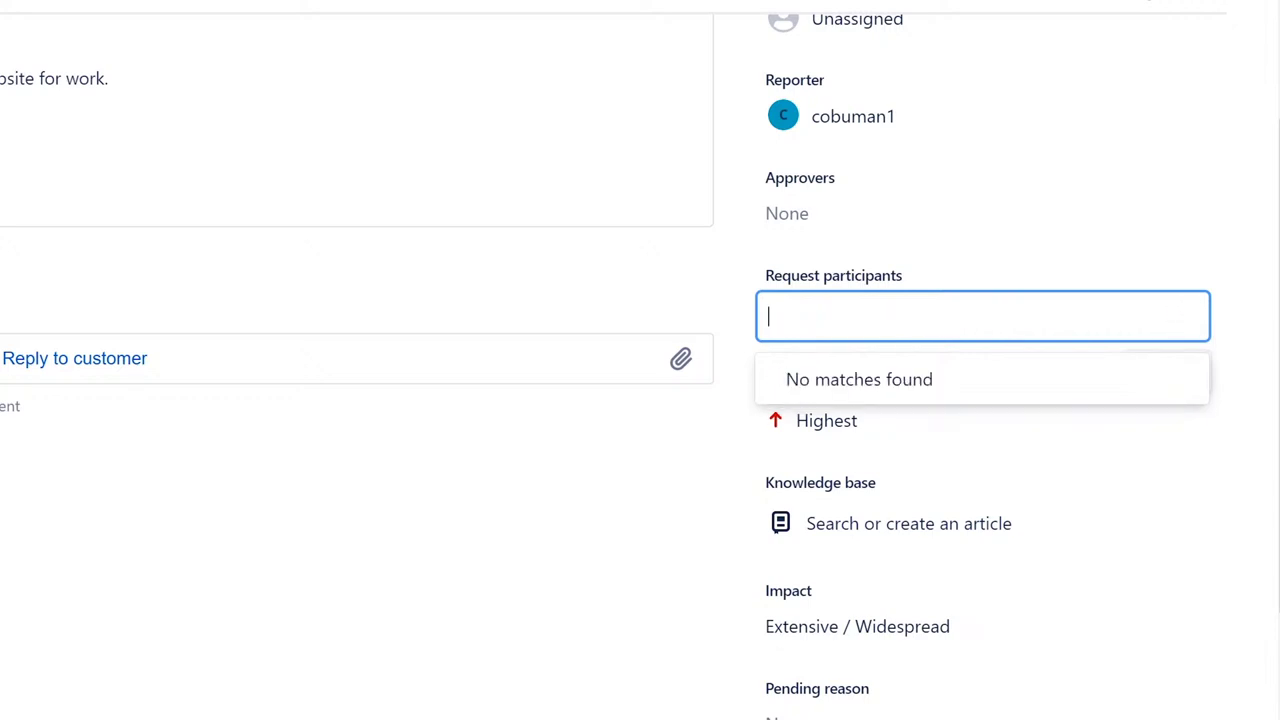
left_click(567, 552)
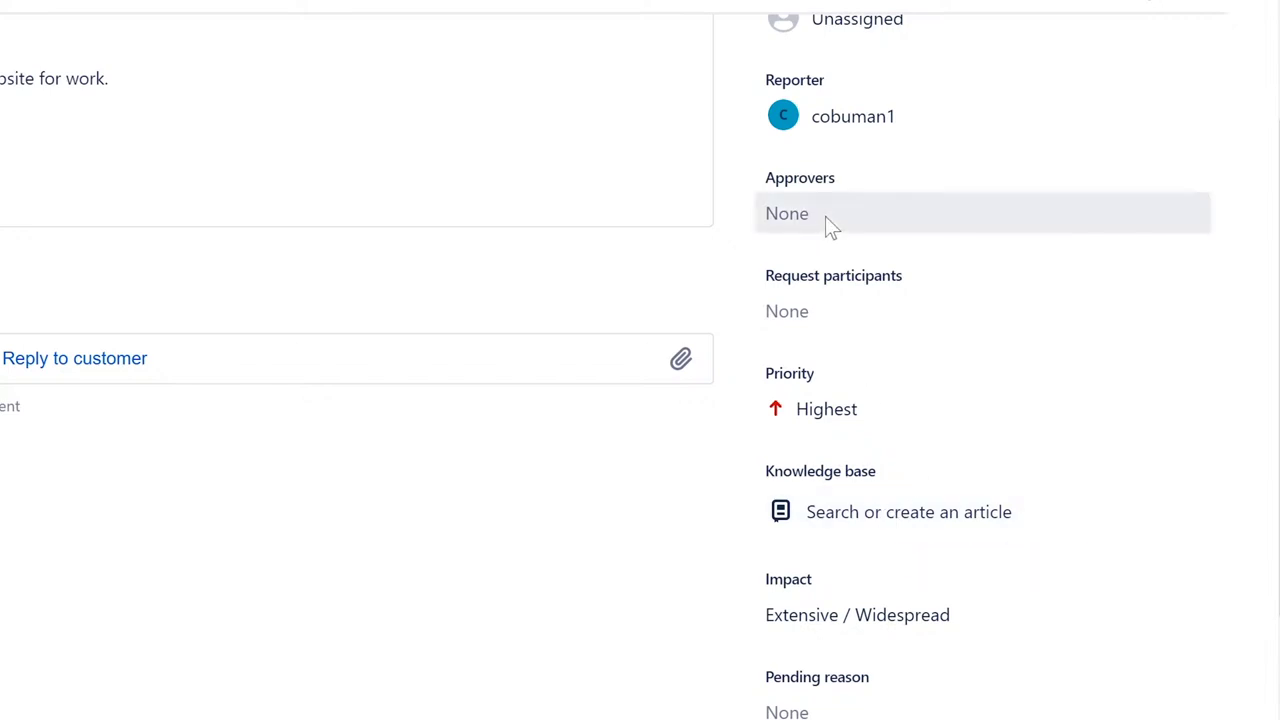
Start a reply to the customer on the website ticket with the question "How many people are impacted?"
scroll(755, 557, "up", 2)
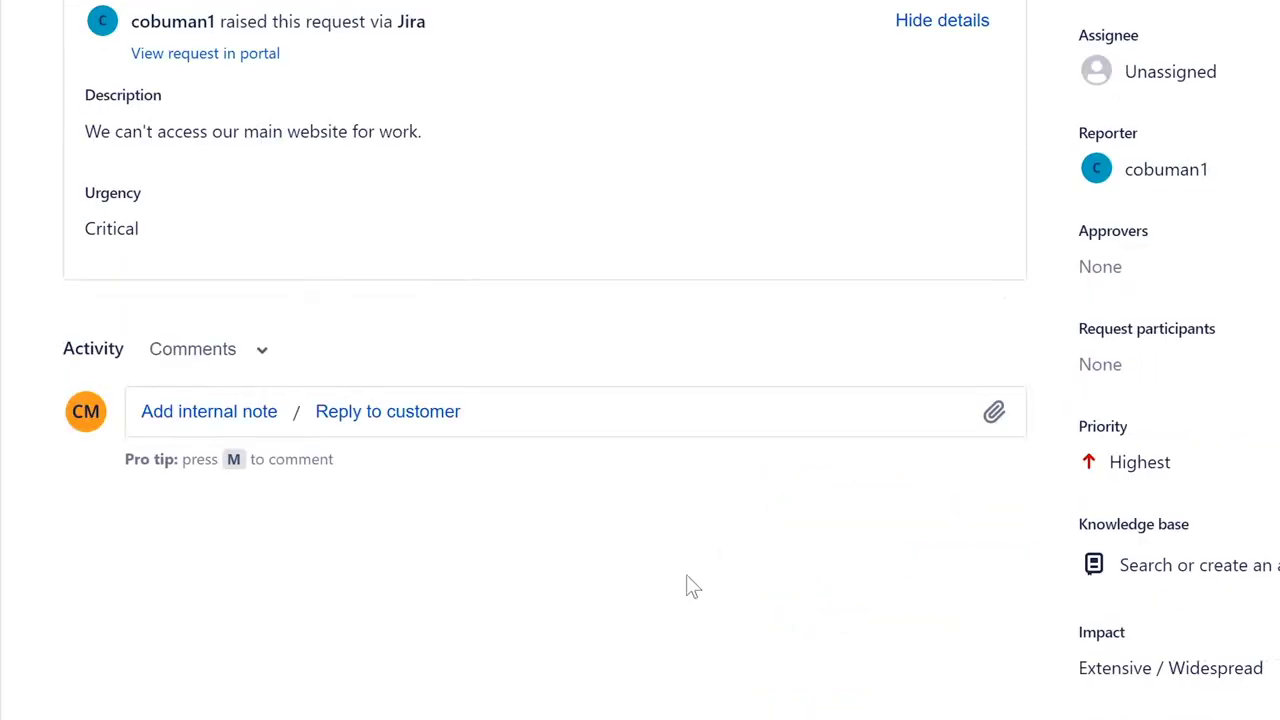
scroll(436, 443, "up", 2)
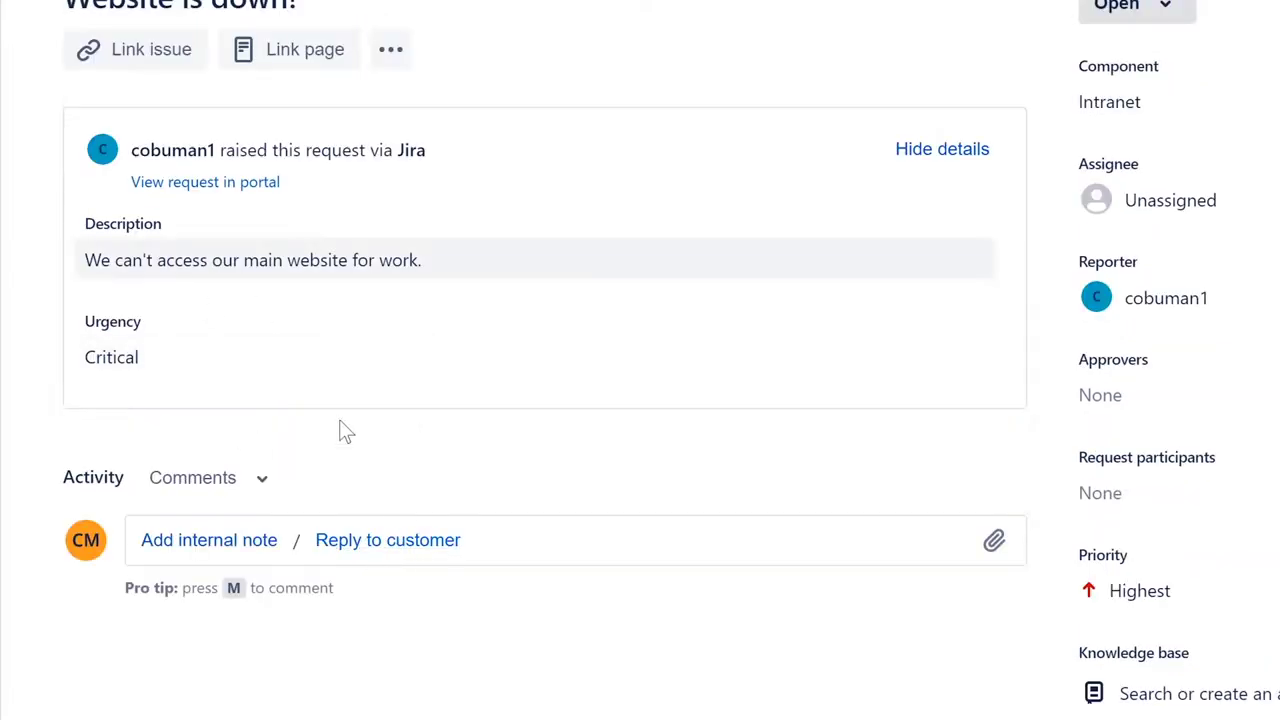
left_click(416, 545)
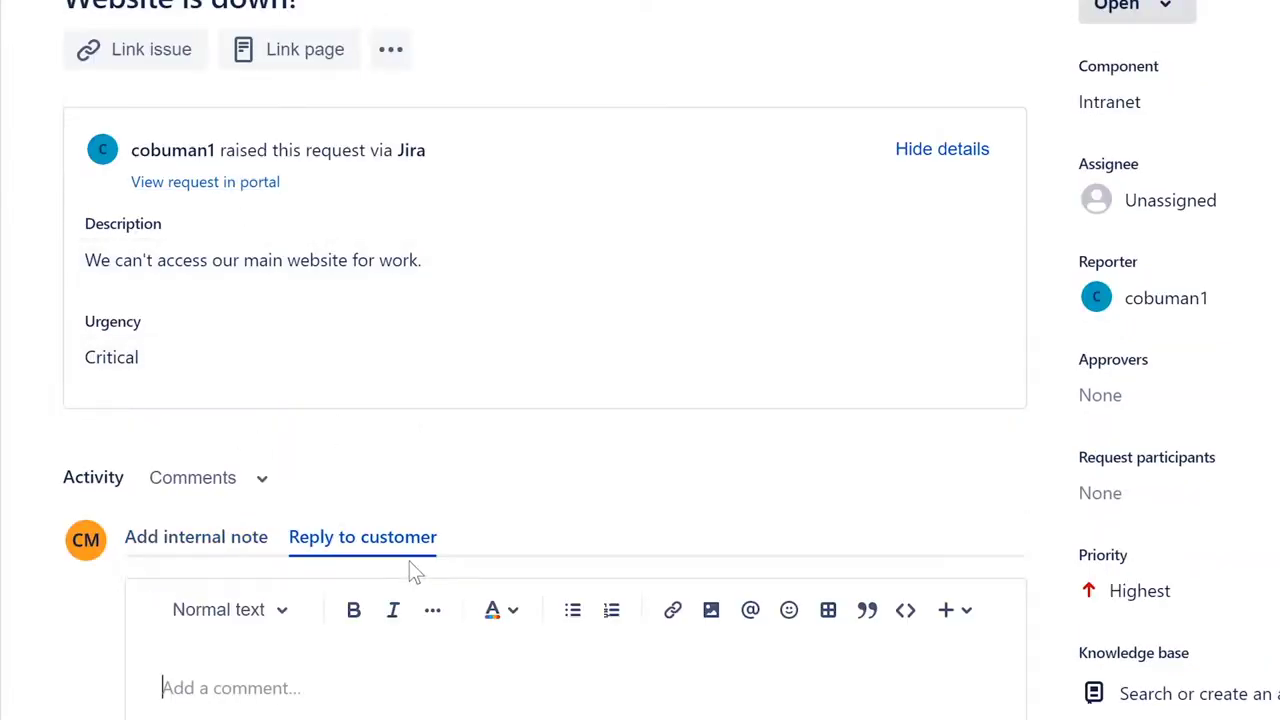
scroll(420, 520, "down", 2)
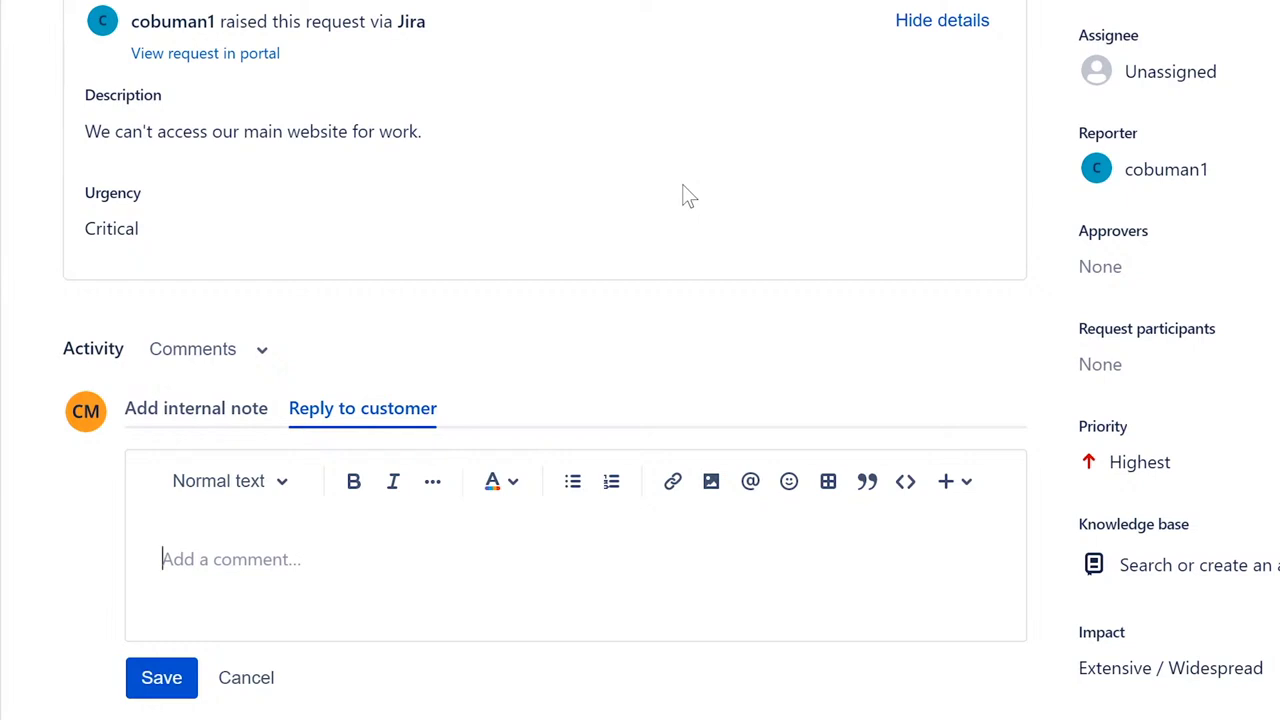
type("How many u")
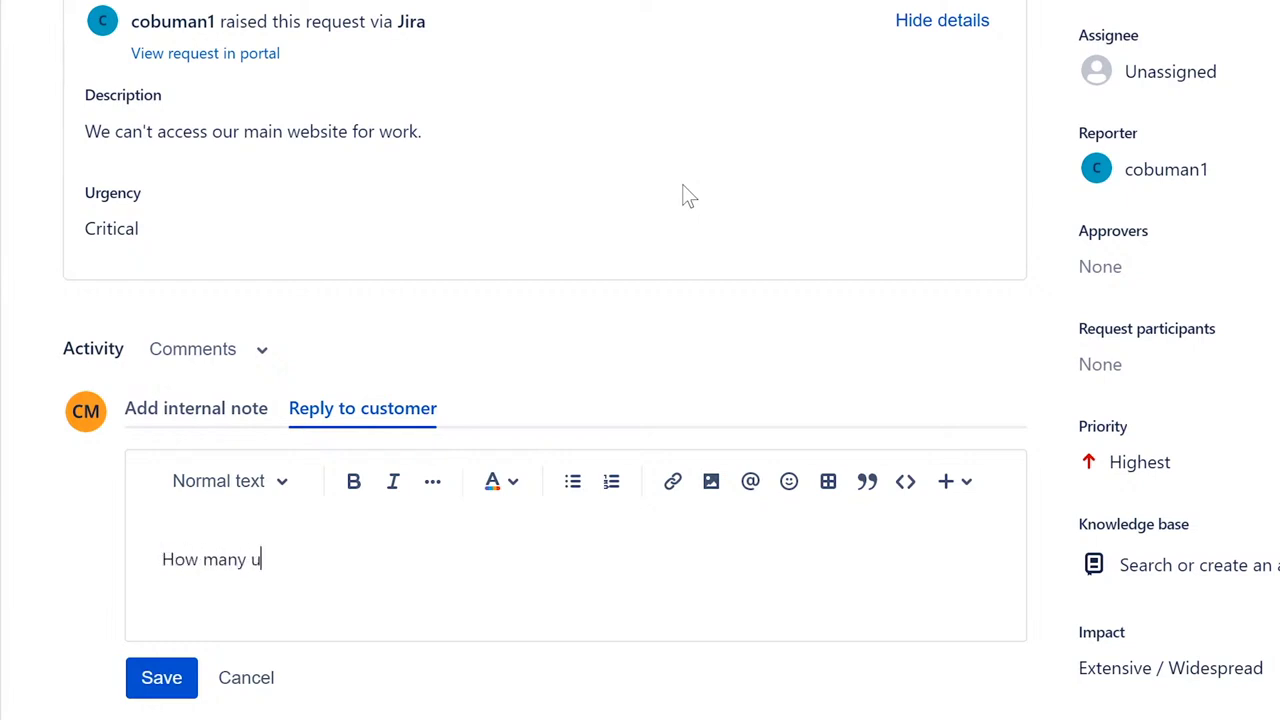
key("BackSpace")
type("people are impacted.")
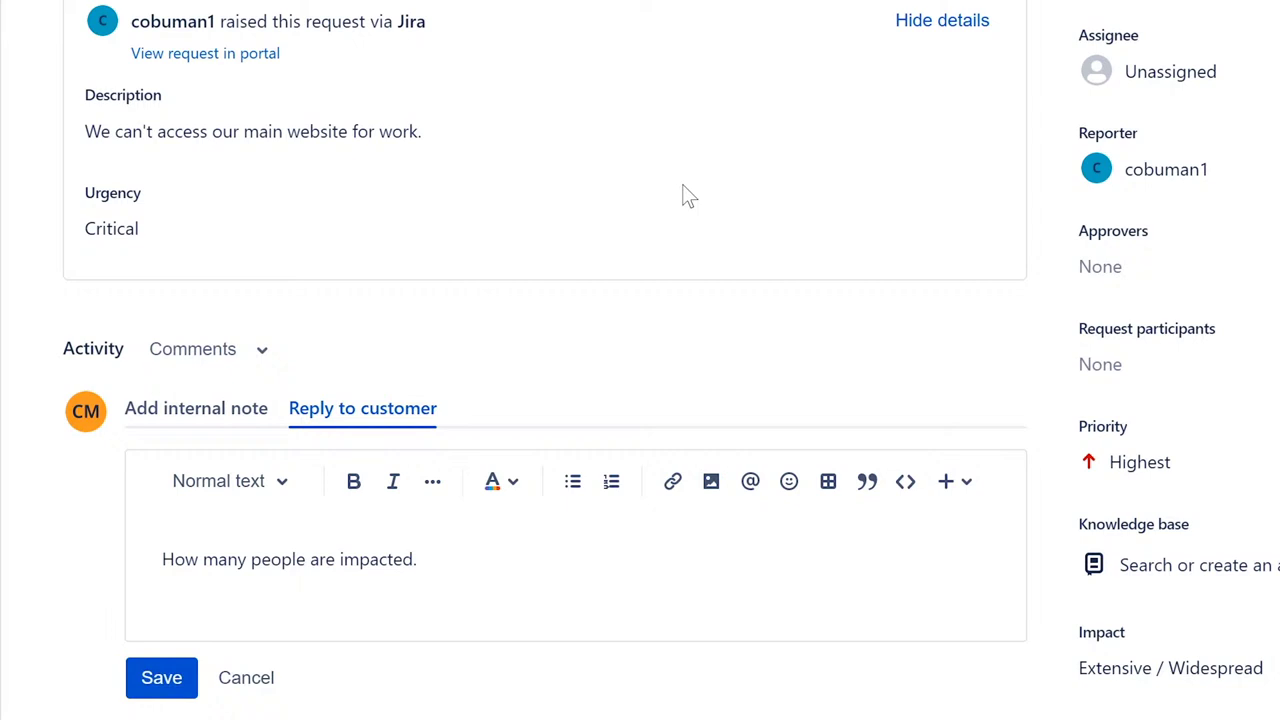
key("BackSpace")
type("?")
key("Return")
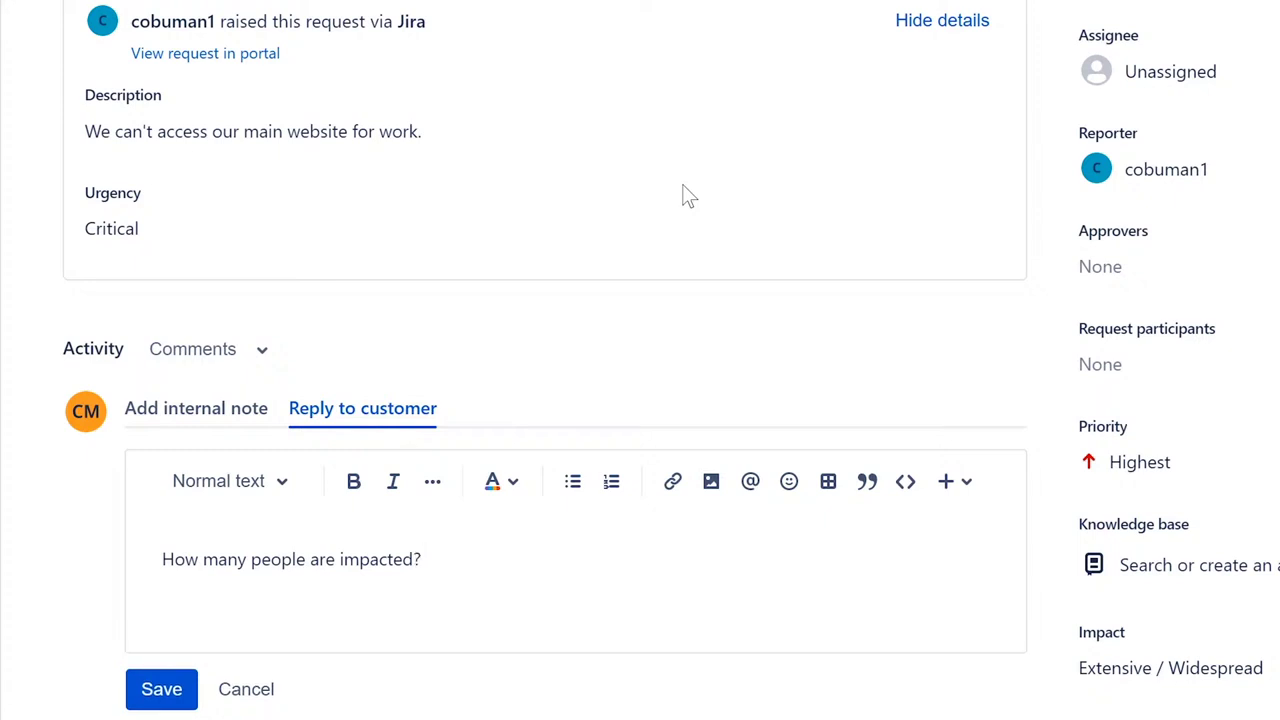
Add the questions "When was the last time it worked?" and "Are you using the correct link?" on separate lines and save the reply
type("When was the last time ")
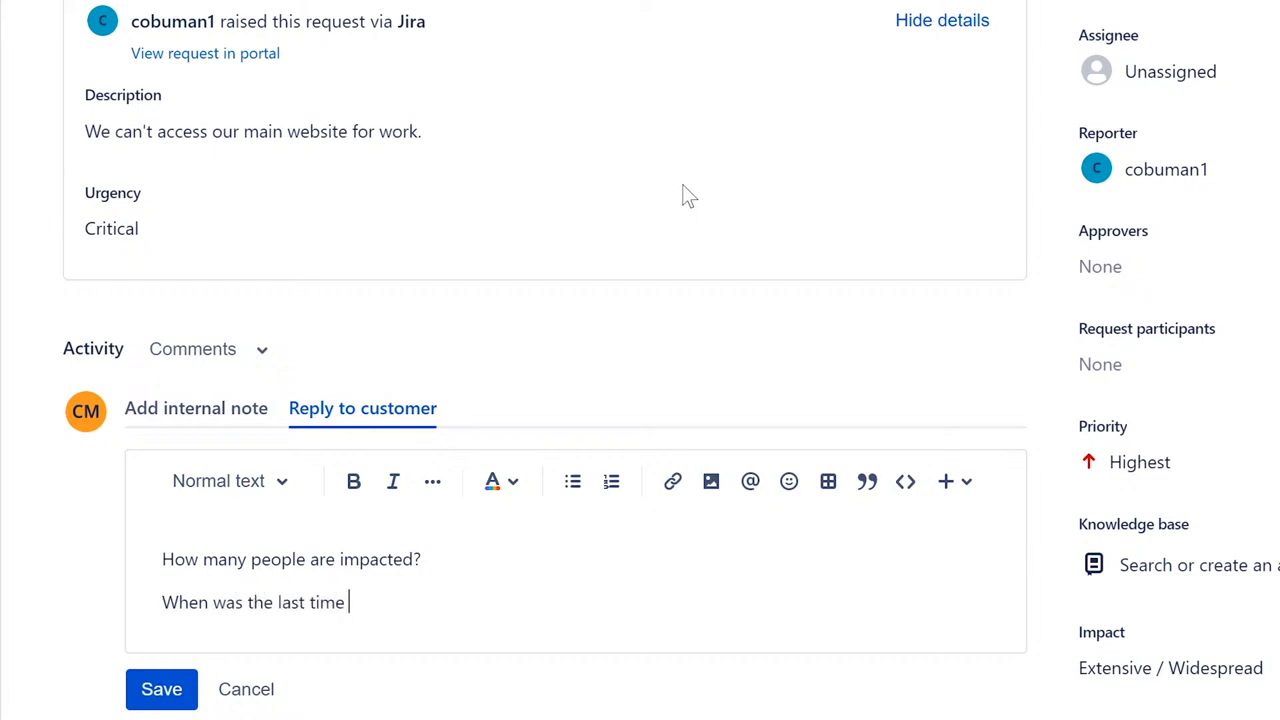
type("it worked?")
key("Return")
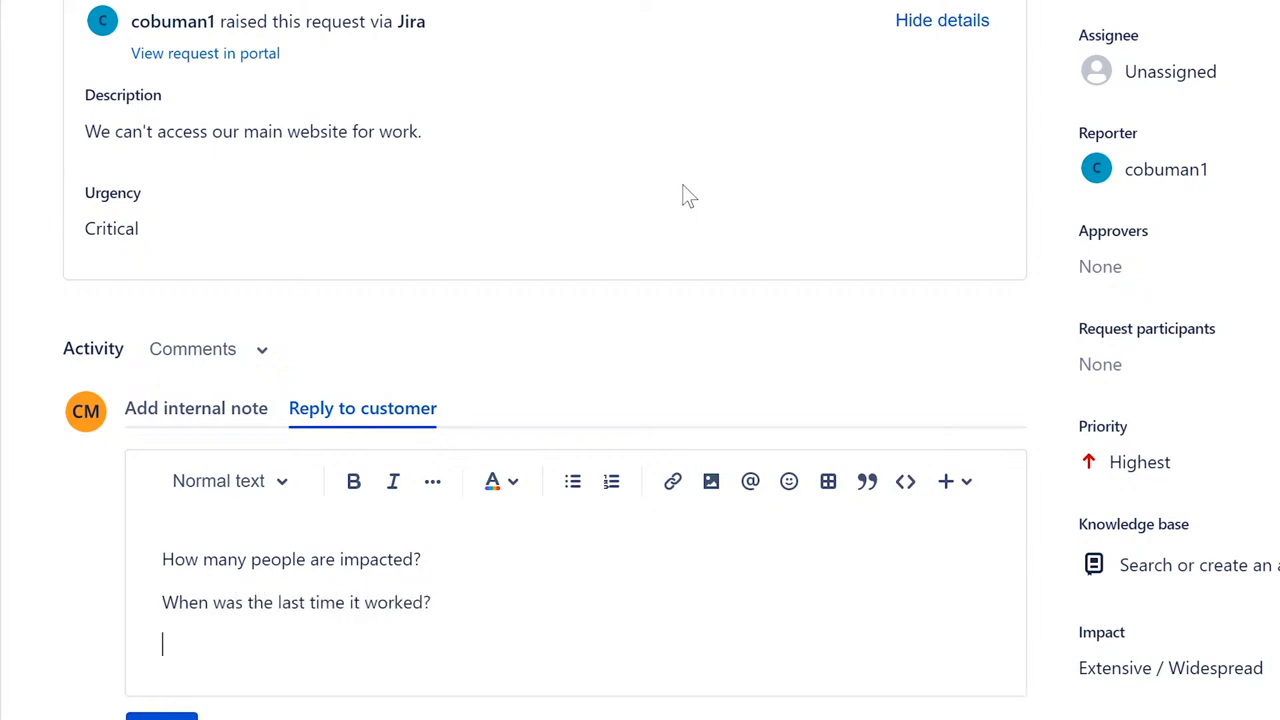
type("Are you using the correc")
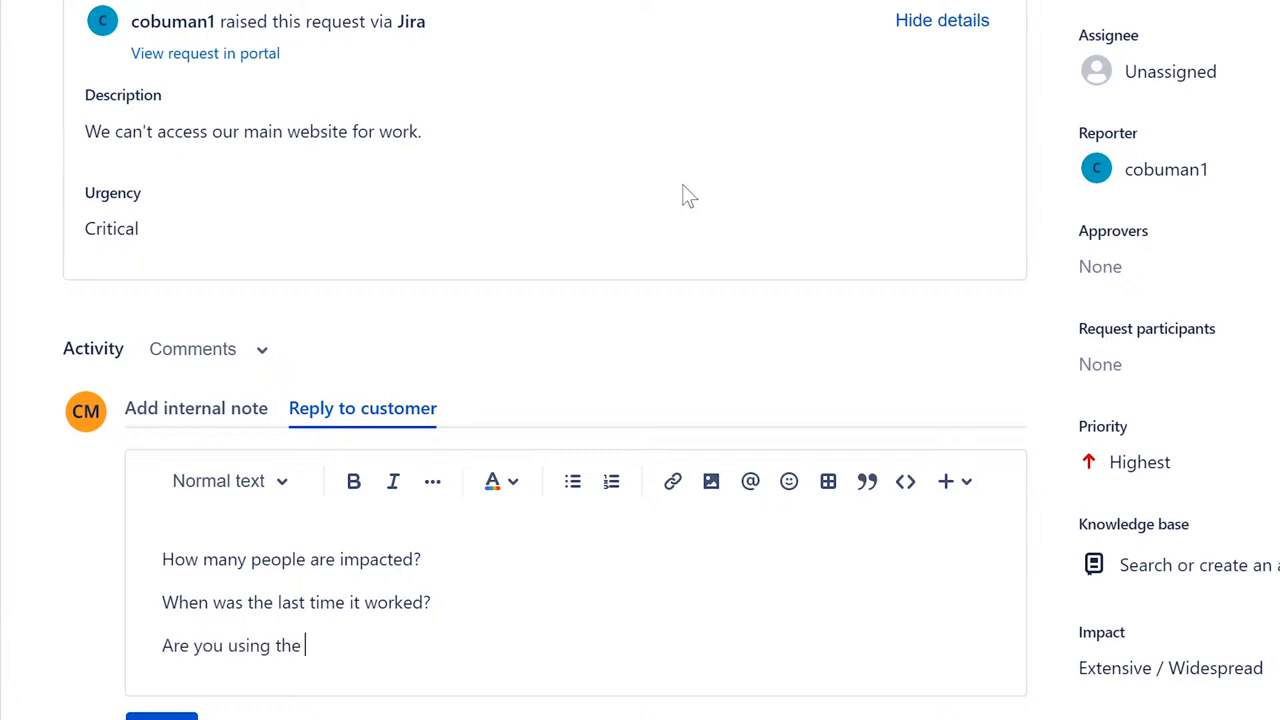
type("t link?")
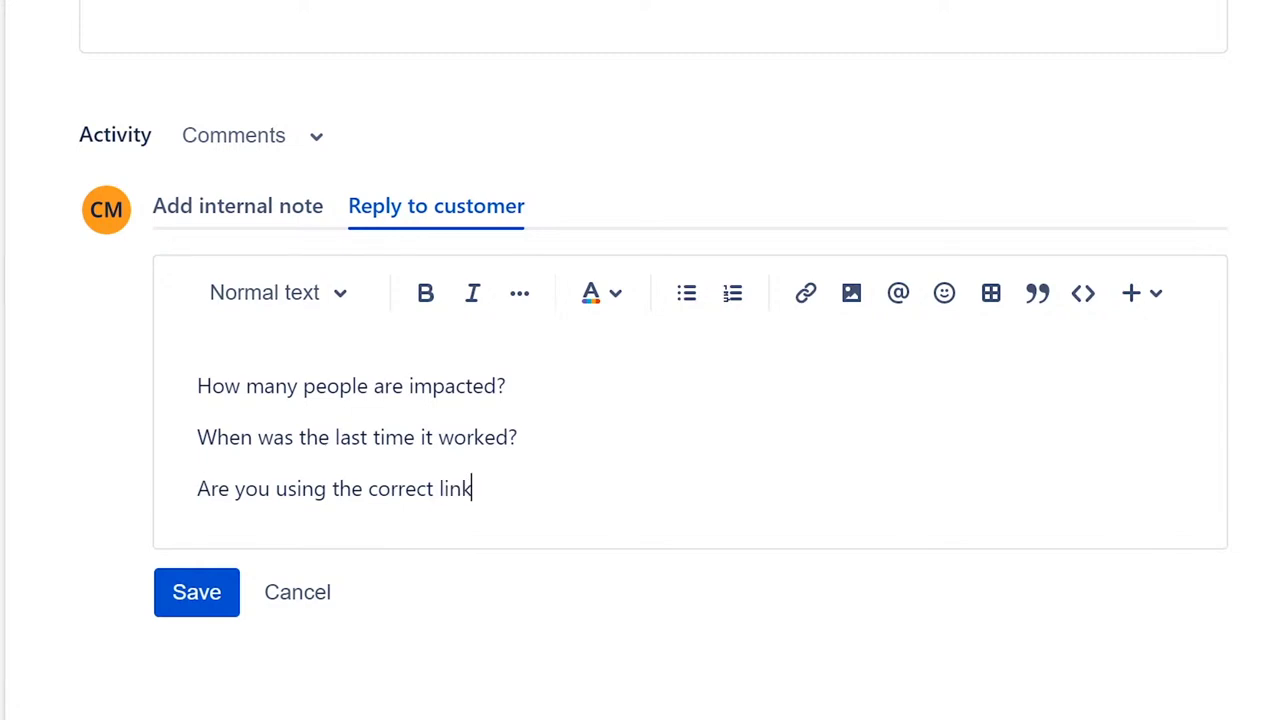
key("Return")
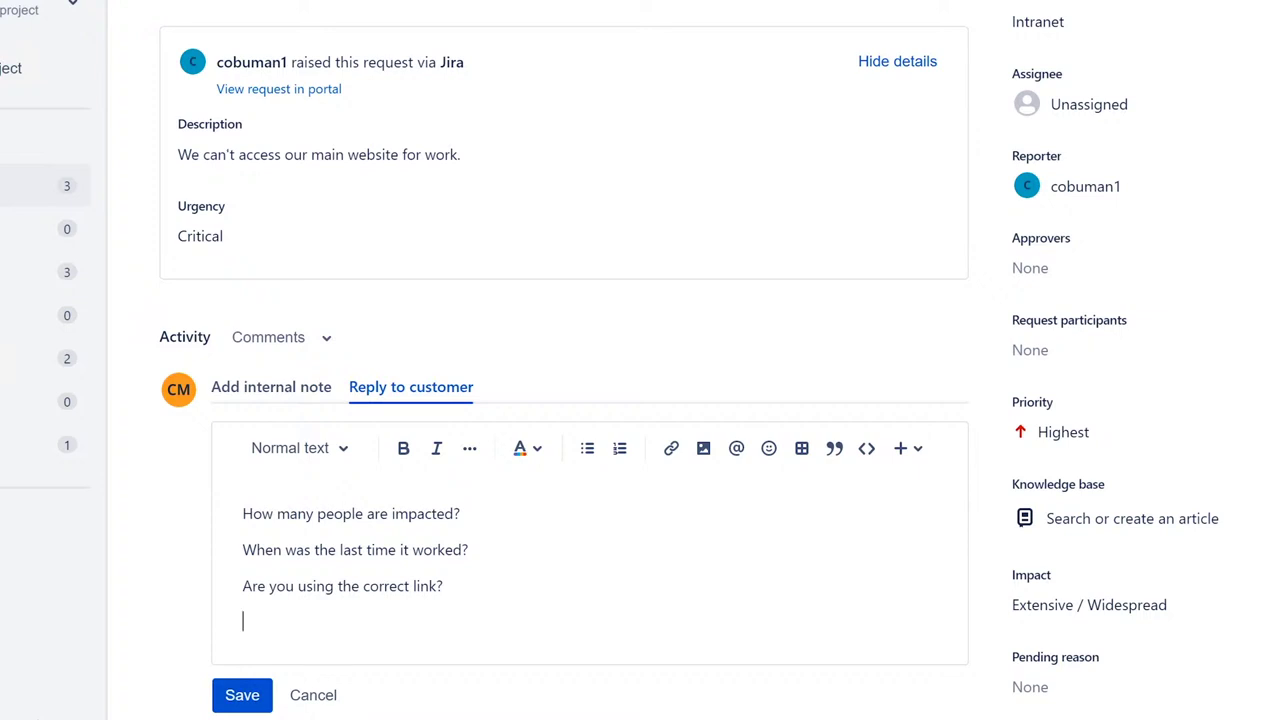
left_click(245, 699)
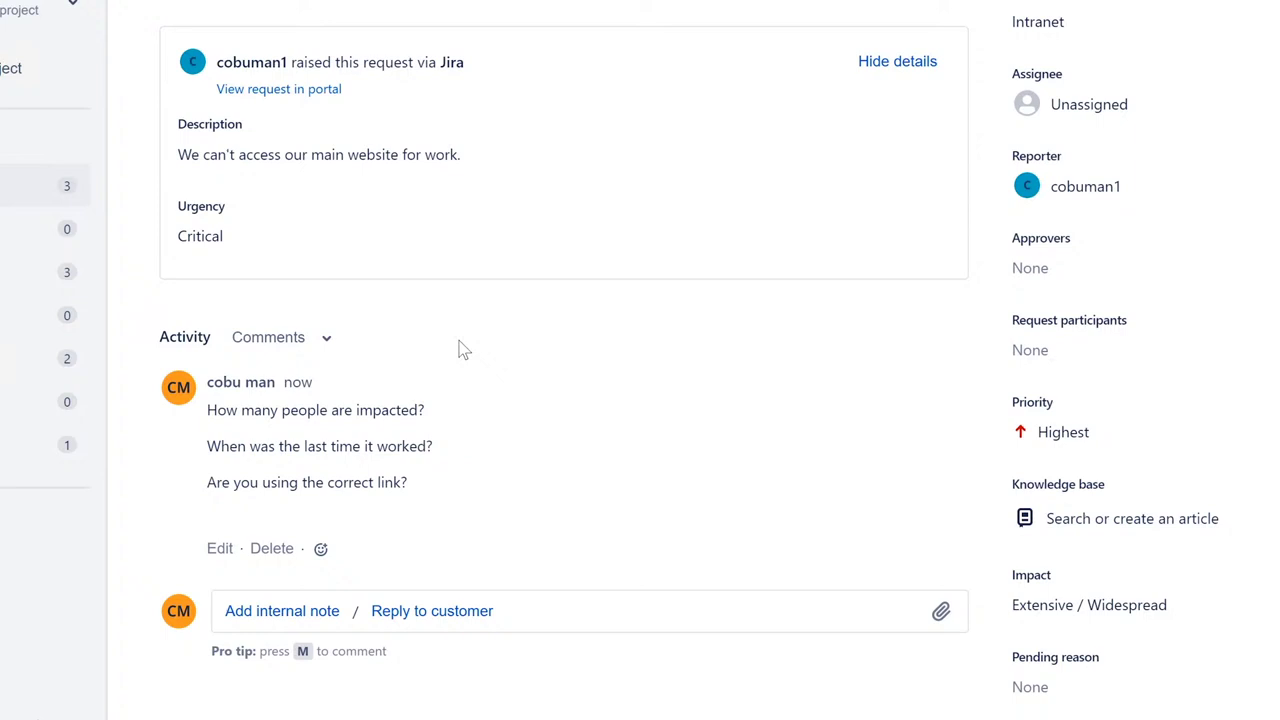
Add an internal note to the website ticket reading "Contacted user requesting more information." and save it
scroll(460, 348, "up", 2)
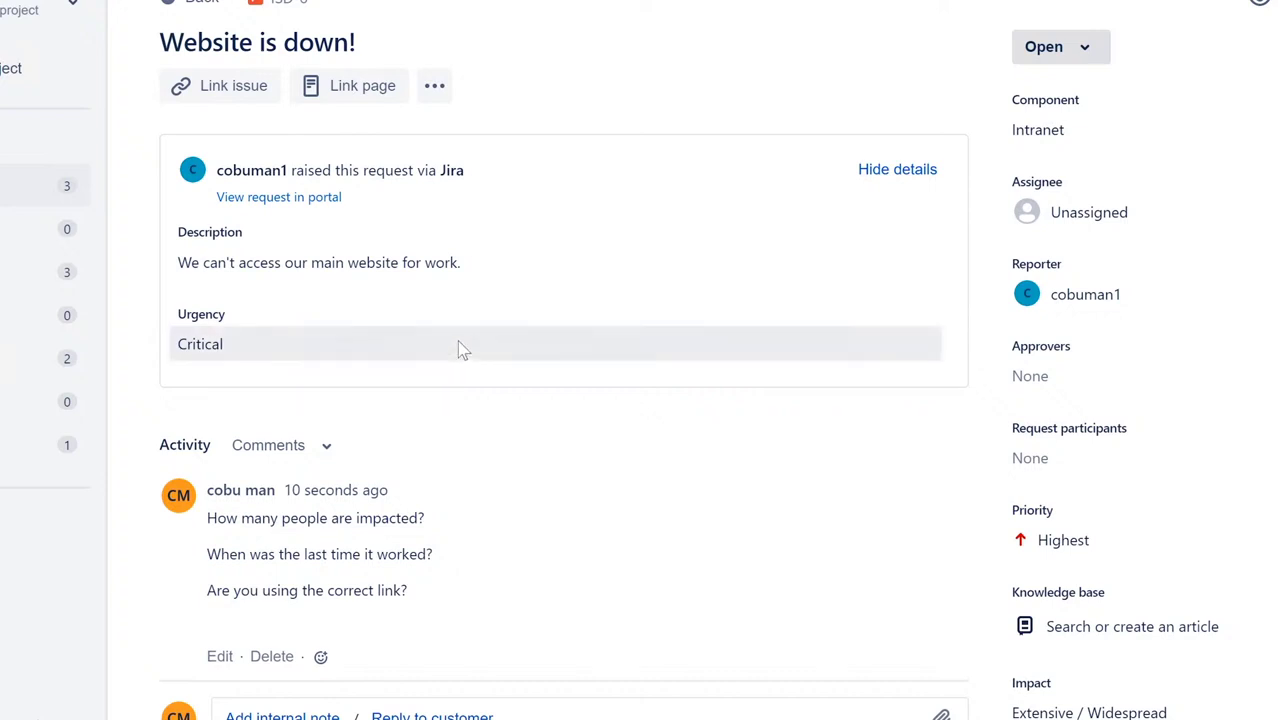
scroll(458, 348, "down", 2)
left_click(283, 611)
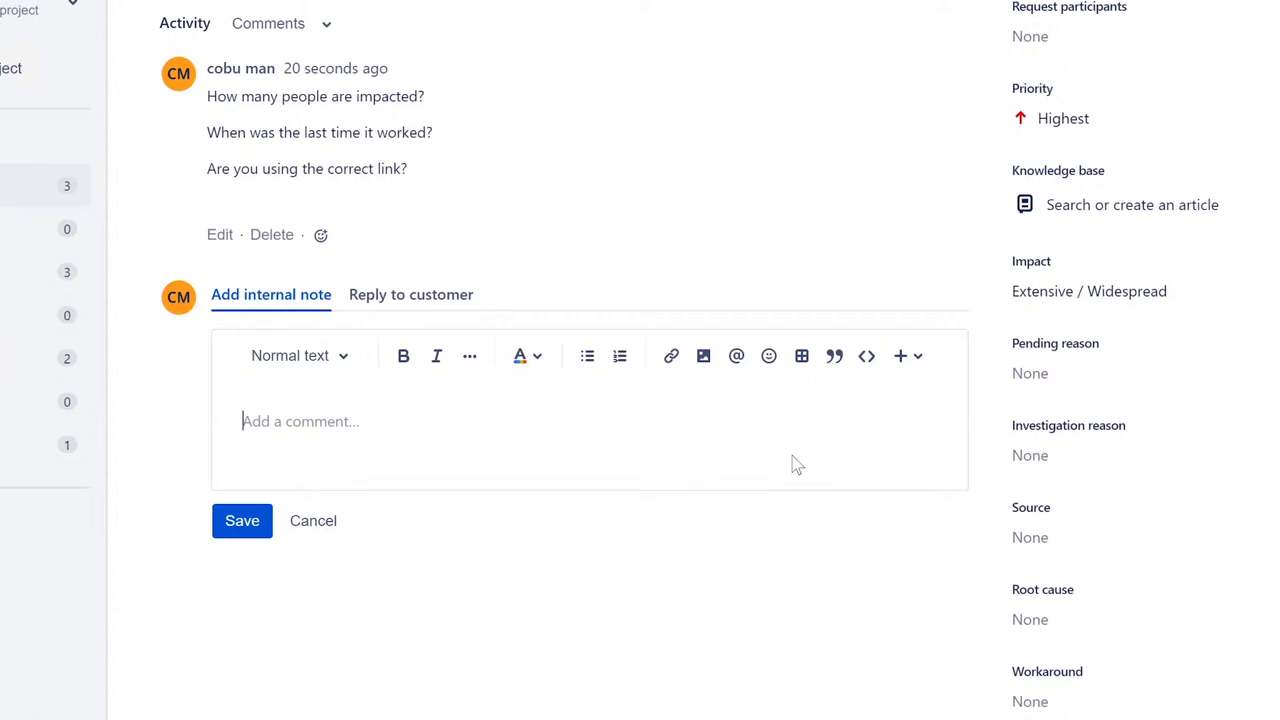
type("Contacted")
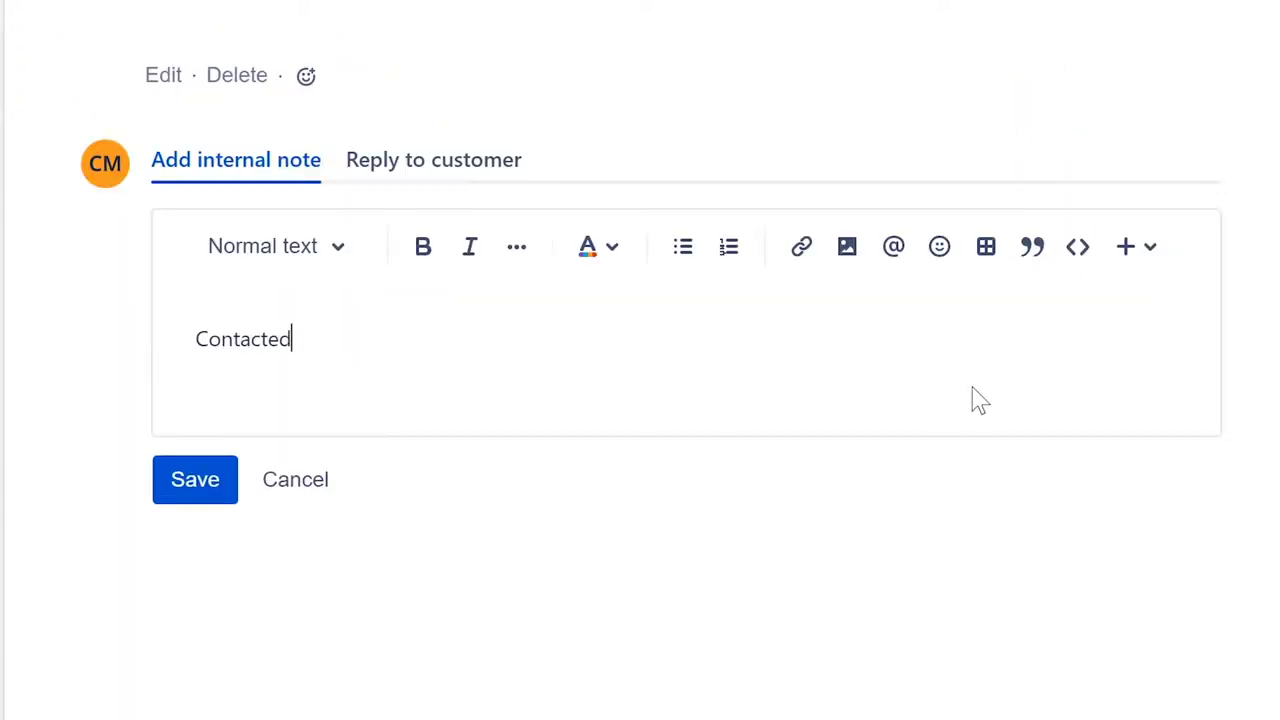
type(" user with more")
key("BackSpace")
key("BackSpace")
key("BackSpace")
key("BackSpace")
key("BackSpace")
key("BackSpace")
key("BackSpace")
key("BackSpace")
key("BackSpace")
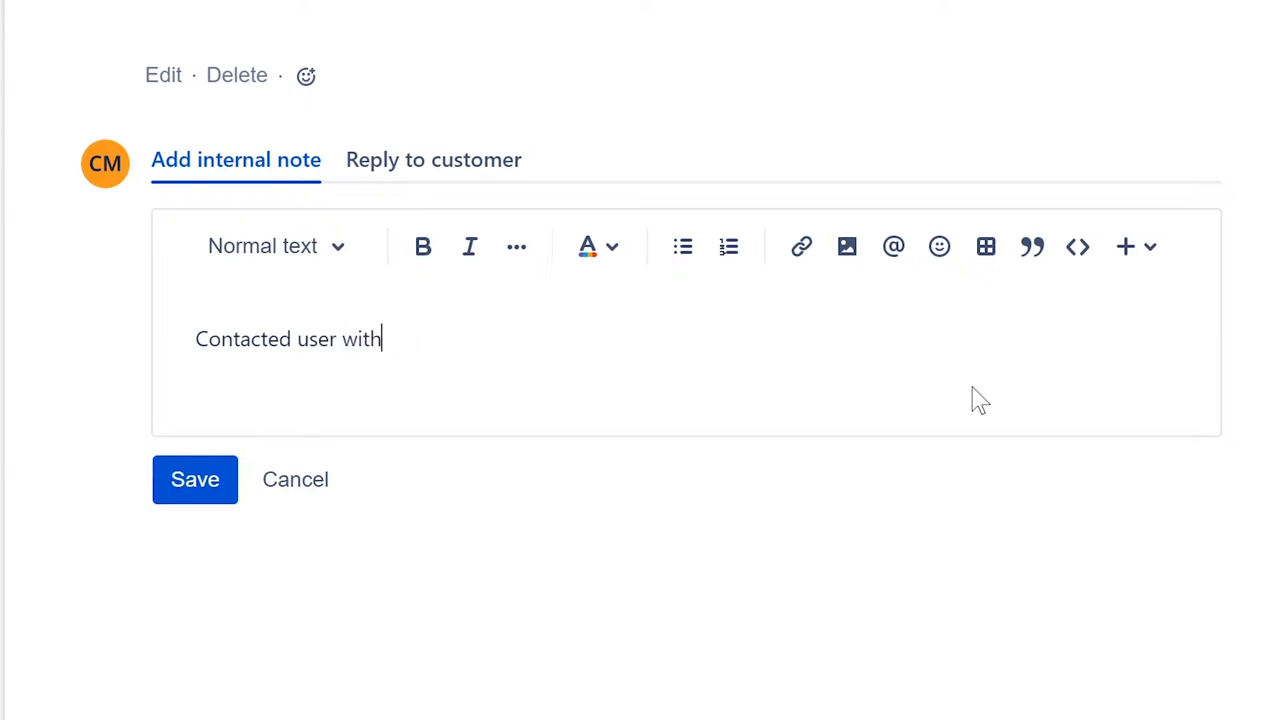
type("reques")
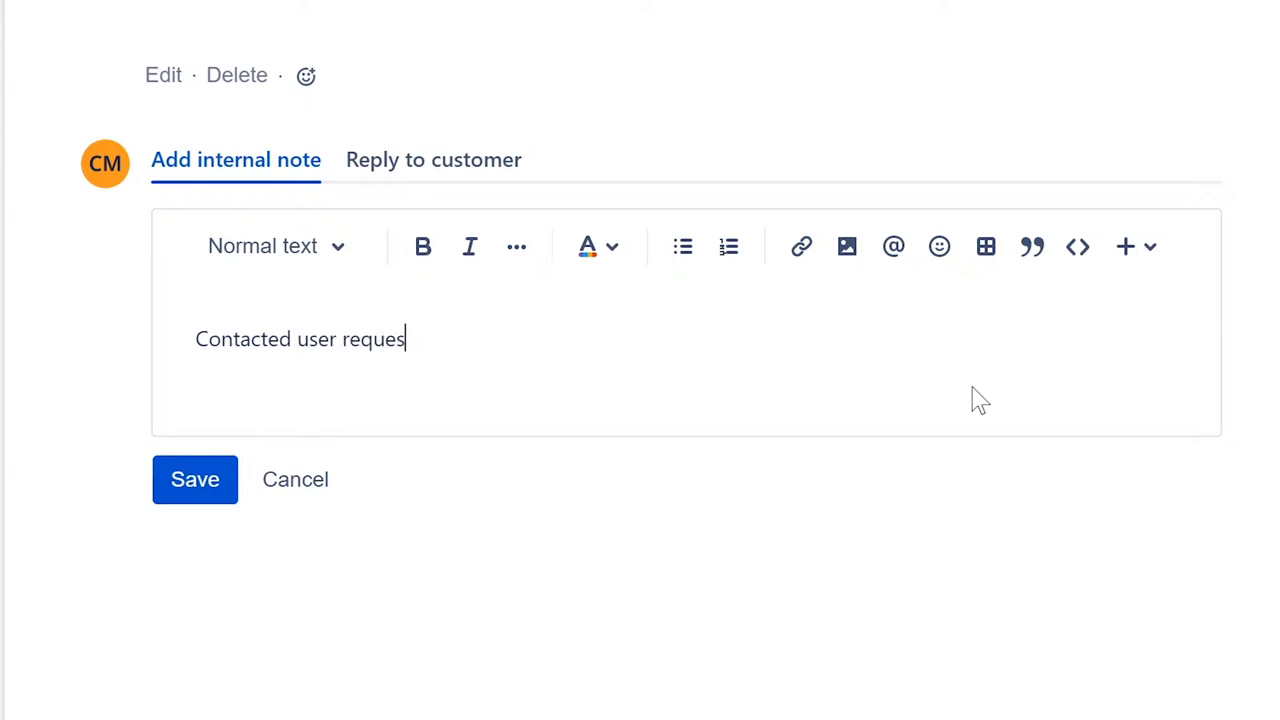
type("ting mor einfo")
key("BackSpace")
key("BackSpace")
key("BackSpace")
key("BackSpace")
key("BackSpace")
key("BackSpace")
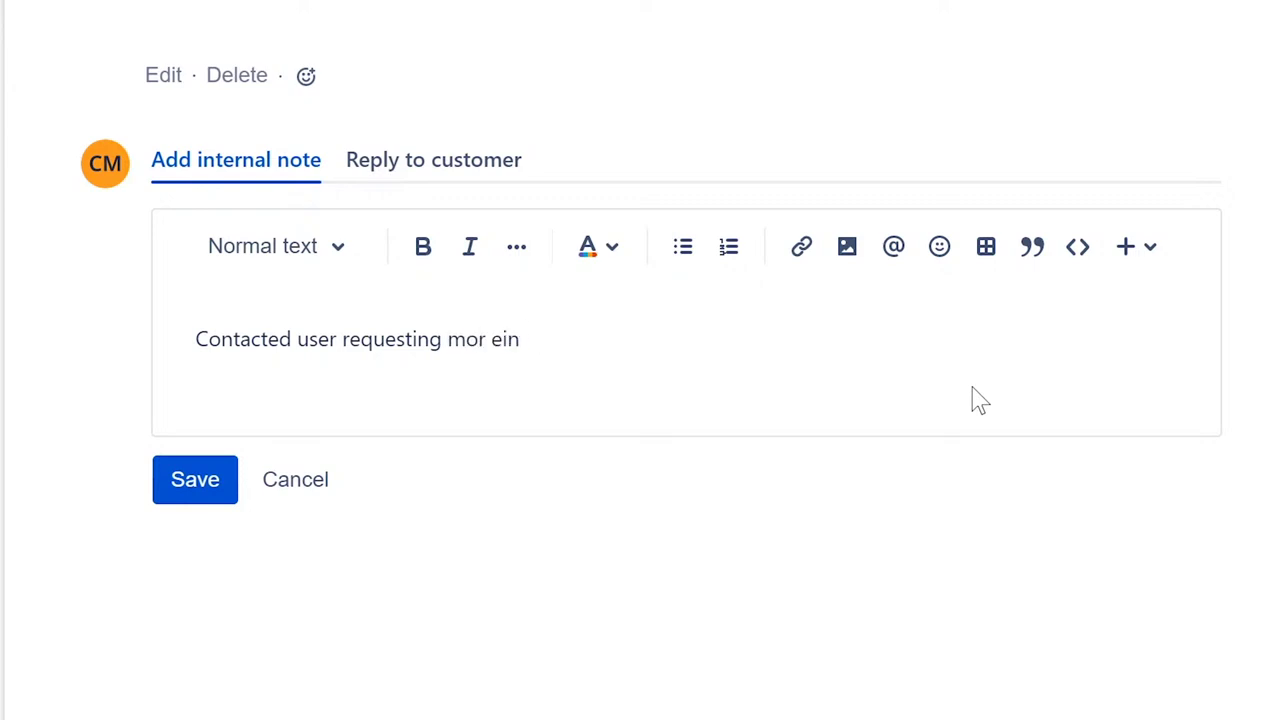
type("e information.")
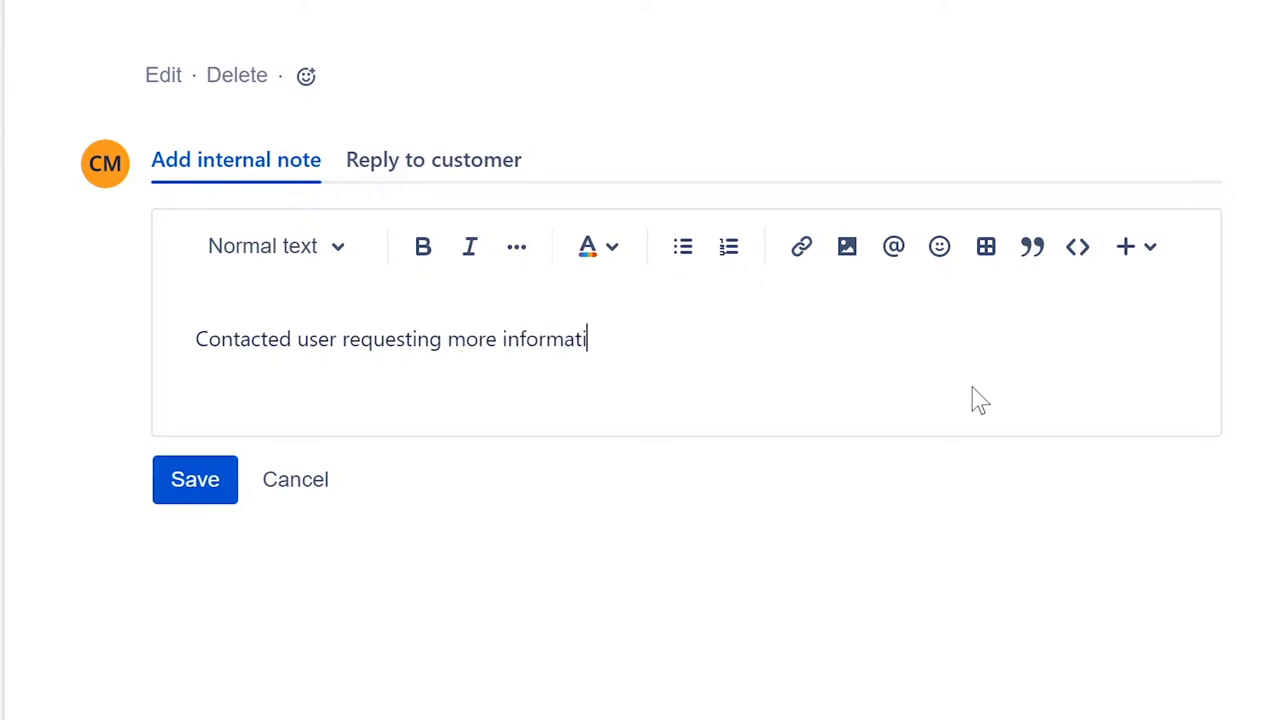
left_click(205, 490)
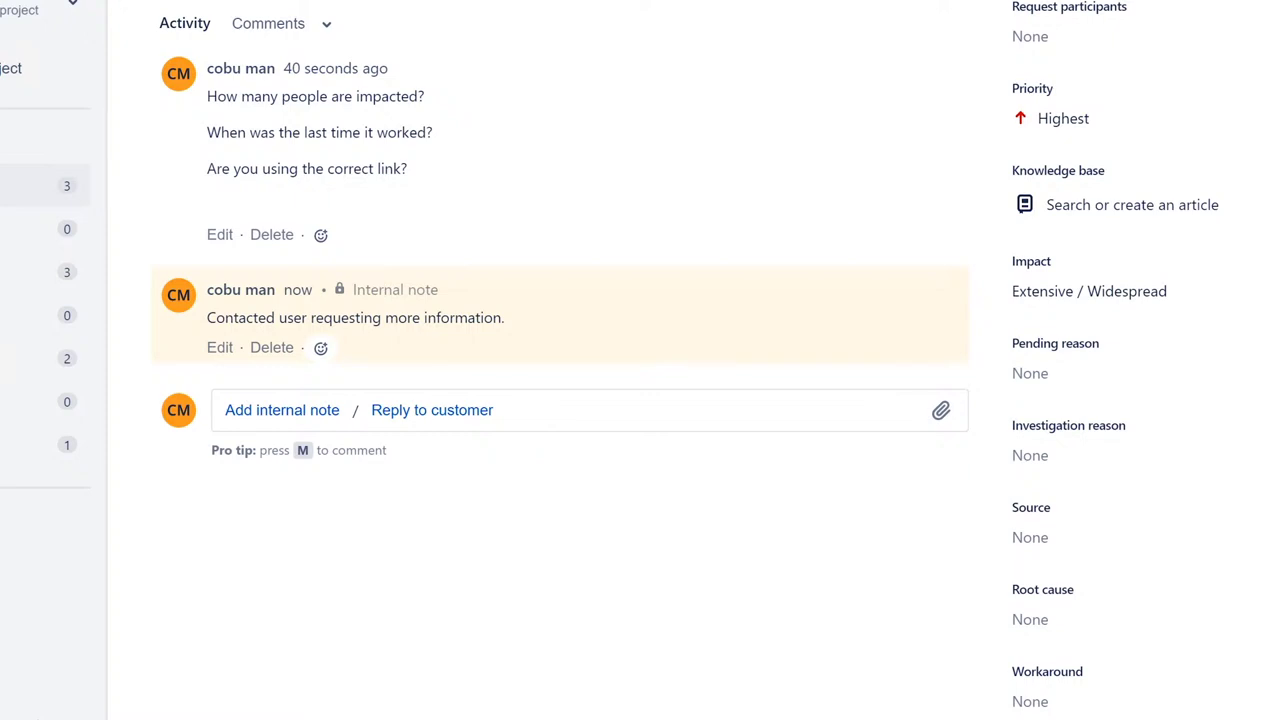
left_click_drag(278, 317, 514, 323)
left_click(400, 340)
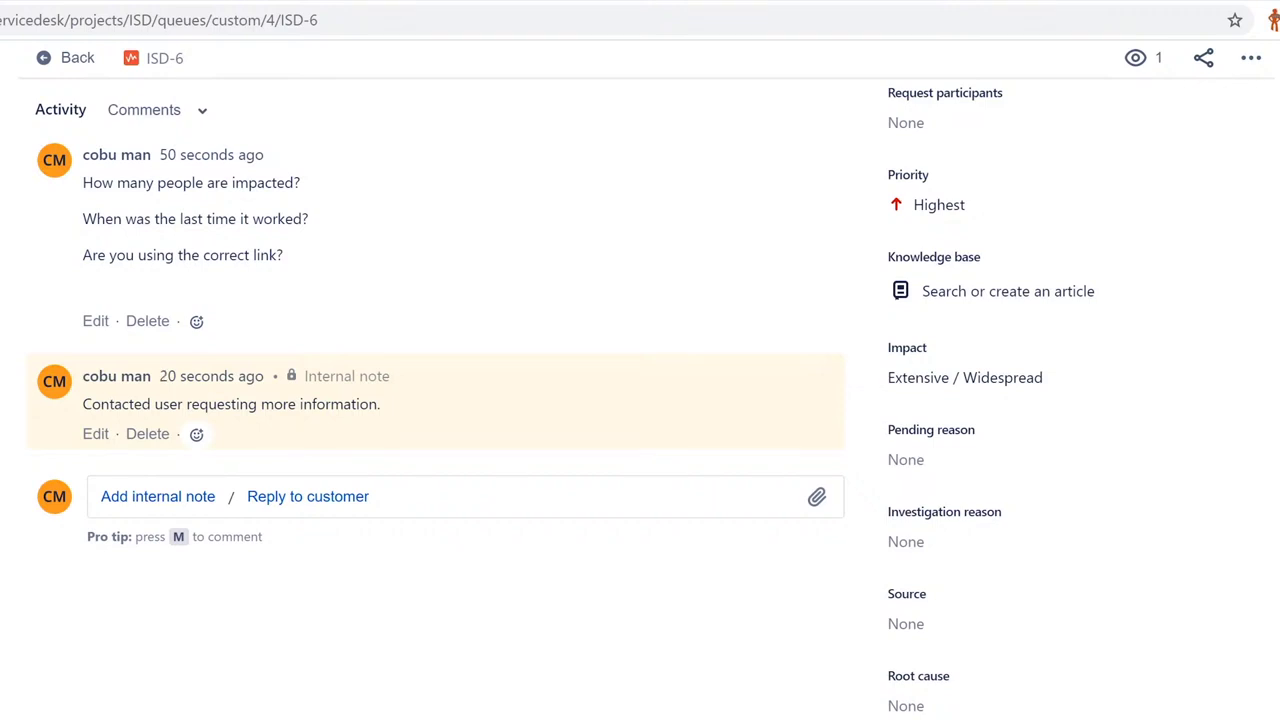
Examine the status transitions available for the open website ticket, closing the list without choosing one
scroll(440, 400, "up", 2)
scroll(200, 414, "up", 2)
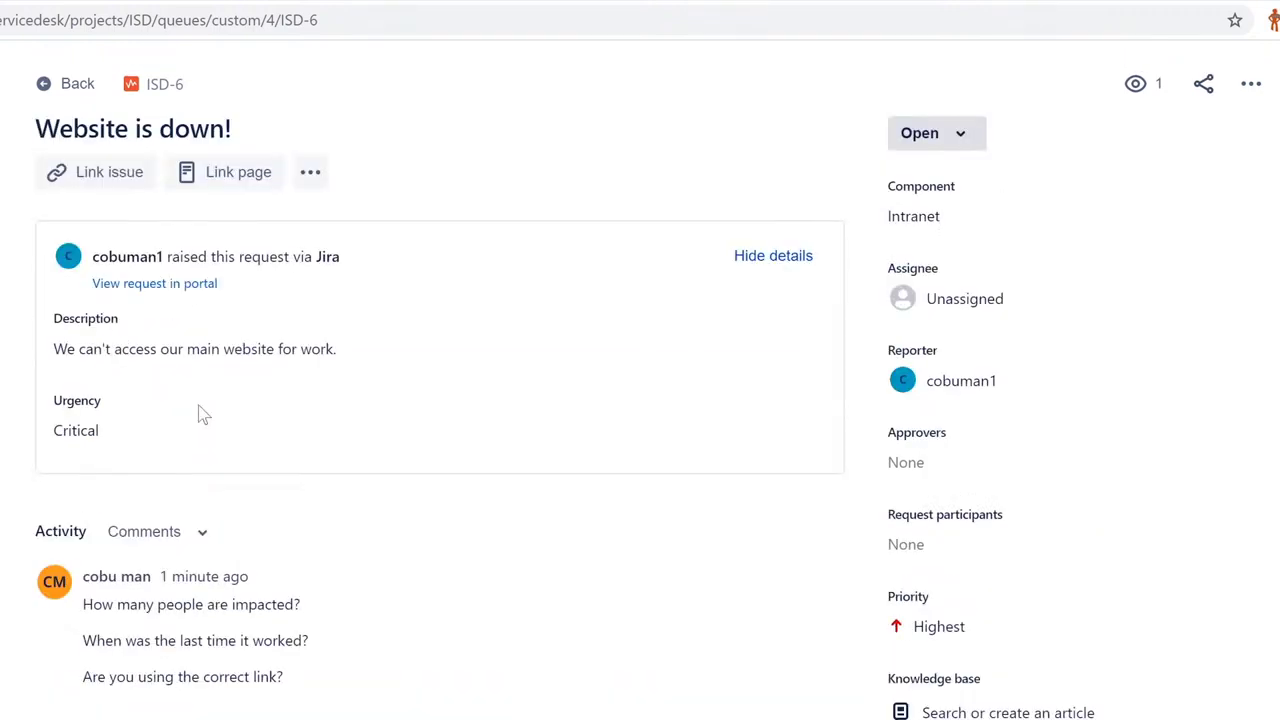
left_click(921, 138)
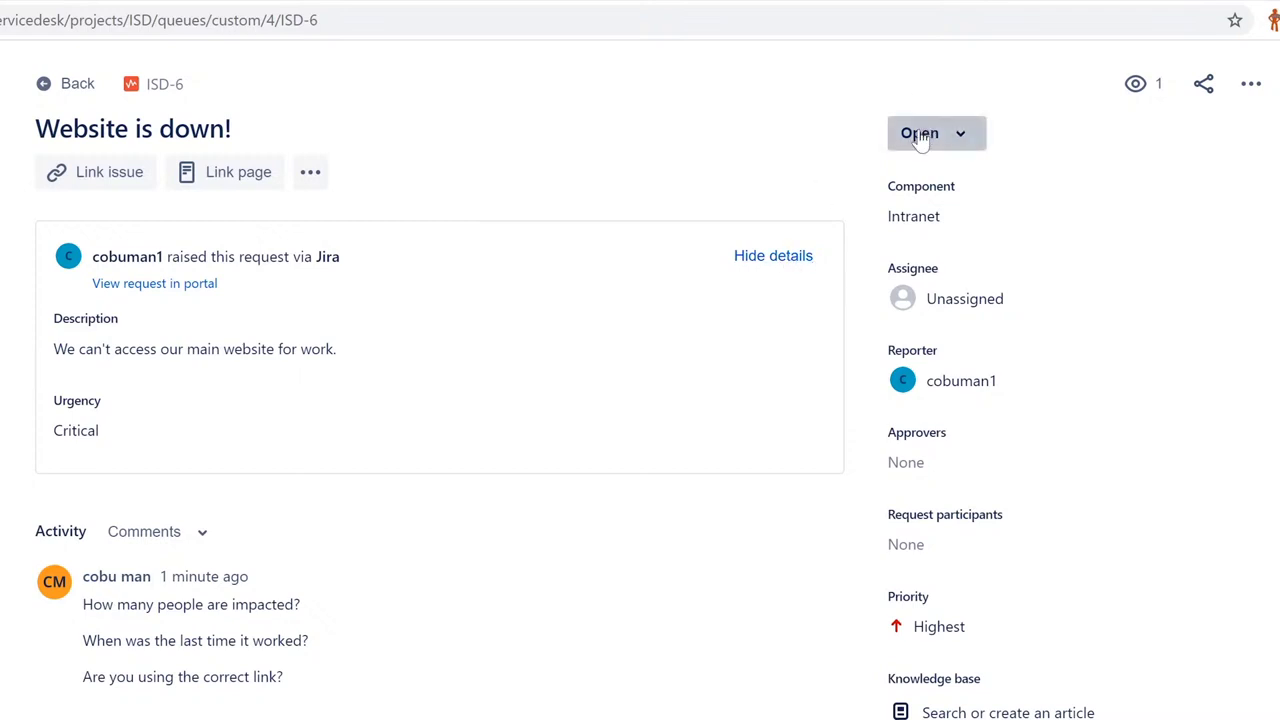
left_click(962, 134)
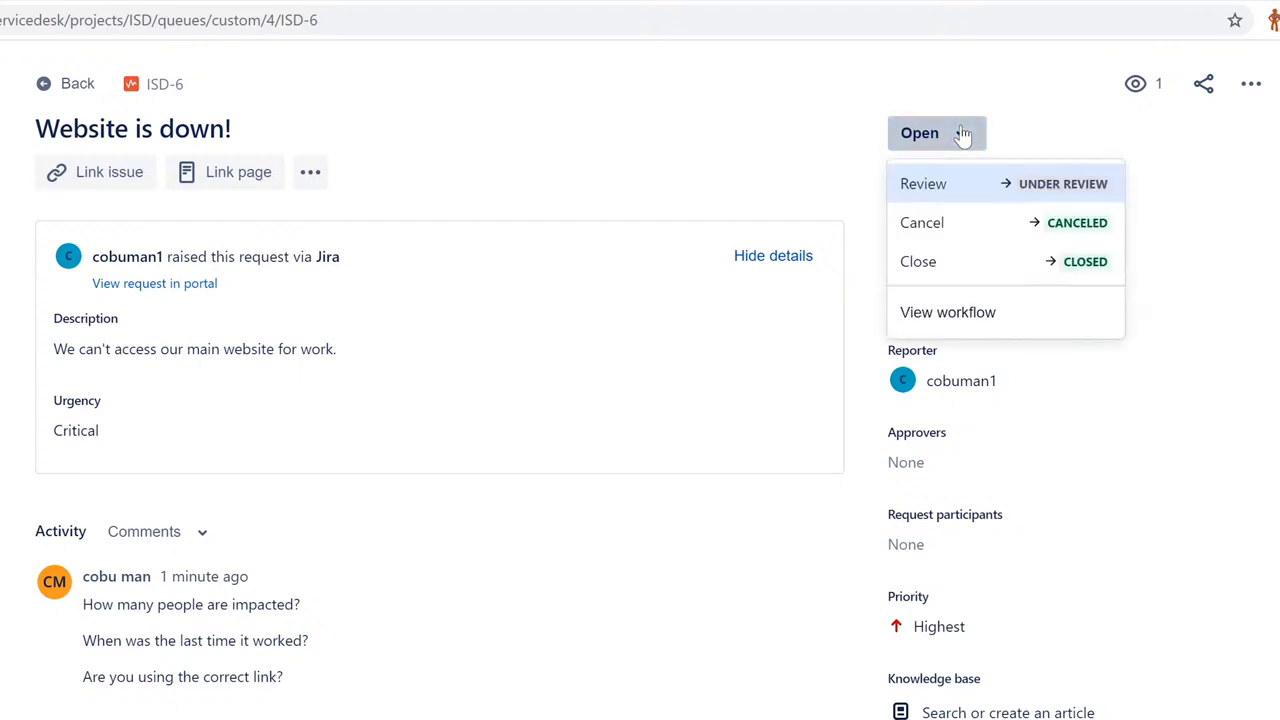
left_click(962, 134)
left_click(962, 134)
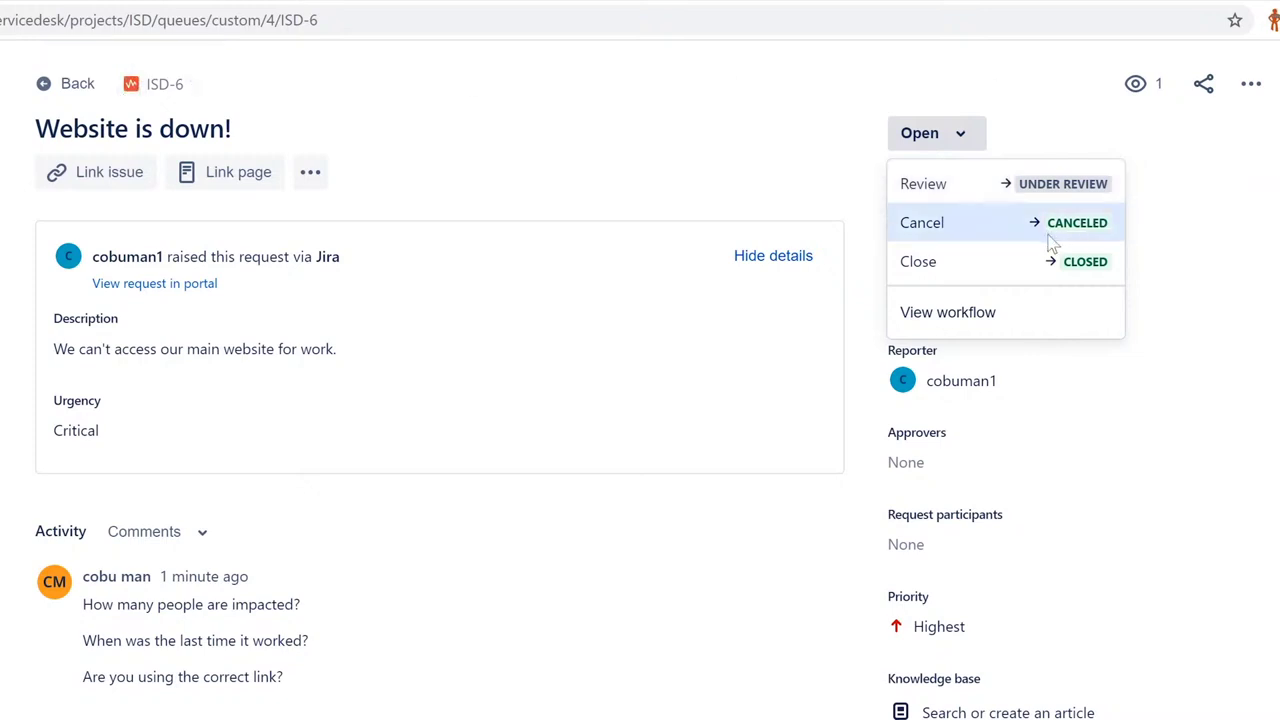
left_click(1213, 267)
scroll(1218, 272, "down", 6)
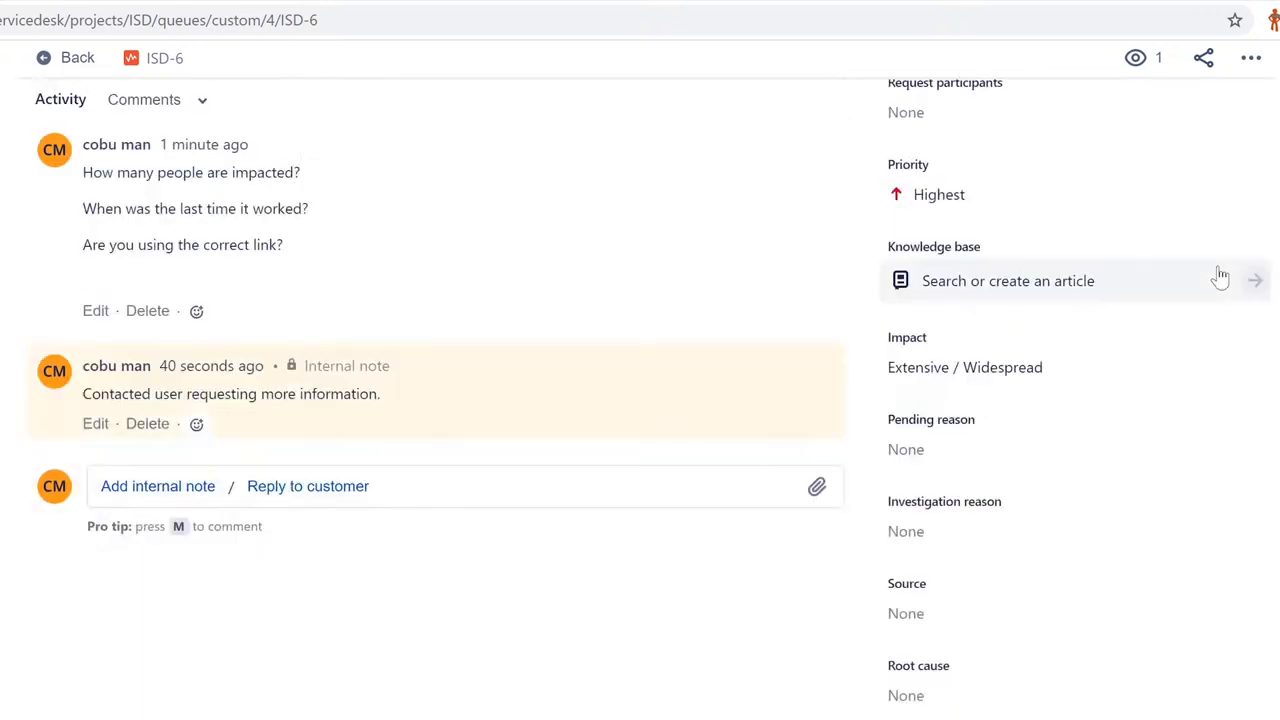
scroll(1222, 276, "up", 6)
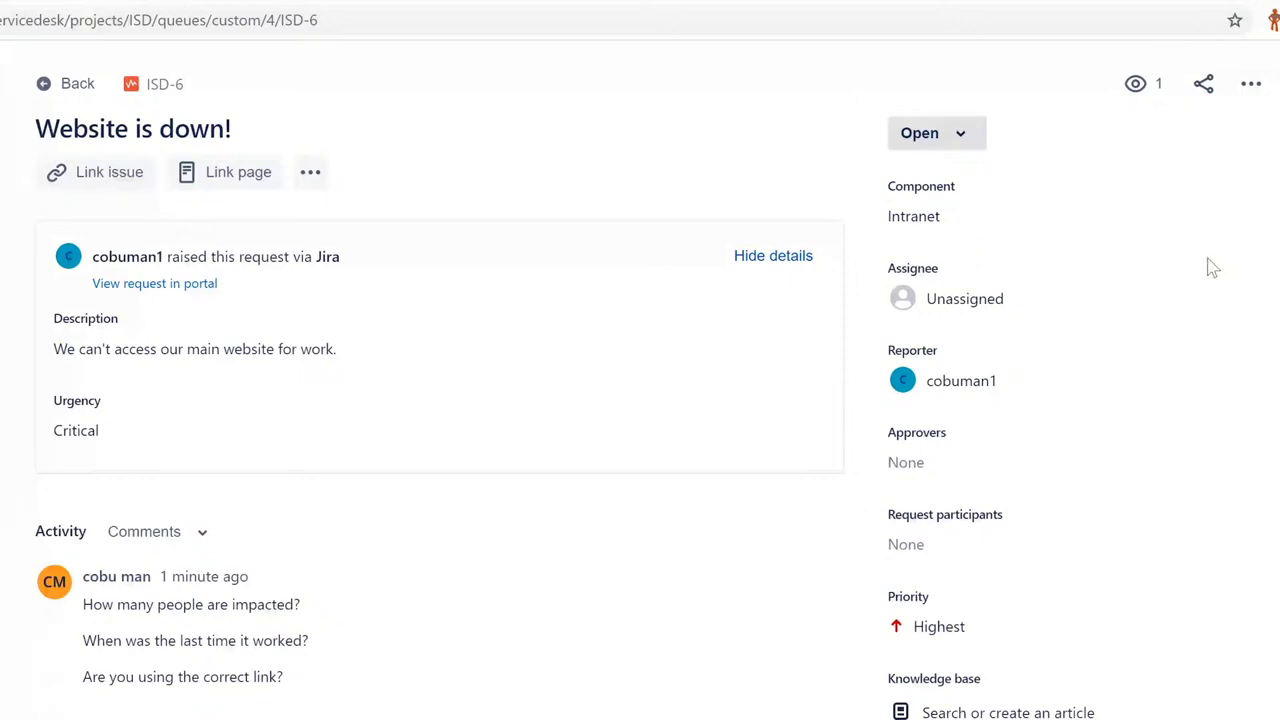
left_click(944, 138)
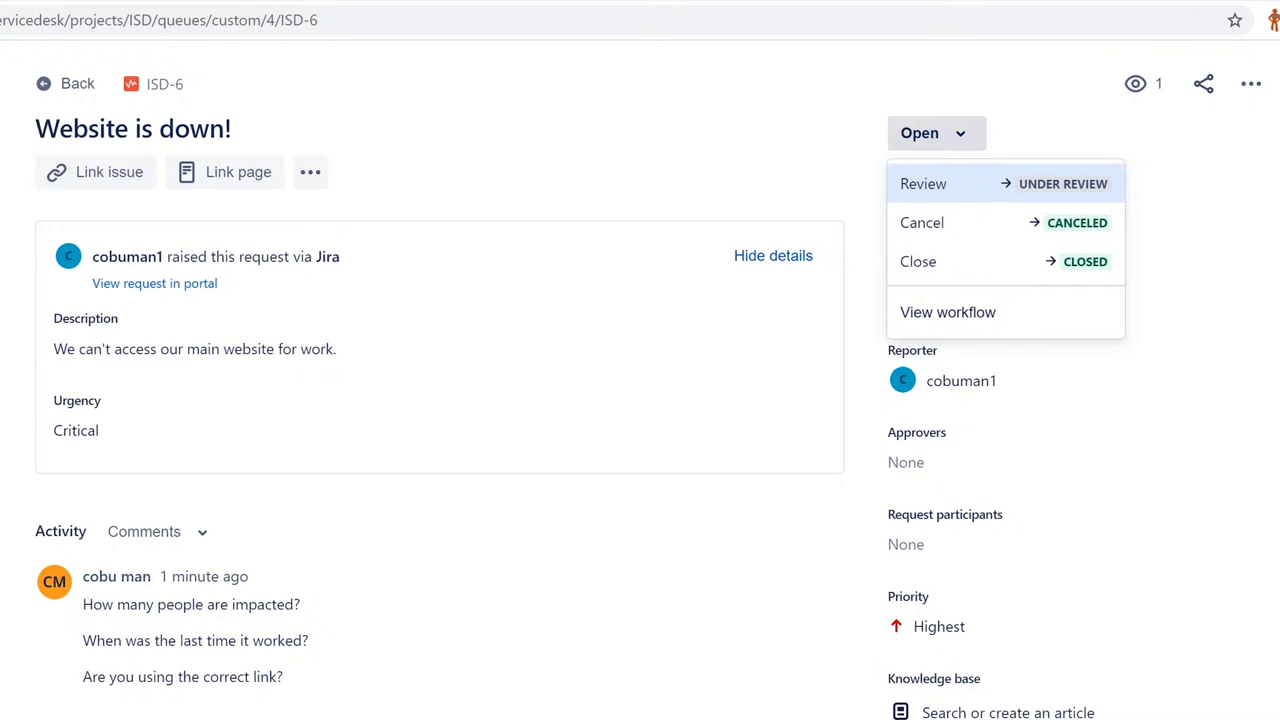
key("Escape")
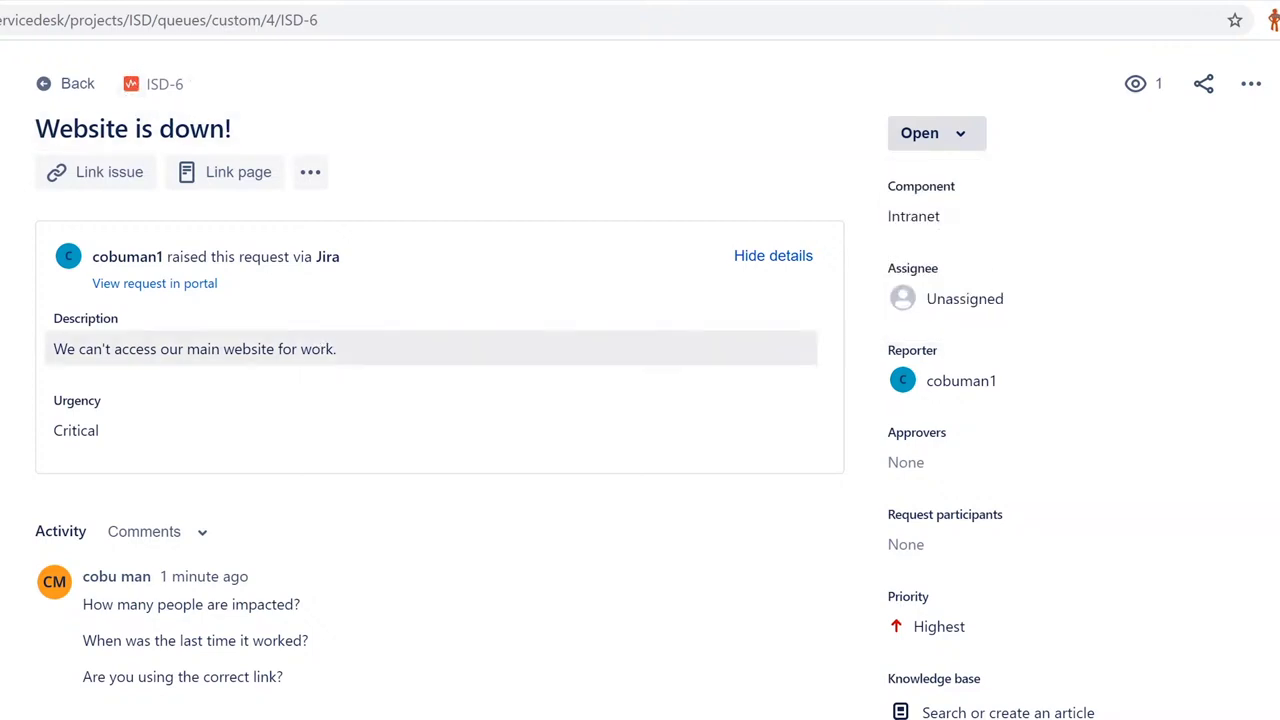
Assign the website ticket to yourself, leaving its description and status as they are
left_click(290, 362)
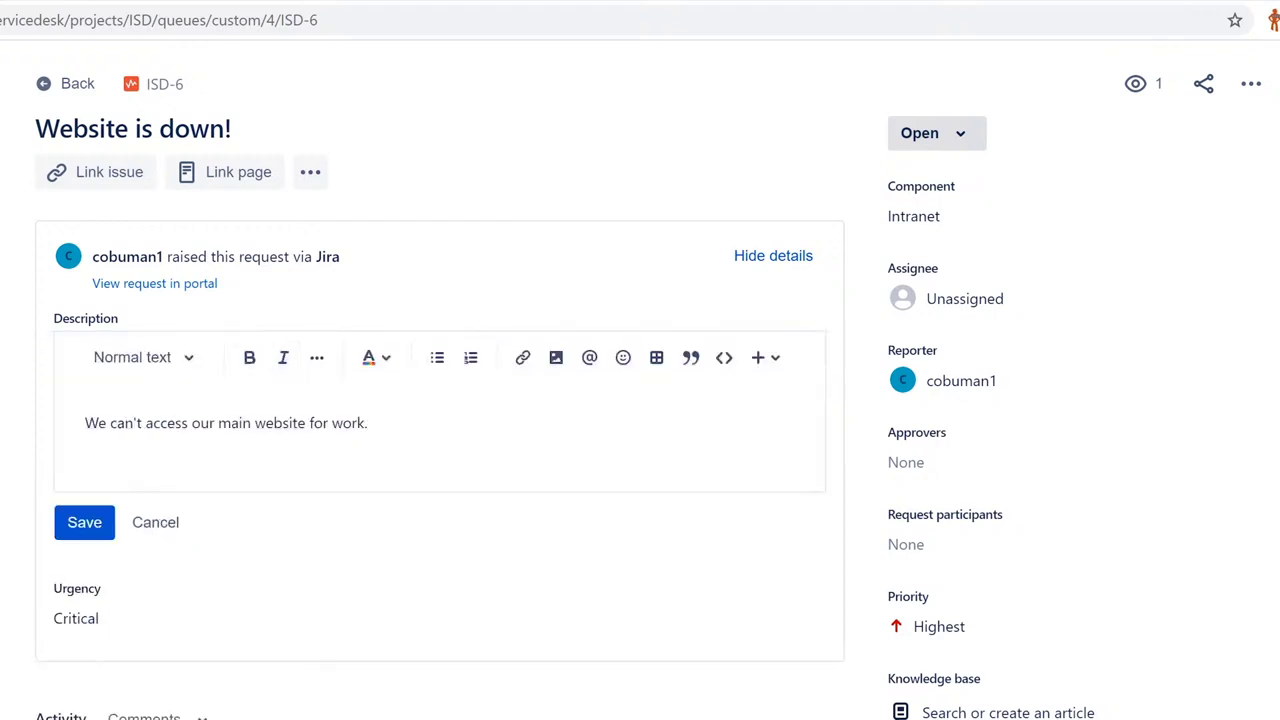
left_click(1248, 298)
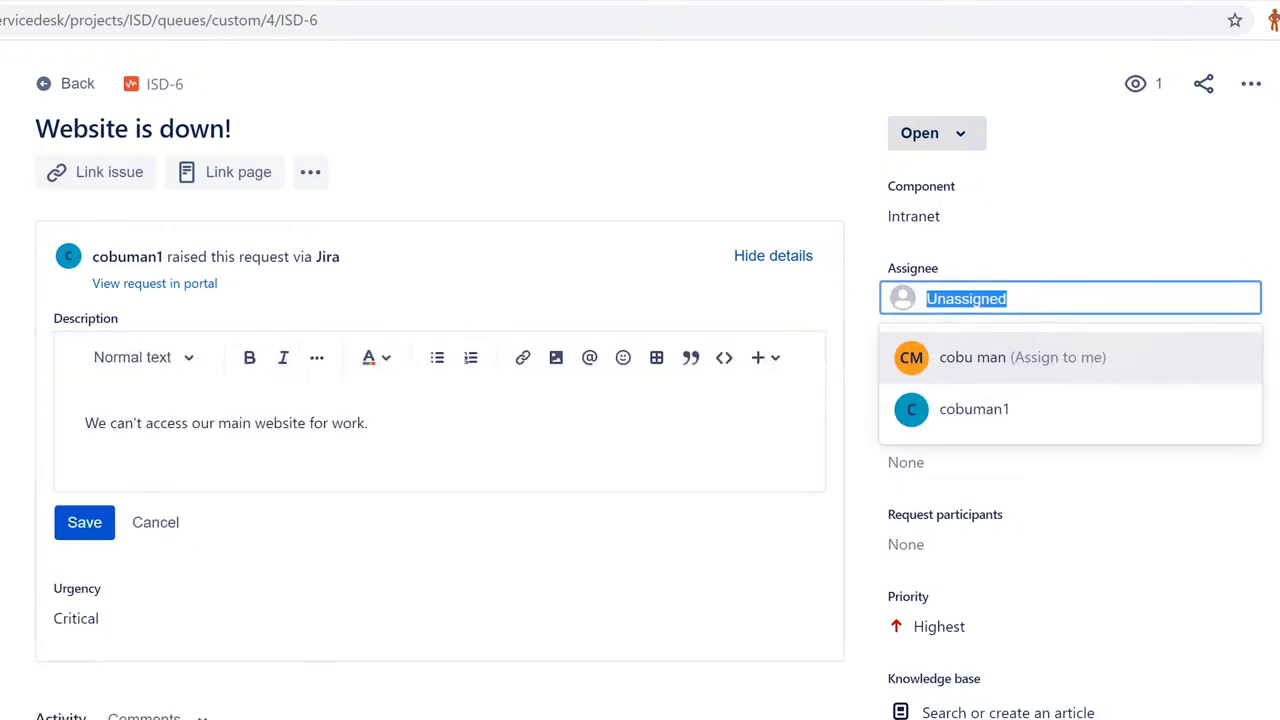
key("Escape")
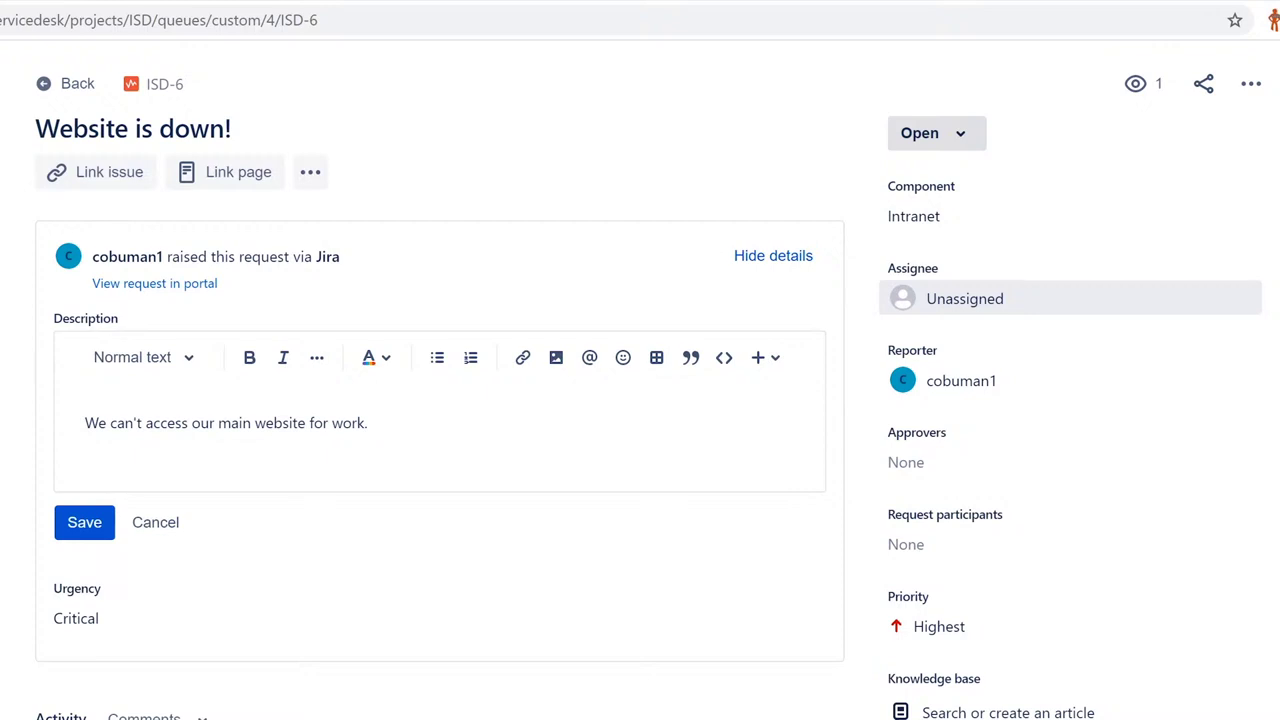
left_click(1236, 298)
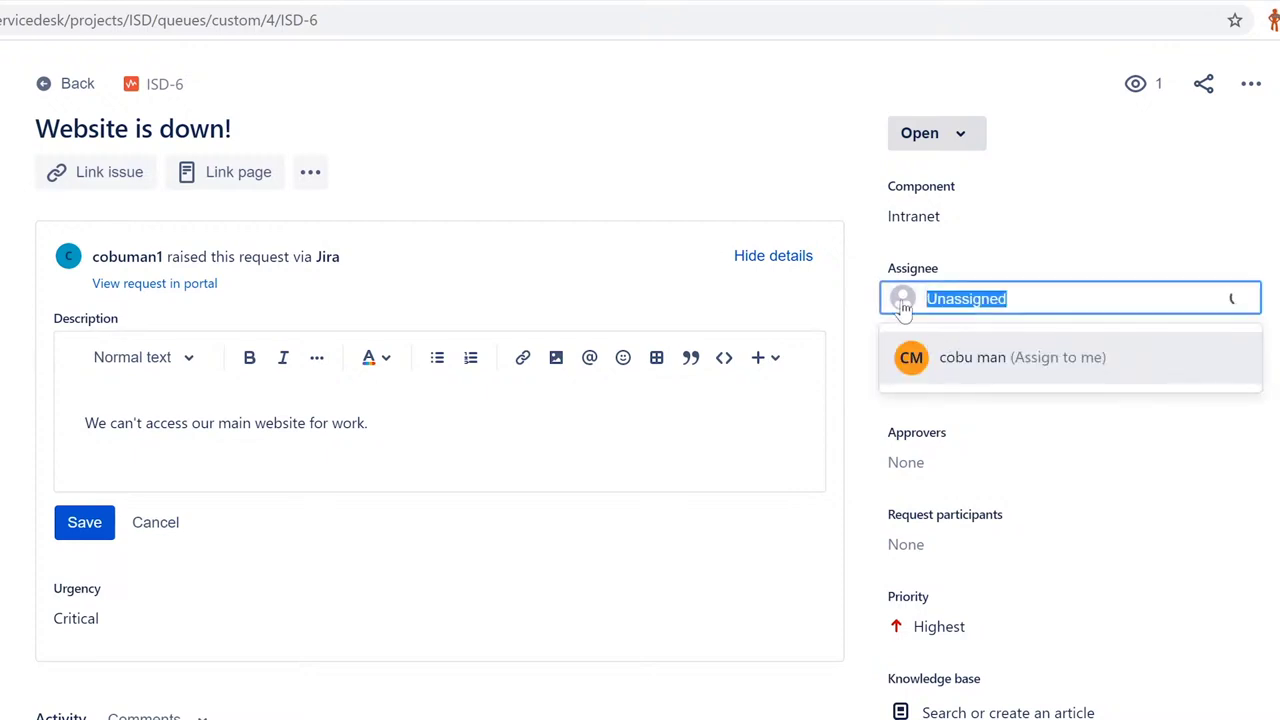
left_click(1008, 366)
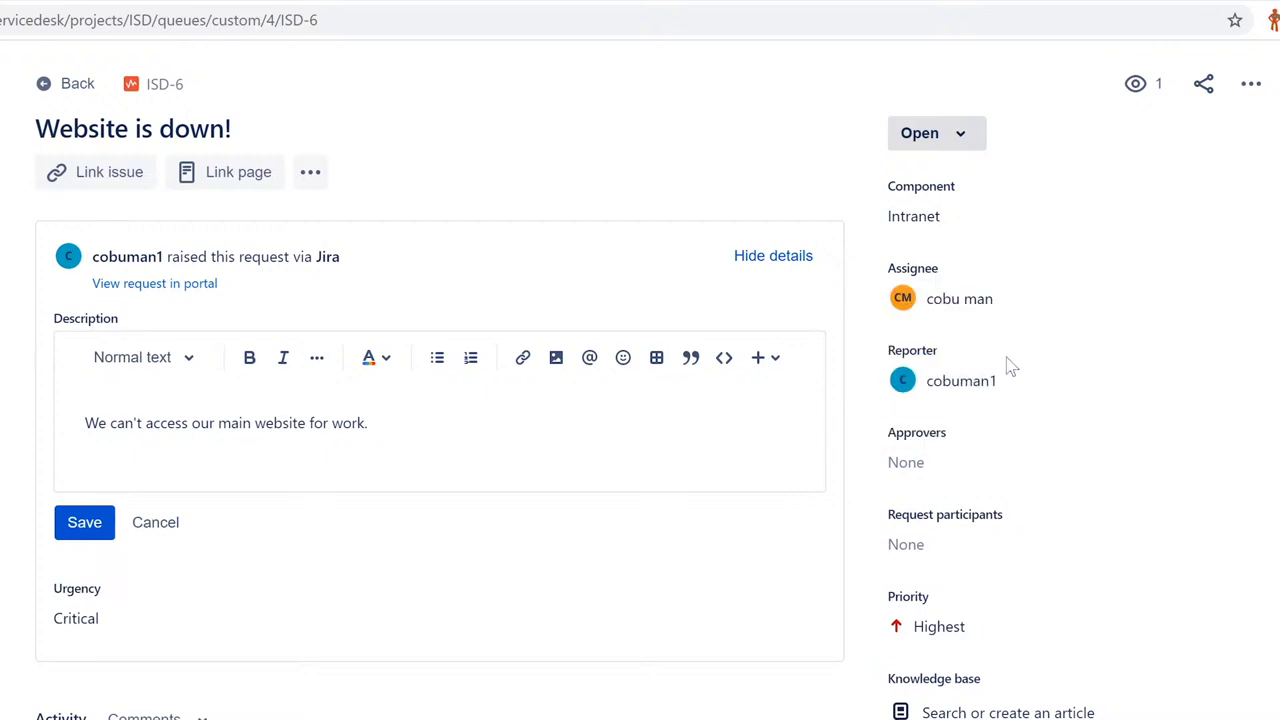
left_click(958, 133)
left_click(958, 133)
Leave the website ticket and review the Assigned to me queue, followed by the All open queue
mouse_move(902, 380)
key("alt+Left")
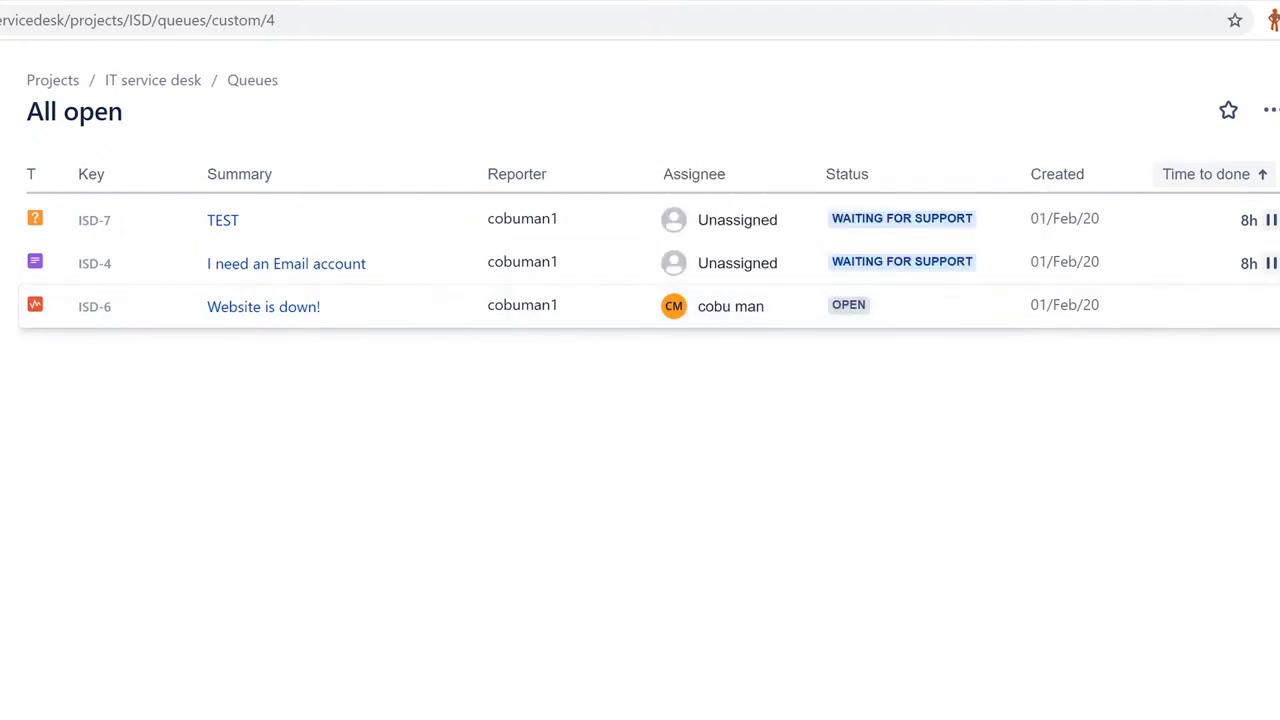
left_click(232, 270)
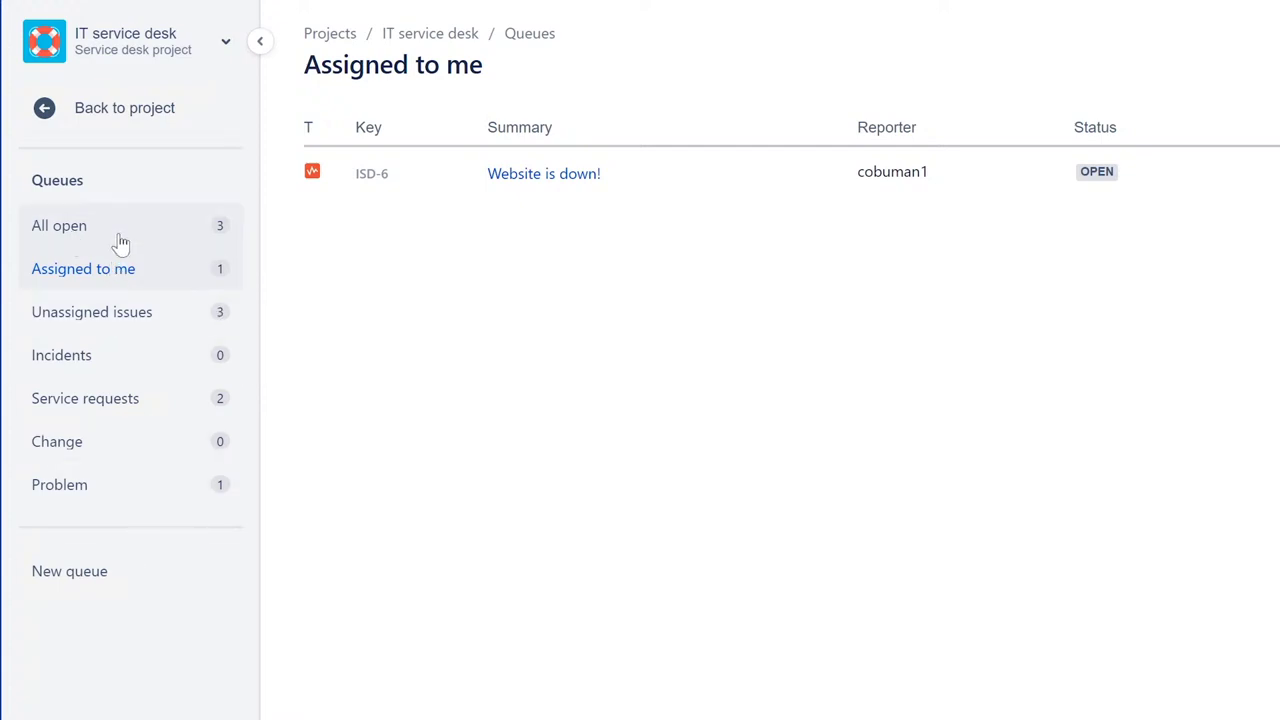
left_click(78, 236)
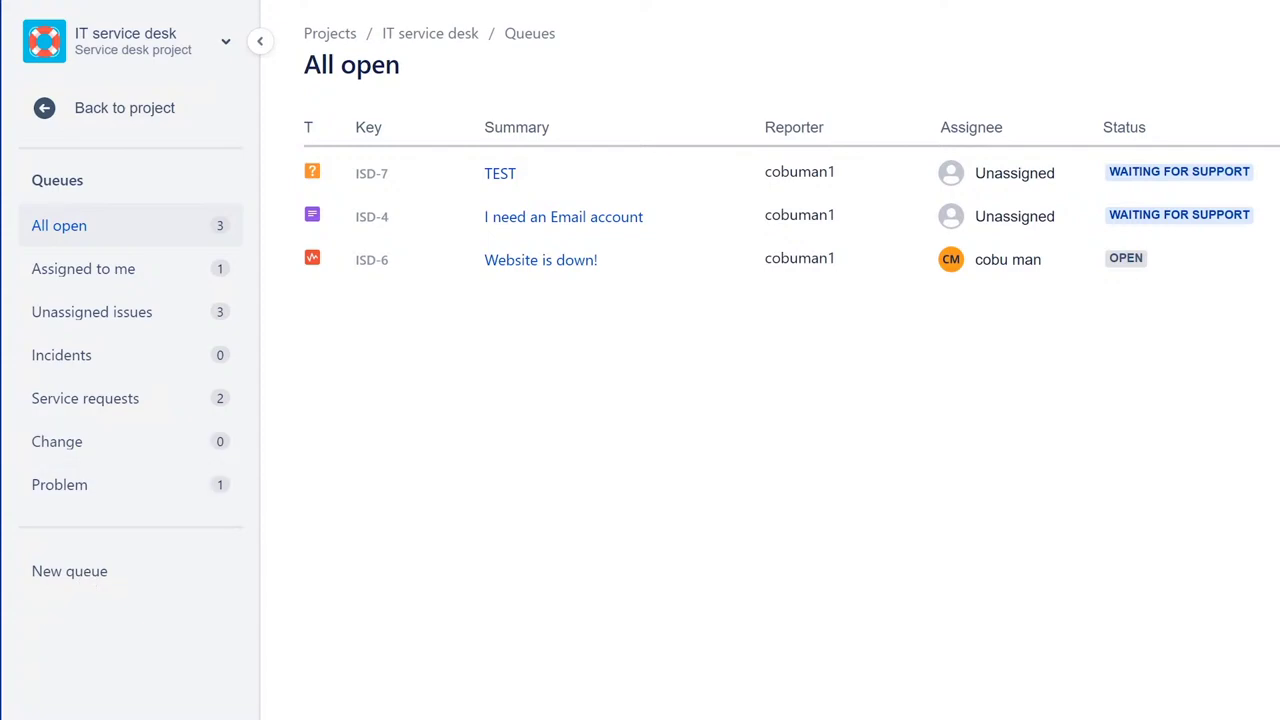
Go back to the project's main navigation and examine each agent's issues in progress in the Workload report
left_click(8, 628)
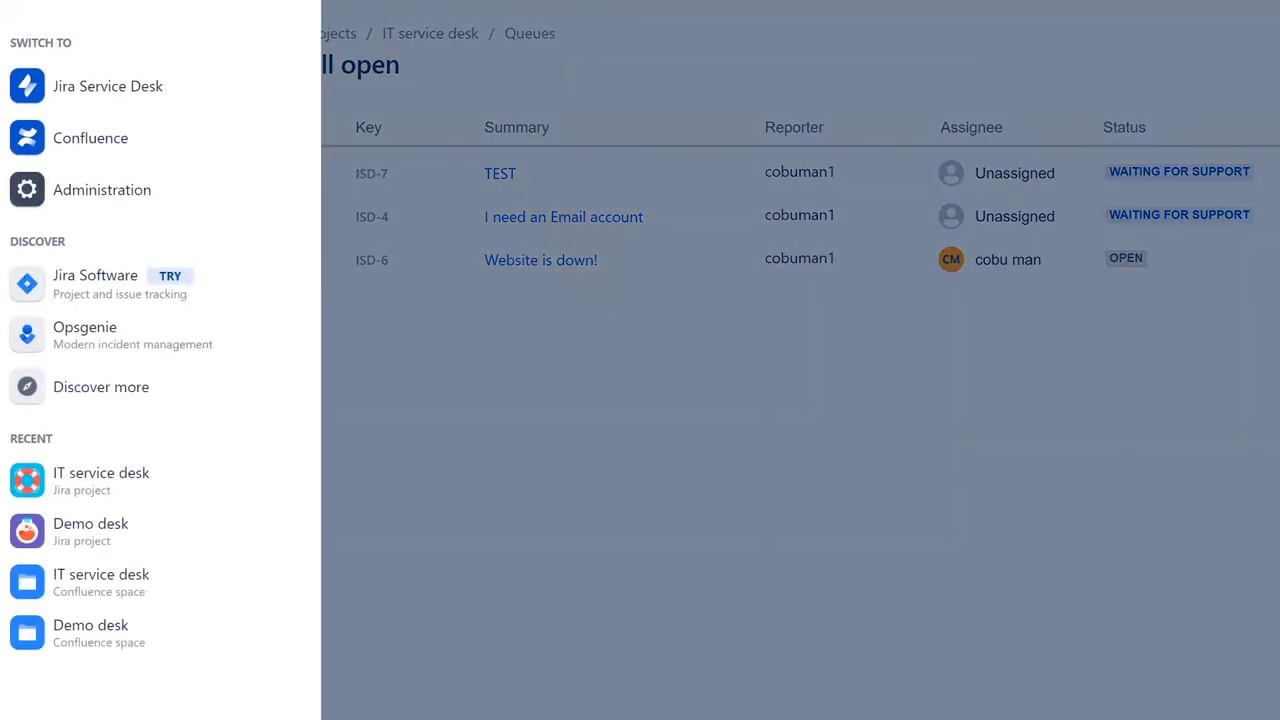
key("Escape")
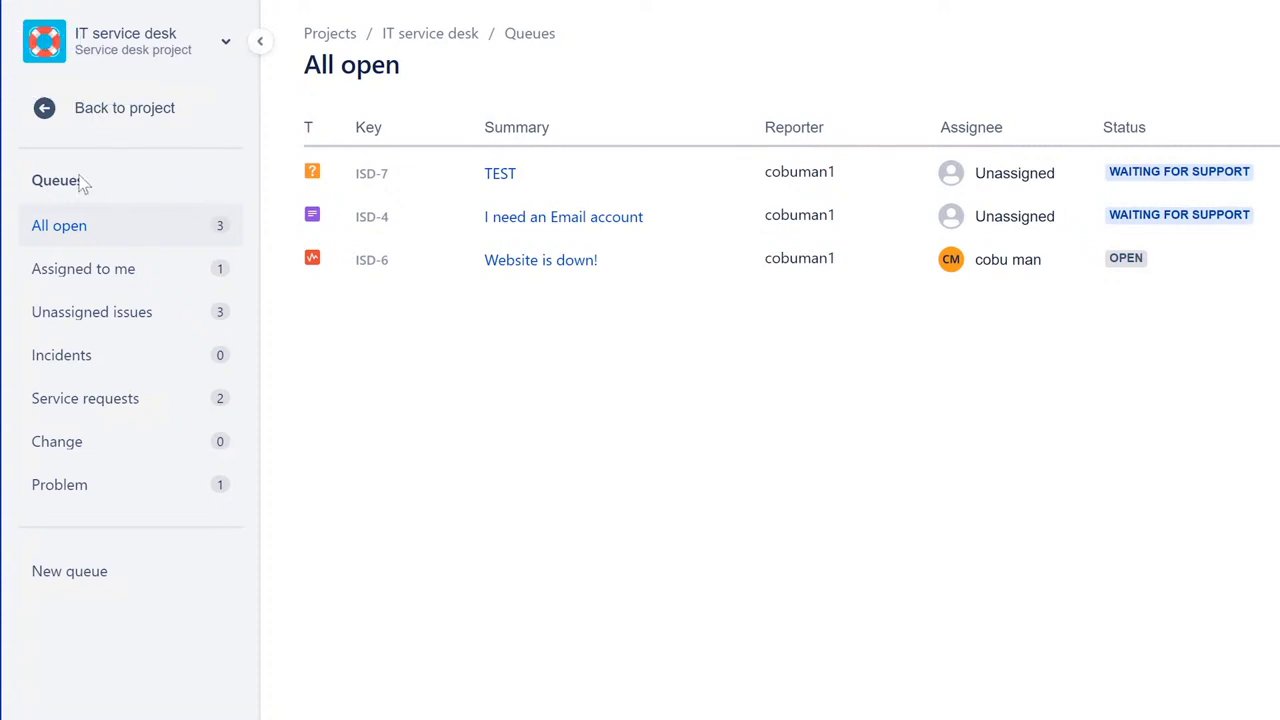
left_click(87, 119)
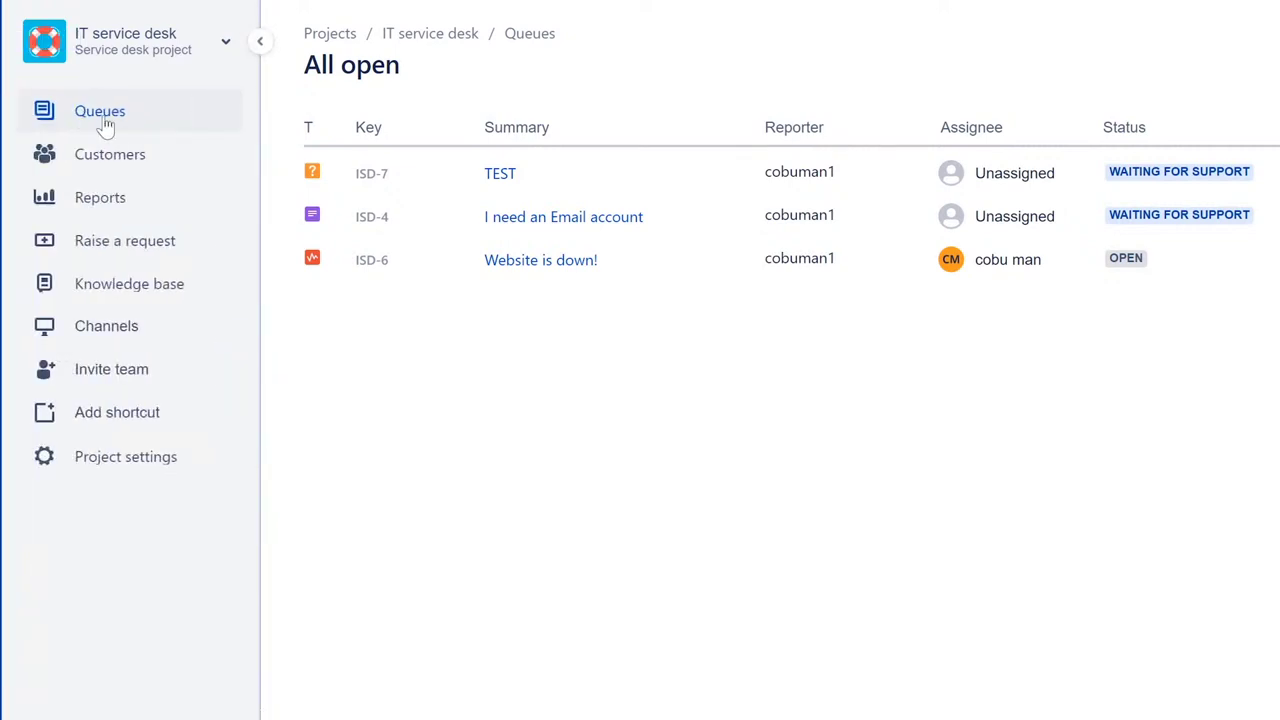
left_click(100, 197)
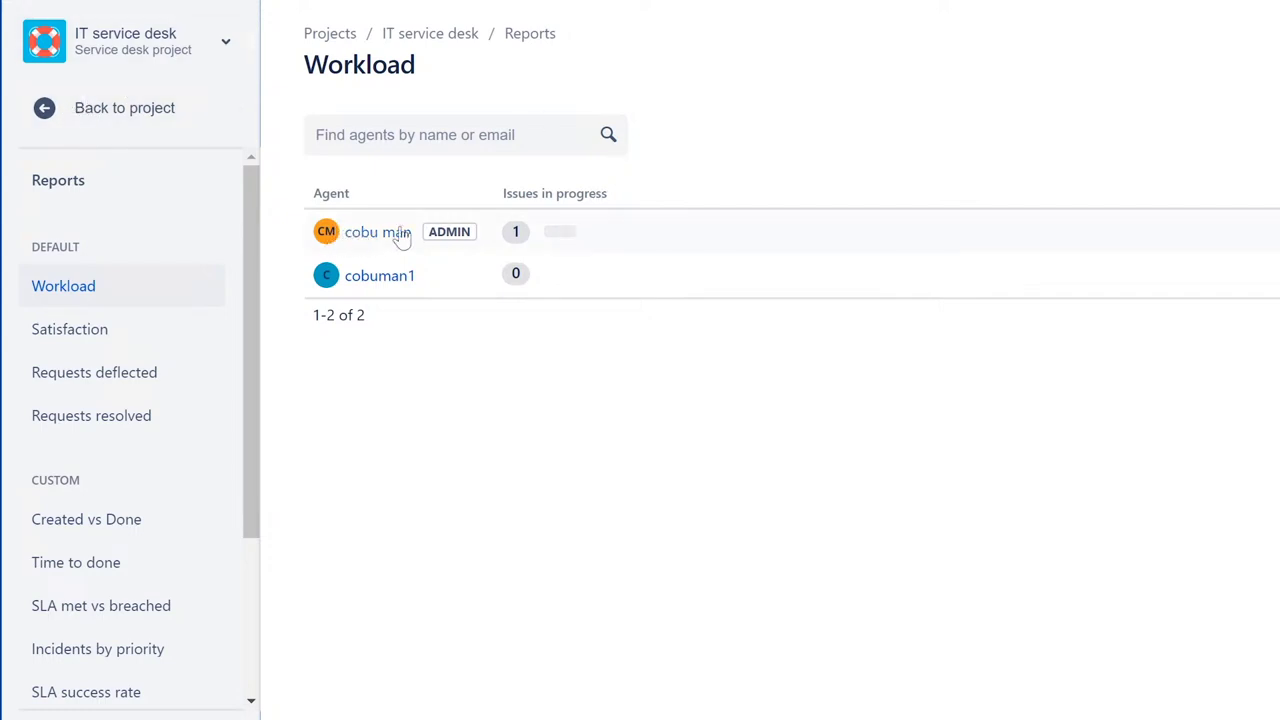
left_click(563, 238)
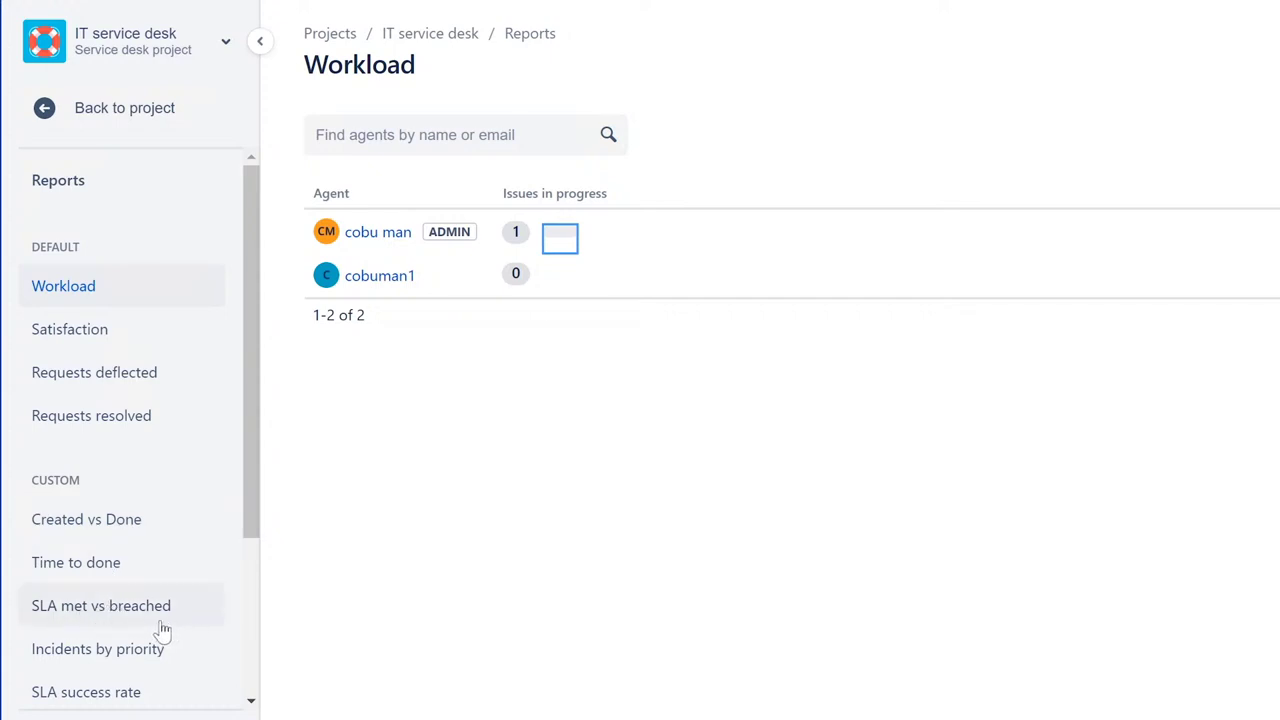
Leave the reports and return to the All open queue
left_click(52, 115)
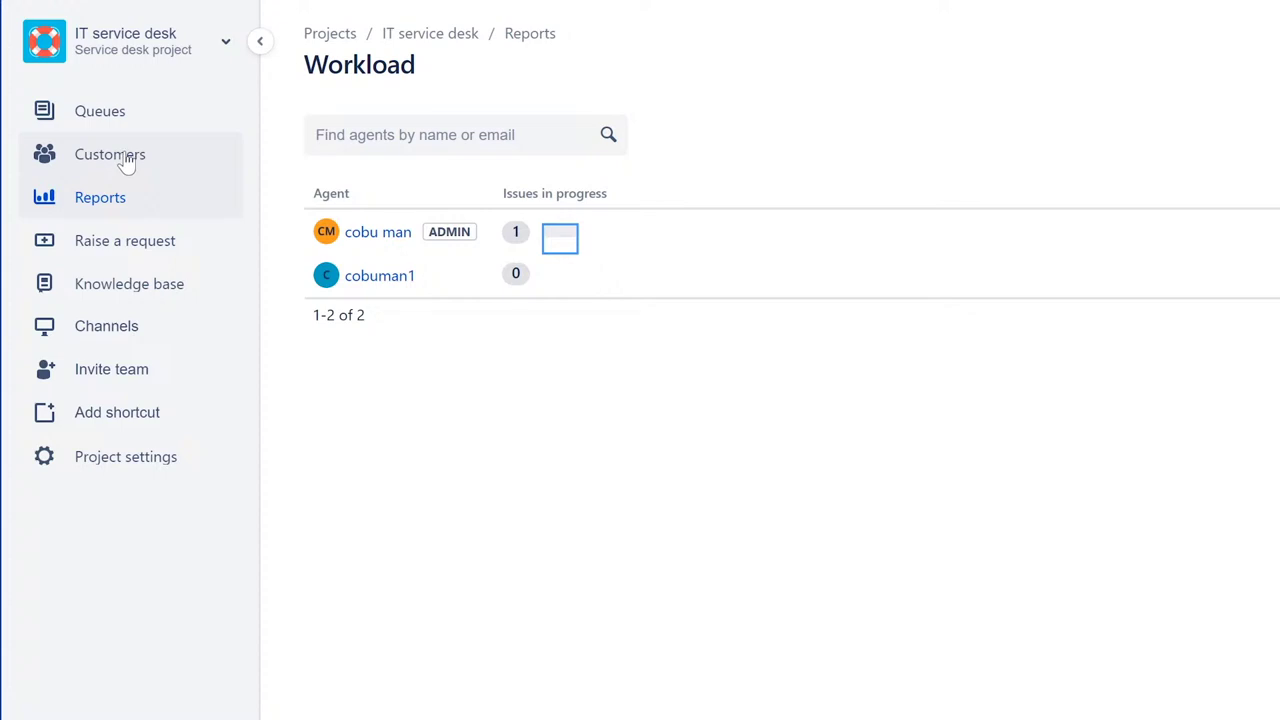
left_click(128, 110)
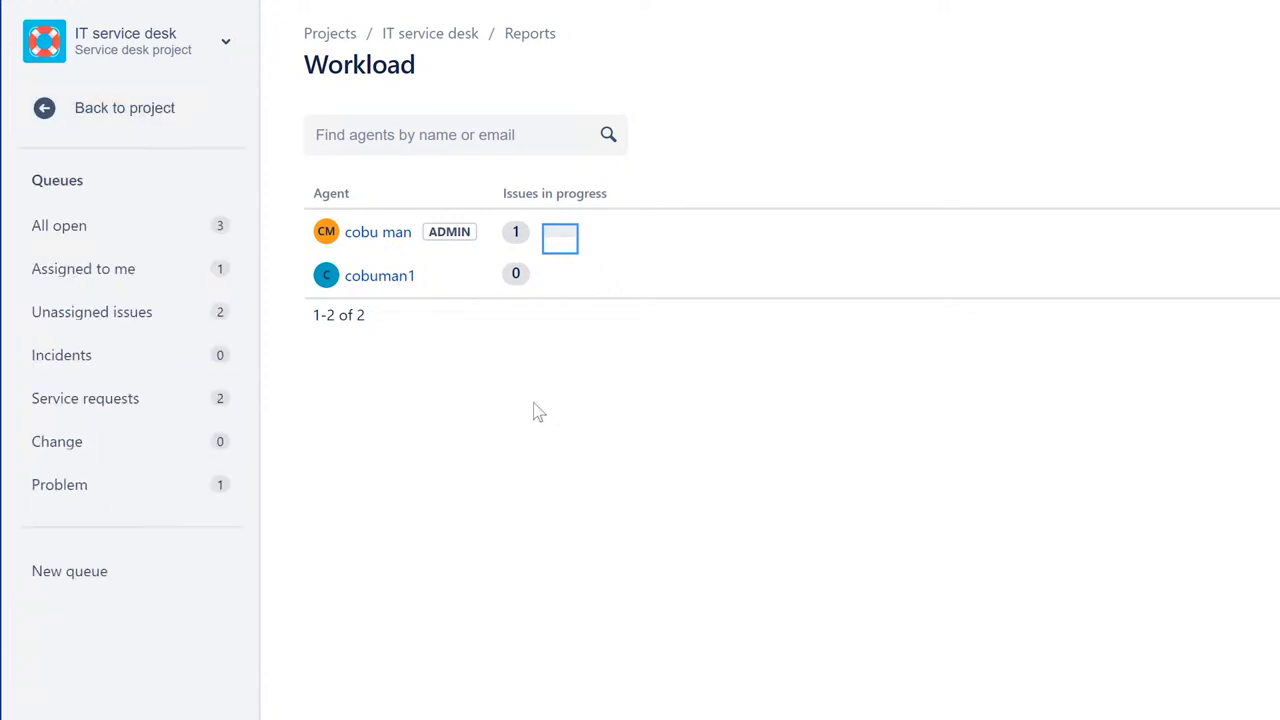
left_click(95, 235)
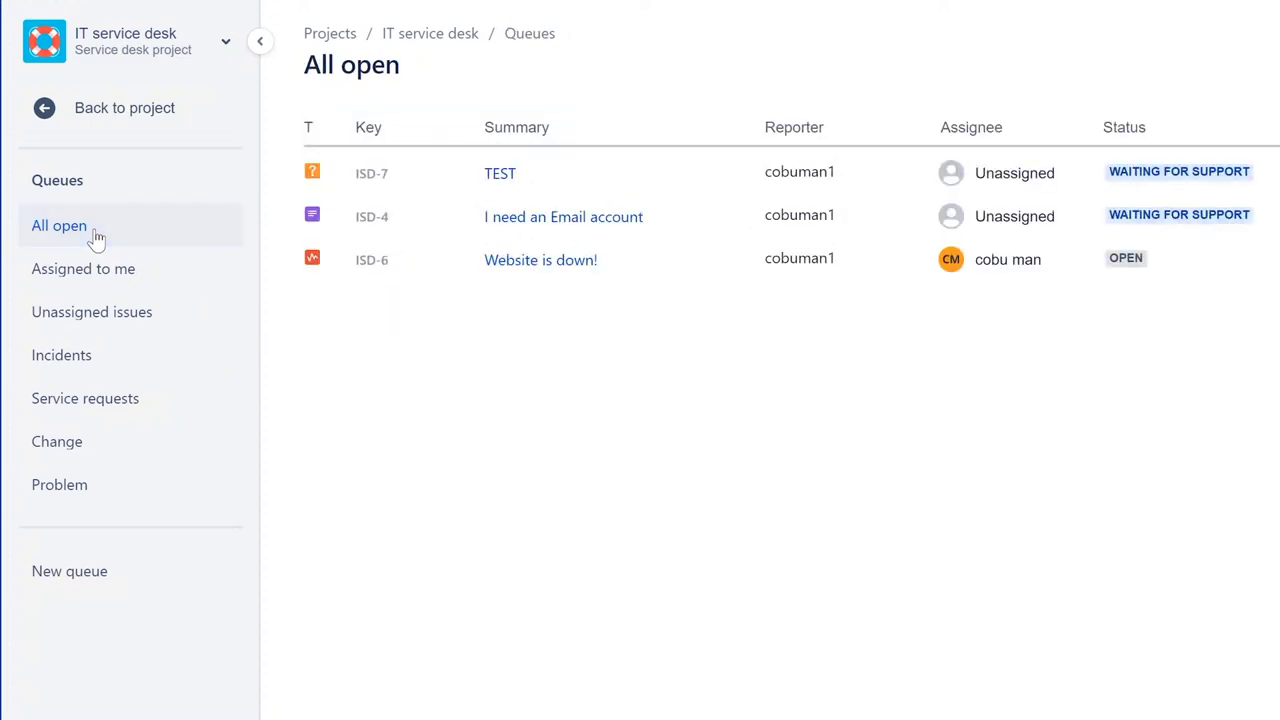